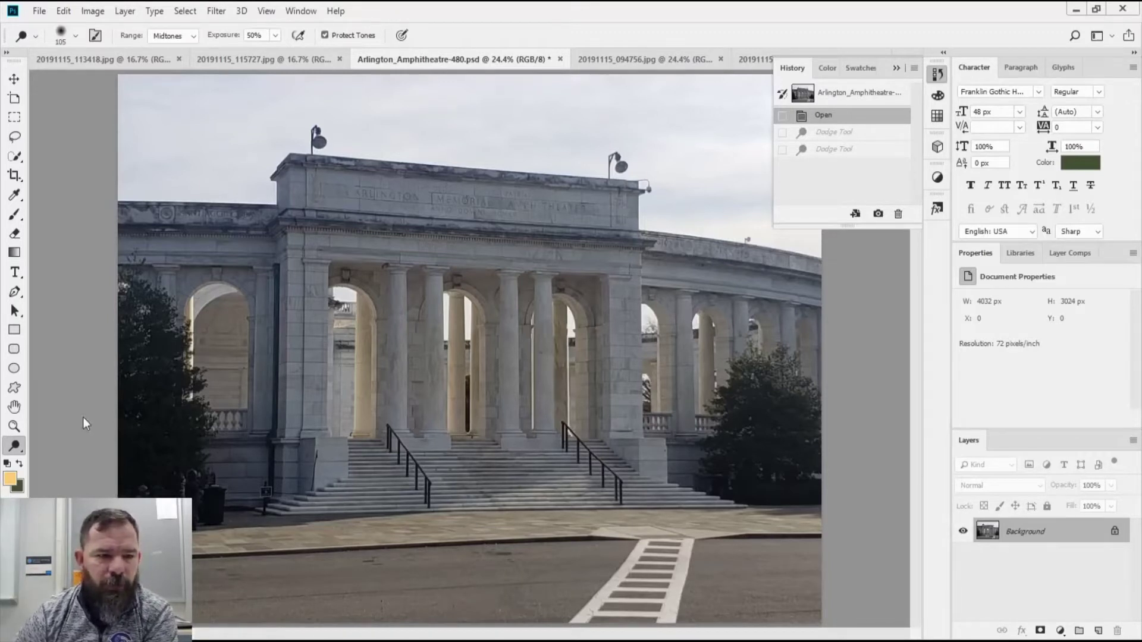
# Lighten the inscribed stone panel above the columns with the Dodge tool, using a 243 px brush.
pyautogui.rightClick(16, 451)
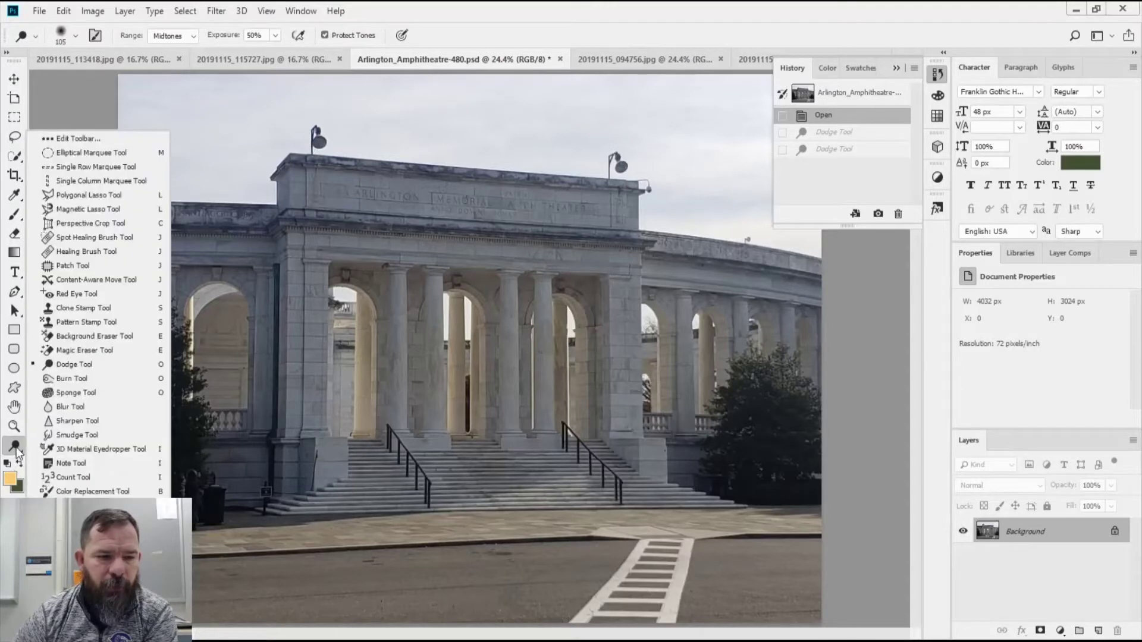
pyautogui.click(86, 368)
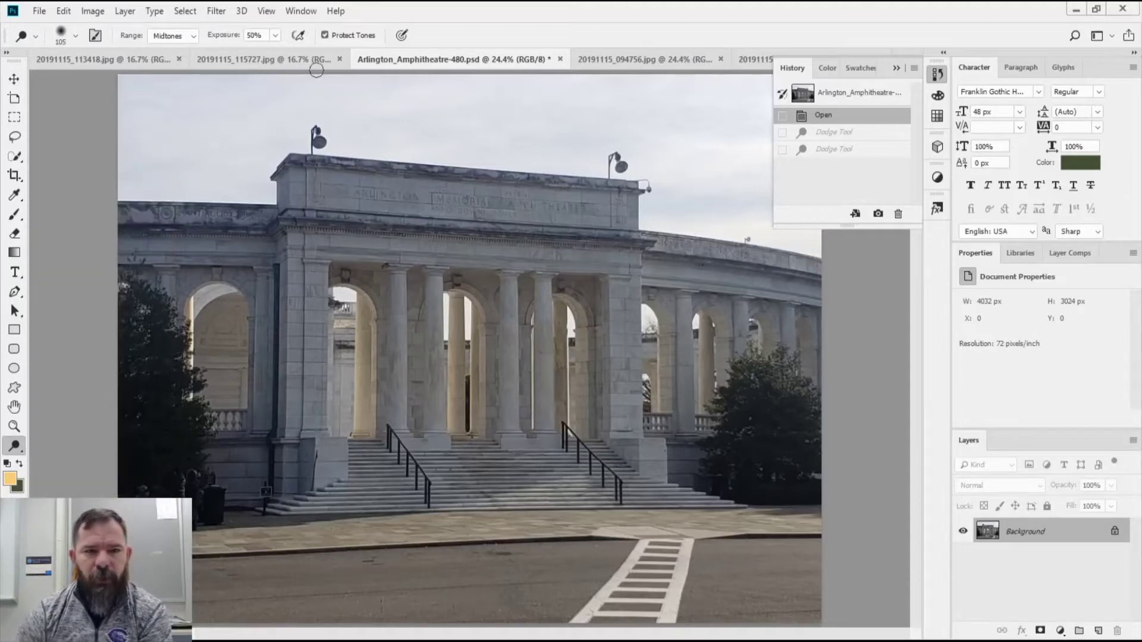
pyautogui.click(264, 11)
pyautogui.click(296, 148)
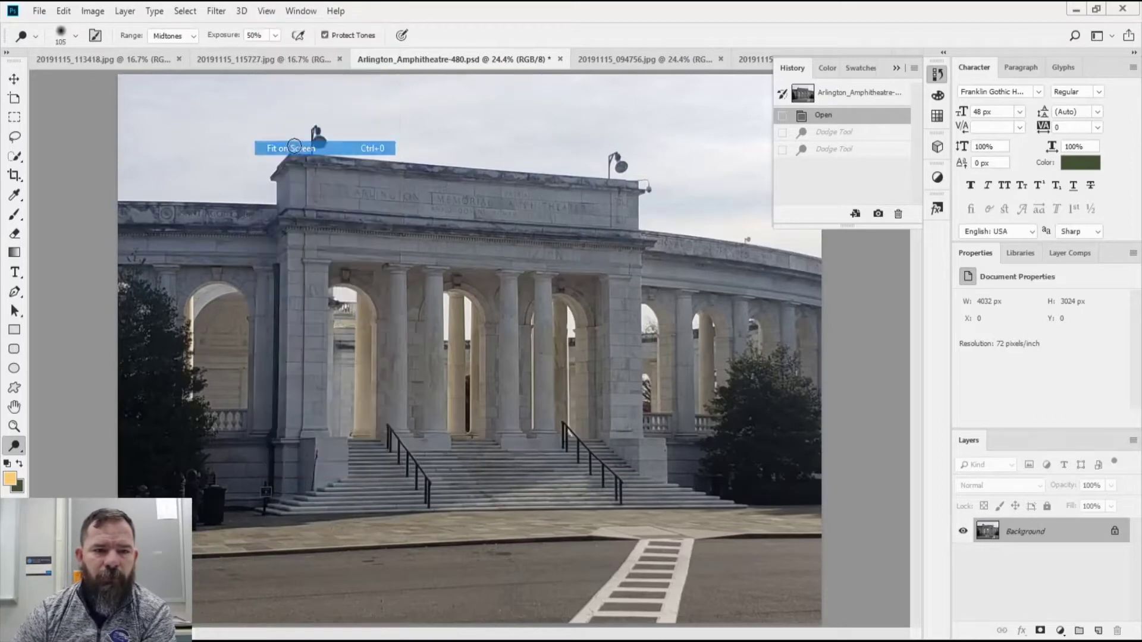
pyautogui.click(274, 11)
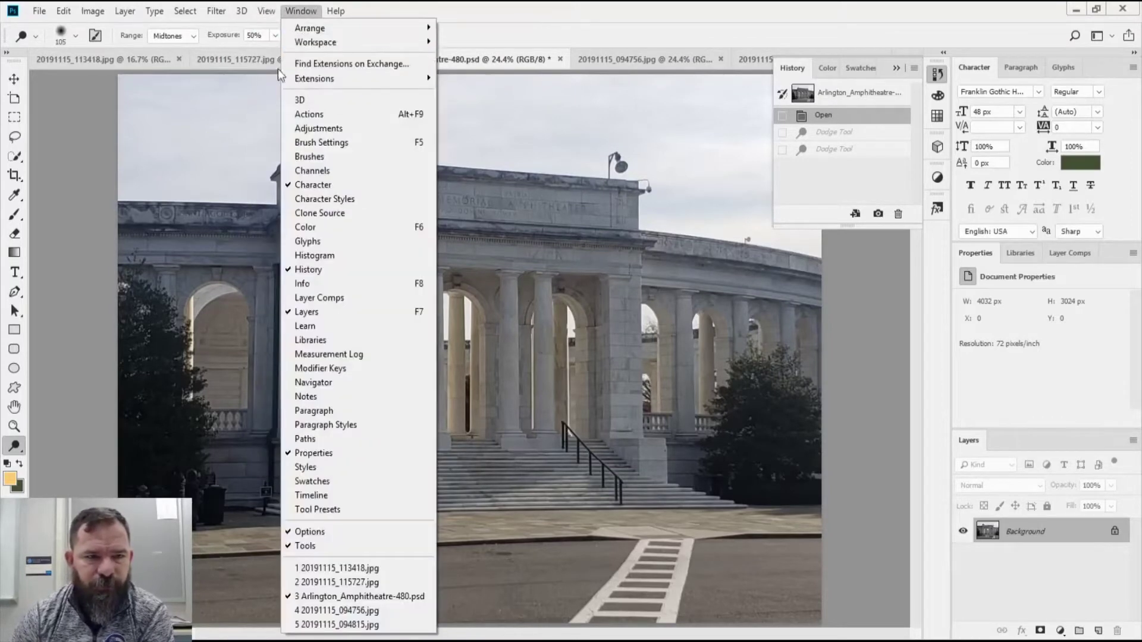
pyautogui.click(277, 135)
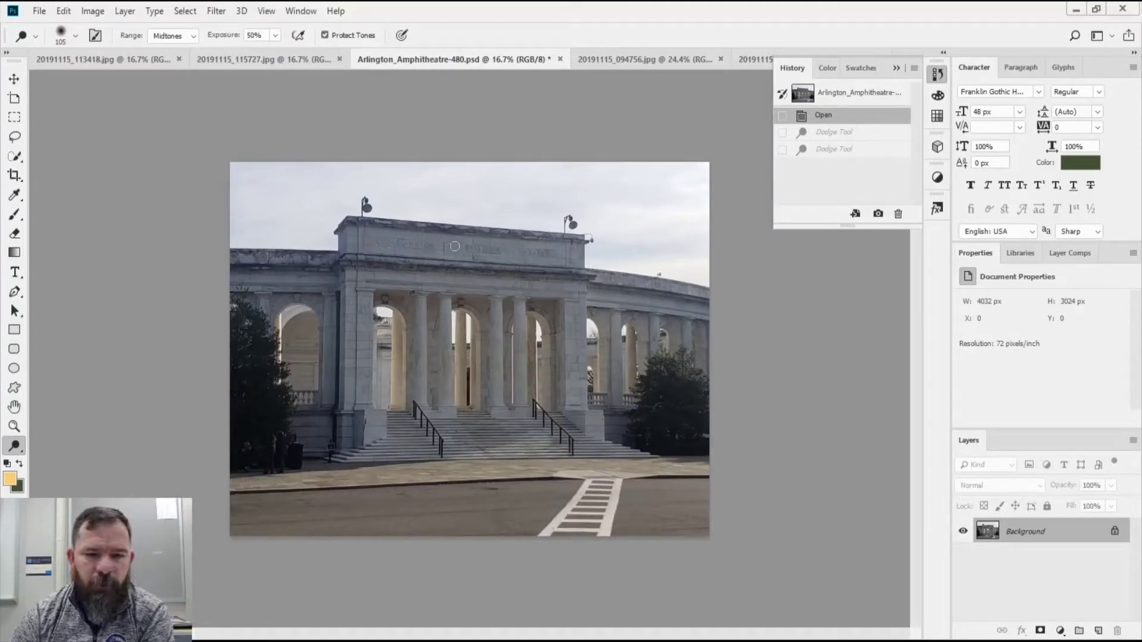
pyautogui.scroll(1, 457, 325)
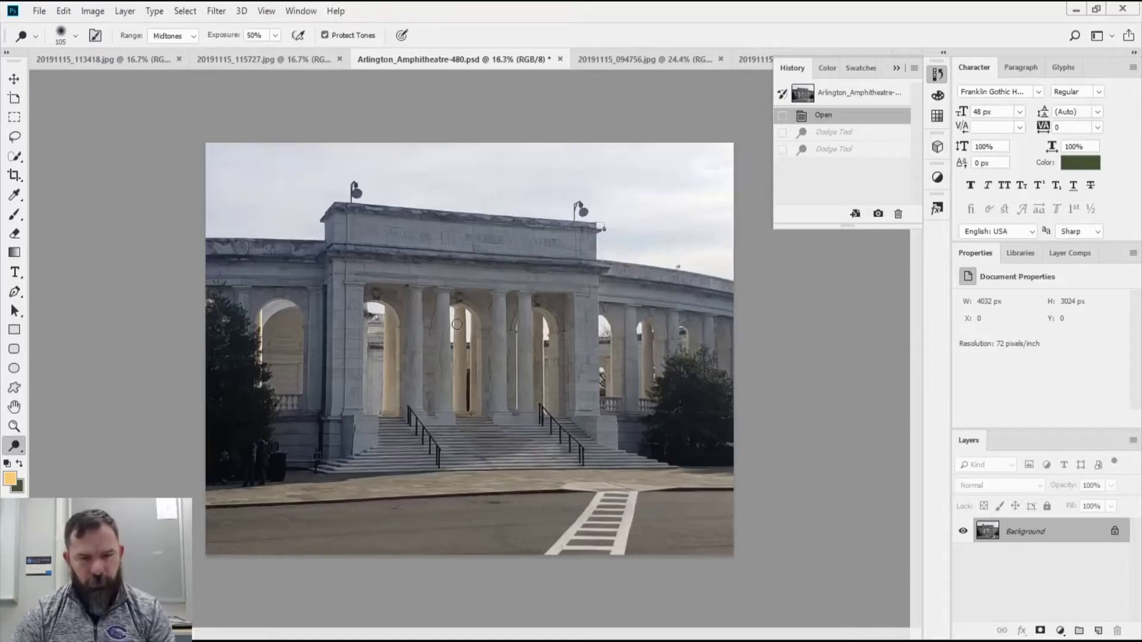
pyautogui.scroll(3, 457, 325)
pyautogui.click(76, 36)
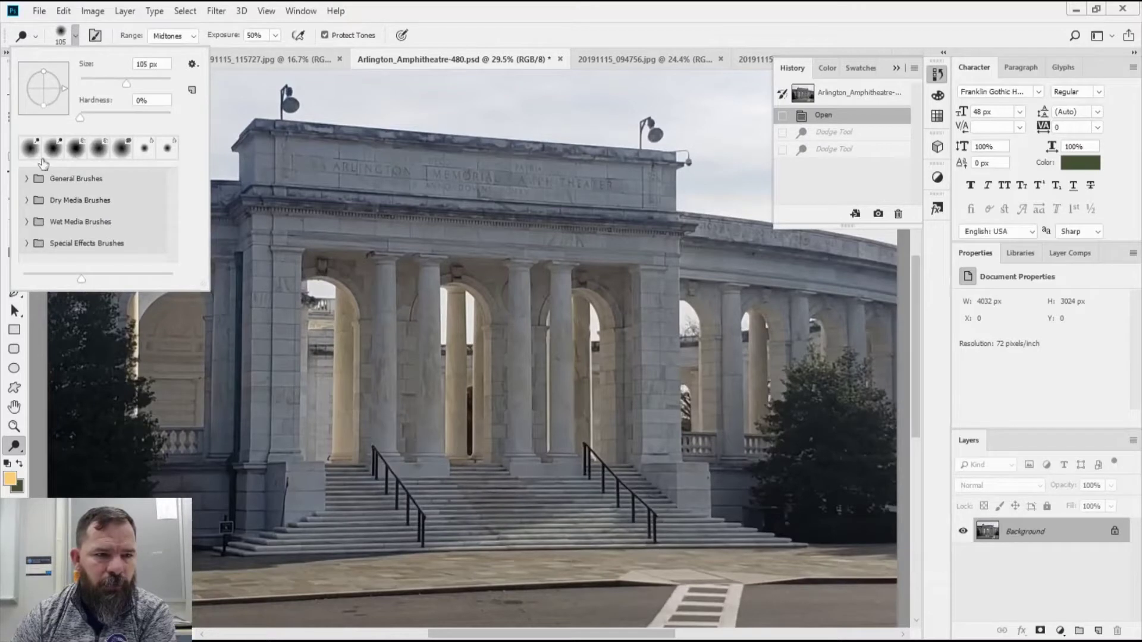
pyautogui.moveTo(127, 88); pyautogui.dragTo(152, 87)
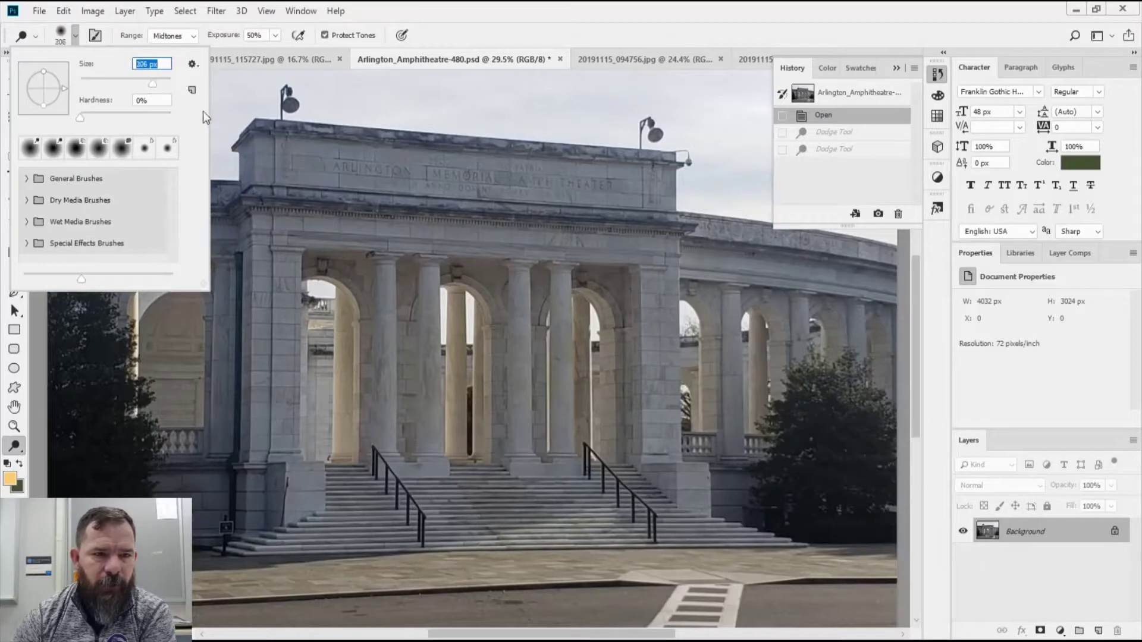
pyautogui.moveTo(154, 86); pyautogui.dragTo(151, 88)
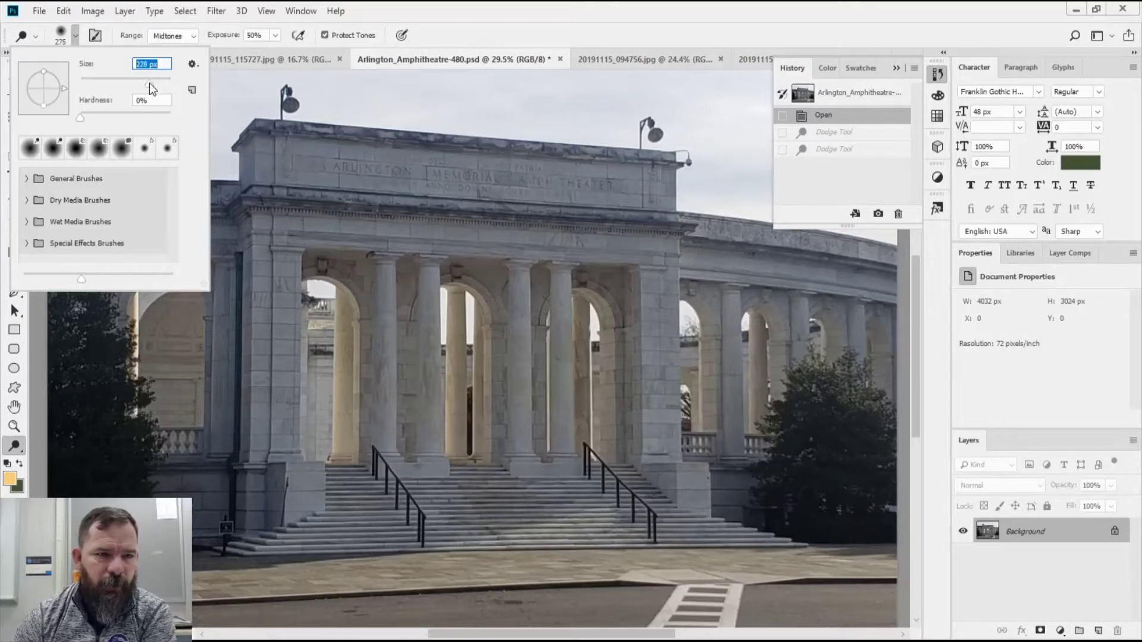
pyautogui.moveTo(153, 89); pyautogui.dragTo(152, 86)
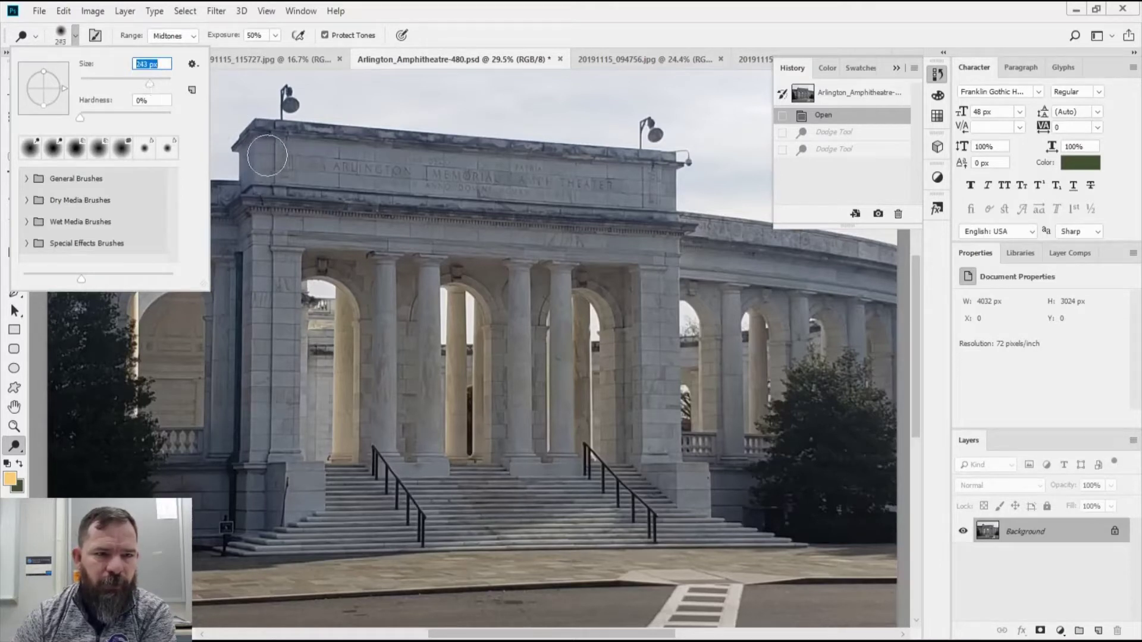
pyautogui.click(269, 160)
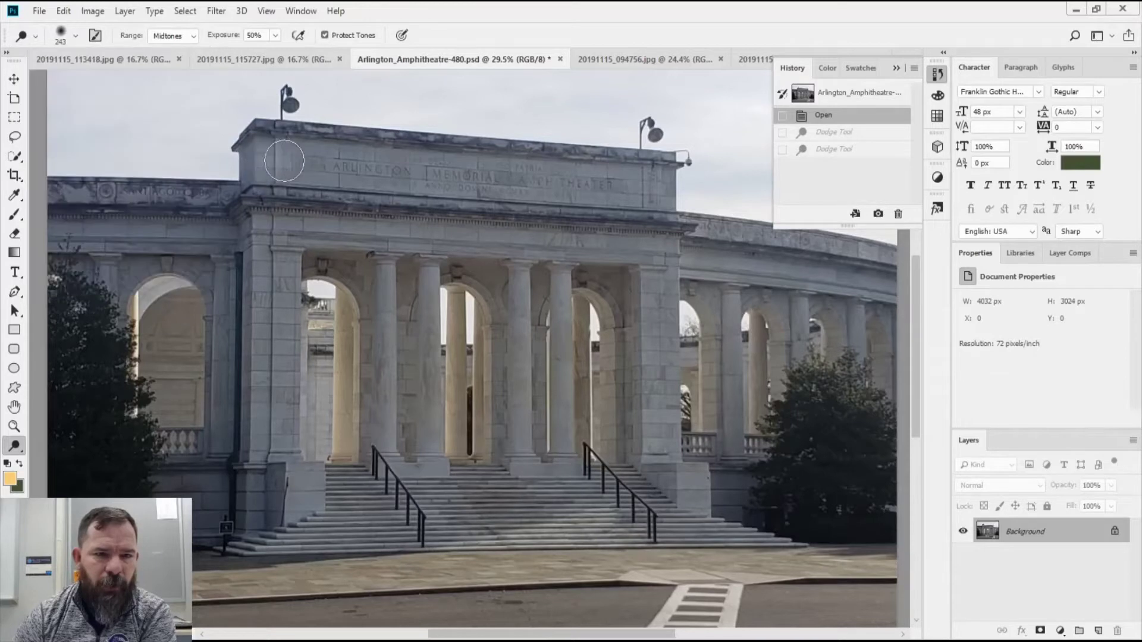
pyautogui.moveTo(438, 172); pyautogui.dragTo(667, 189)
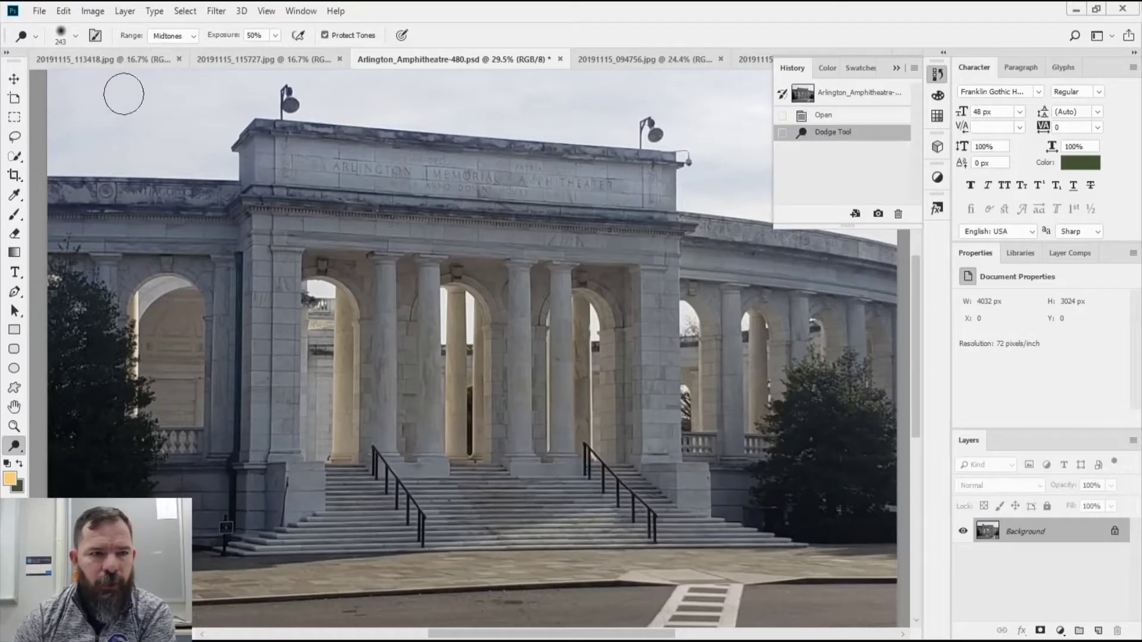
# Reduce the brush to 89 px and dodge the stone band between the inscribed panel and the columns.
pyautogui.click(76, 37)
pyautogui.moveTo(129, 82); pyautogui.dragTo(126, 83)
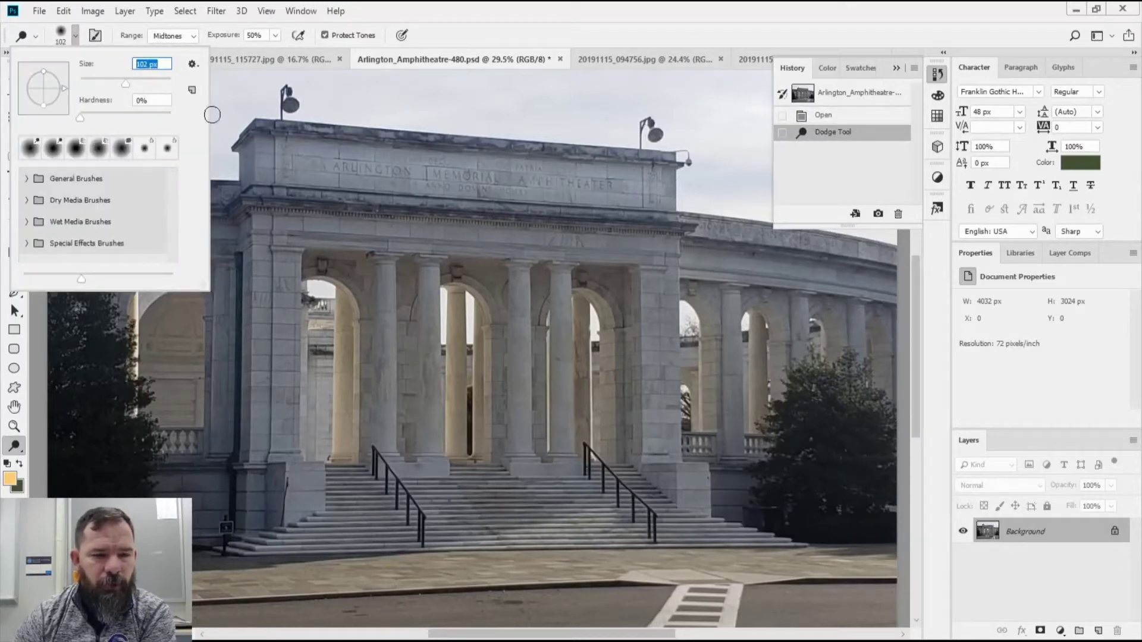
pyautogui.moveTo(126, 87); pyautogui.dragTo(122, 86)
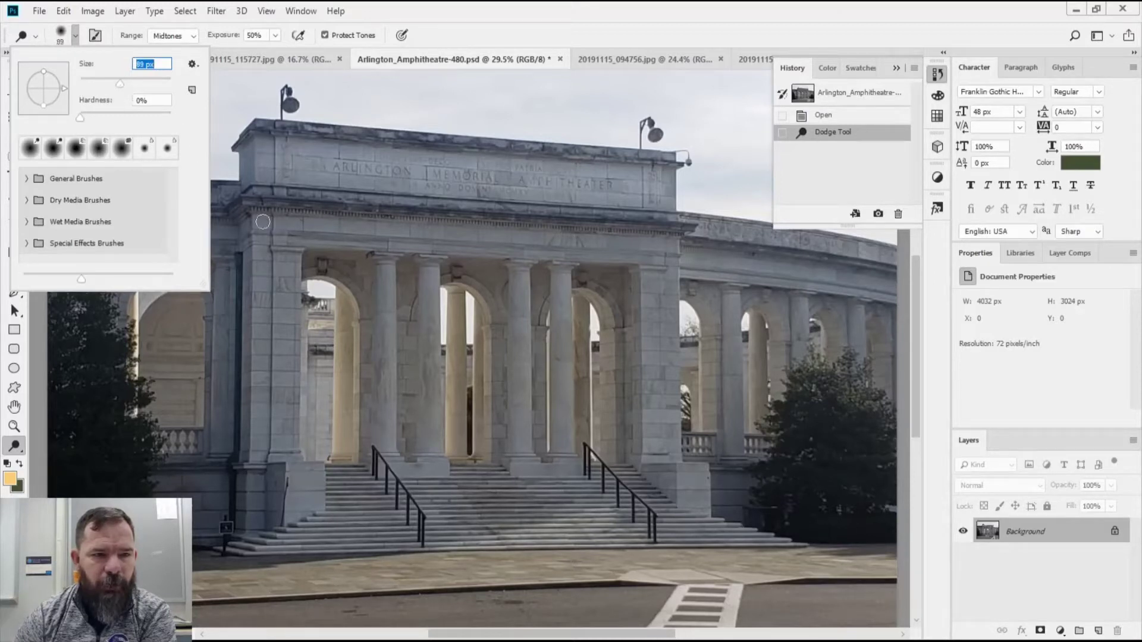
pyautogui.press('Return')
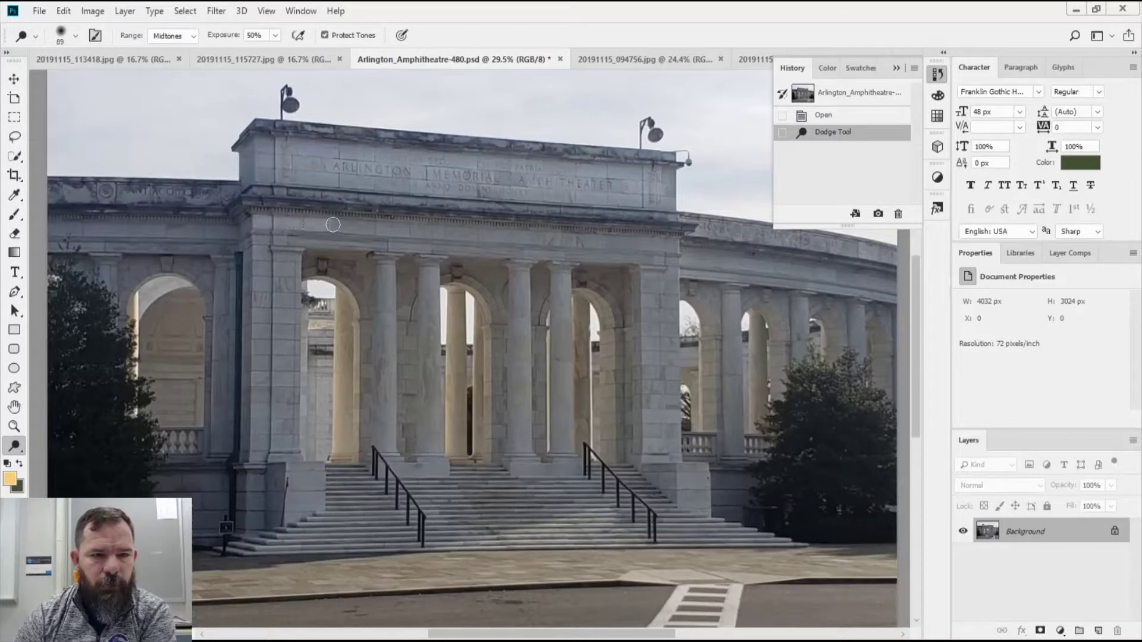
pyautogui.moveTo(389, 229); pyautogui.dragTo(675, 247)
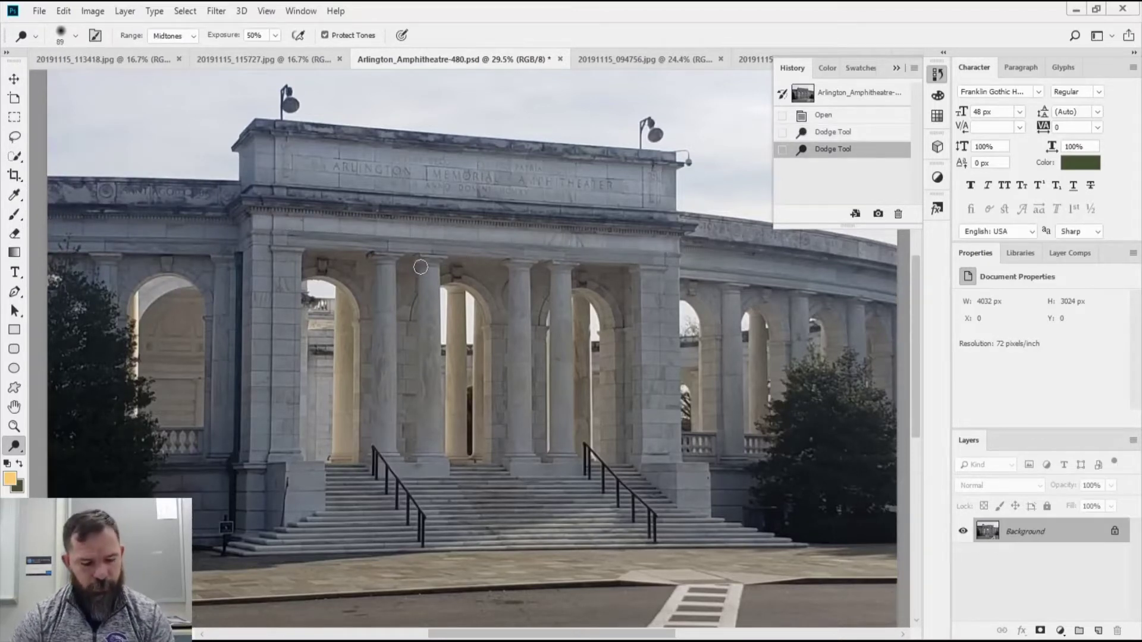
# Set the brush to 102 px and dodge the upper and lower stone bands of the building's left wing.
pyautogui.hscroll(-3, 419, 270)
pyautogui.hscroll(-2, 424, 275)
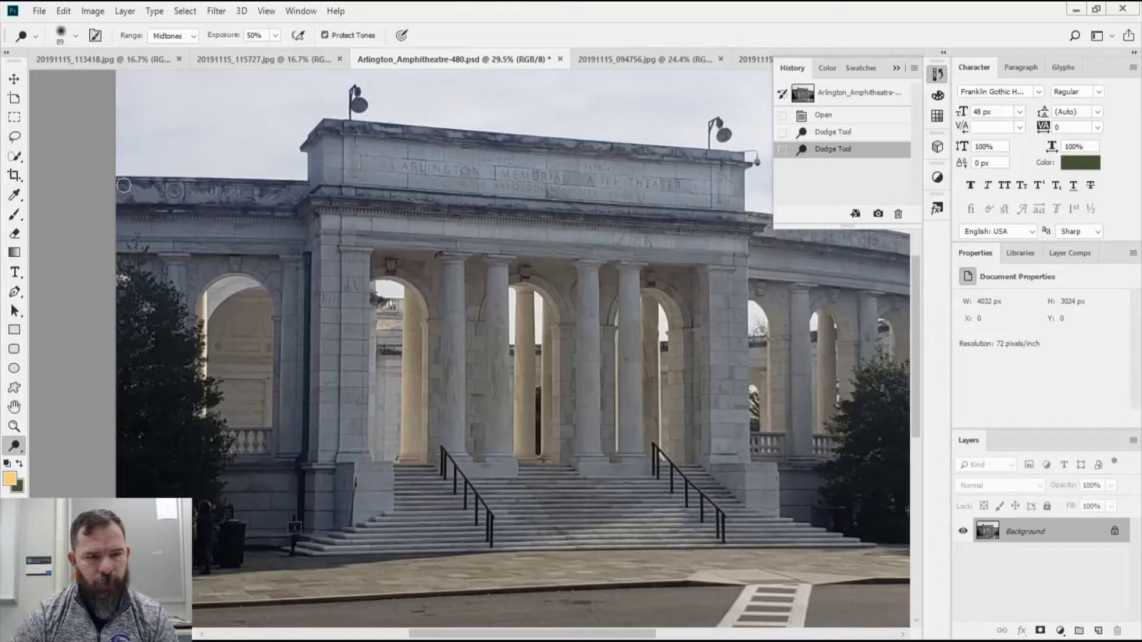
pyautogui.click(75, 36)
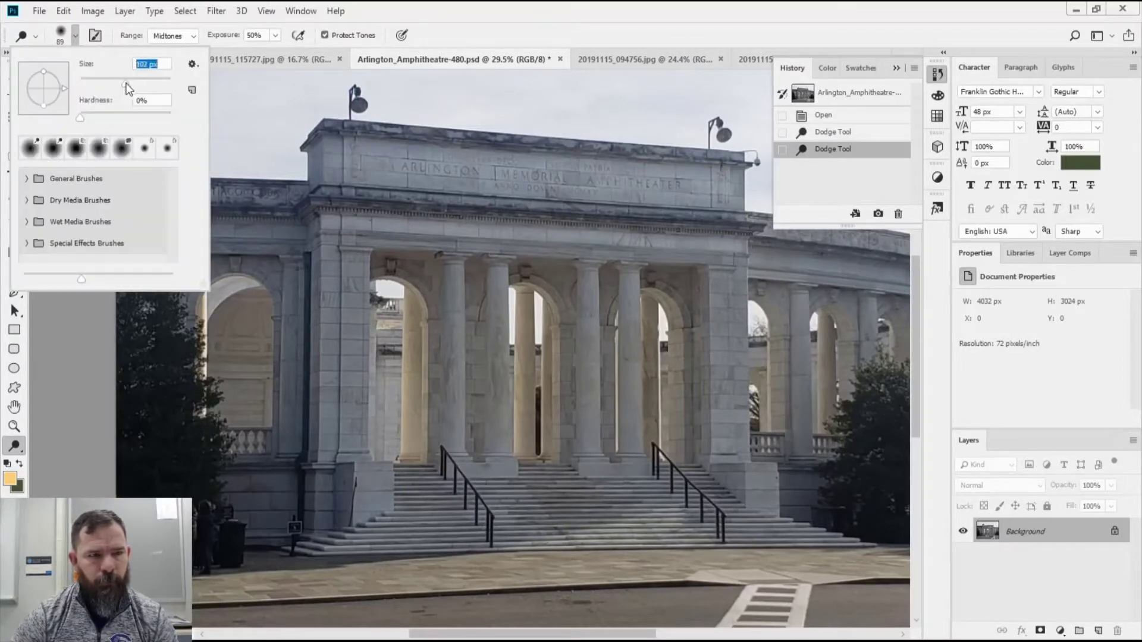
pyautogui.moveTo(124, 83); pyautogui.dragTo(126, 83)
pyautogui.click(75, 36)
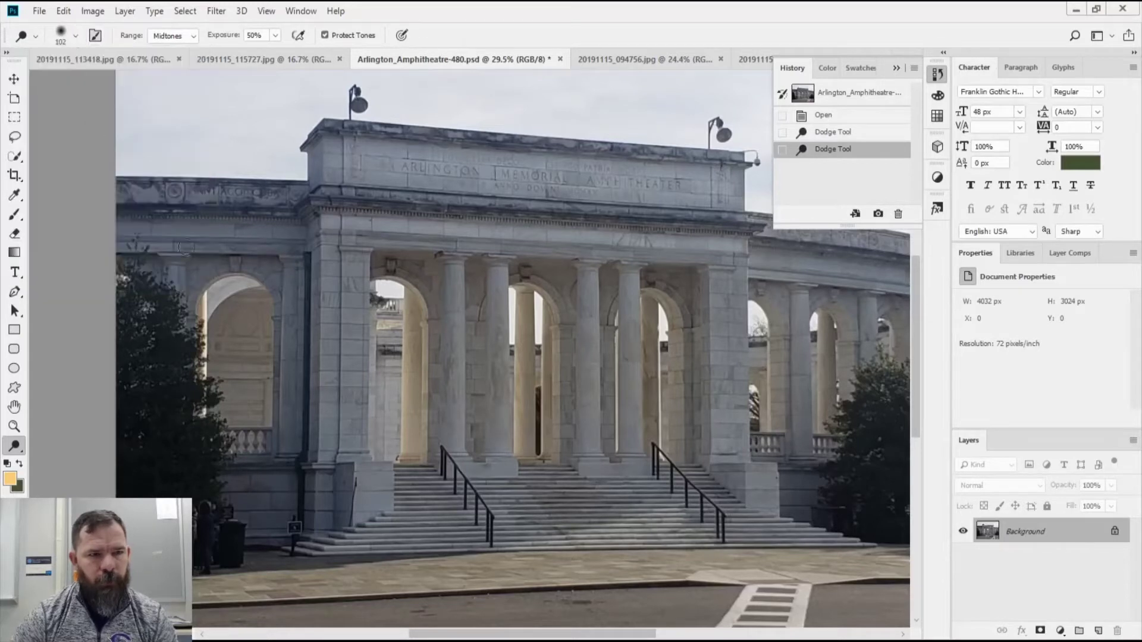
pyautogui.moveTo(172, 190); pyautogui.dragTo(297, 194)
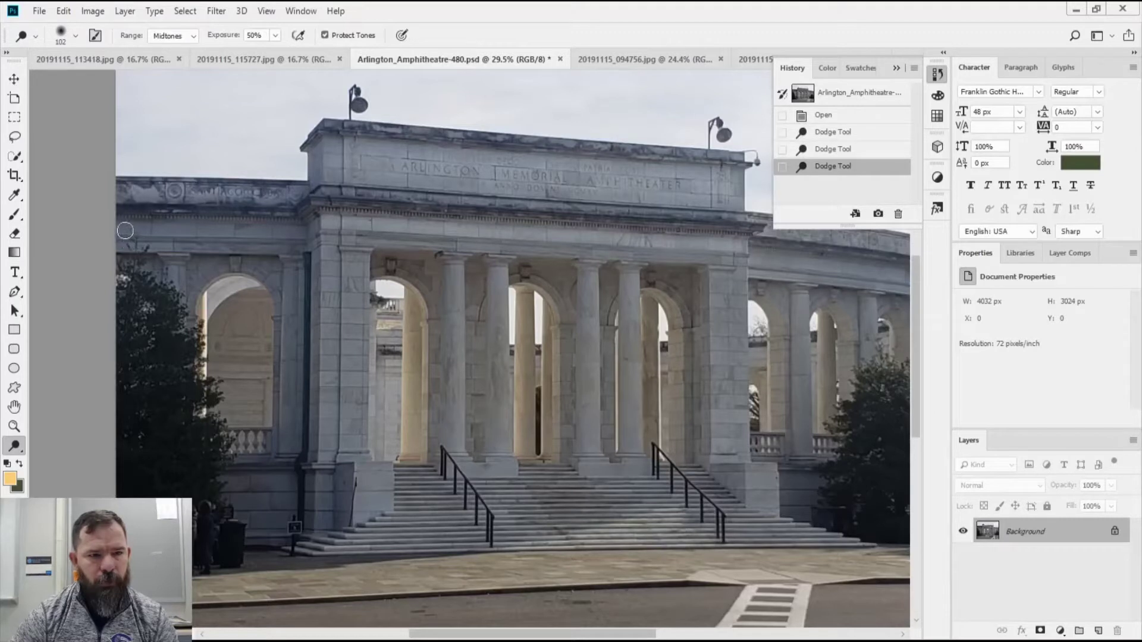
pyautogui.moveTo(125, 228); pyautogui.dragTo(307, 230)
# Dodge the upper and lower stone bands along the curved right wing of the building.
pyautogui.hscroll(5, 370, 262)
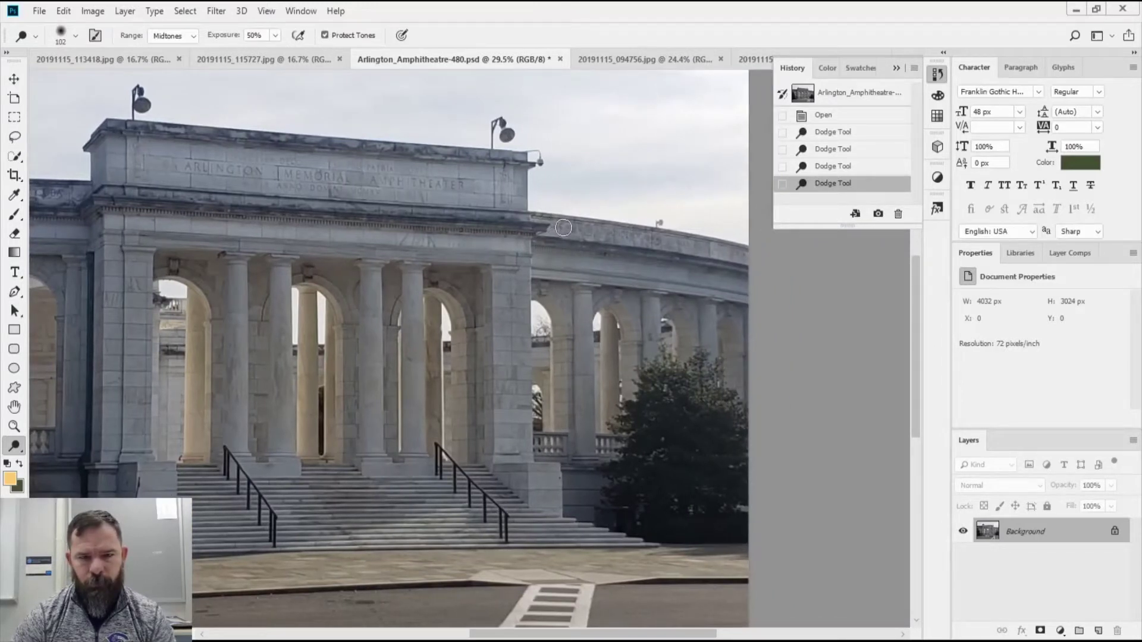
pyautogui.moveTo(563, 228); pyautogui.dragTo(743, 257)
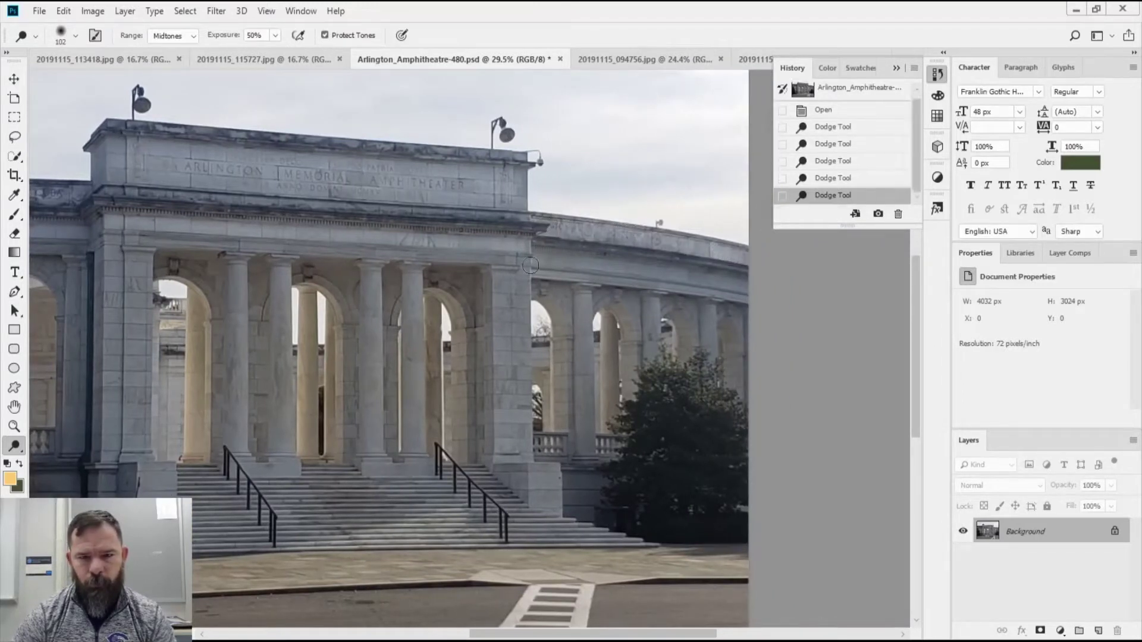
pyautogui.moveTo(543, 257); pyautogui.dragTo(743, 285)
# Compare the original opened state of the amphitheatre photo with the latest dodged state, viewing the whole image.
pyautogui.hotkey('ctrl', '0')
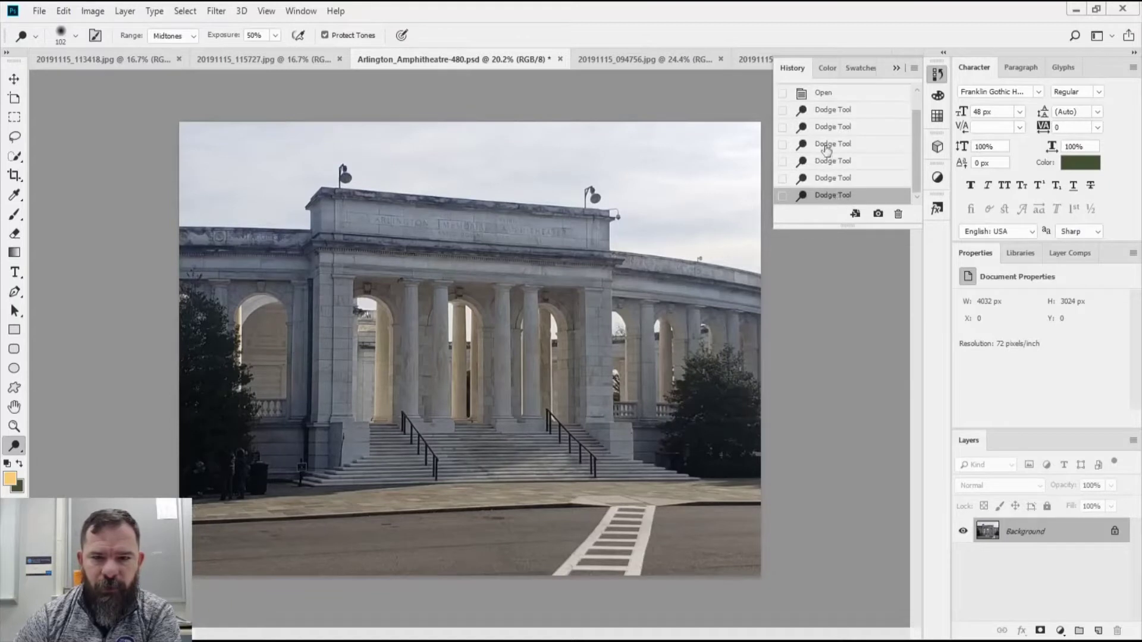
pyautogui.click(823, 94)
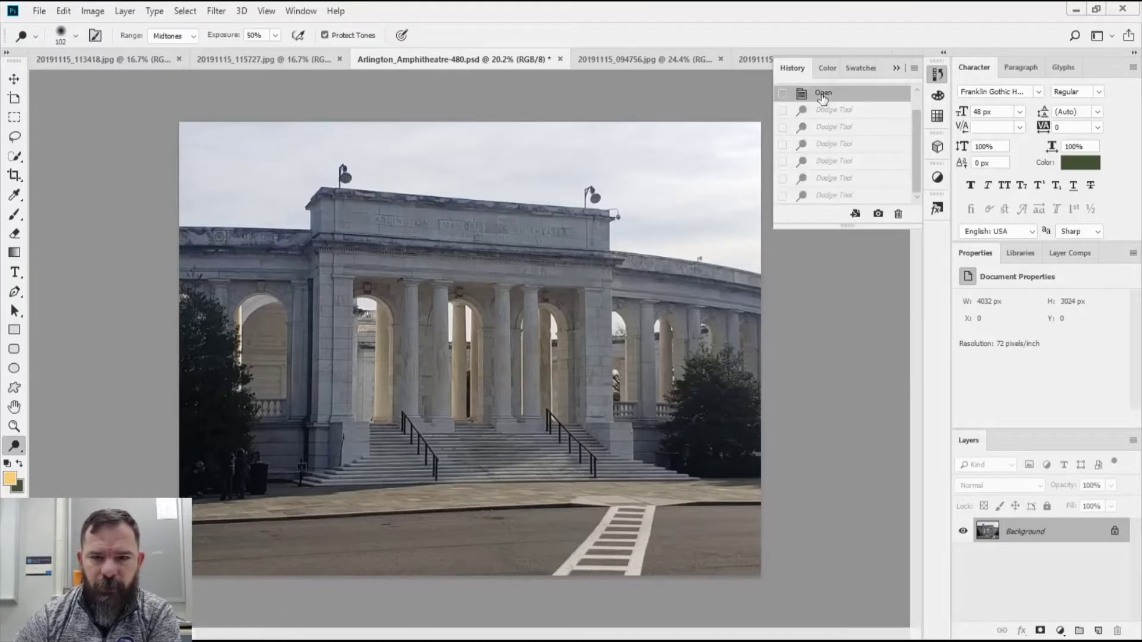
pyautogui.click(833, 196)
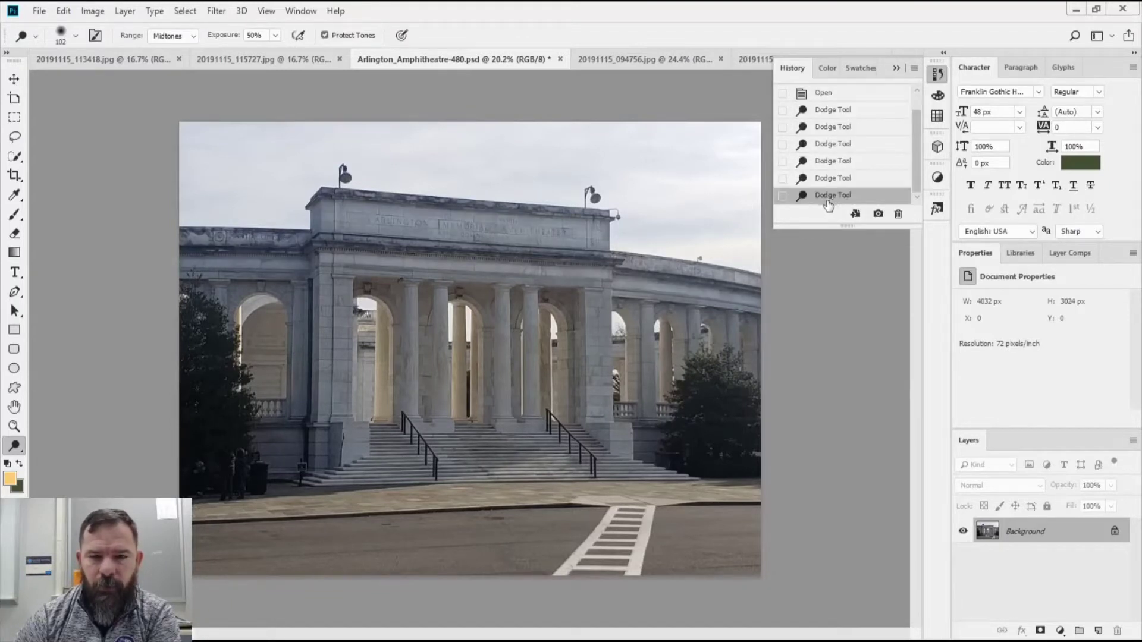
pyautogui.click(823, 95)
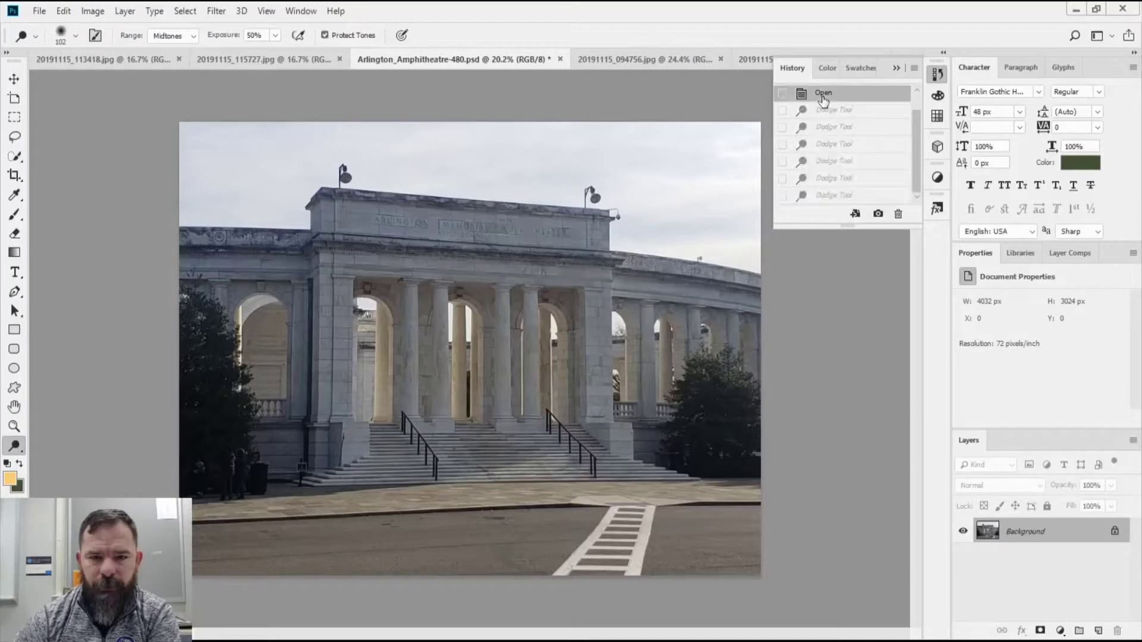
pyautogui.click(828, 196)
# Look through the other open photos and switch to 20191115_094815.jpg.
pyautogui.click(667, 62)
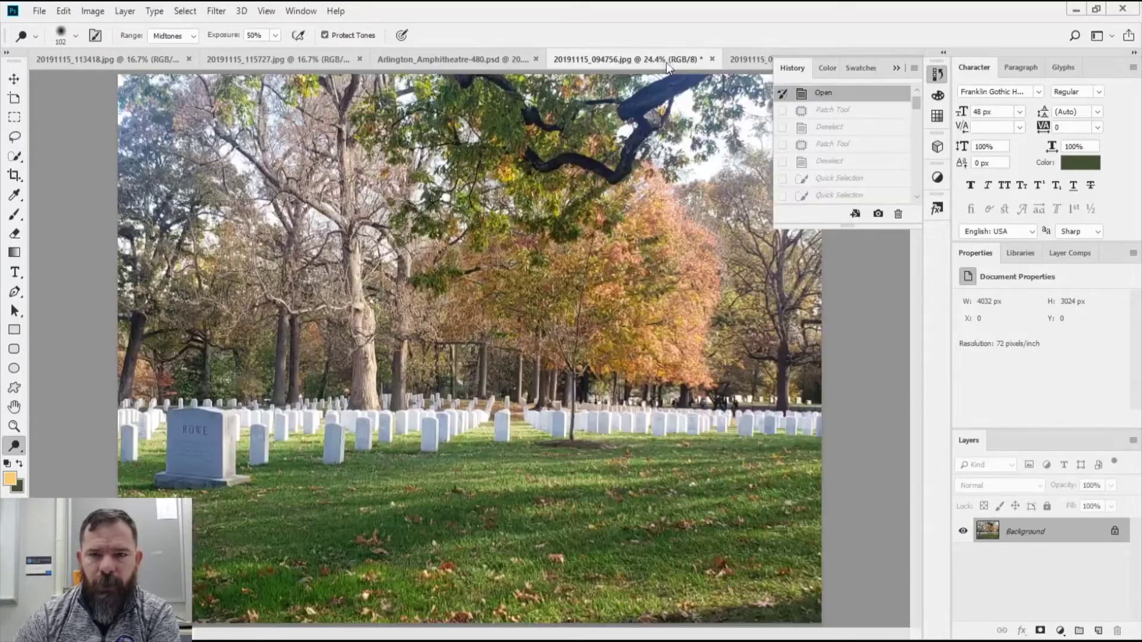
pyautogui.click(737, 63)
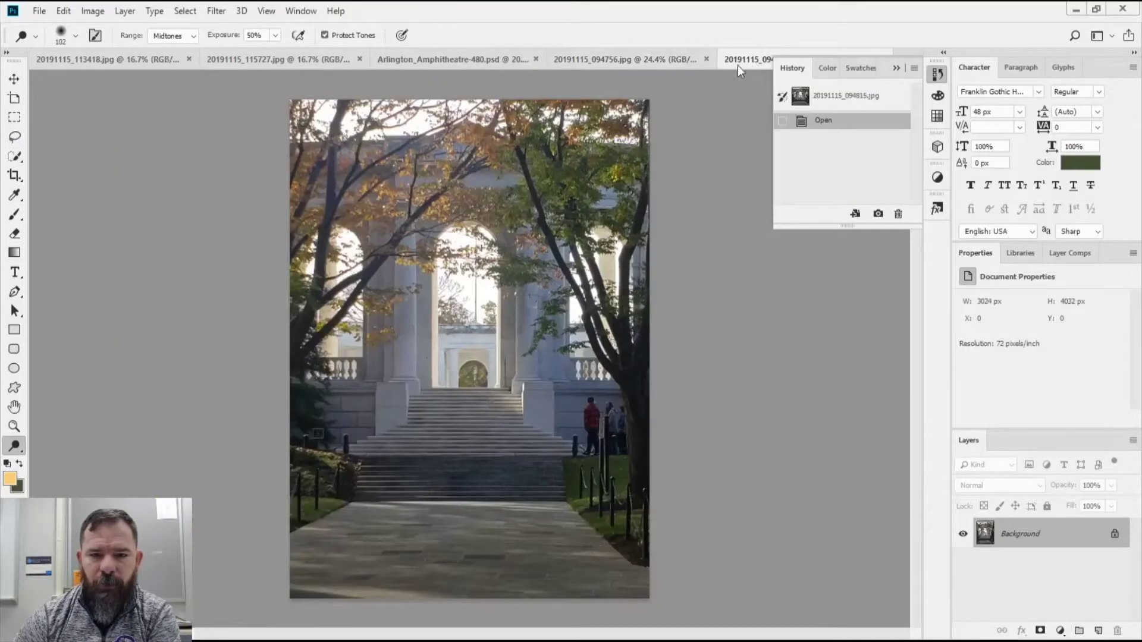
pyautogui.click(262, 59)
pyautogui.click(115, 59)
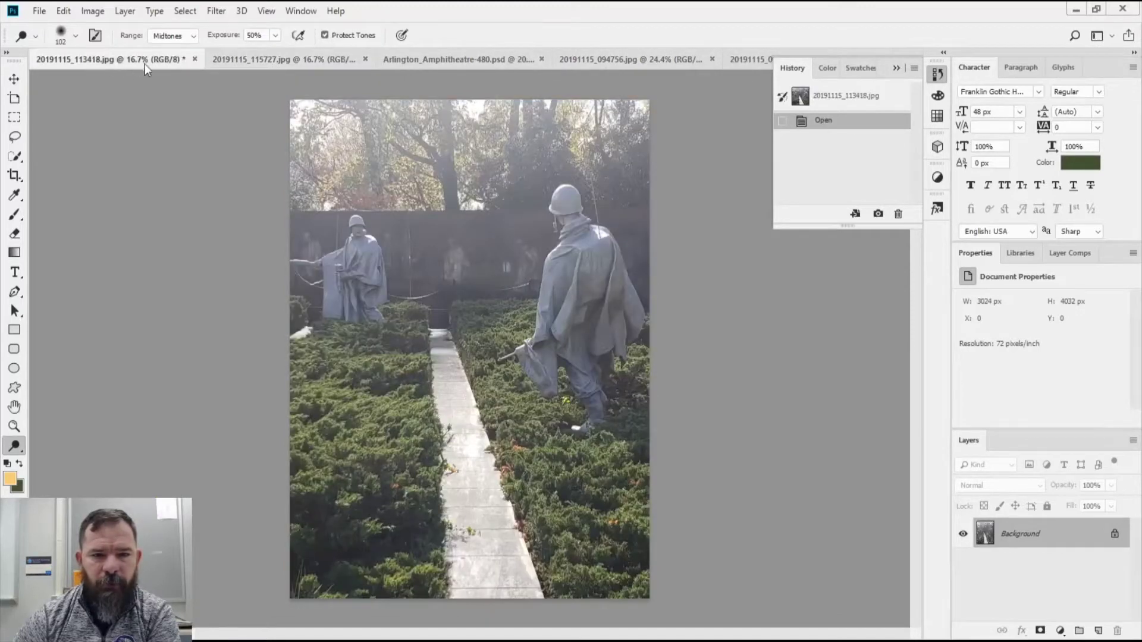
pyautogui.click(749, 60)
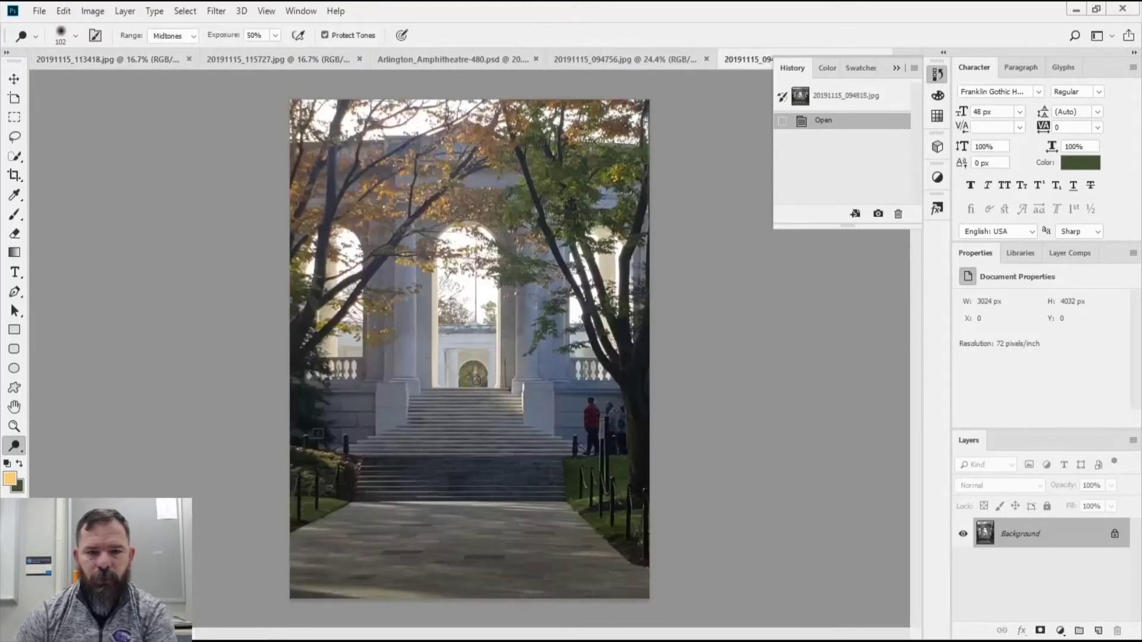
# Darken the bright stonework around the distant arch above the stairs with the Burn tool.
pyautogui.scroll(4, 476, 381)
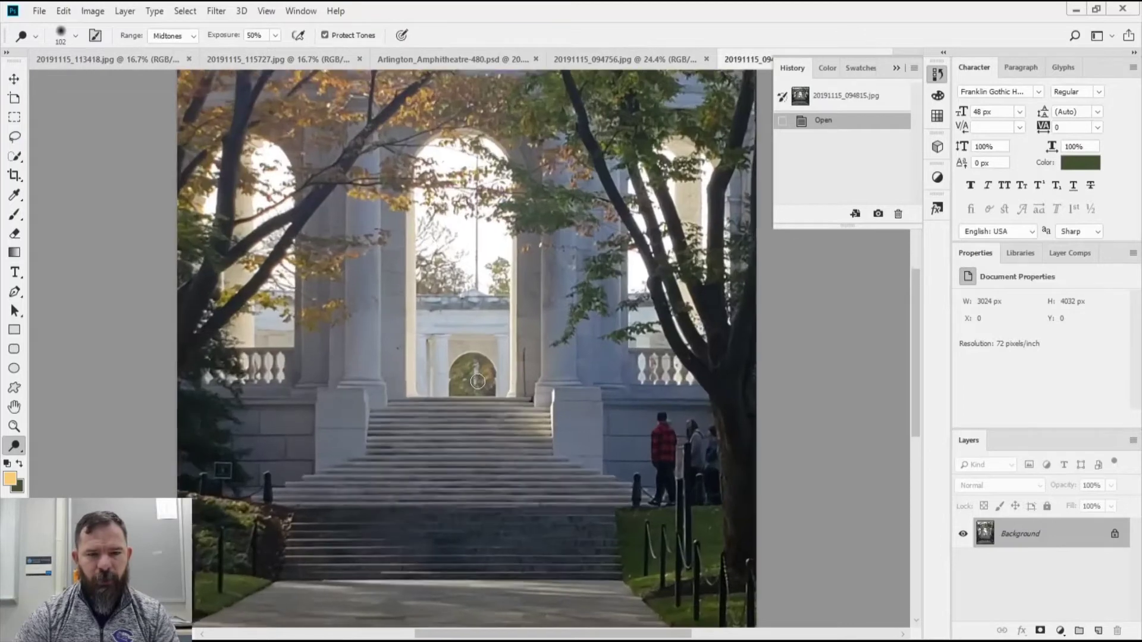
pyautogui.scroll(3, 478, 381)
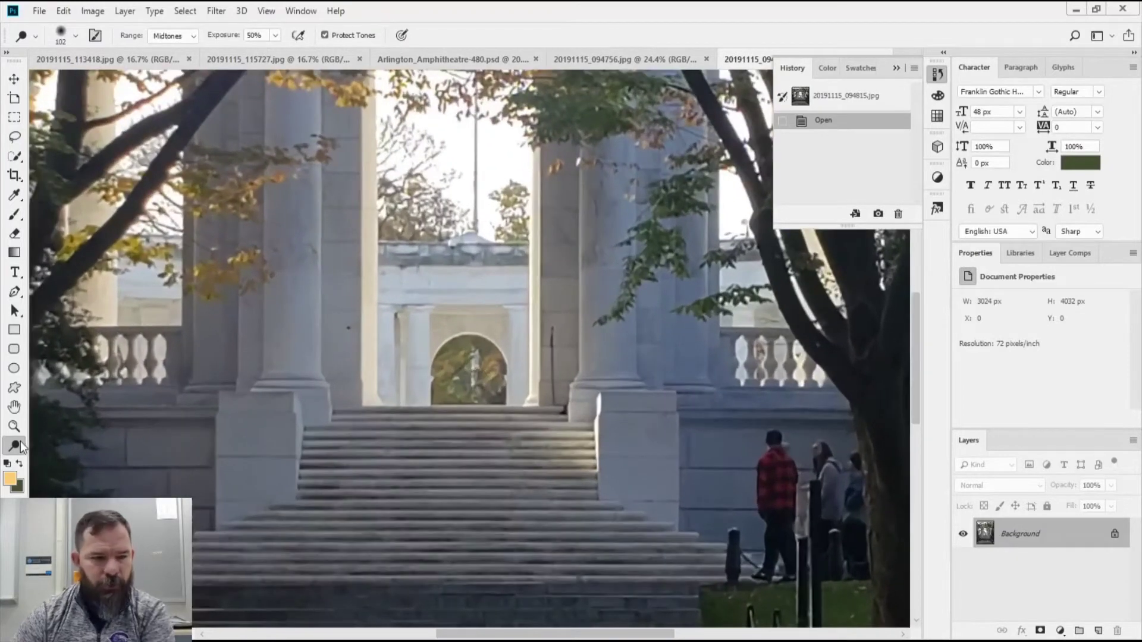
pyautogui.rightClick(21, 443)
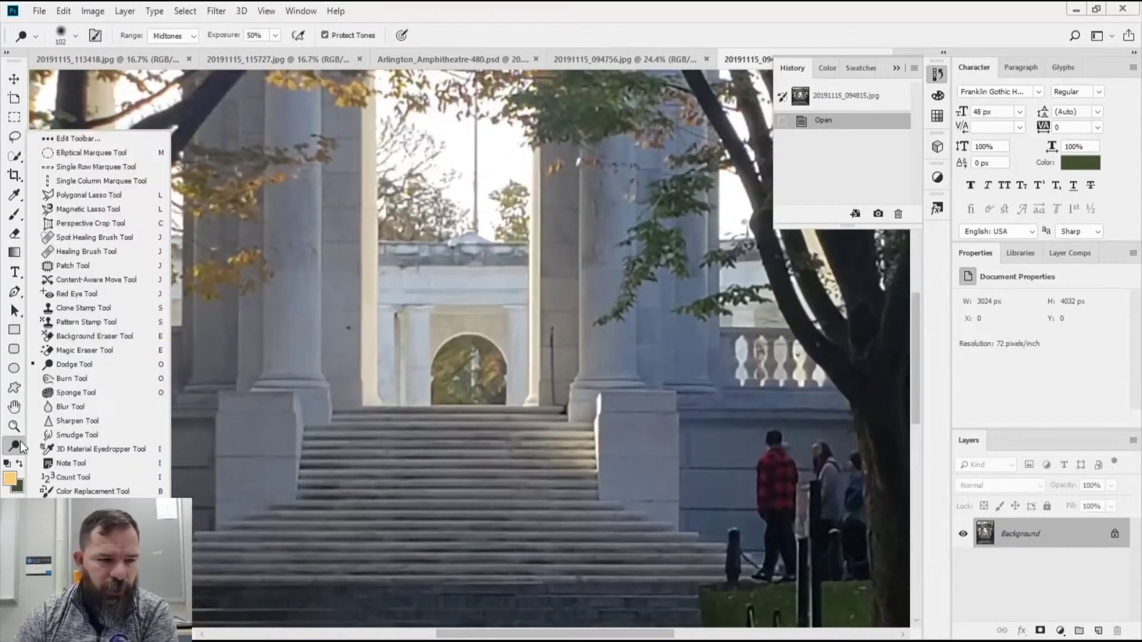
pyautogui.click(87, 381)
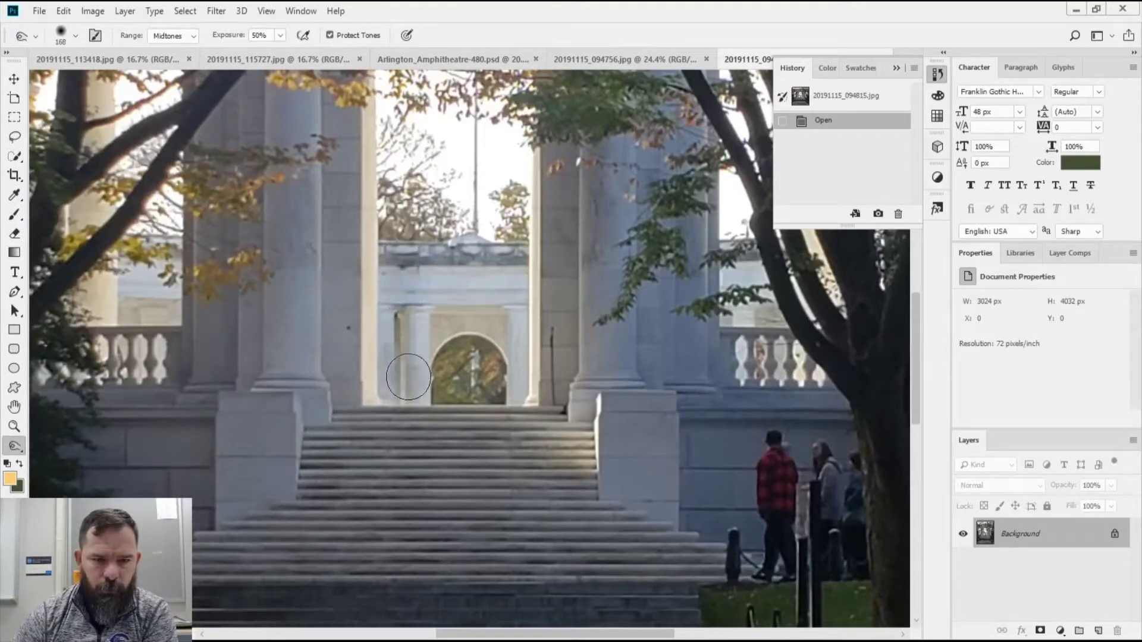
pyautogui.moveTo(409, 377)
pyautogui.mouseDown()
pyautogui.moveTo(430, 327)
pyautogui.moveTo(485, 320)
pyautogui.moveTo(511, 345)
pyautogui.moveTo(515, 380)
pyautogui.mouseUp()
pyautogui.moveTo(488, 262)
pyautogui.mouseDown()
pyautogui.moveTo(446, 266)
pyautogui.moveTo(500, 268)
pyautogui.moveTo(514, 285)
pyautogui.moveTo(454, 286)
pyautogui.moveTo(461, 295)
pyautogui.mouseUp()
pyautogui.scroll(-1, 524, 359)
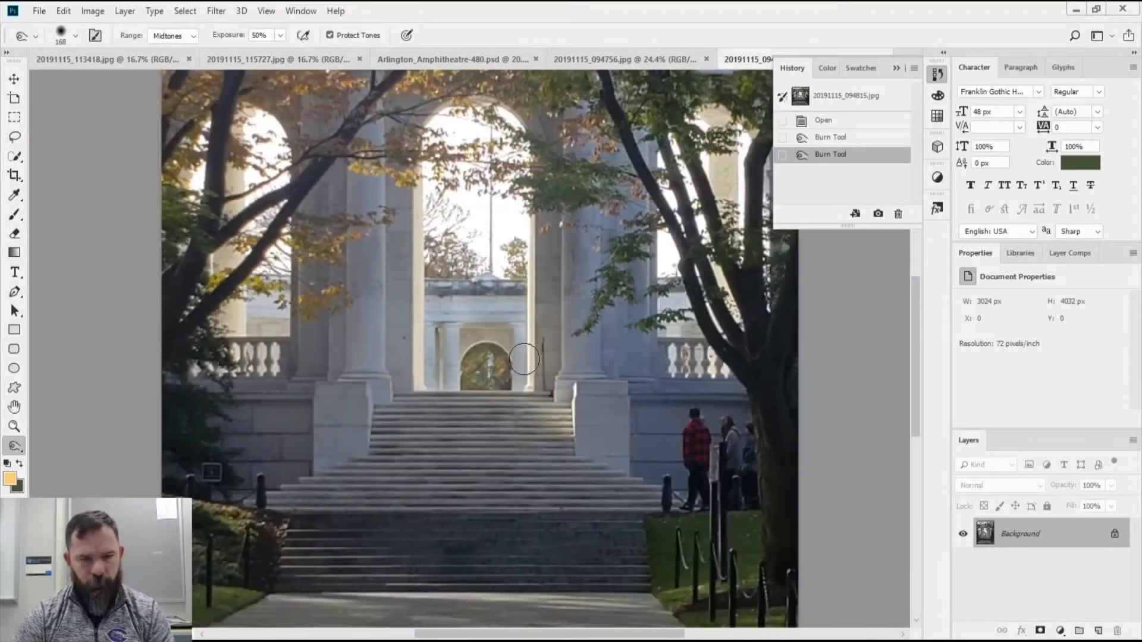
# Burn the bright areas behind the balustrades in the side archways on both sides of the stairs.
pyautogui.scroll(-2, 523, 359)
pyautogui.scroll(3, 312, 309)
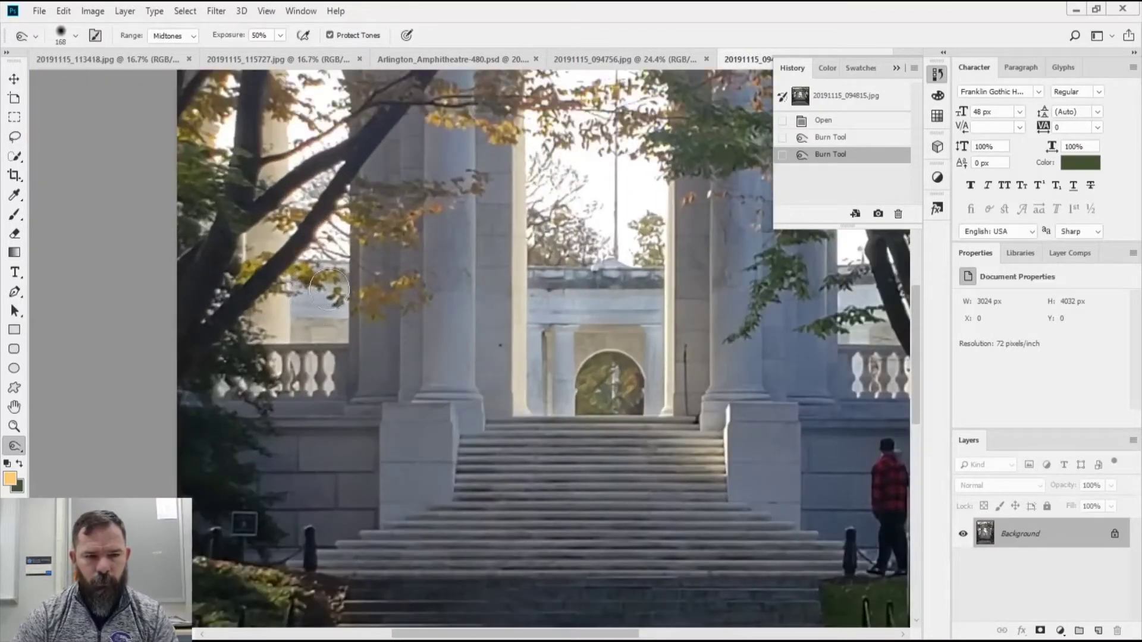
pyautogui.moveTo(329, 289)
pyautogui.mouseDown()
pyautogui.moveTo(328, 326)
pyautogui.moveTo(298, 331)
pyautogui.moveTo(335, 328)
pyautogui.mouseUp()
pyautogui.scroll(-1, 485, 363)
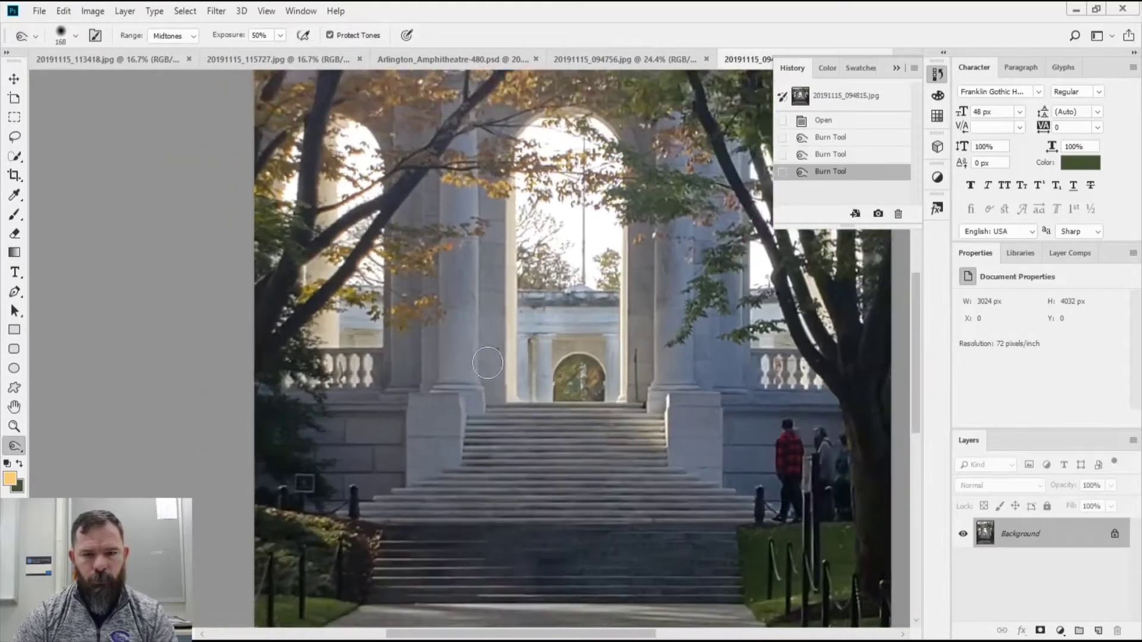
pyautogui.scroll(-1, 488, 363)
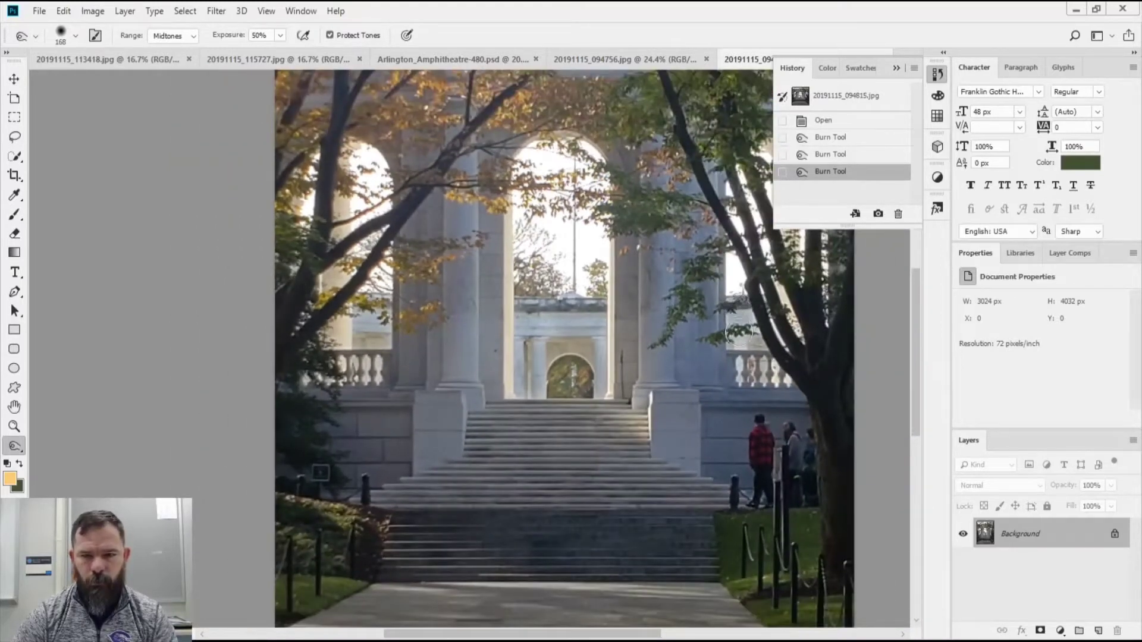
pyautogui.moveTo(740, 334)
pyautogui.mouseDown()
pyautogui.moveTo(750, 333)
pyautogui.moveTo(744, 309)
pyautogui.mouseUp()
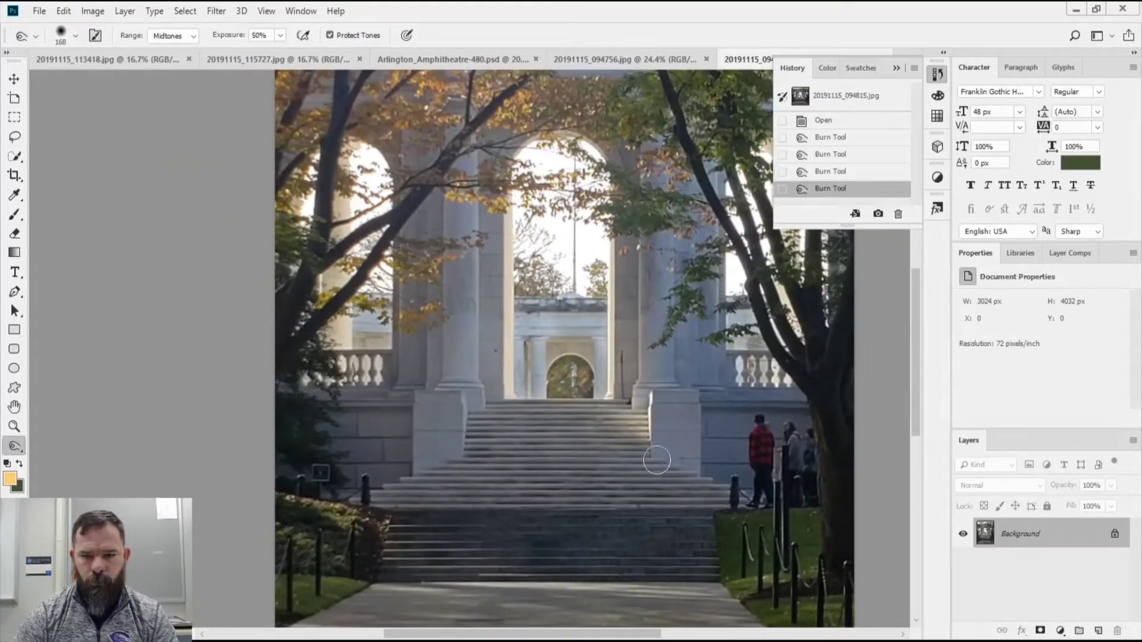
# Compare the original opened state of the stairway photo with its burned state, viewing most of the image.
pyautogui.scroll(-1, 556, 396)
pyautogui.click(833, 122)
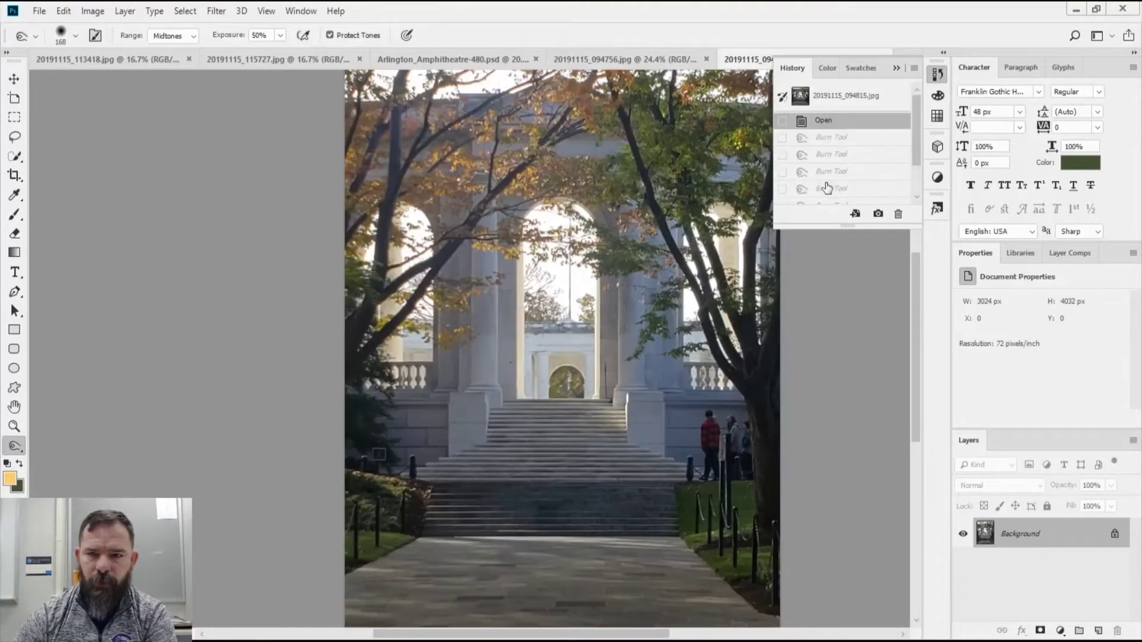
pyautogui.click(826, 191)
pyautogui.click(824, 122)
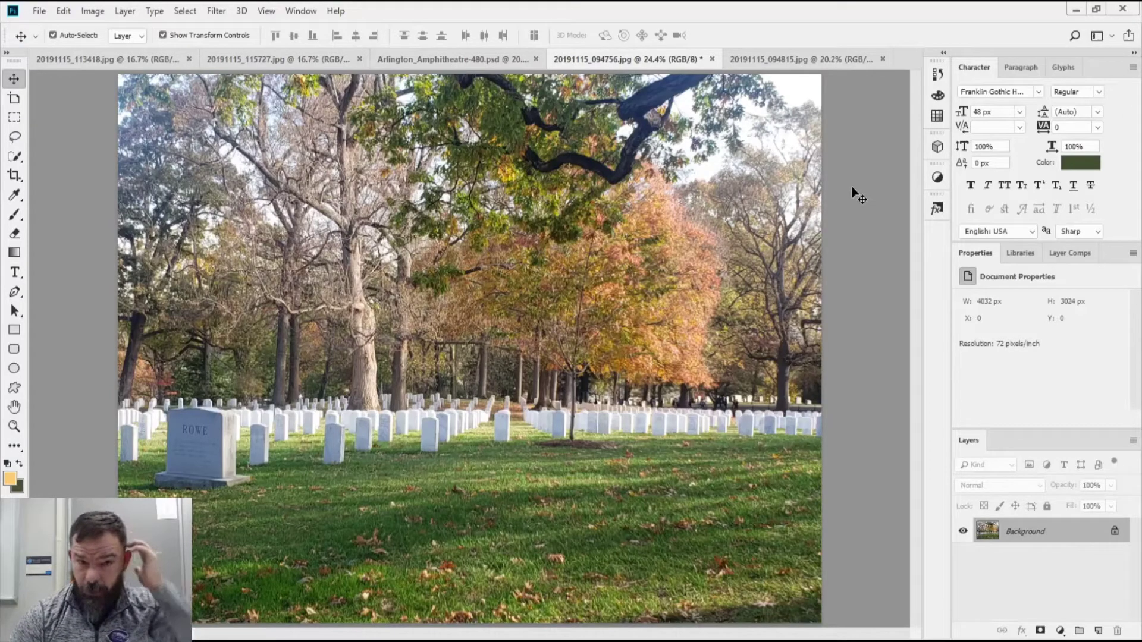
# Show the Adjustments panel, try grouping it with Styles, and separate the two collapsed panels again.
pyautogui.click(301, 11)
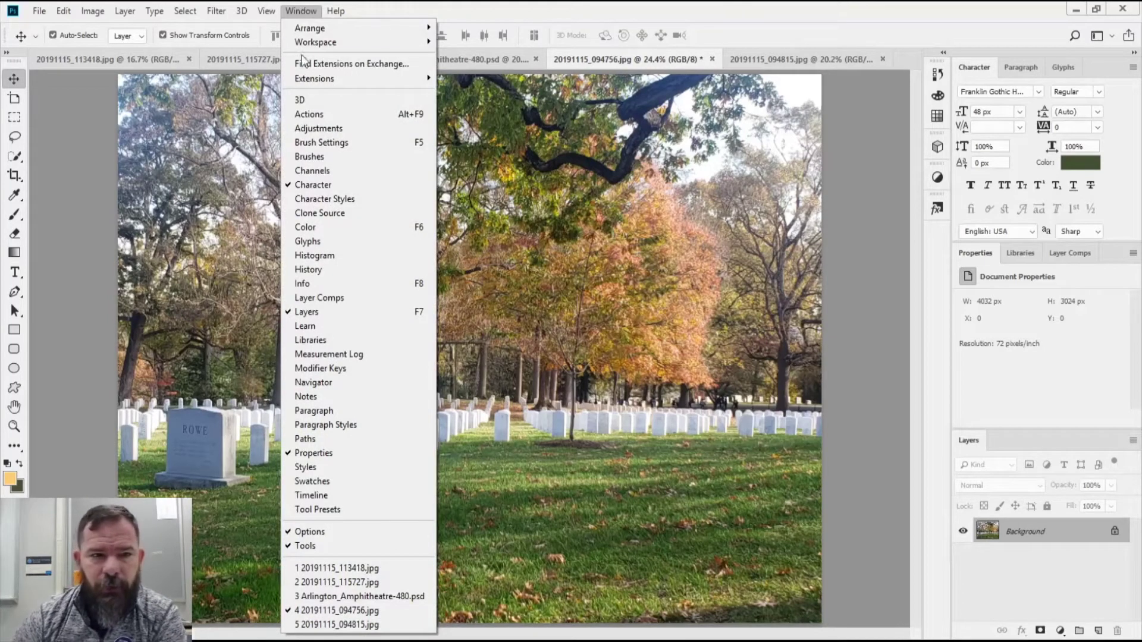
pyautogui.click(315, 128)
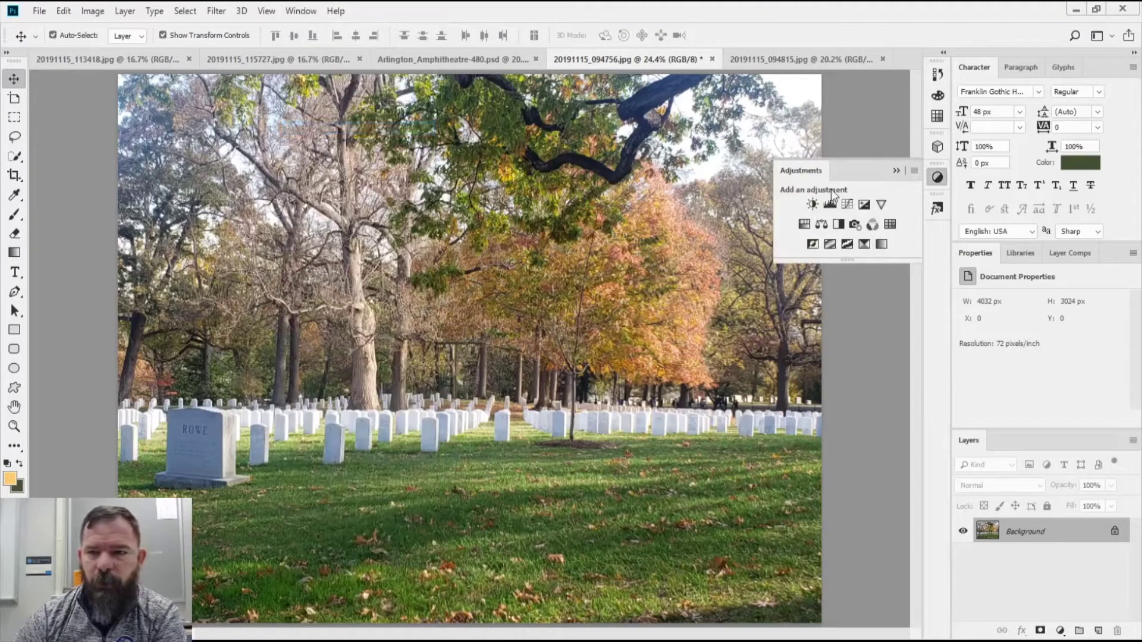
pyautogui.moveTo(805, 173); pyautogui.dragTo(945, 175)
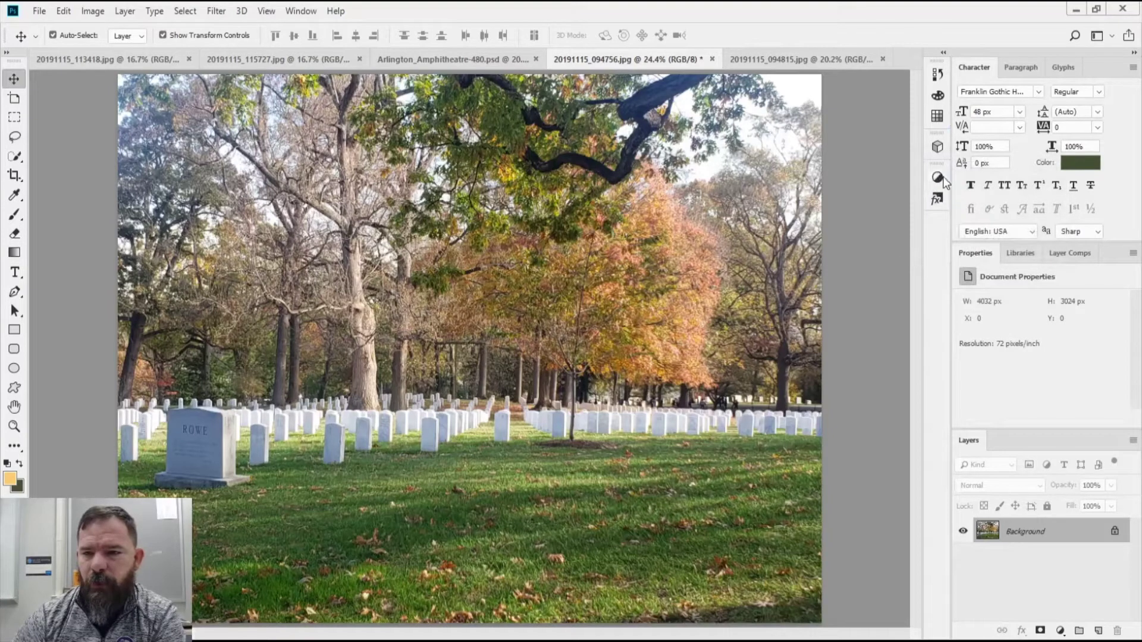
pyautogui.click(941, 175)
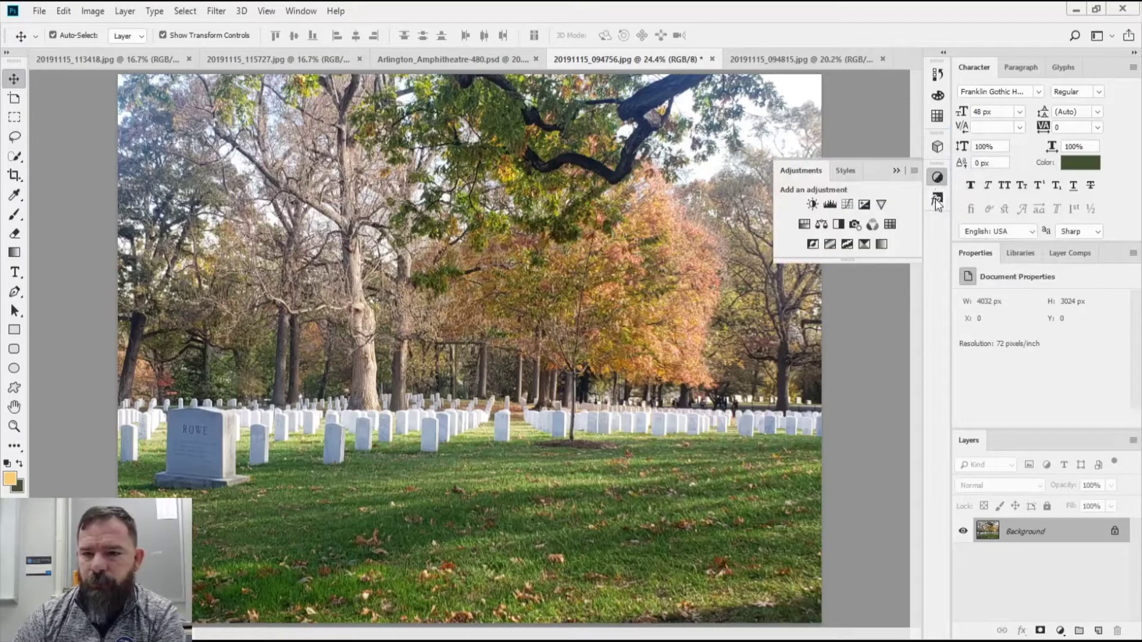
pyautogui.click(843, 177)
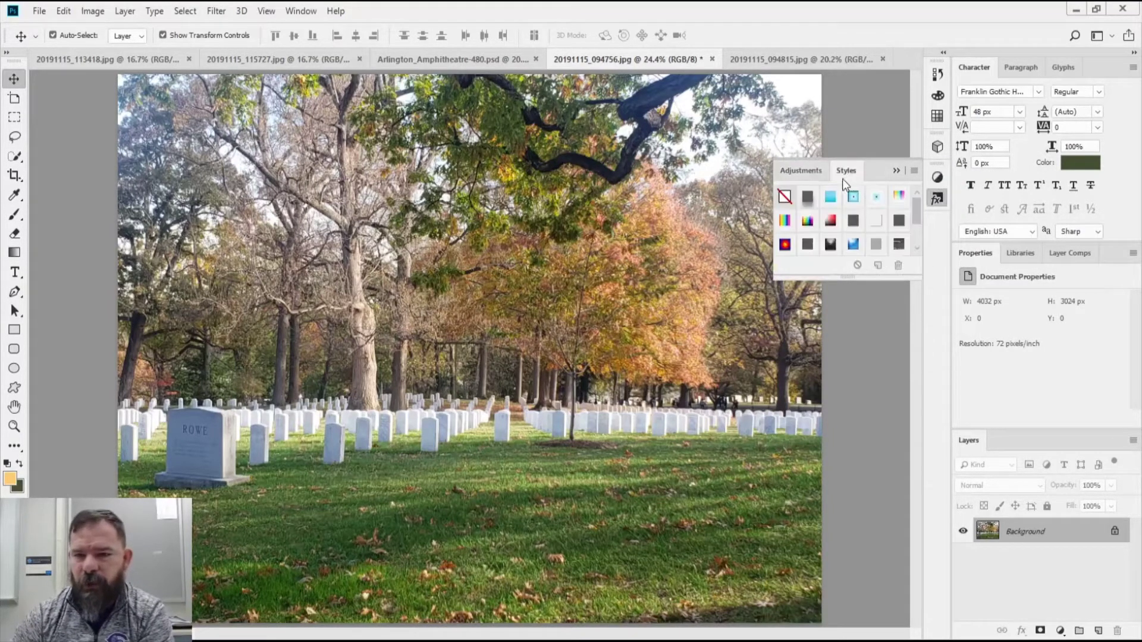
pyautogui.moveTo(937, 198); pyautogui.dragTo(940, 222)
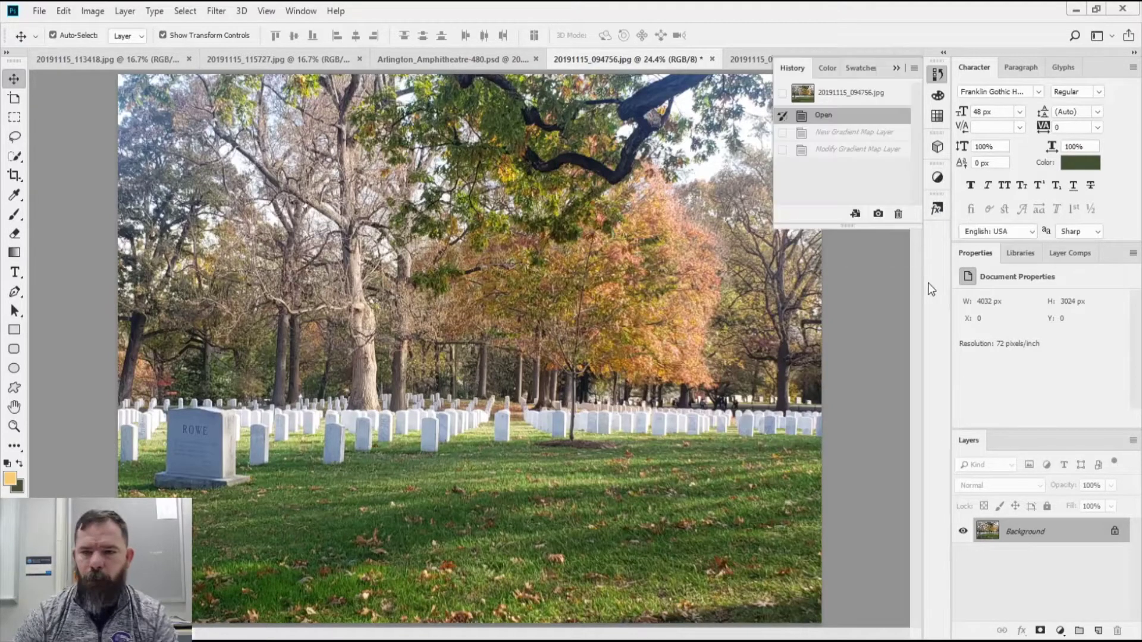
# Try a Gradient Map adjustment on the cemetery photo, look at its preset gradients, and revert the photo to its opened state.
pyautogui.click(938, 177)
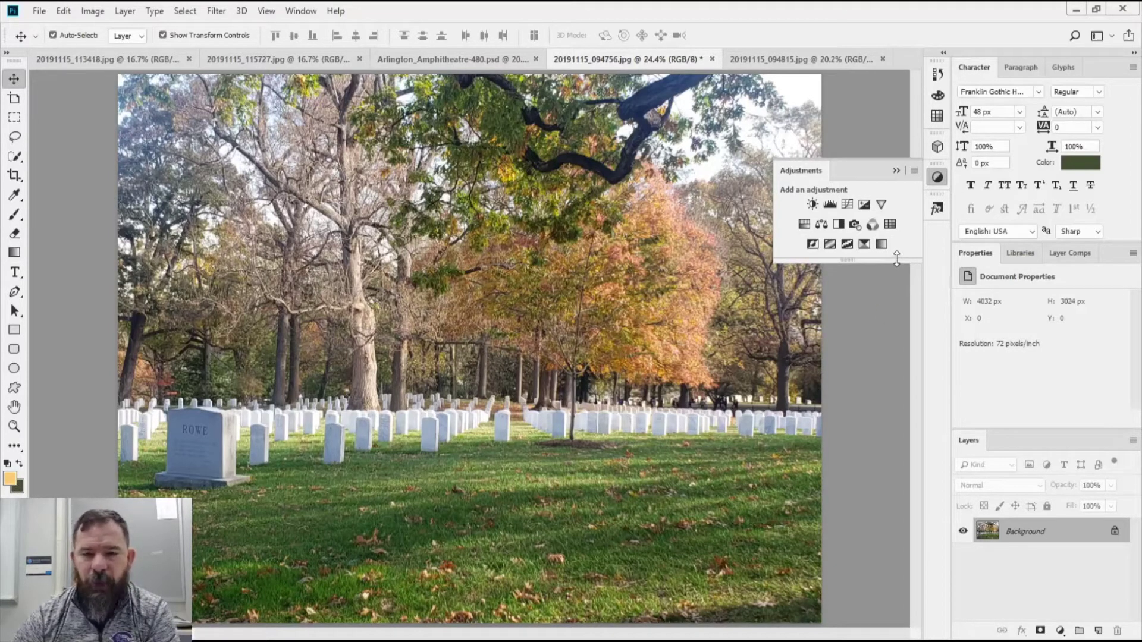
pyautogui.click(884, 244)
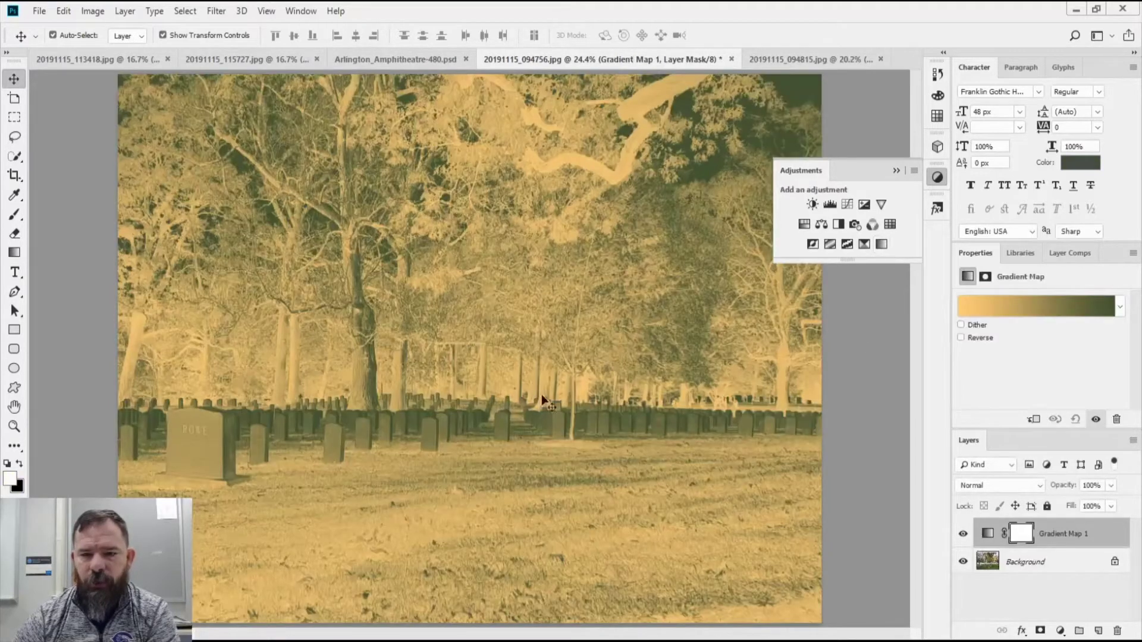
pyautogui.click(1120, 306)
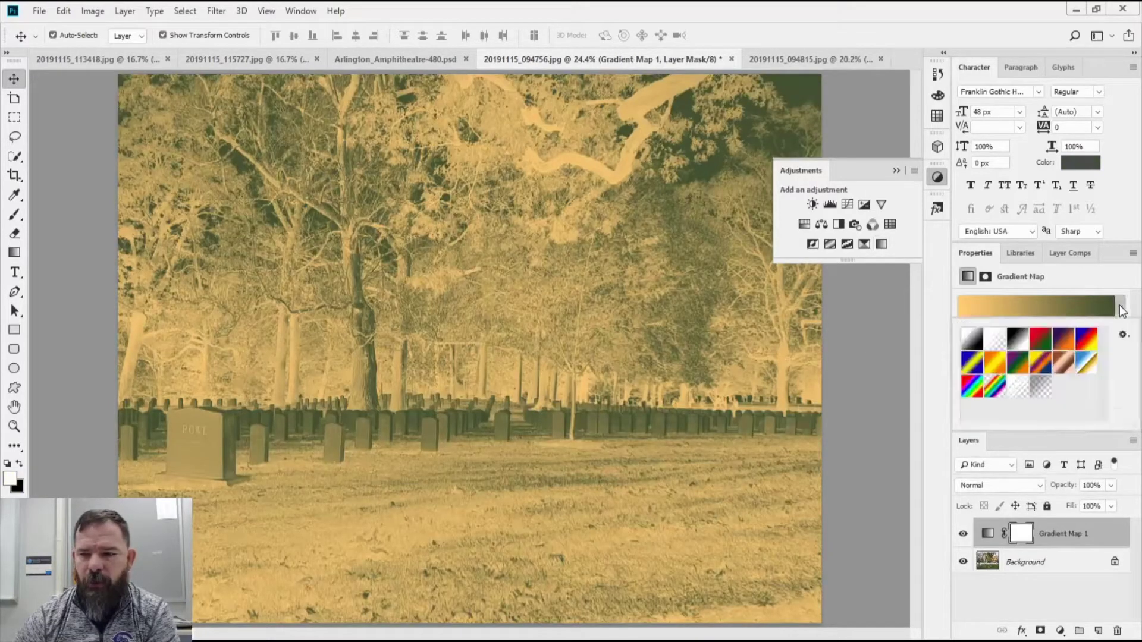
pyautogui.click(1120, 307)
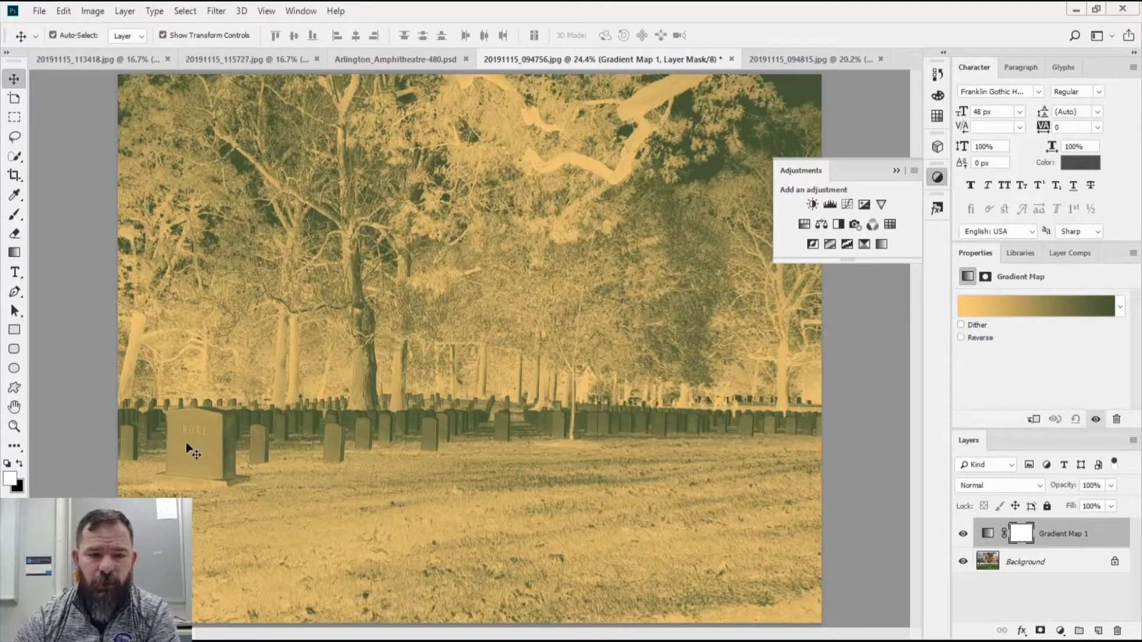
pyautogui.click(938, 74)
pyautogui.click(863, 108)
# Set the foreground color to the green 39522a sampled from the grass.
pyautogui.click(12, 480)
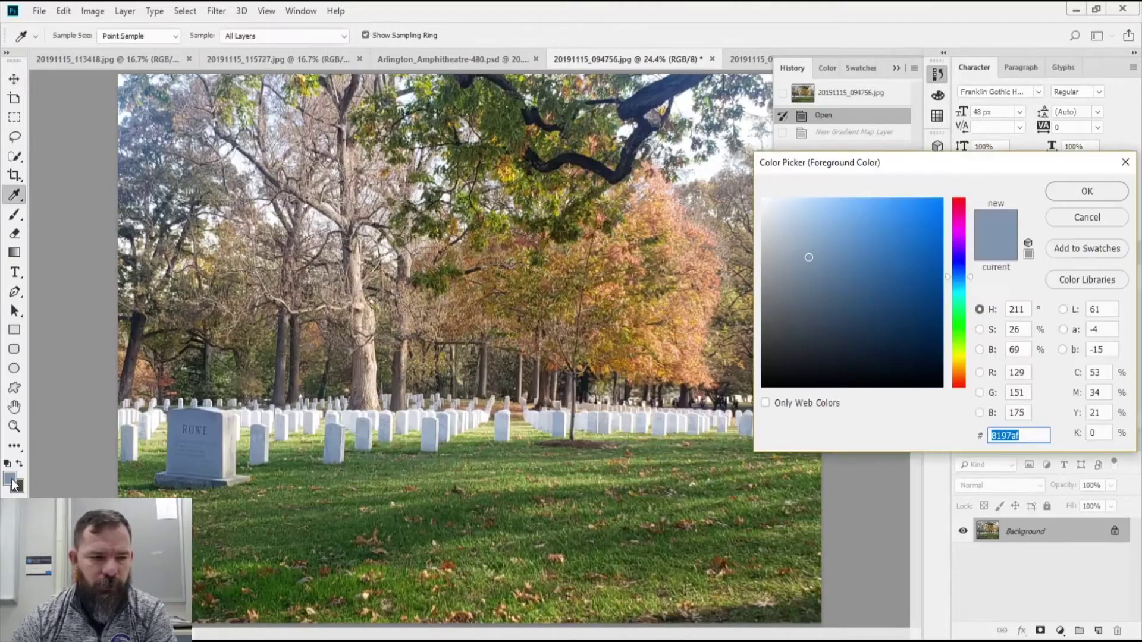
pyautogui.click(708, 166)
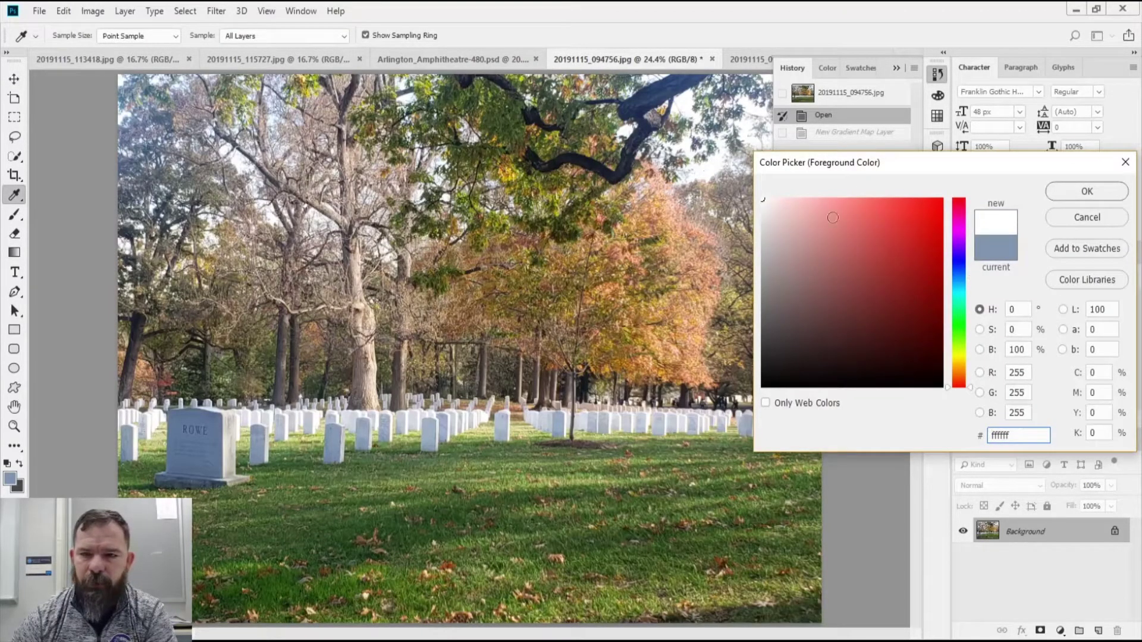
pyautogui.click(21, 486)
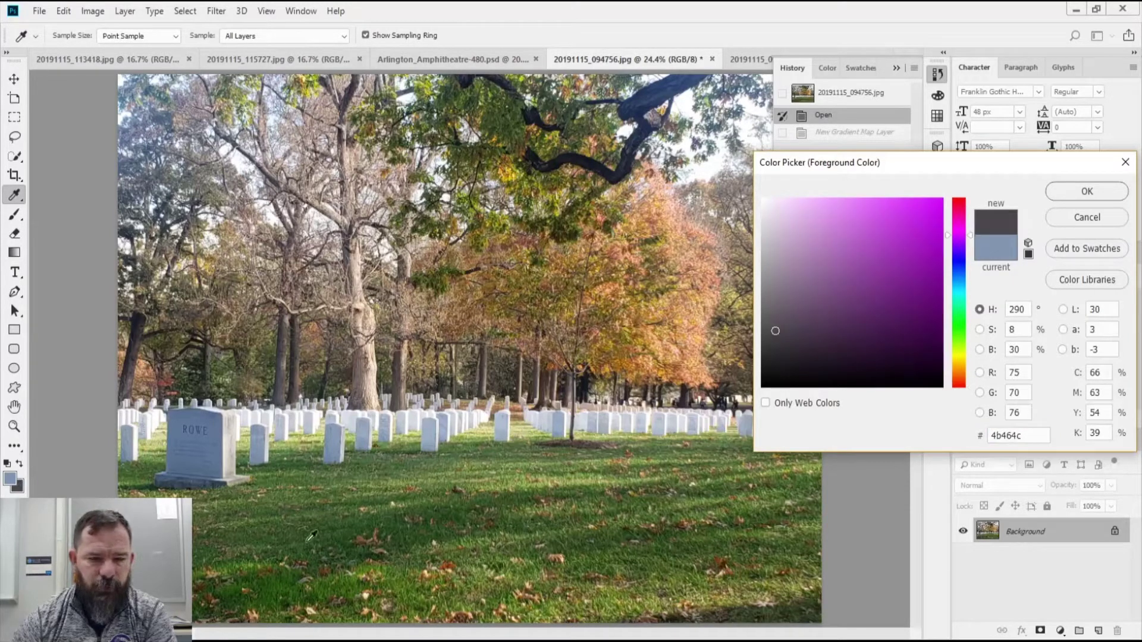
pyautogui.click(325, 535)
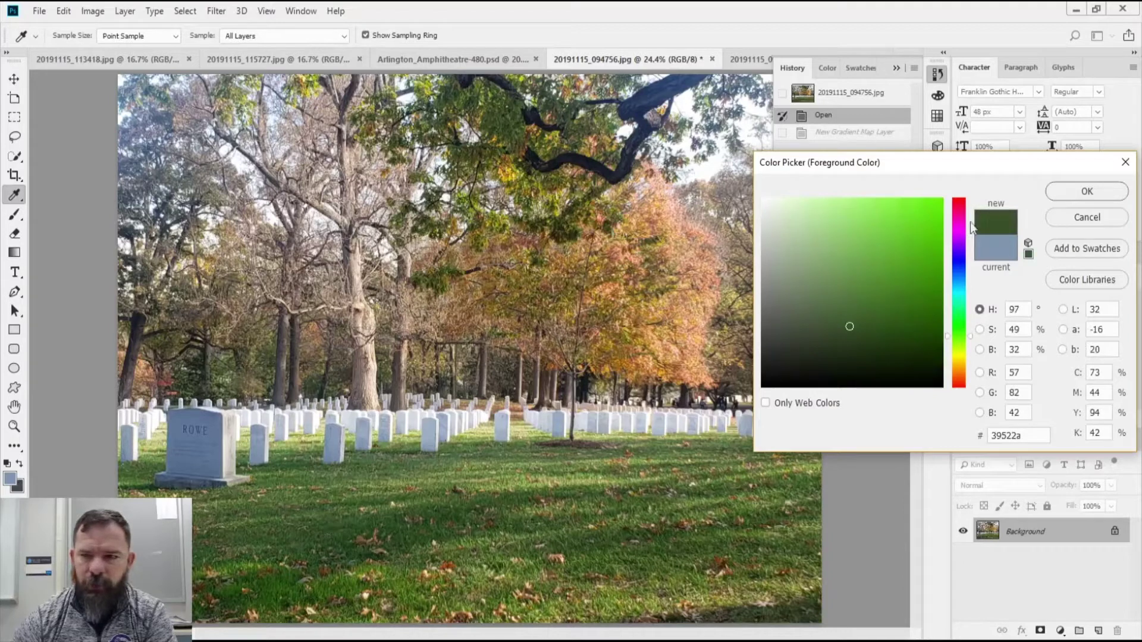
pyautogui.click(1071, 189)
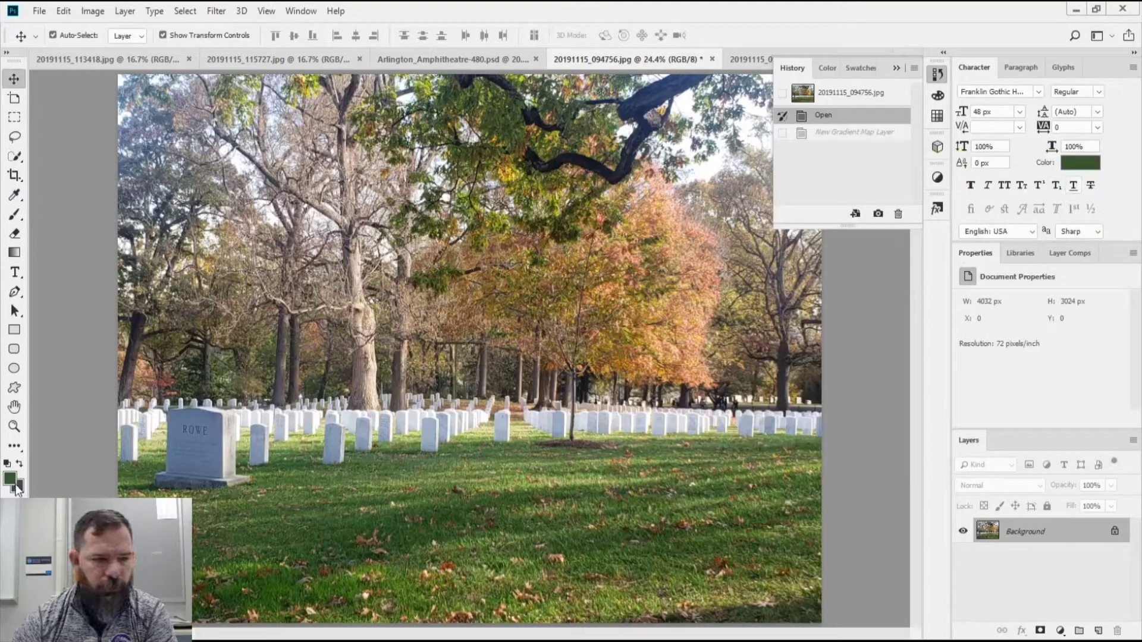
# Set the background color to the dark green 17320f sampled from the shaded grass.
pyautogui.click(18, 488)
pyautogui.click(423, 514)
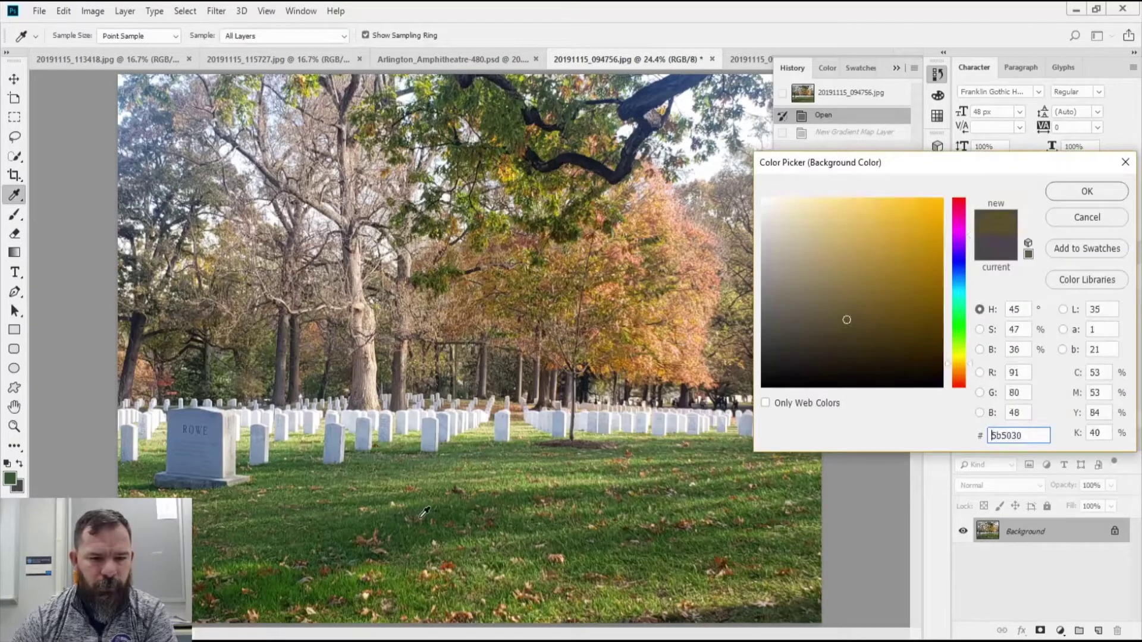
pyautogui.click(426, 513)
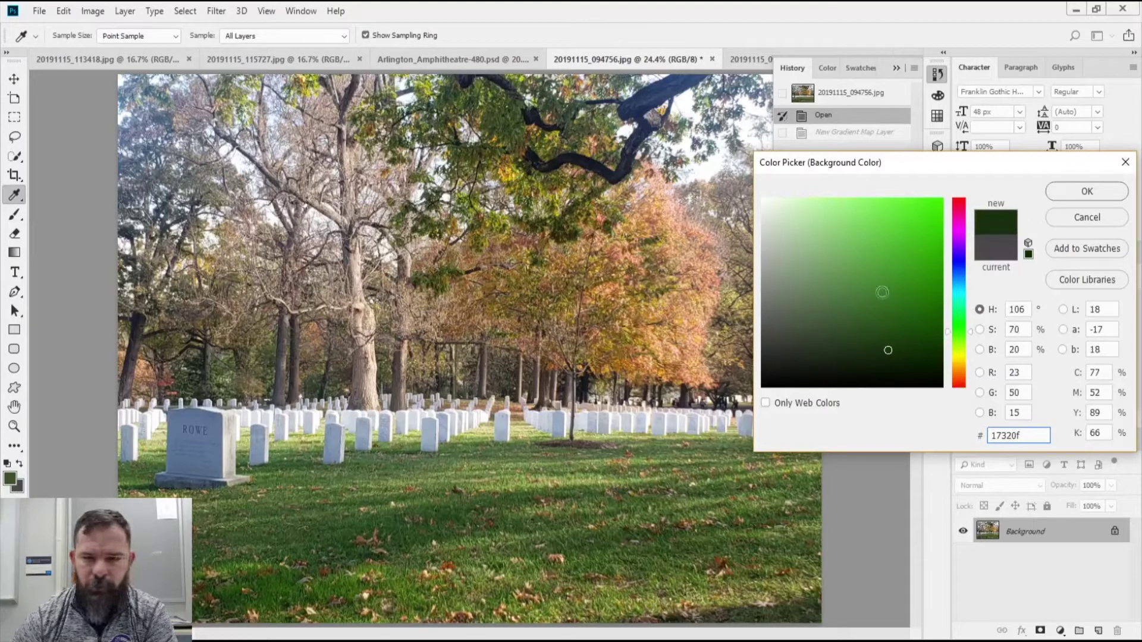
pyautogui.click(1099, 196)
# Set the foreground color to white, ffffff, and return to the Move tool.
pyautogui.click(11, 480)
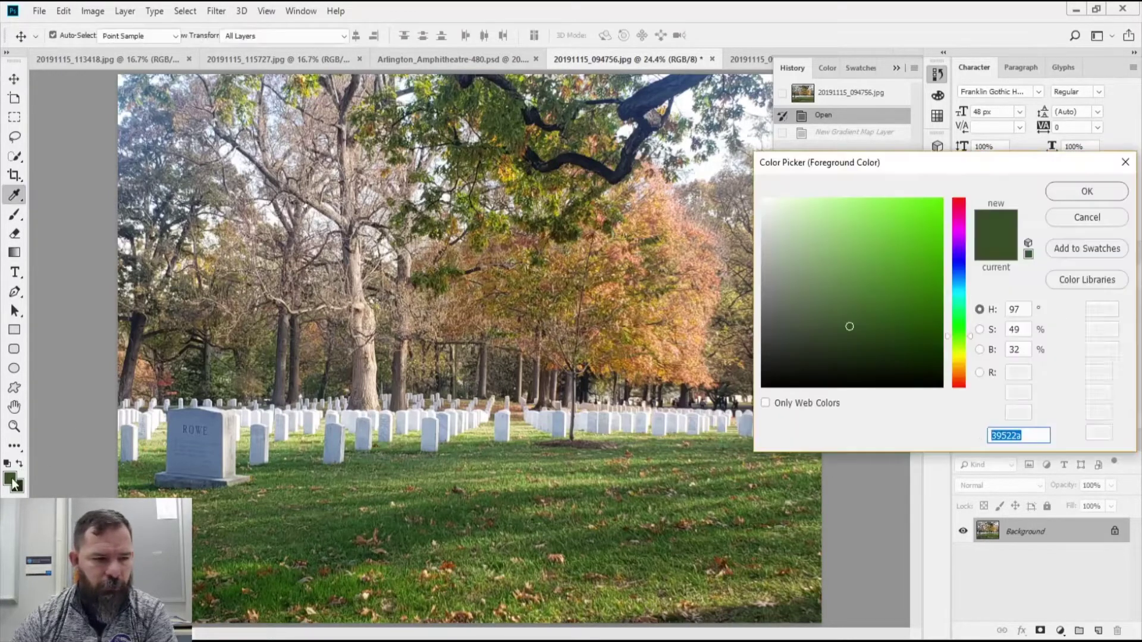
pyautogui.write('ffffff')
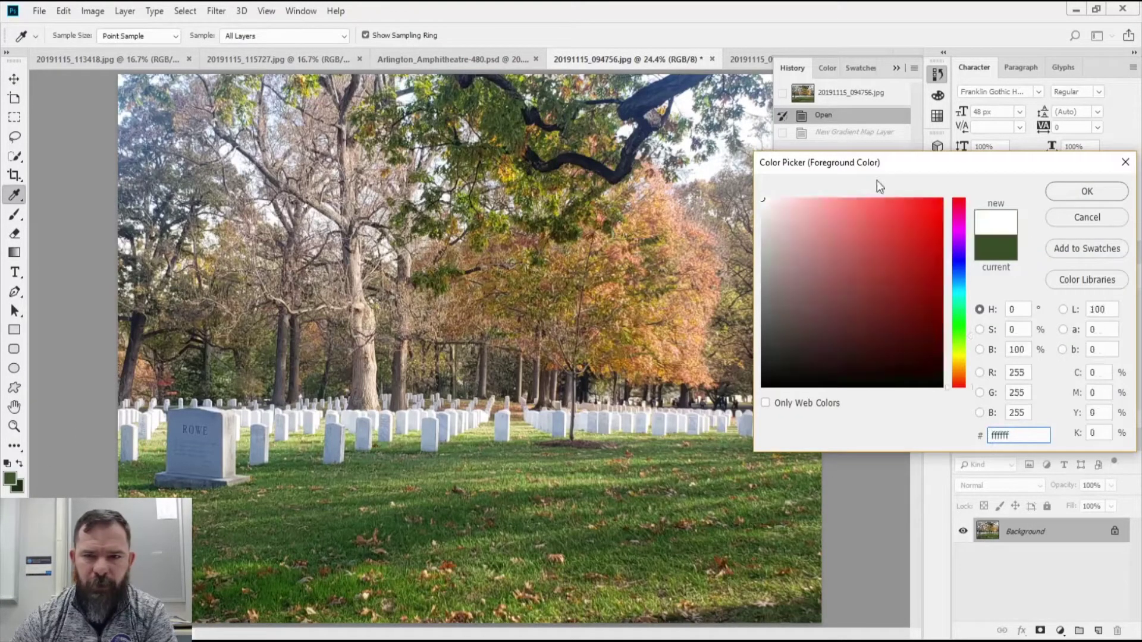
pyautogui.click(1076, 192)
pyautogui.press('v')
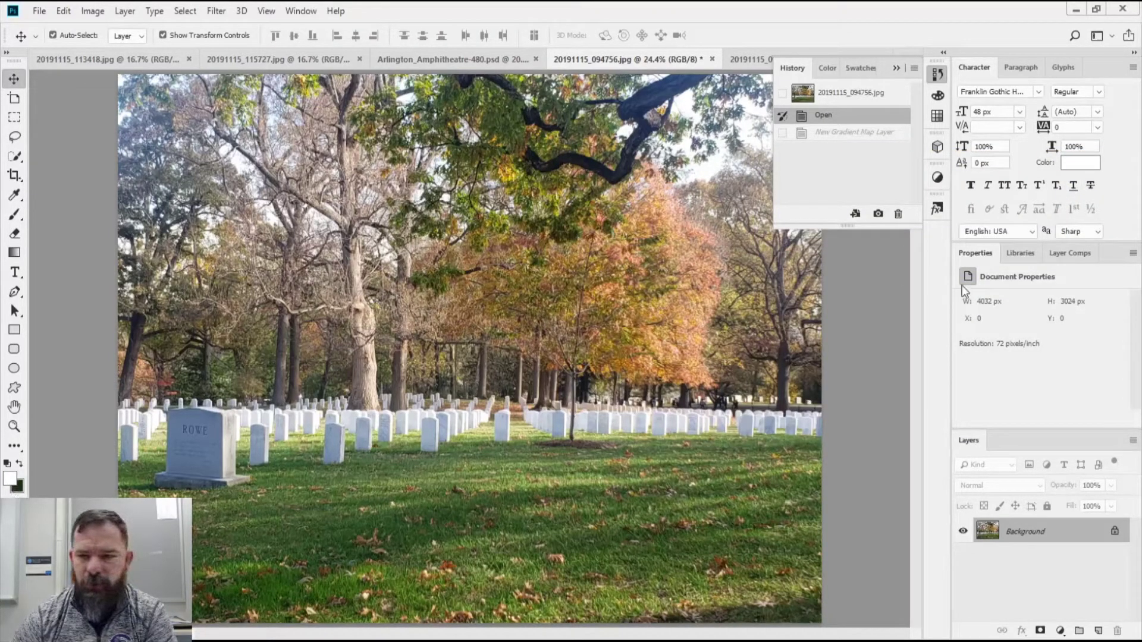
# Try a white-to-dark-green Gradient Map adjustment on the cemetery photo and revert to the opened state.
pyautogui.click(937, 177)
pyautogui.click(882, 244)
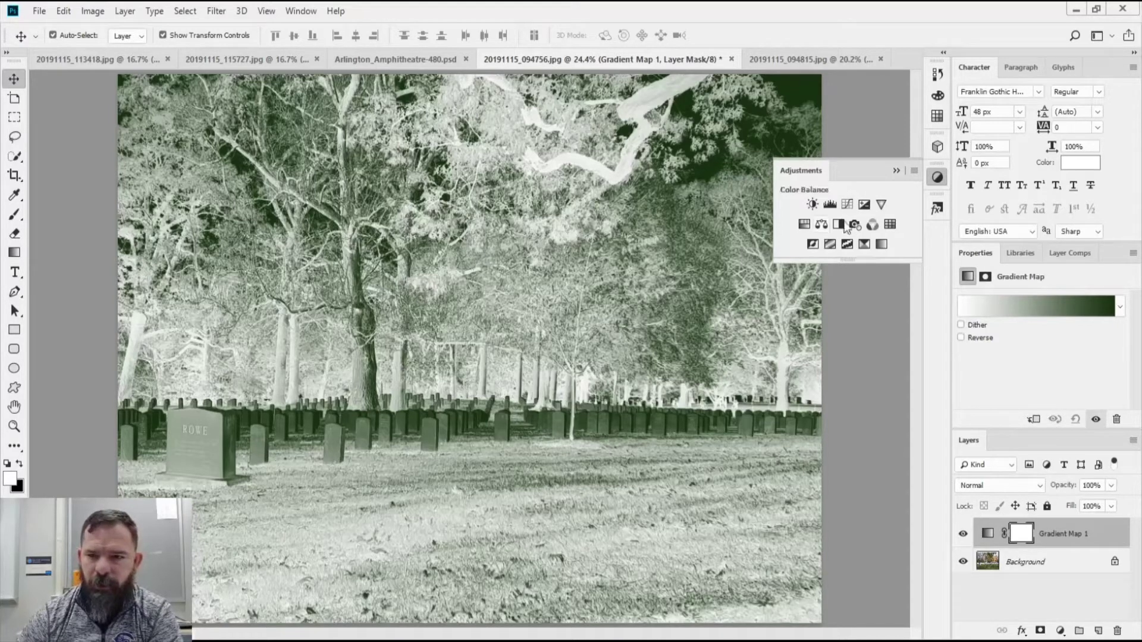
pyautogui.click(938, 76)
pyautogui.click(823, 116)
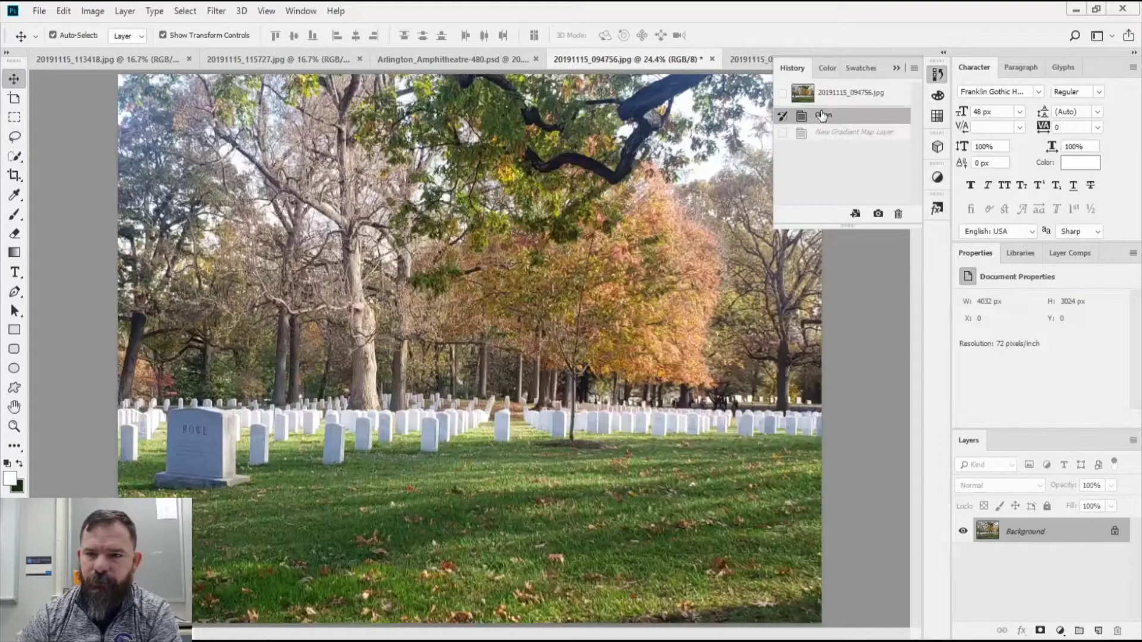
# Add a Photo Filter adjustment layer using Warming Filter (85) and set its density to 70%.
pyautogui.click(938, 177)
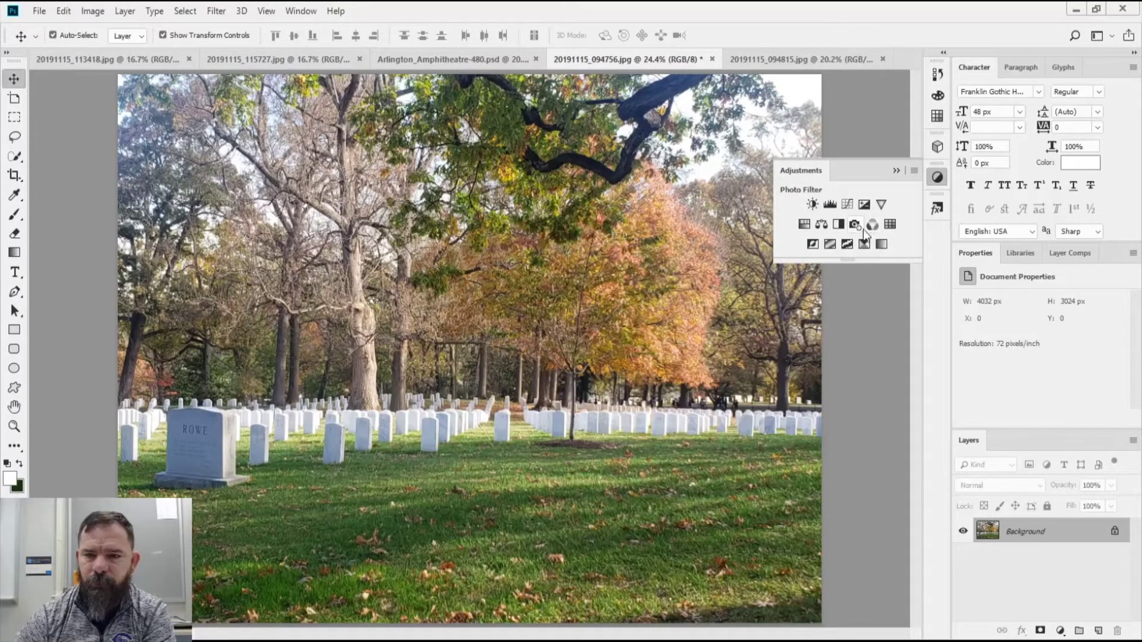
pyautogui.click(856, 226)
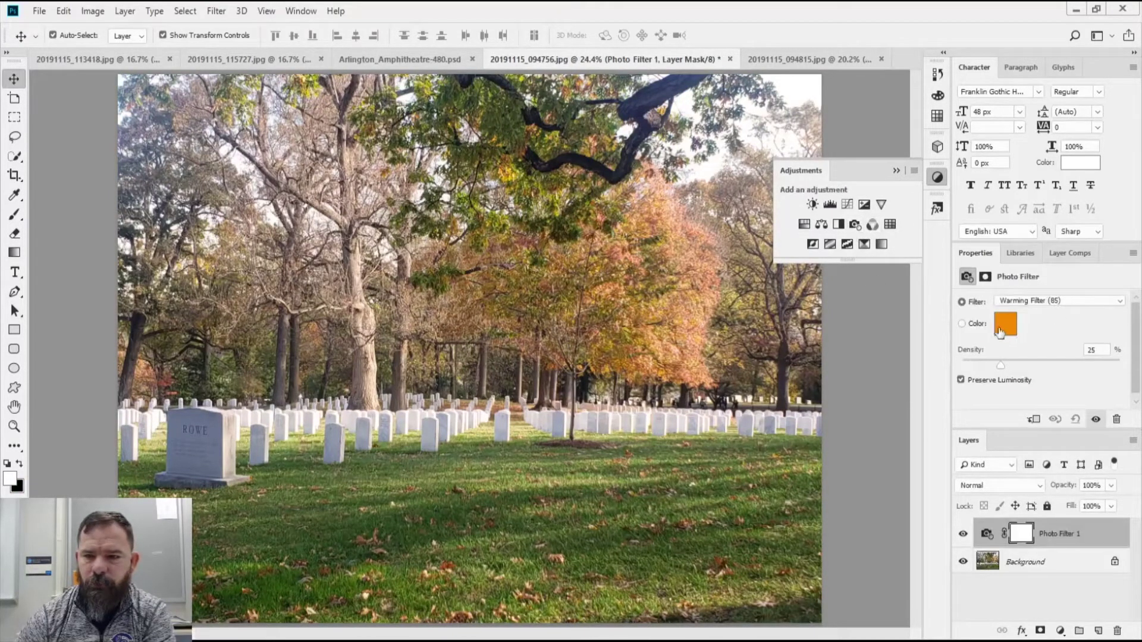
pyautogui.click(962, 324)
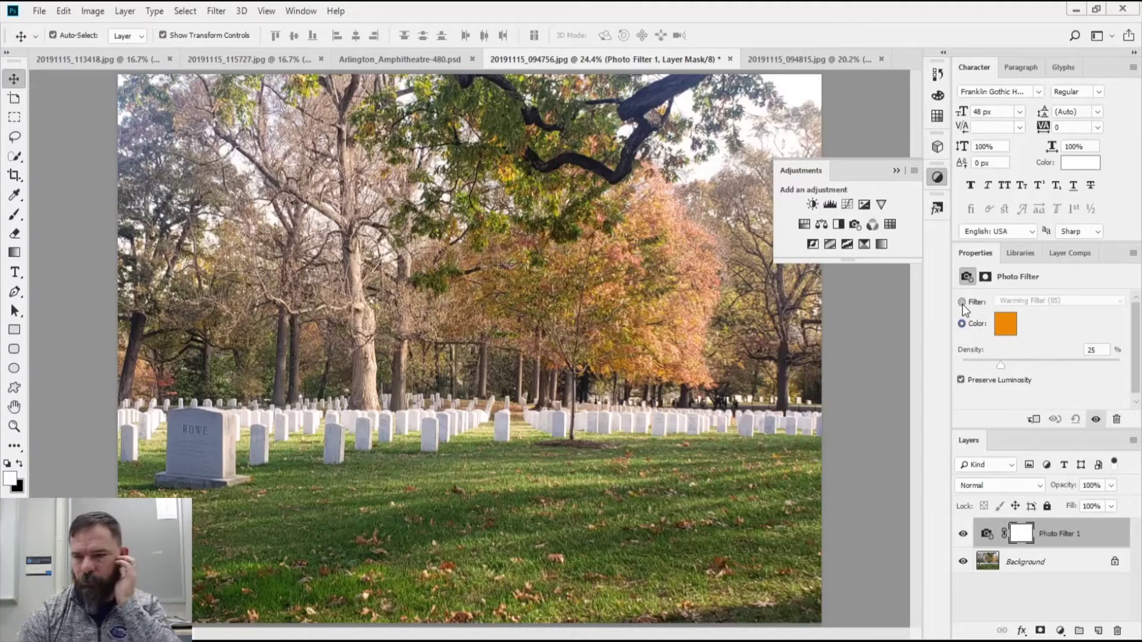
pyautogui.click(962, 302)
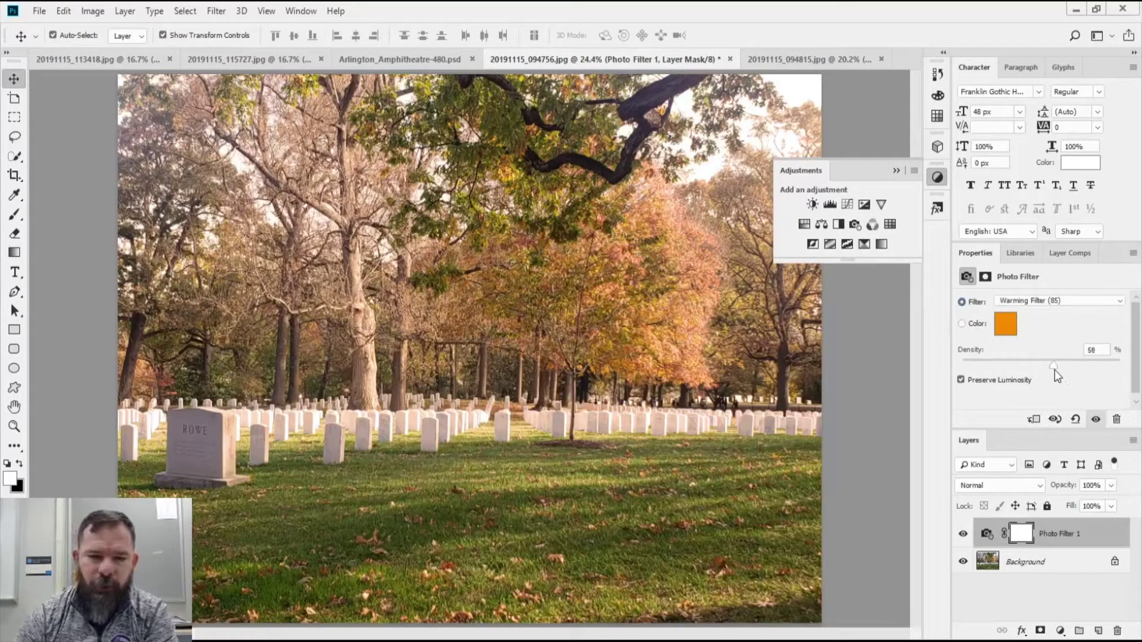
pyautogui.moveTo(1055, 370); pyautogui.dragTo(1048, 371)
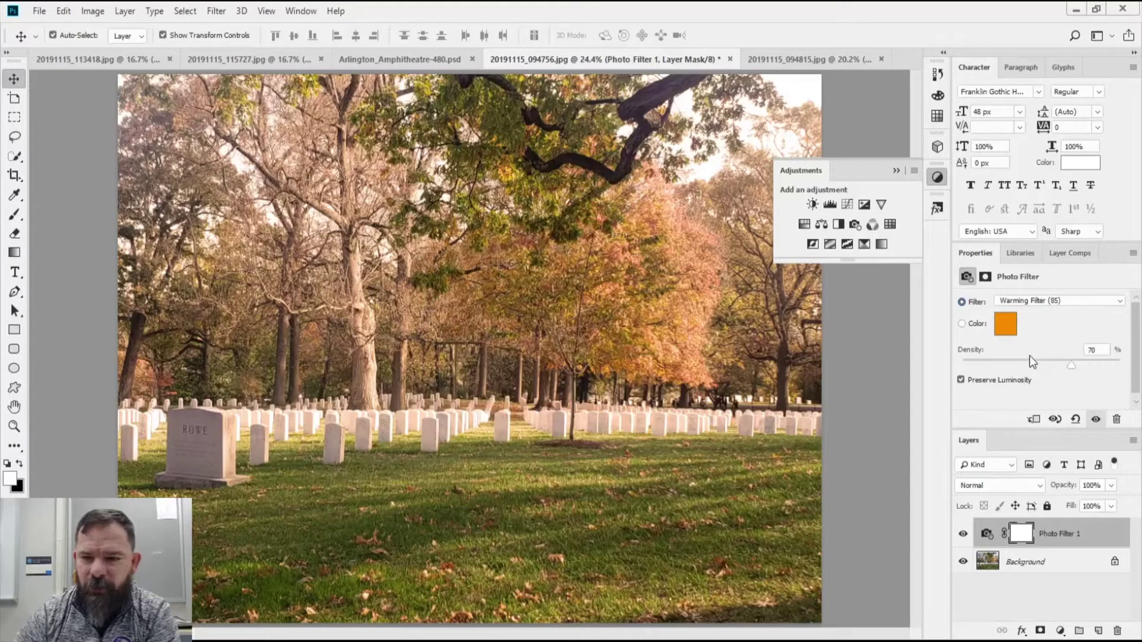
# Try the Photo Filter's Warming Filter (LBA), (81) and (85) presets on the cemetery photo, ending with Warming Filter (81).
pyautogui.click(1034, 303)
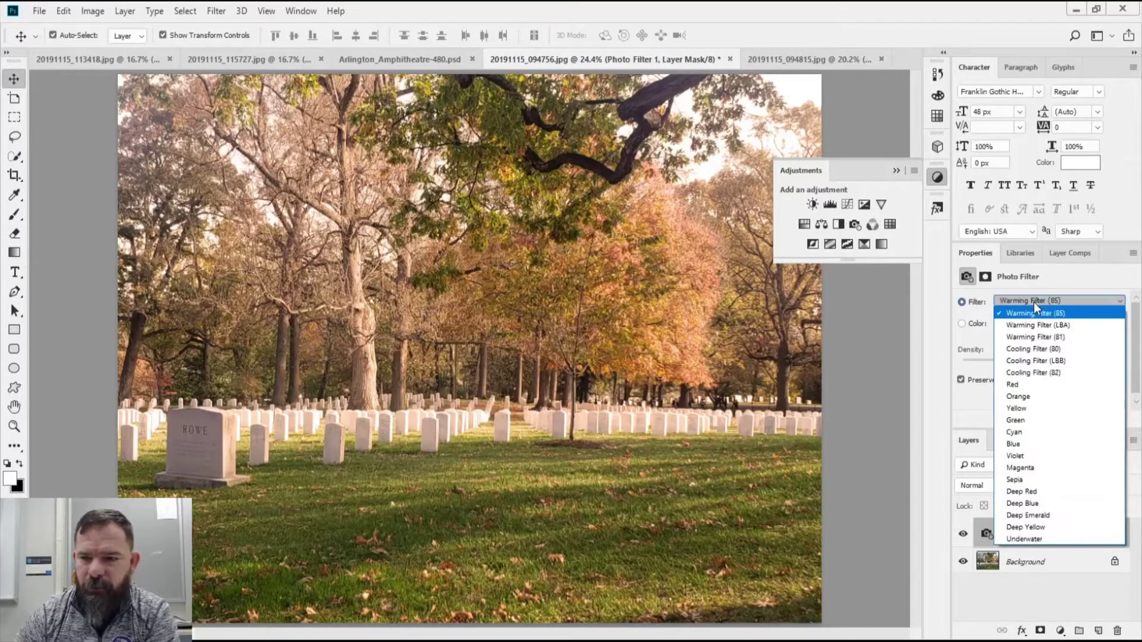
pyautogui.click(1035, 325)
pyautogui.click(1035, 301)
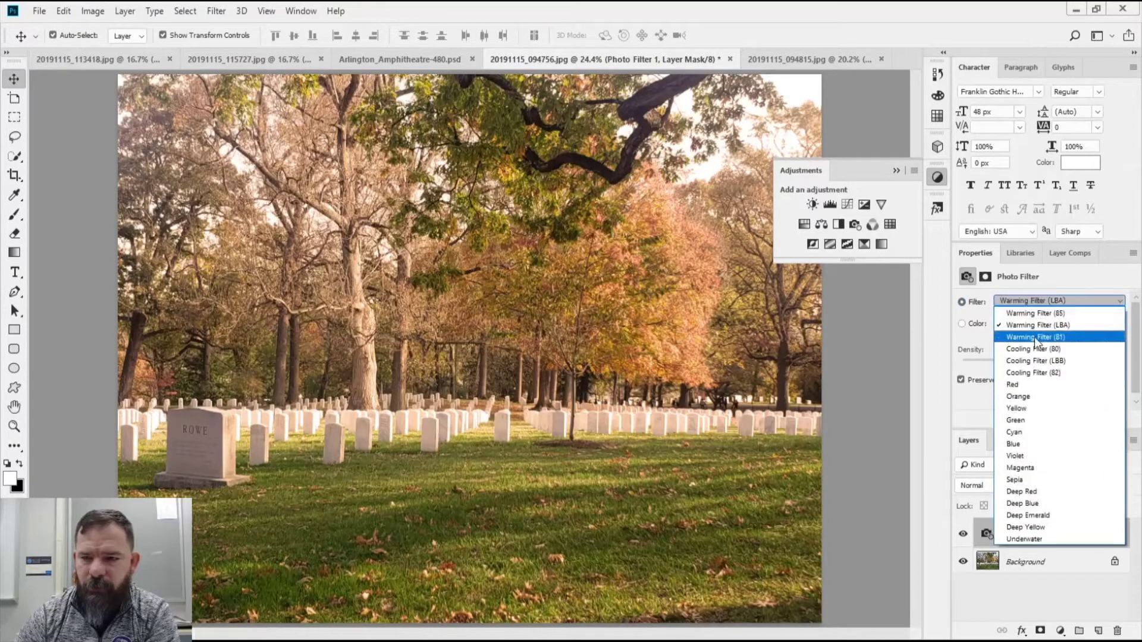
pyautogui.click(1034, 337)
pyautogui.click(1041, 301)
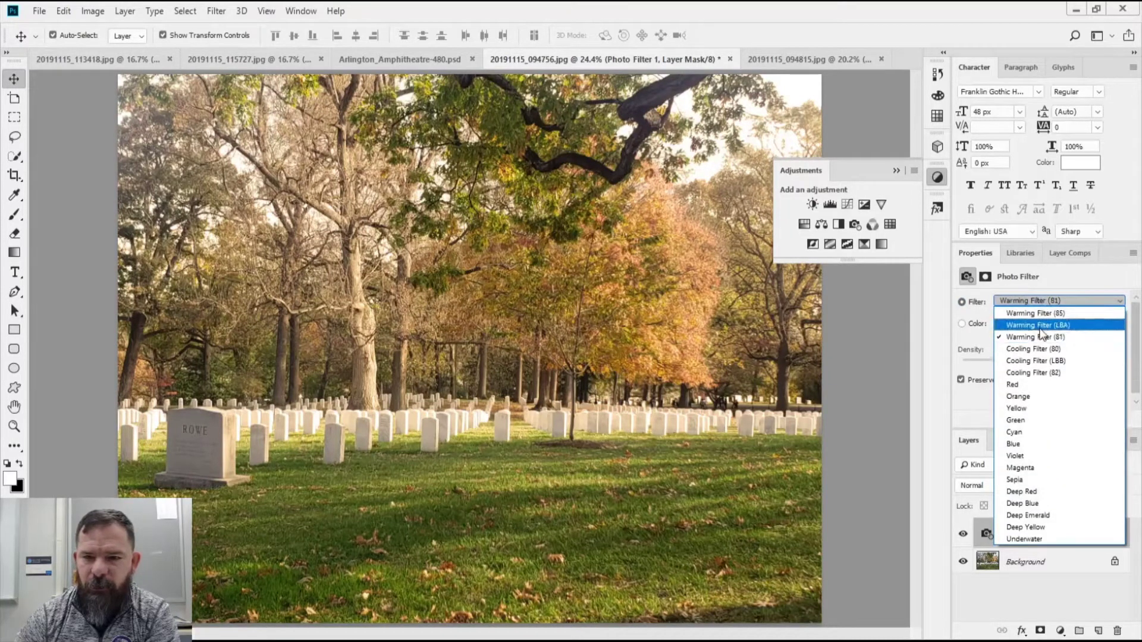
pyautogui.click(1035, 324)
pyautogui.click(1041, 302)
pyautogui.click(1040, 314)
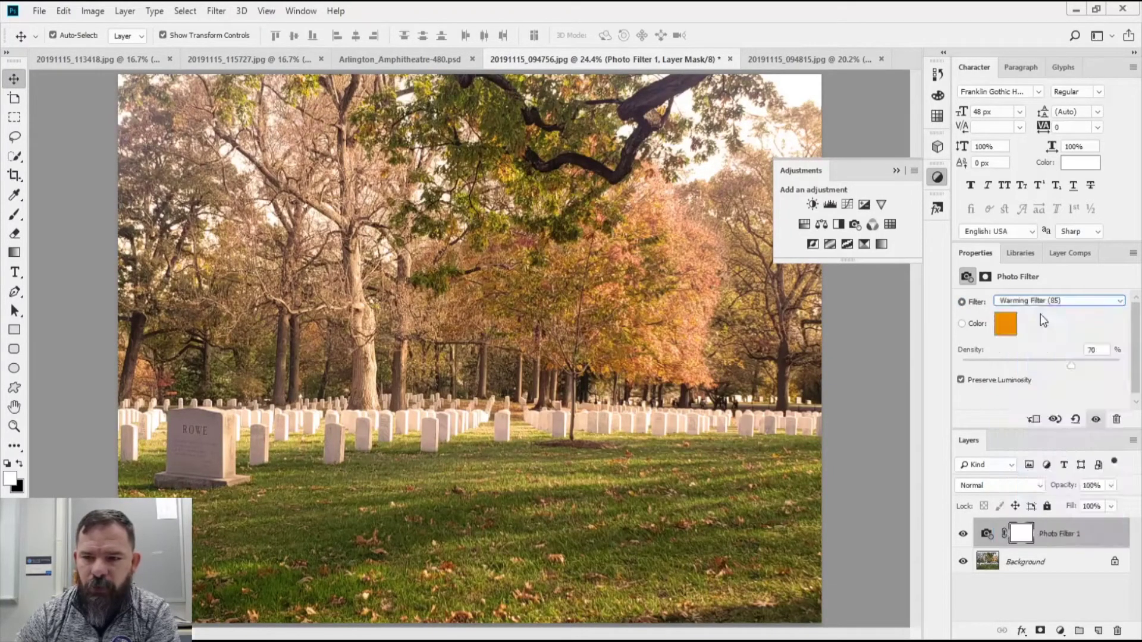
pyautogui.click(1048, 303)
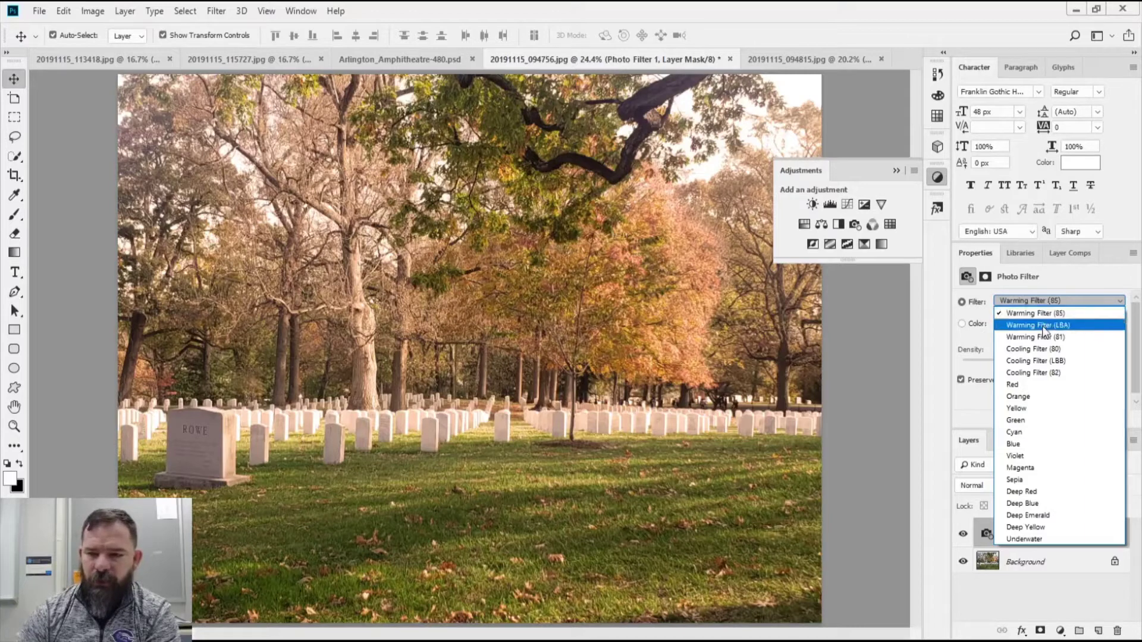
pyautogui.click(1035, 325)
pyautogui.click(1030, 305)
pyautogui.click(1027, 334)
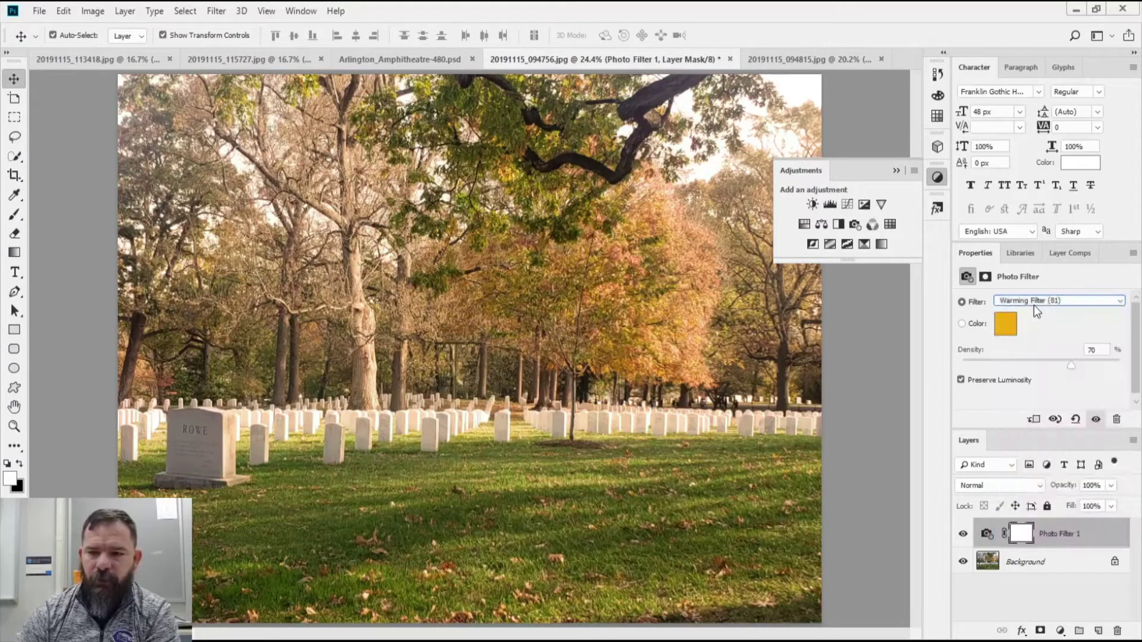
# Try the Cooling Filter (80), (LBB) and (82) presets, lowering the density to 23% and ending with Cooling Filter (82).
pyautogui.click(1035, 305)
pyautogui.click(1034, 347)
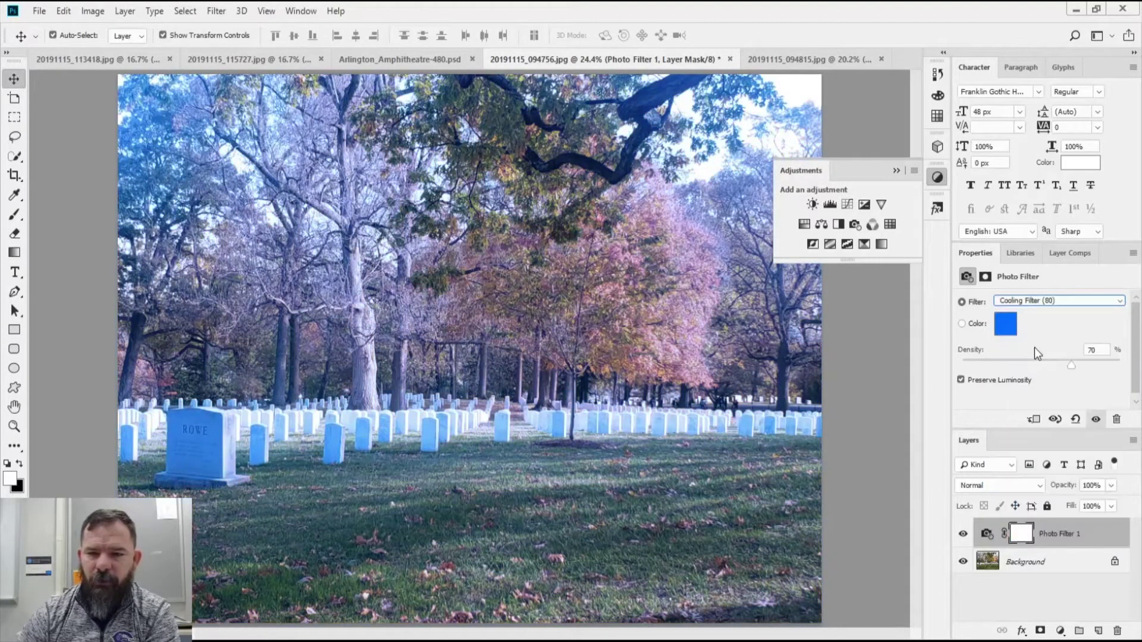
pyautogui.click(1035, 301)
pyautogui.click(1033, 360)
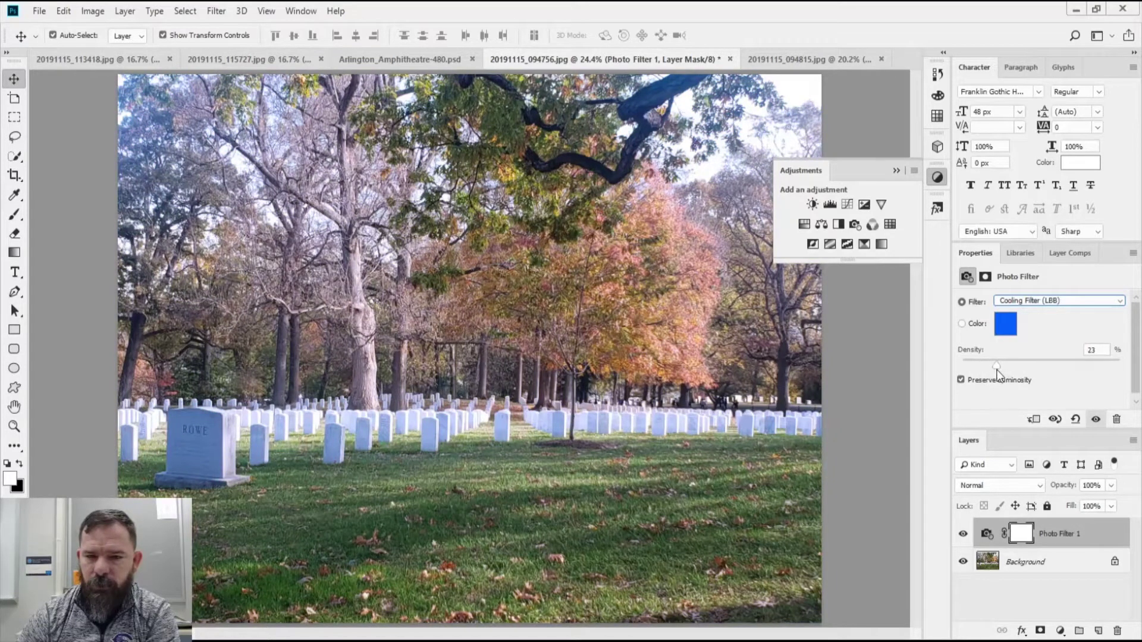
pyautogui.click(1009, 302)
pyautogui.click(1020, 347)
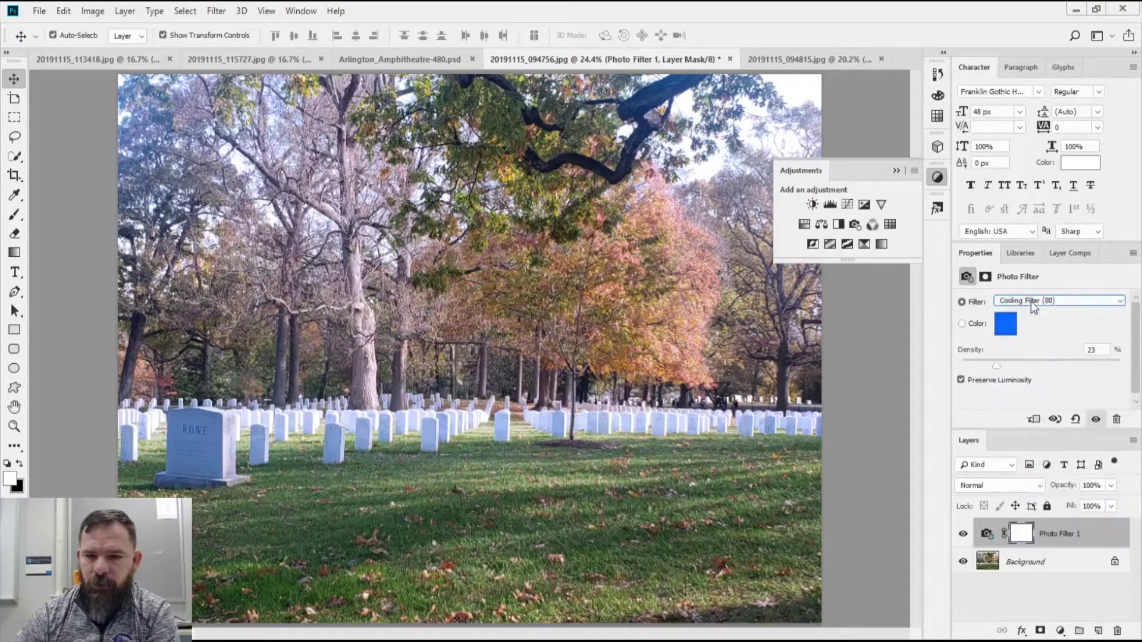
pyautogui.click(1032, 303)
pyautogui.click(1034, 368)
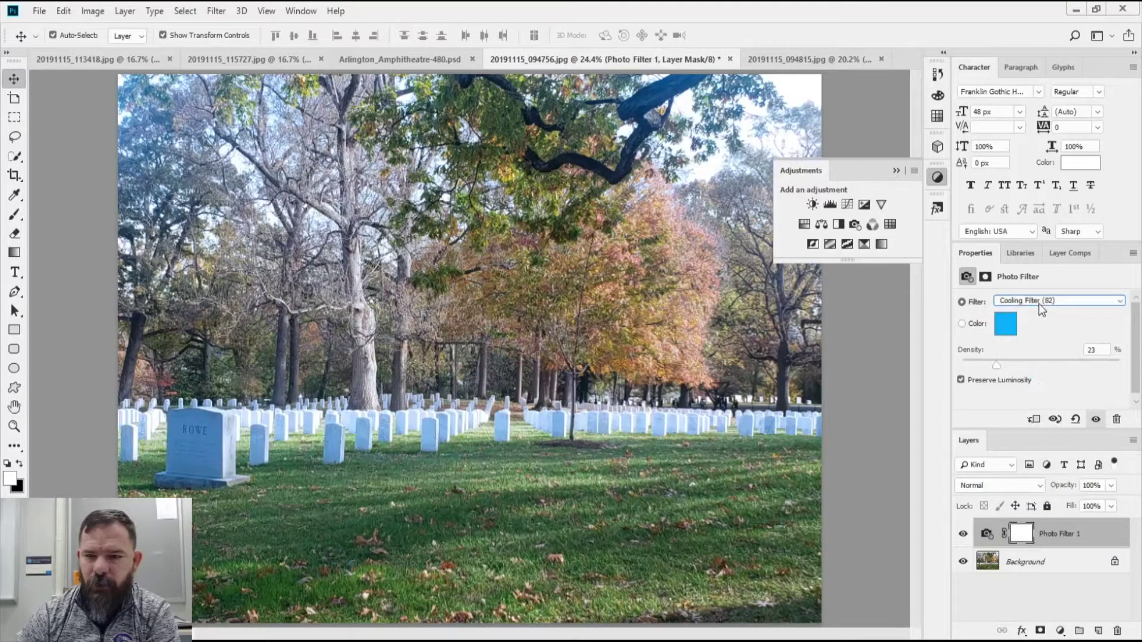
# Switch the Photo Filter to the Red preset and raise its density to 50%.
pyautogui.click(1038, 304)
pyautogui.click(1034, 386)
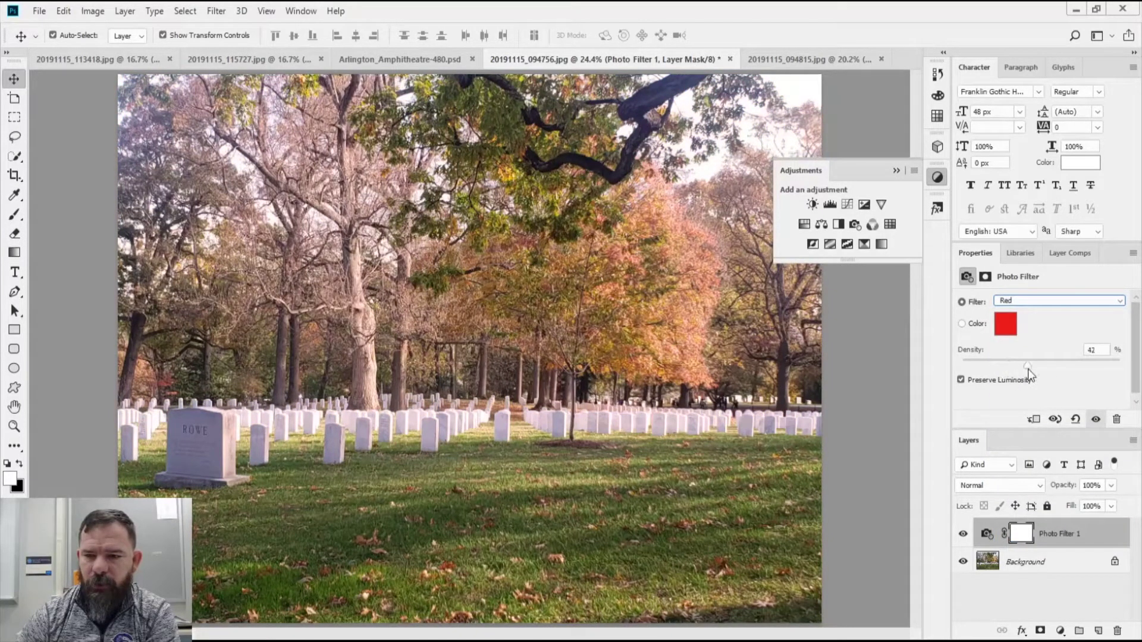
pyautogui.moveTo(1028, 370)
pyautogui.mouseDown()
pyautogui.moveTo(1054, 371)
pyautogui.moveTo(1041, 369)
pyautogui.mouseUp()
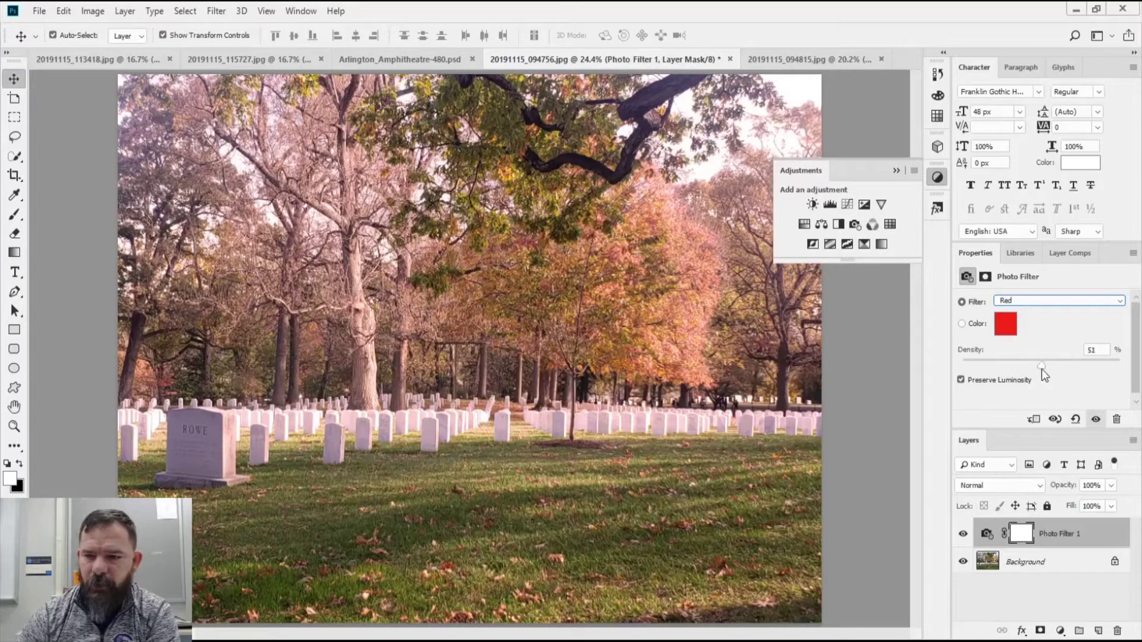
# Compare the Yellow and Orange Photo Filter presets on the photo, ending with Yellow.
pyautogui.click(1053, 298)
pyautogui.click(1045, 407)
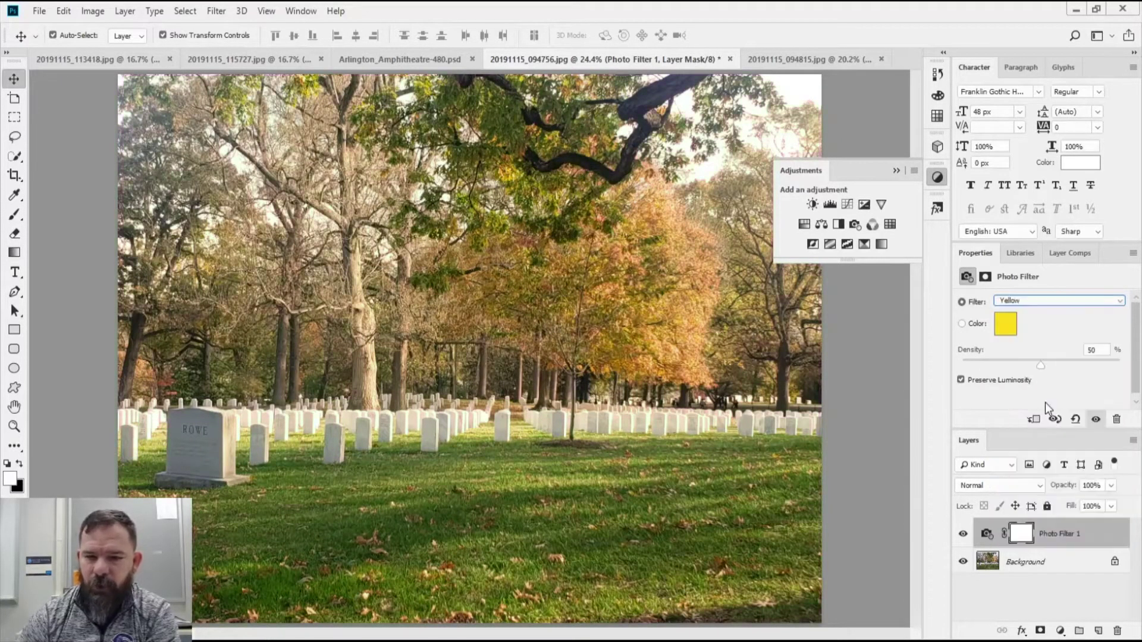
pyautogui.click(1027, 300)
pyautogui.click(1023, 397)
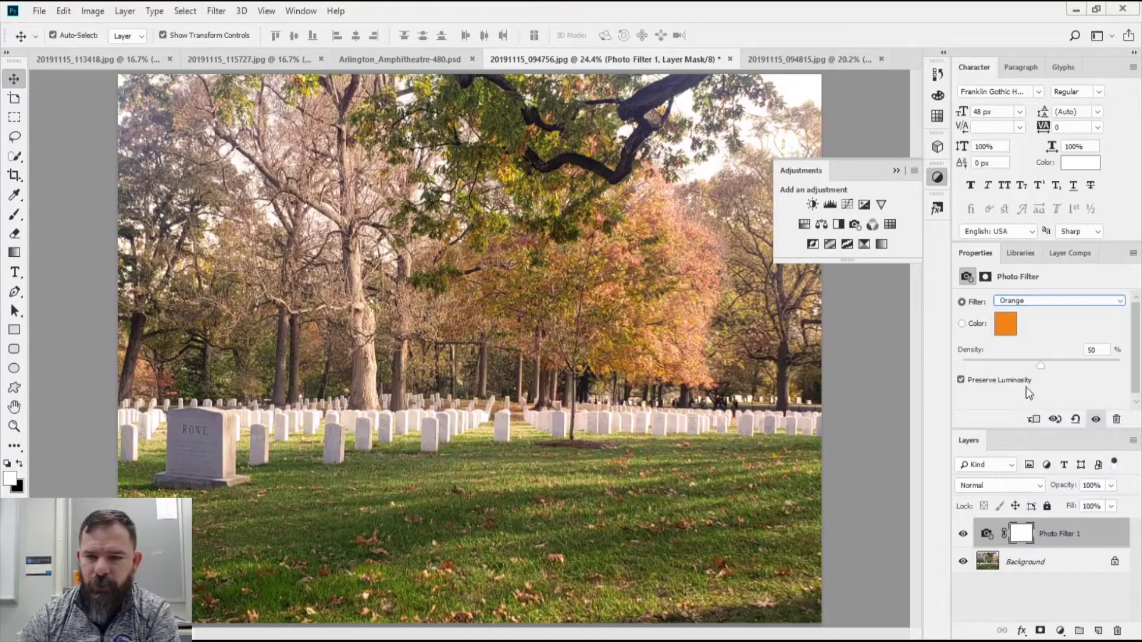
pyautogui.click(1038, 301)
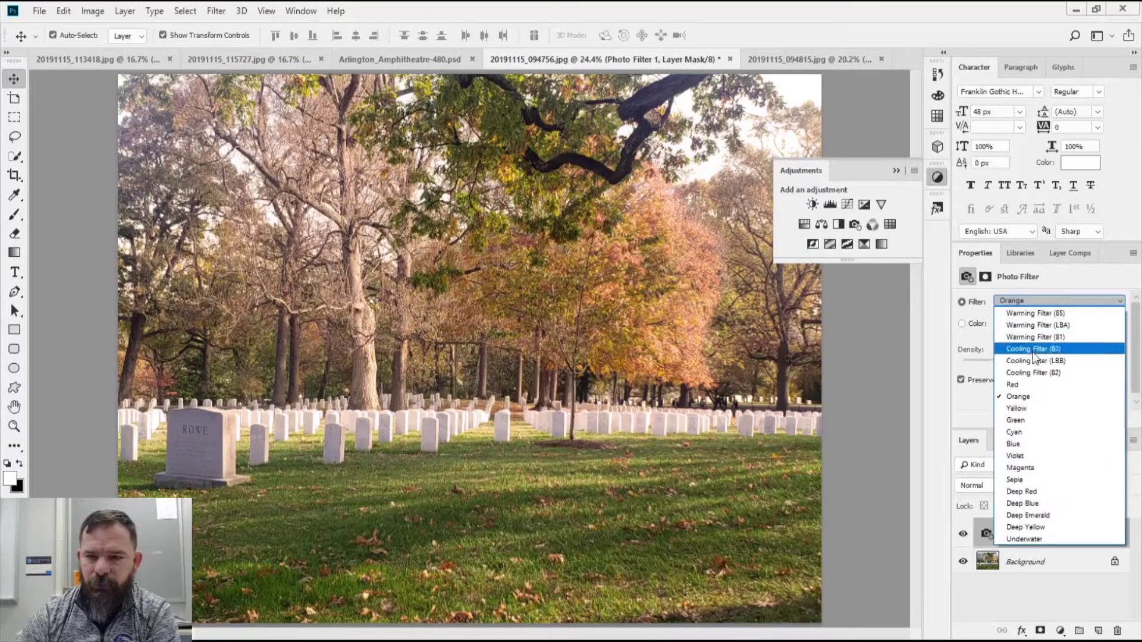
pyautogui.click(1031, 406)
# Try the Green, Cyan, Blue and Violet Photo Filter presets one after another on the photo.
pyautogui.click(1047, 301)
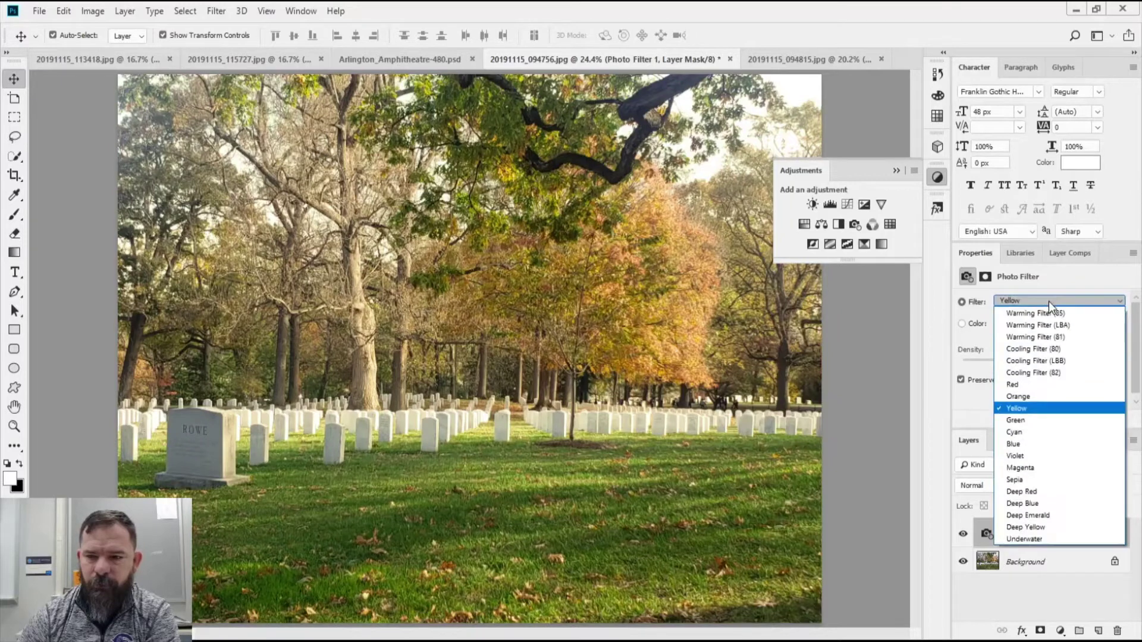
pyautogui.click(1029, 420)
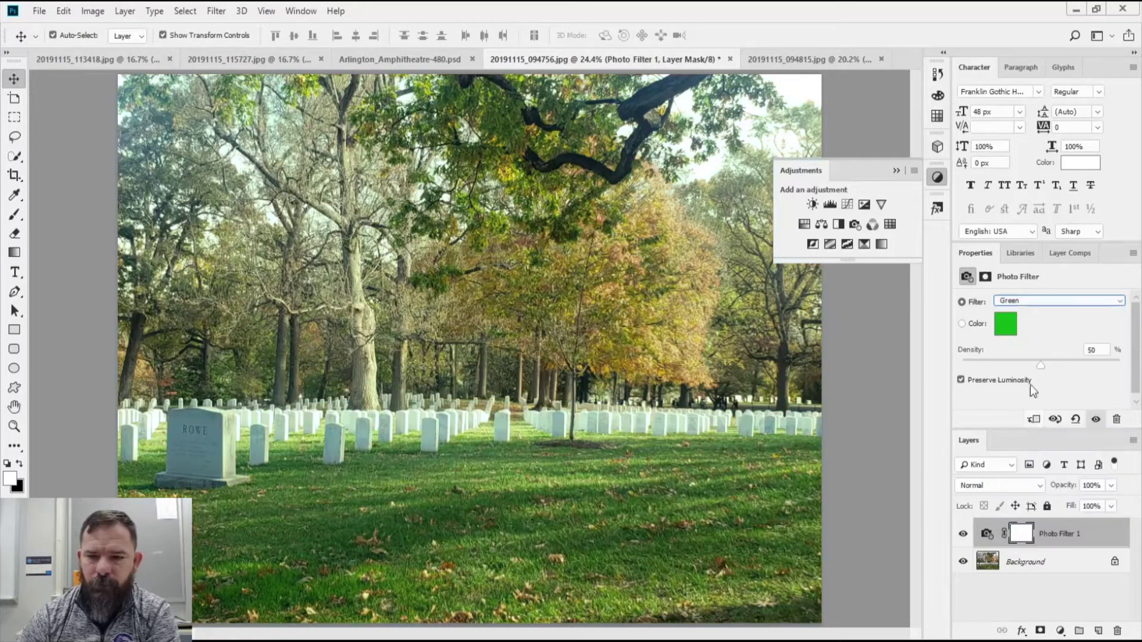
pyautogui.click(1037, 302)
pyautogui.click(1031, 432)
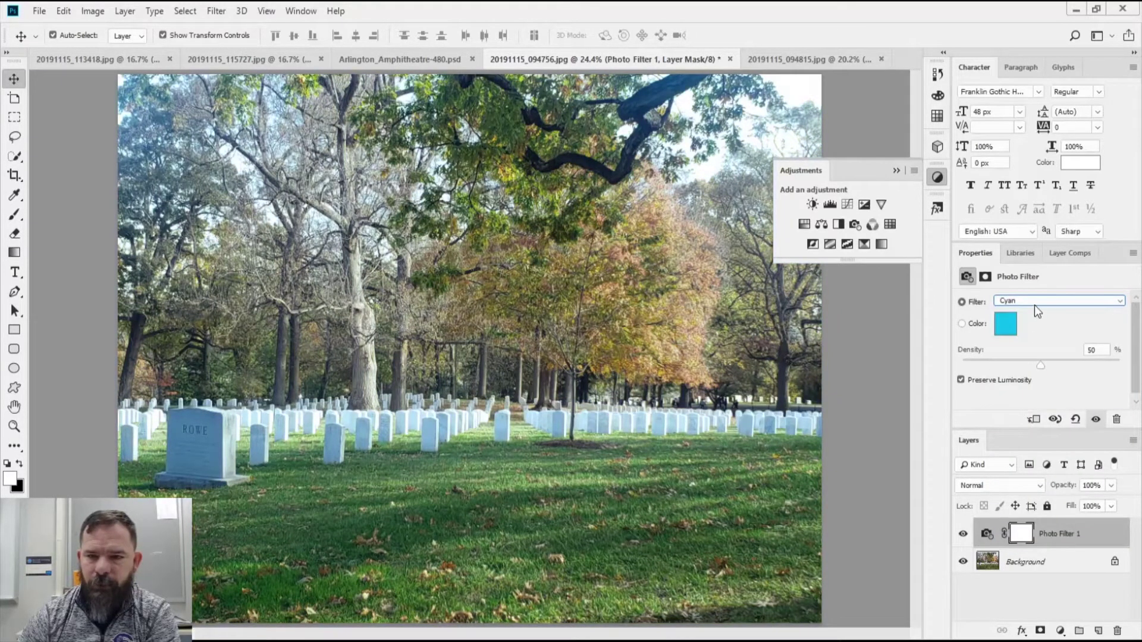
pyautogui.click(1034, 305)
pyautogui.click(1035, 442)
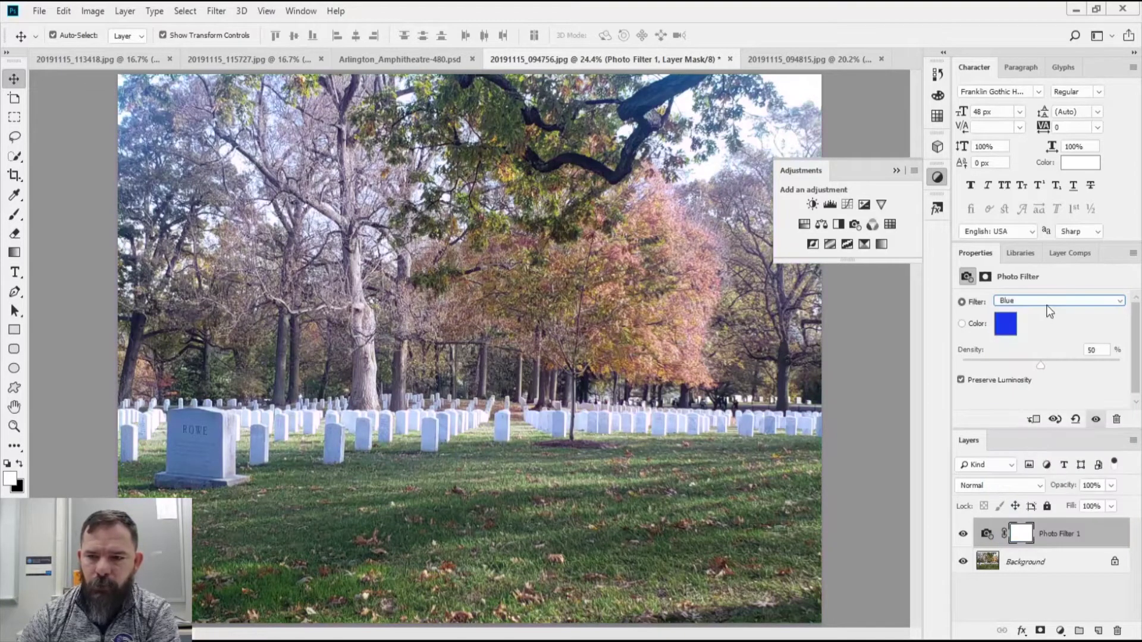
pyautogui.click(1049, 302)
pyautogui.click(1047, 453)
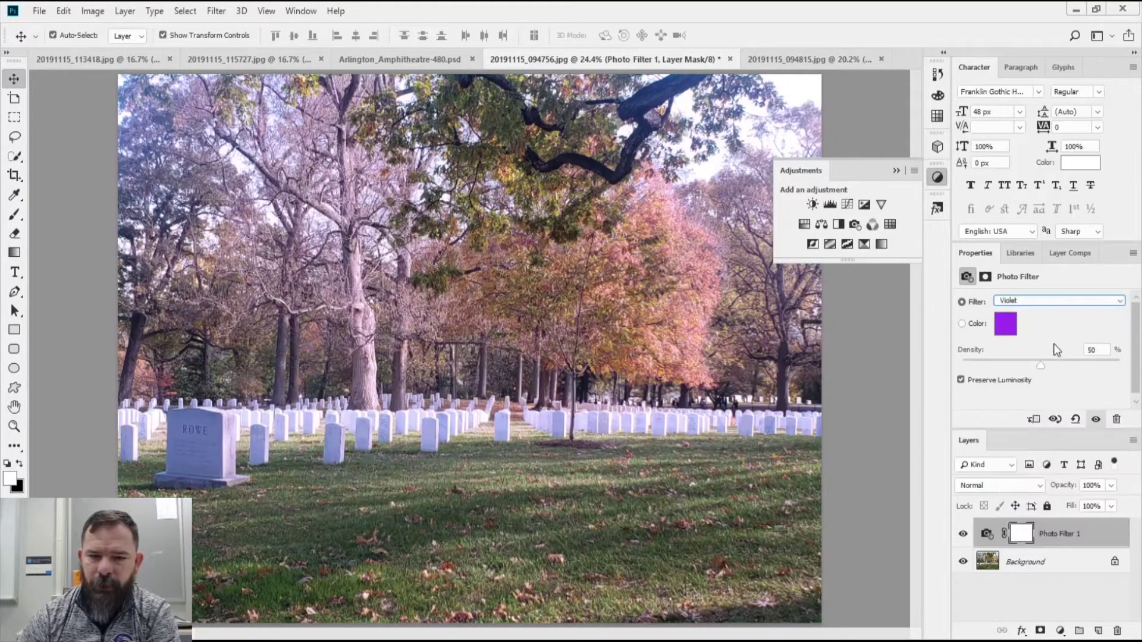
# Try the Magenta, Sepia and Deep Red Photo Filter presets in turn on the photo.
pyautogui.click(1049, 301)
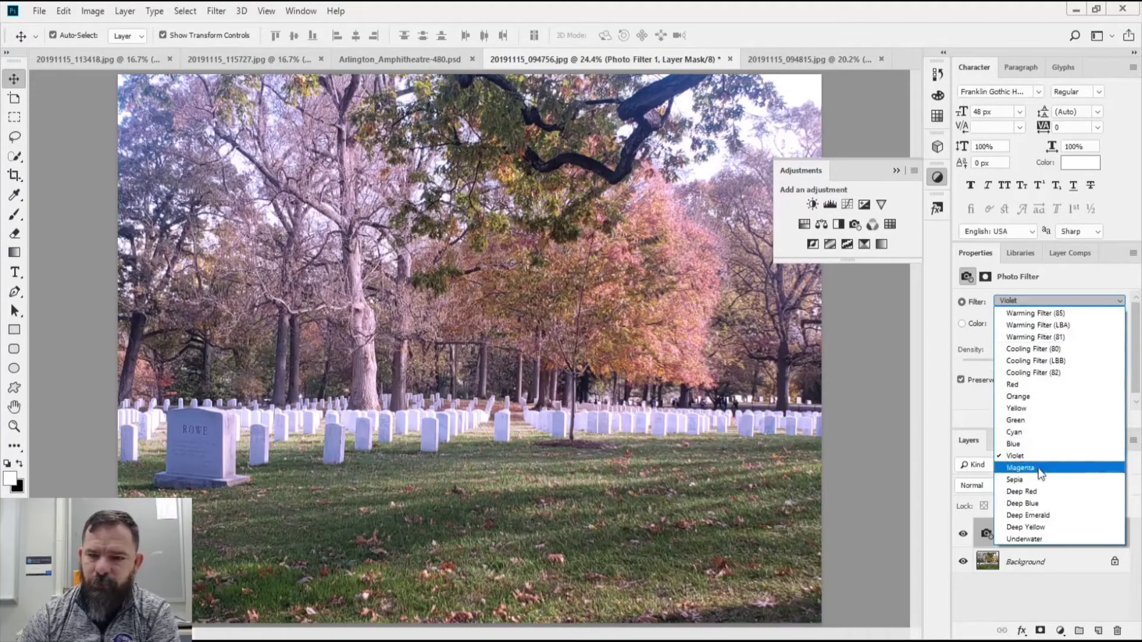
pyautogui.click(1037, 468)
pyautogui.click(1039, 302)
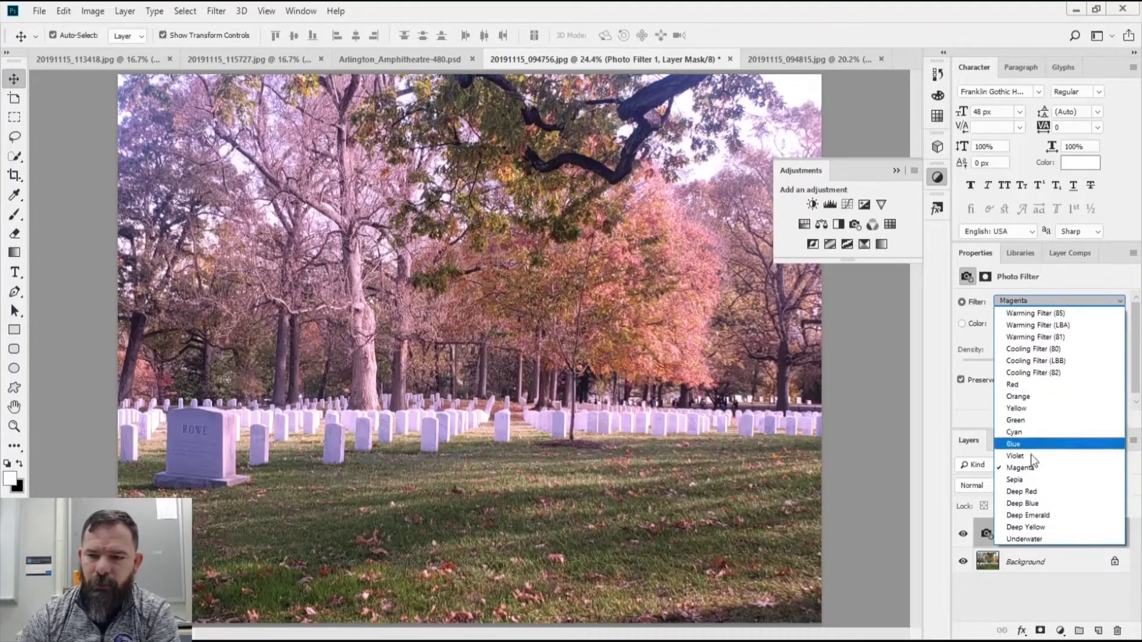
pyautogui.click(1033, 480)
pyautogui.click(1050, 301)
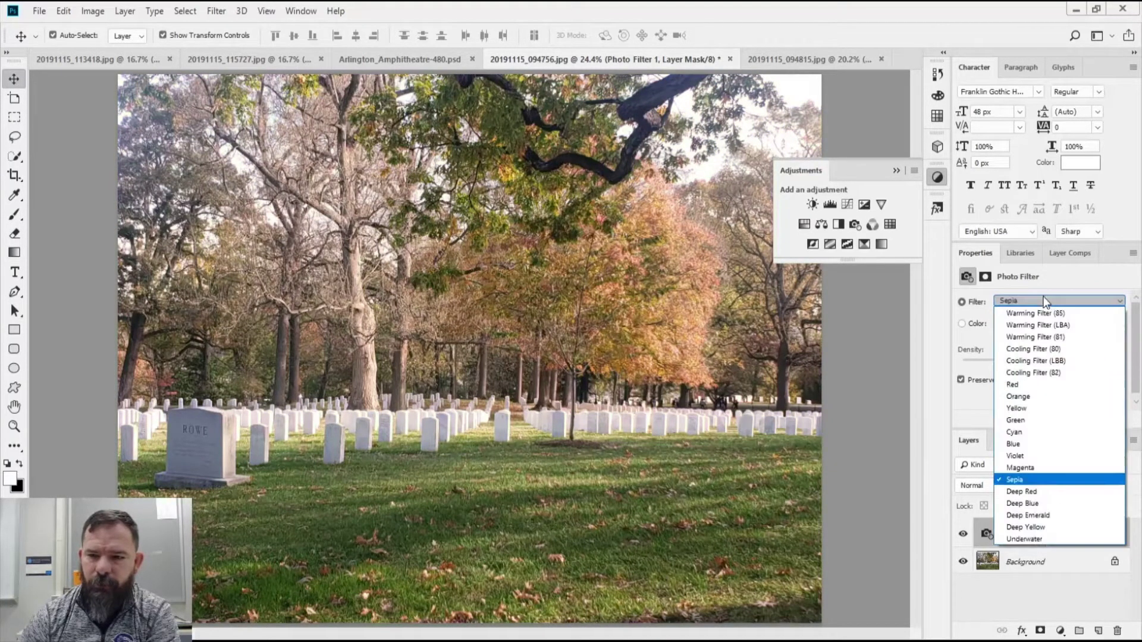
pyautogui.click(1035, 491)
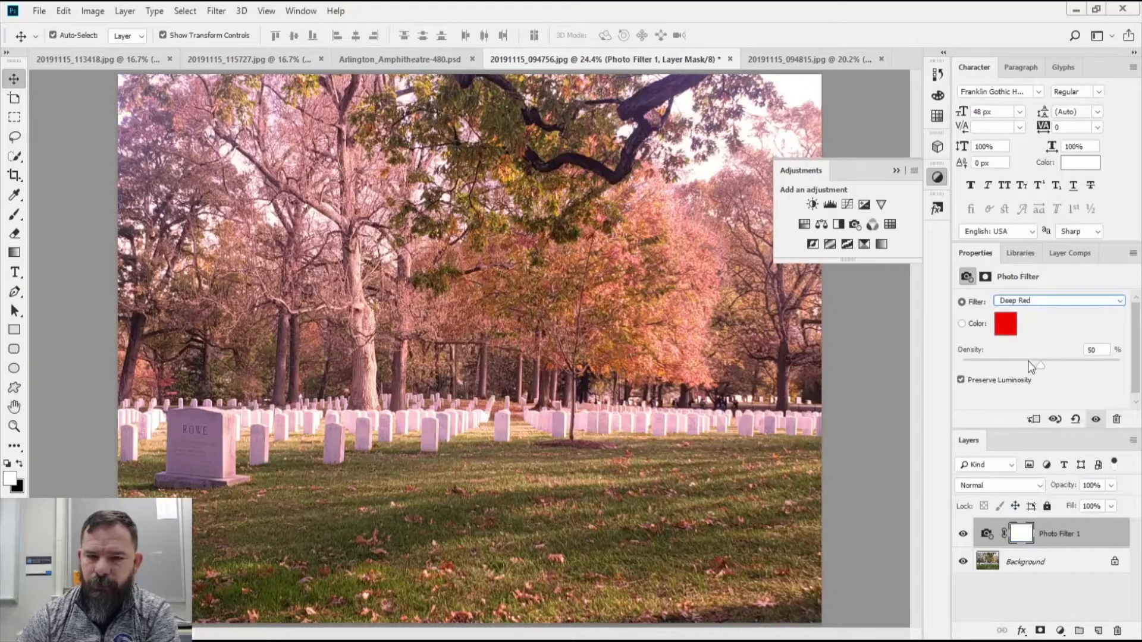
# Try the Deep Blue, Deep Emerald, Deep Yellow and Underwater Photo Filter presets in turn.
pyautogui.click(1031, 302)
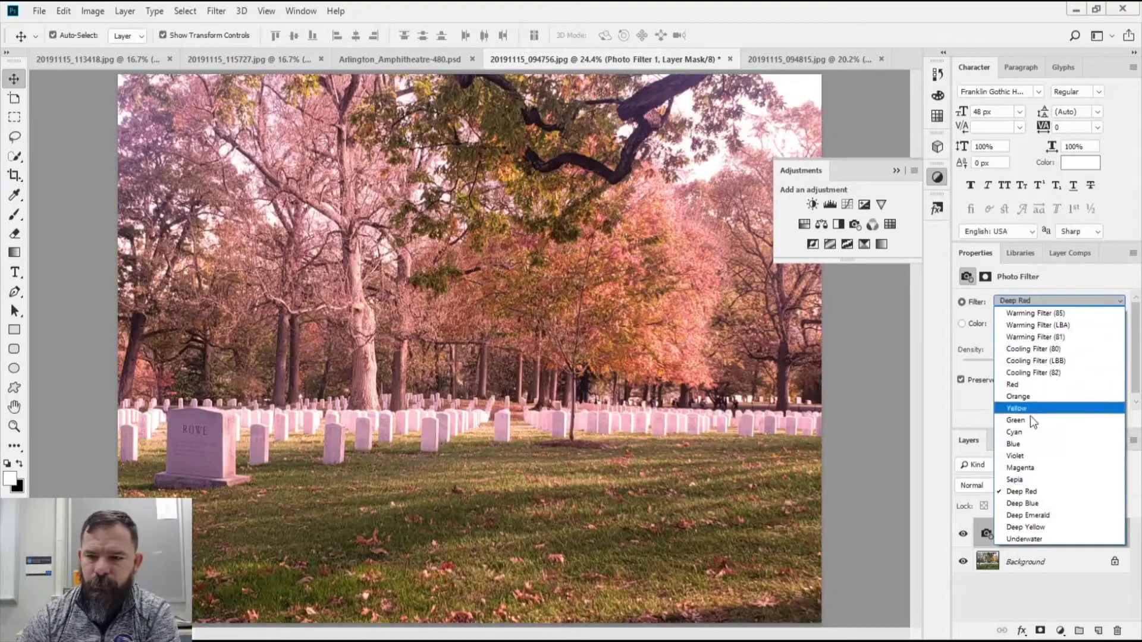
pyautogui.click(1039, 504)
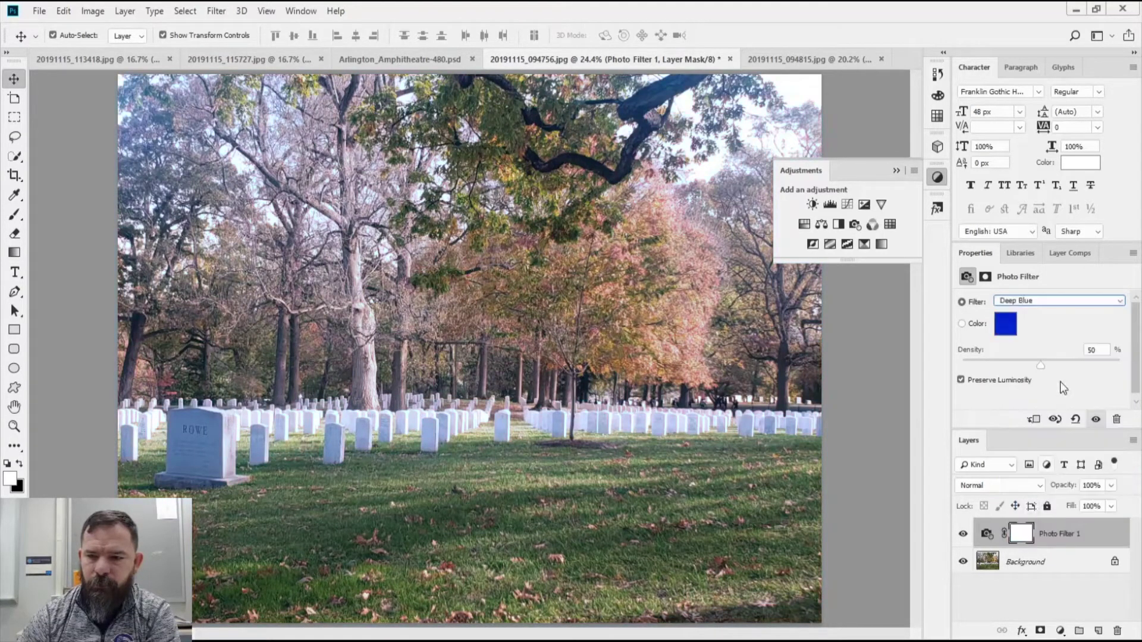
pyautogui.click(1068, 301)
pyautogui.click(1038, 518)
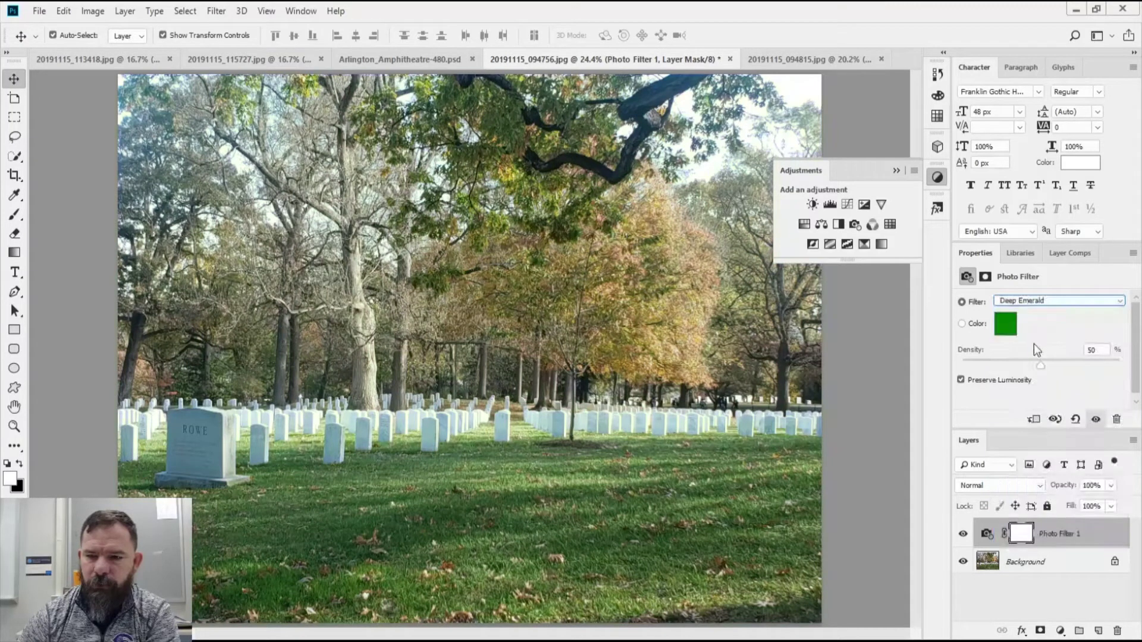
pyautogui.click(1035, 305)
pyautogui.click(1038, 527)
pyautogui.click(1041, 308)
pyautogui.click(1044, 537)
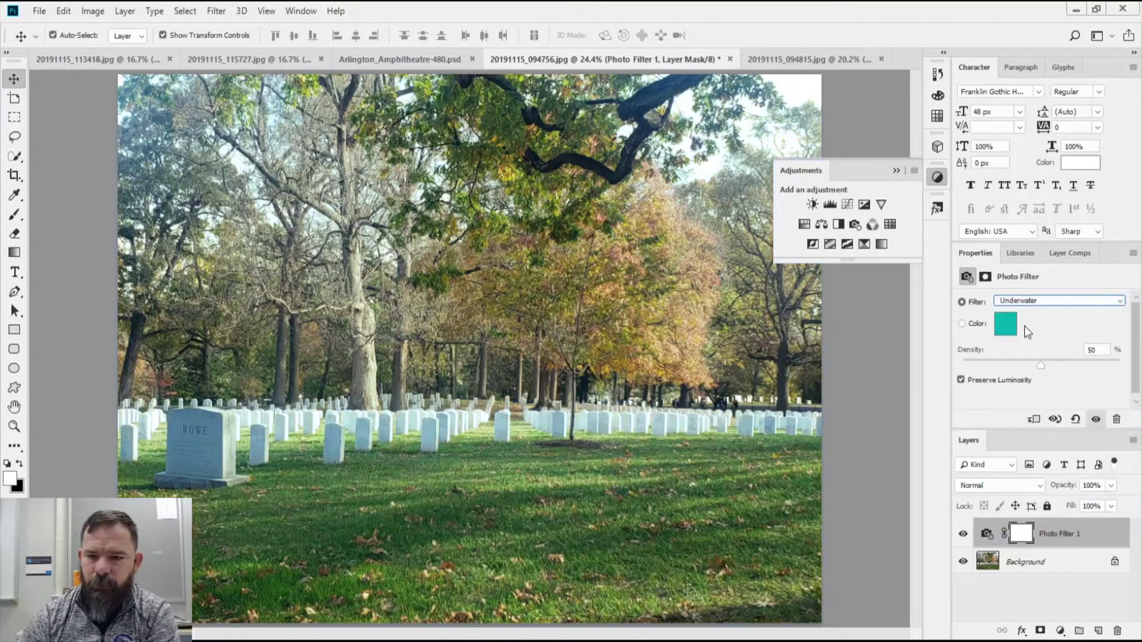
# Set the Photo Filter back to the Red preset and reduce its density to 15%.
pyautogui.click(1023, 306)
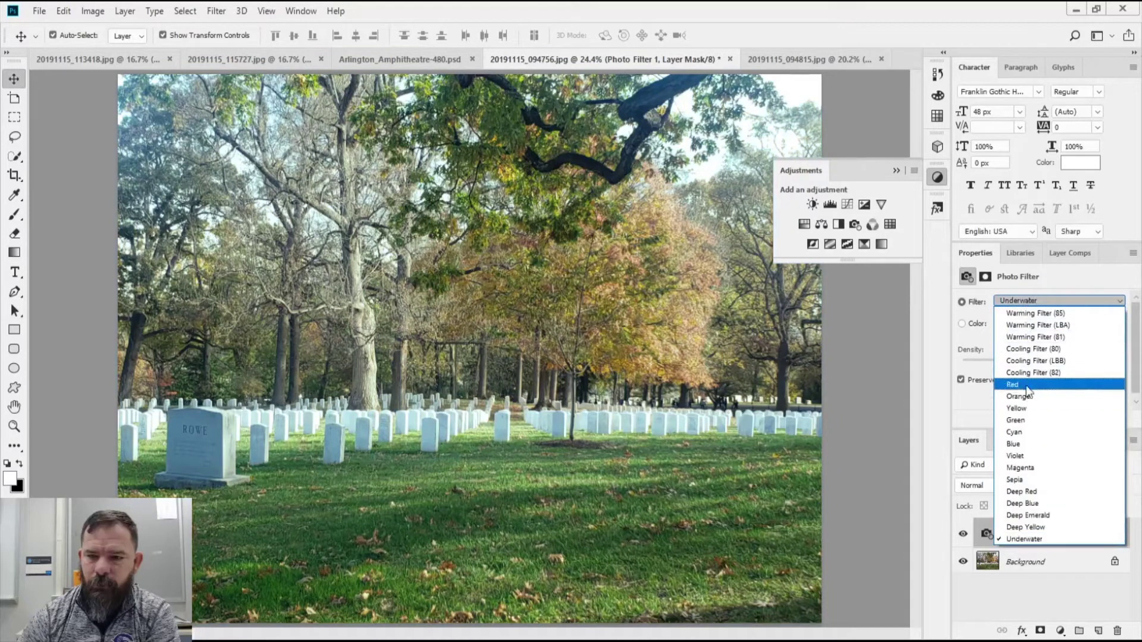
pyautogui.click(1027, 387)
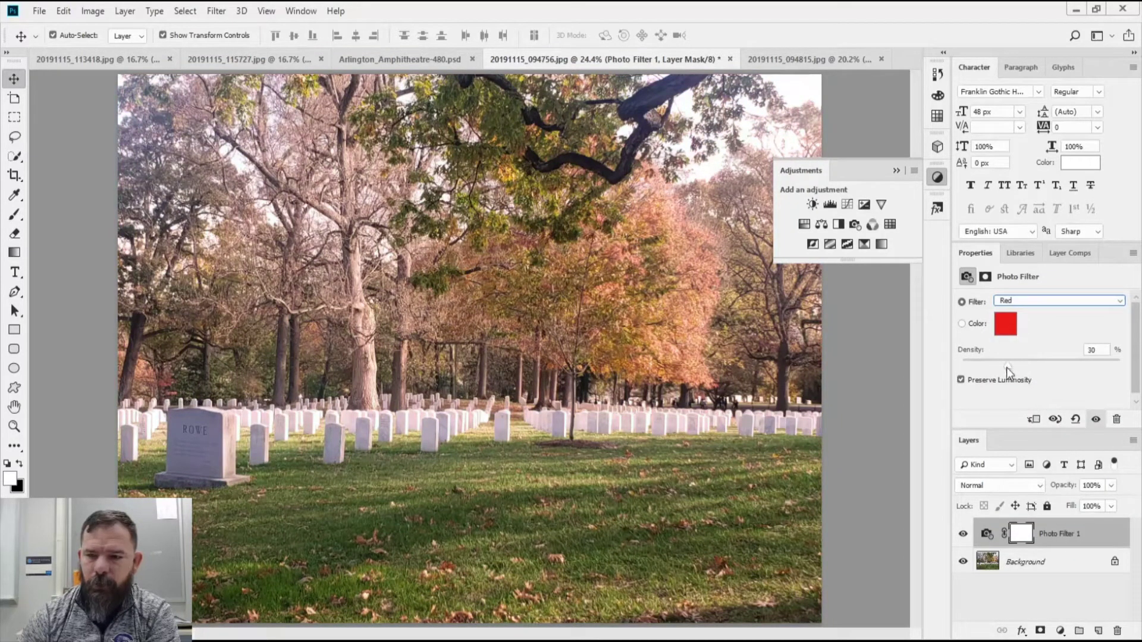
pyautogui.moveTo(970, 366); pyautogui.dragTo(976, 367)
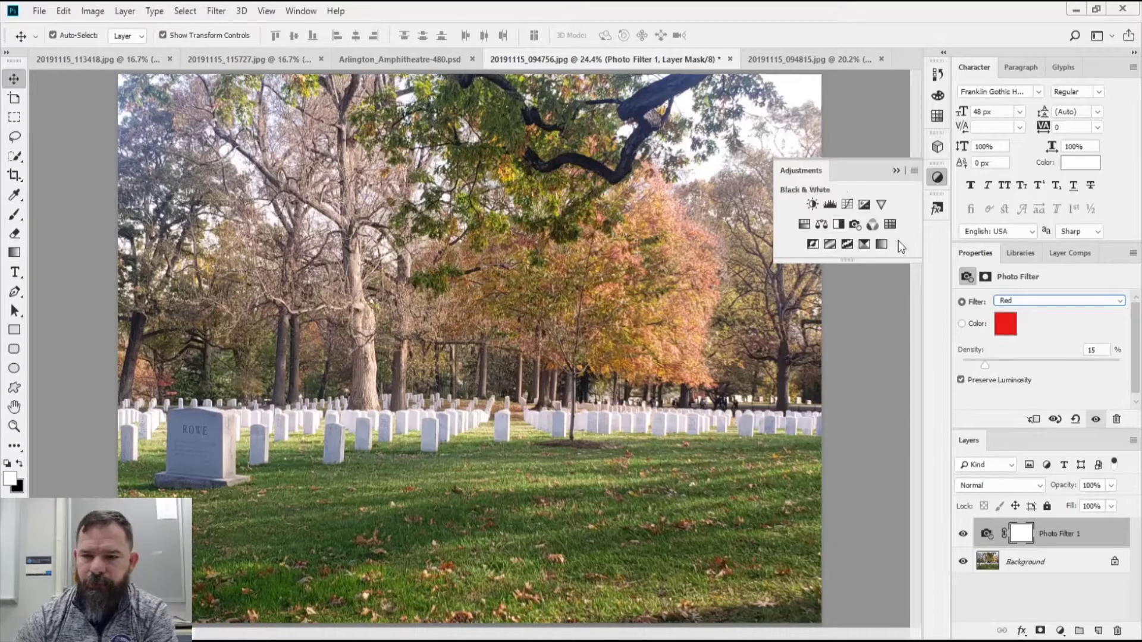
# Revert the cemetery photo to its opened state in the history and bring up the list of available adjustments.
pyautogui.click(939, 75)
pyautogui.click(873, 118)
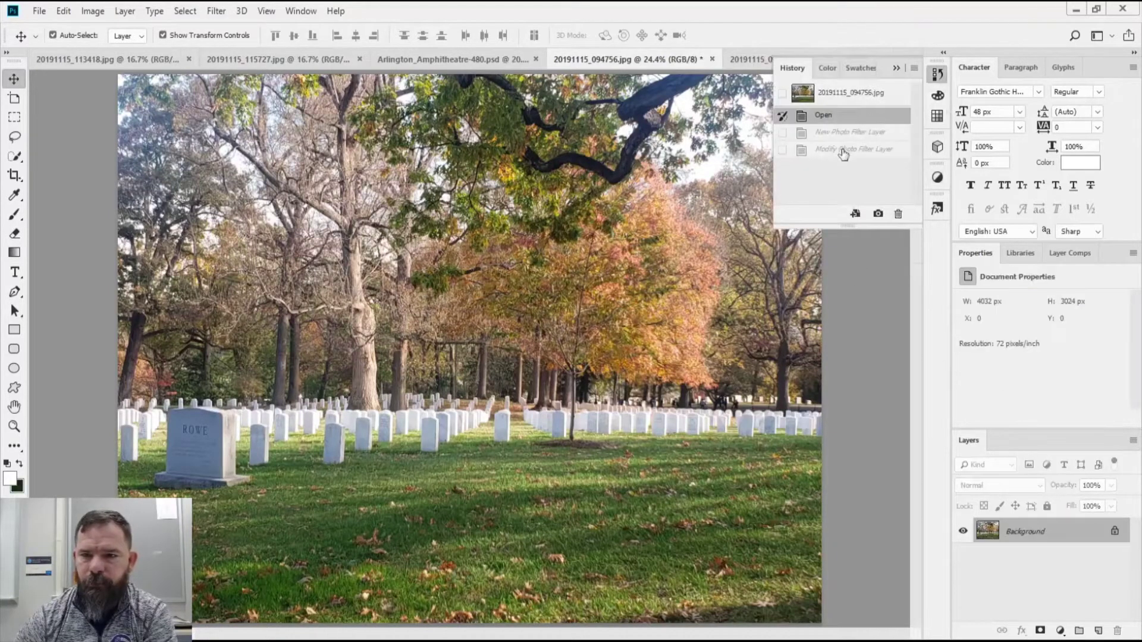
pyautogui.click(938, 74)
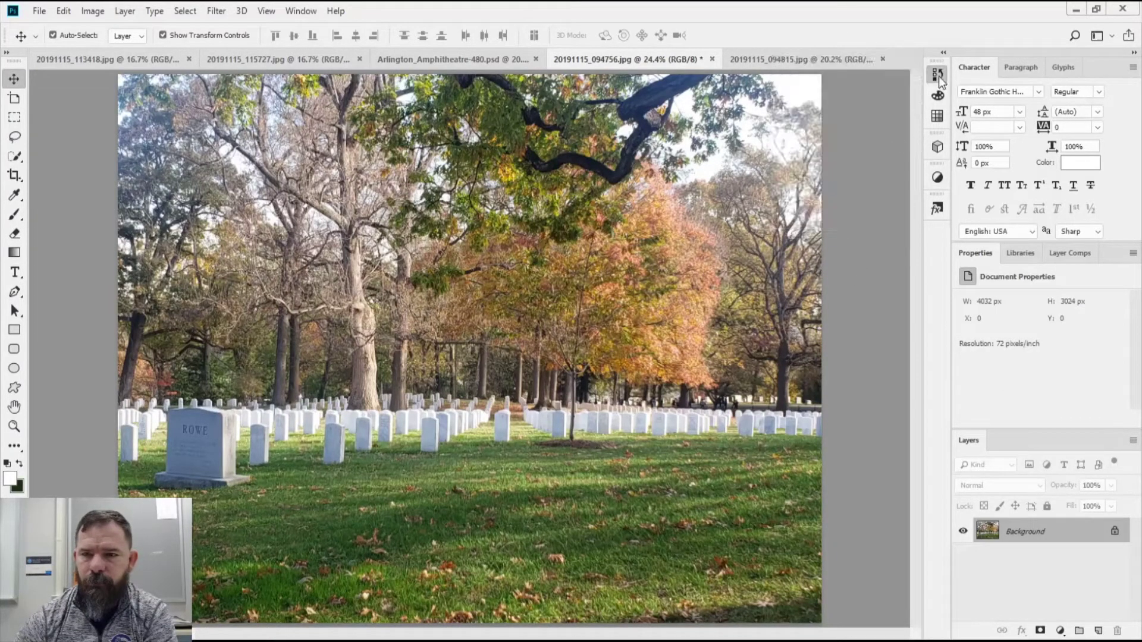
pyautogui.click(938, 76)
pyautogui.click(938, 75)
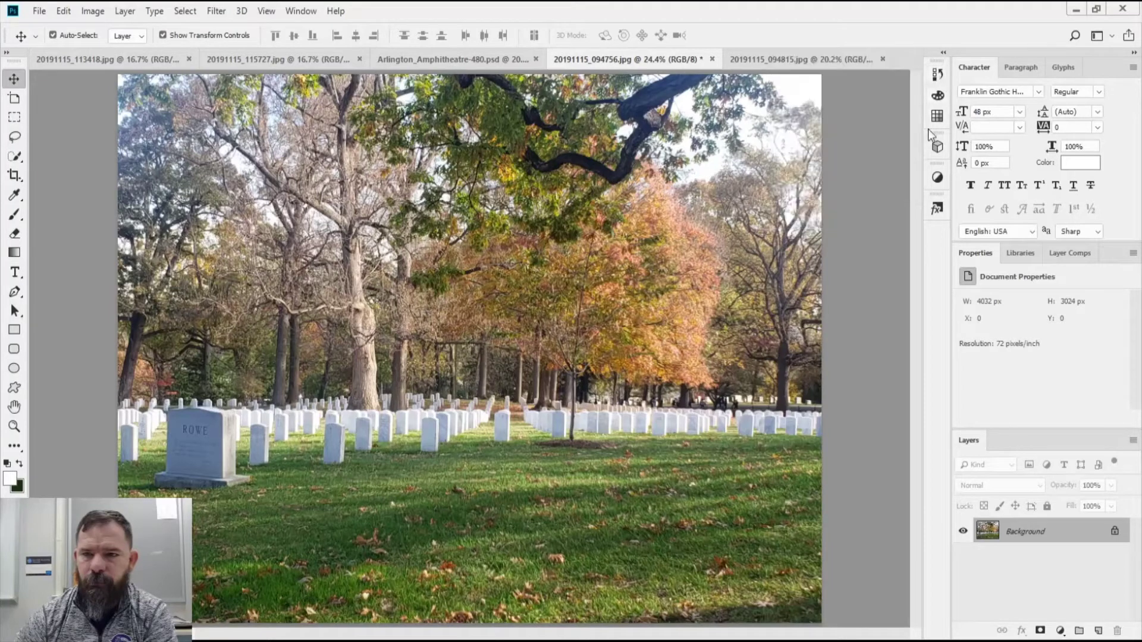
pyautogui.click(938, 178)
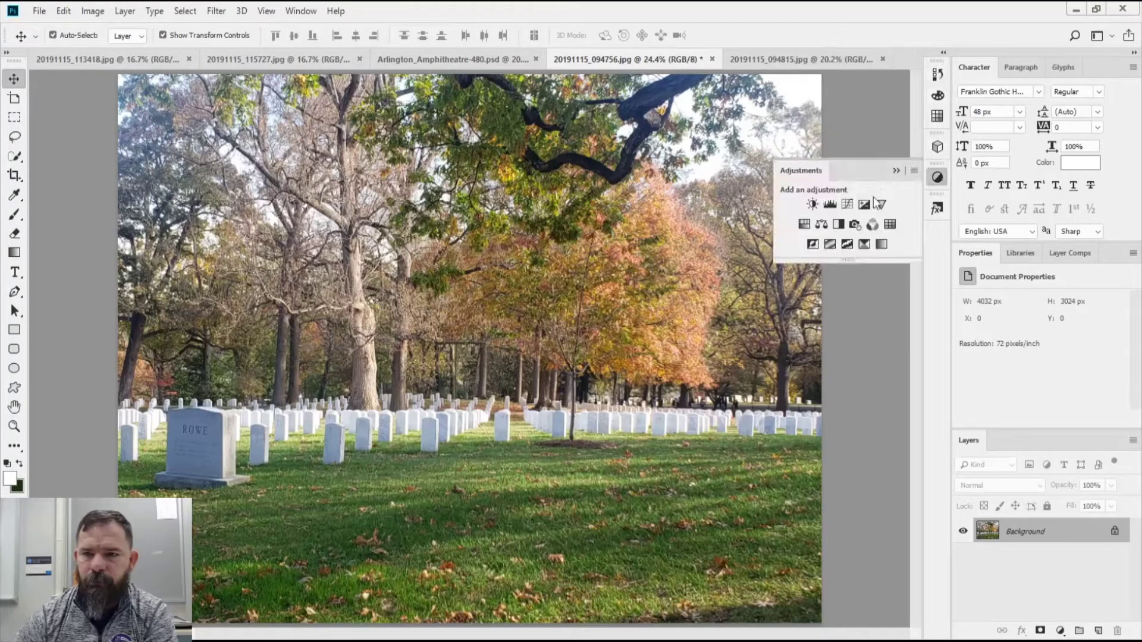
# Try a Black & White adjustment layer with the Default preset, and revert the photo to its opened state in the history.
pyautogui.click(836, 227)
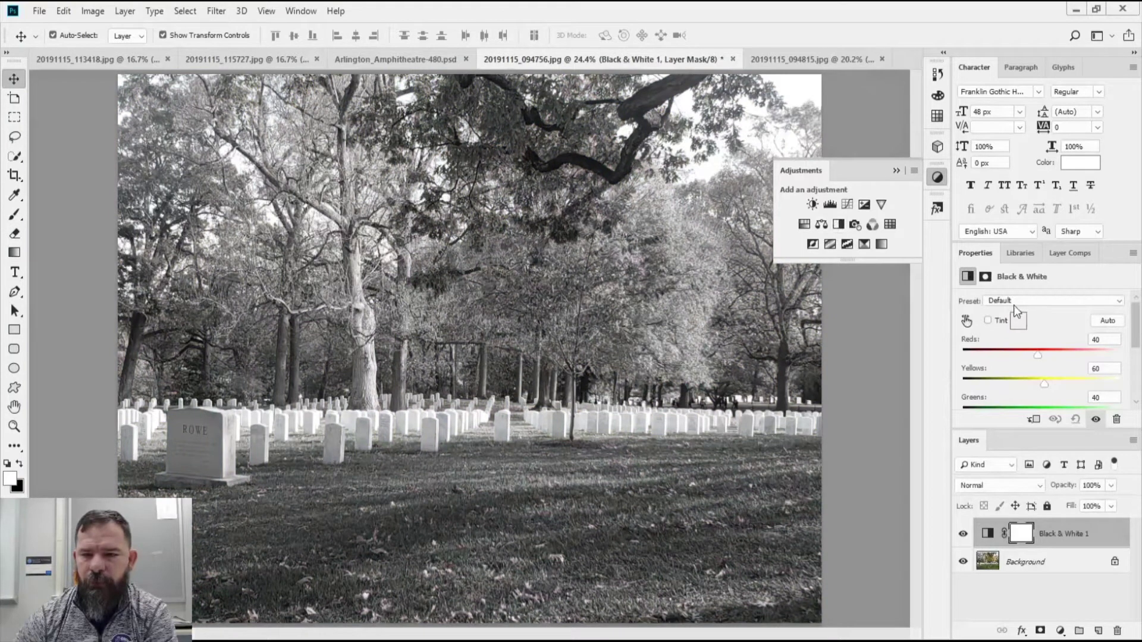
pyautogui.click(1014, 301)
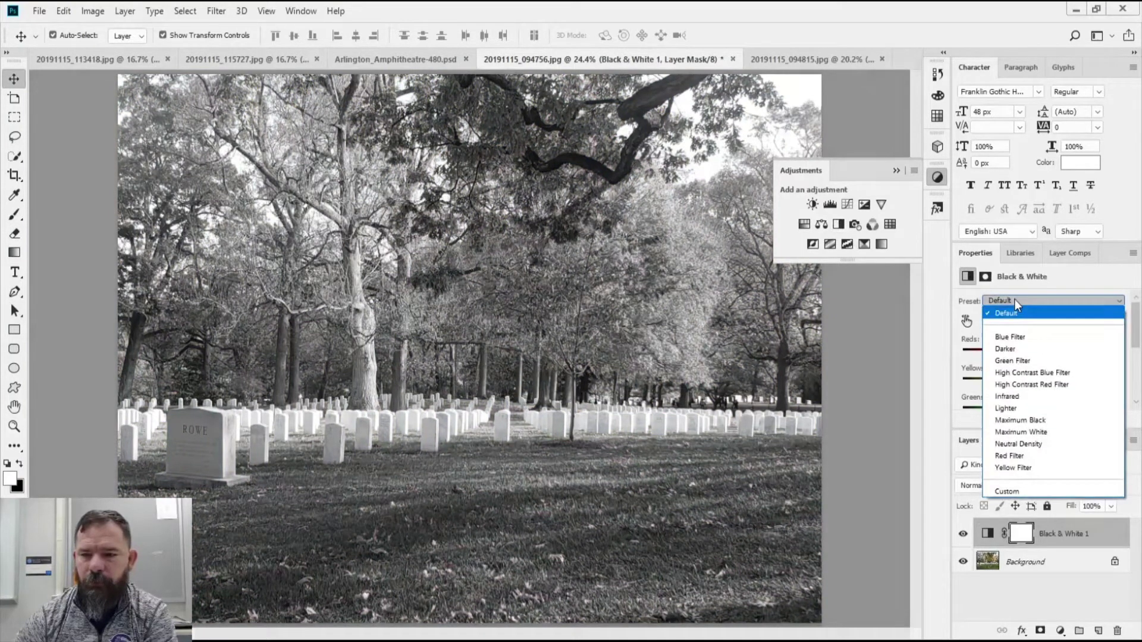
pyautogui.click(1022, 310)
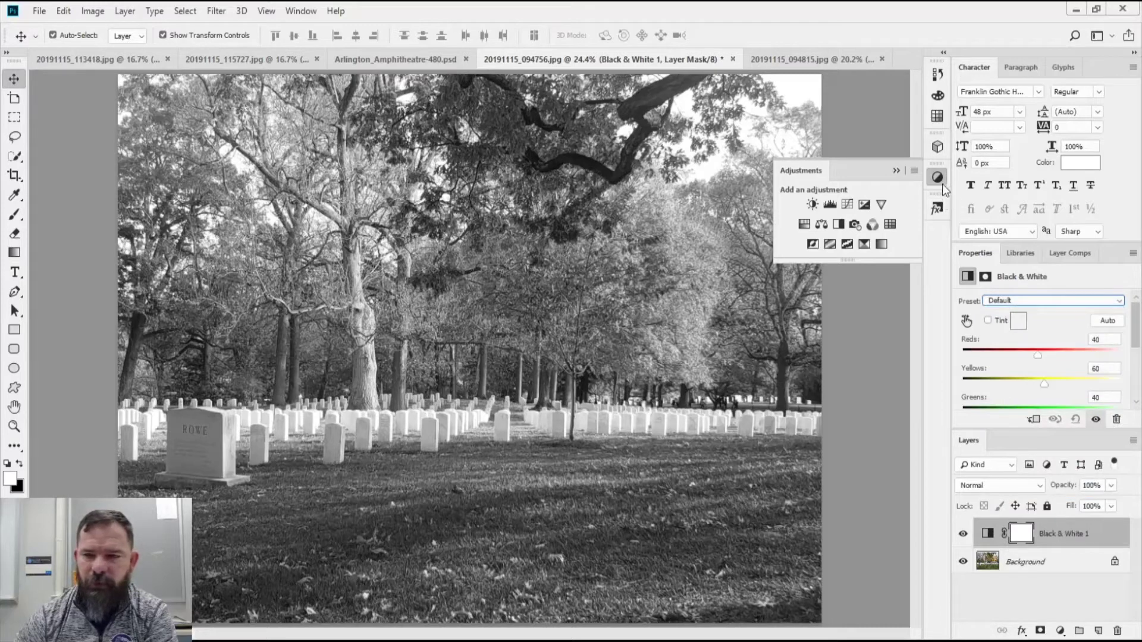
pyautogui.click(936, 82)
pyautogui.click(858, 115)
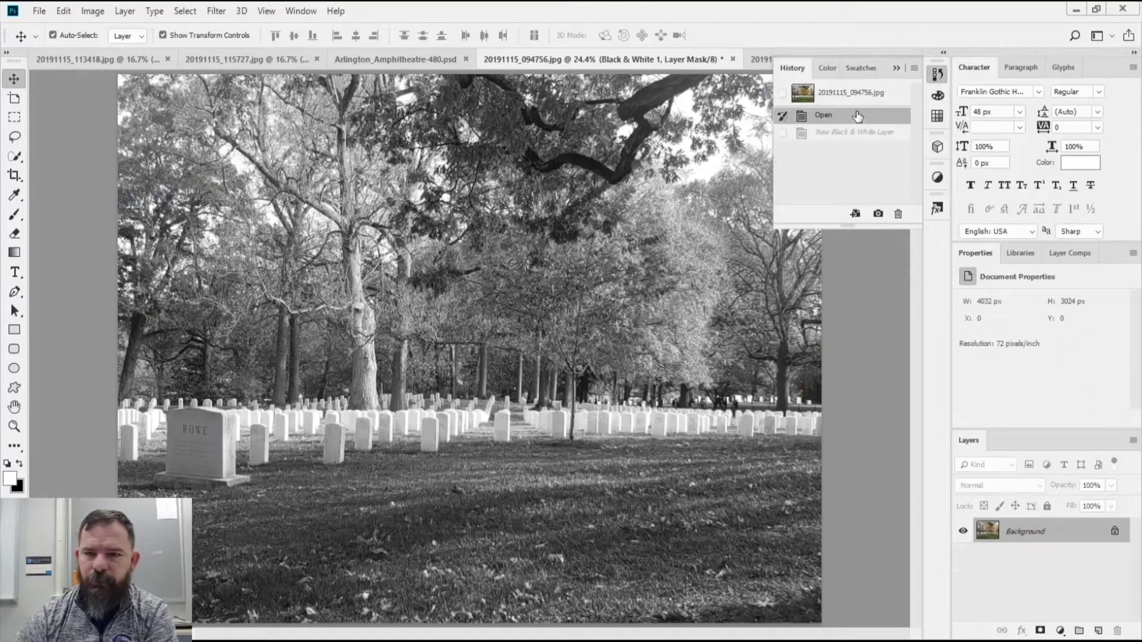
pyautogui.click(938, 76)
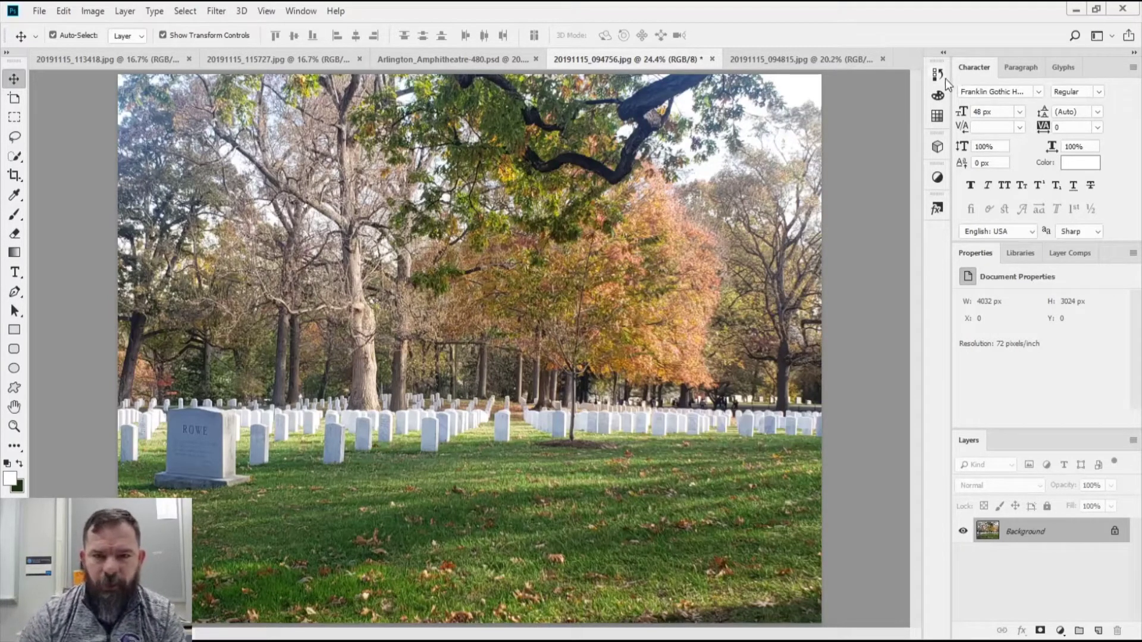
# Try a Color Balance adjustment layer with the Midtones tone, and revert the photo to its opened state.
pyautogui.click(938, 178)
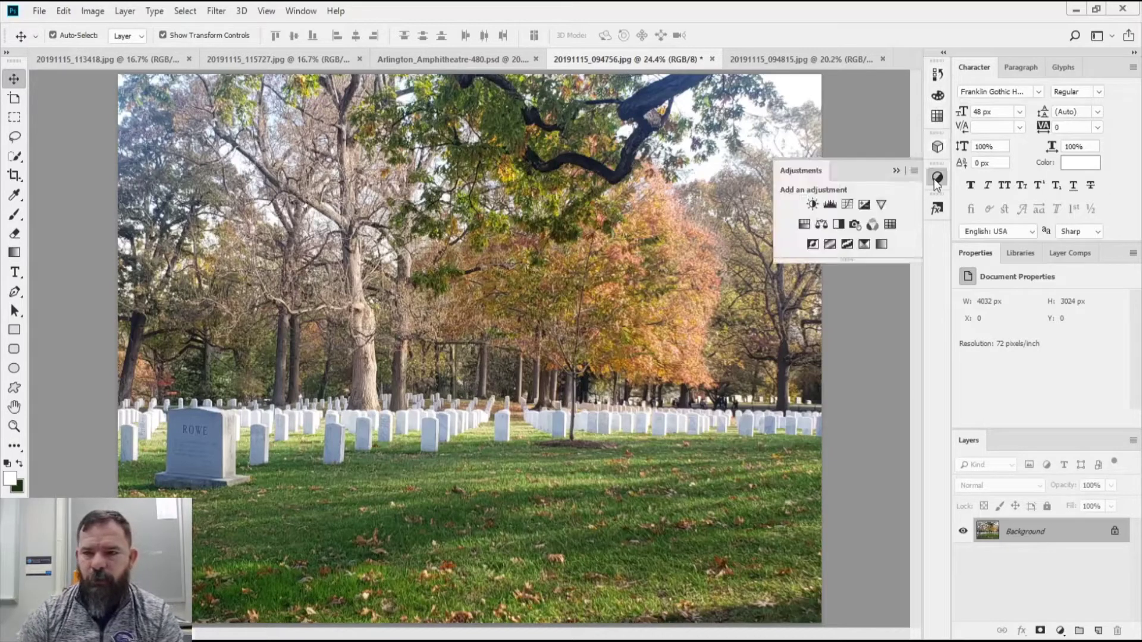
pyautogui.click(820, 226)
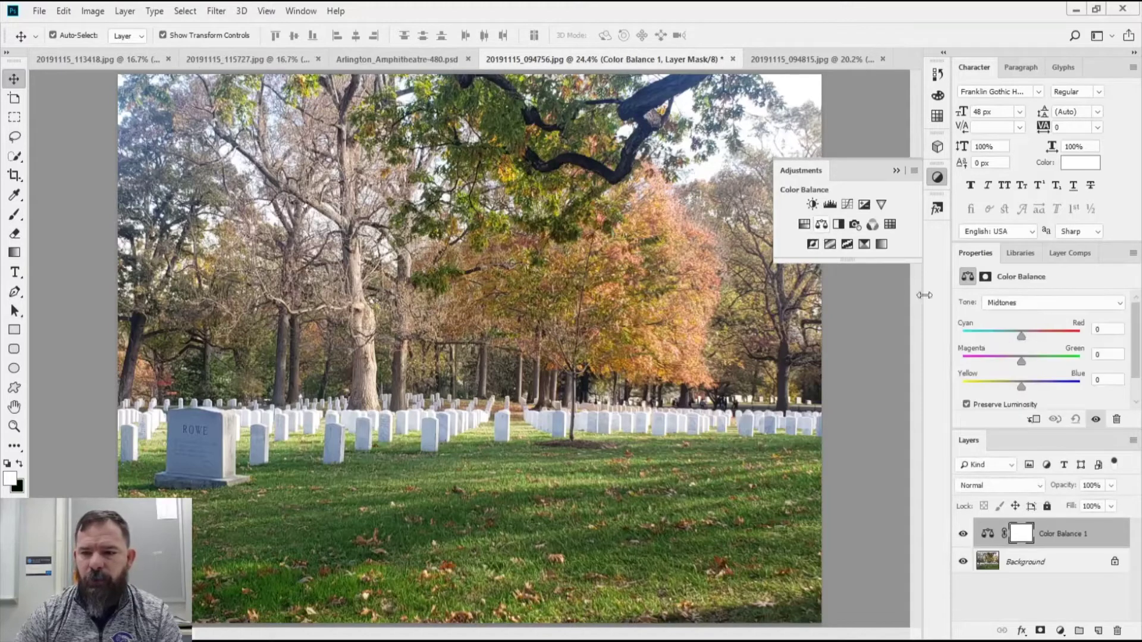
pyautogui.click(1026, 302)
pyautogui.click(1026, 302)
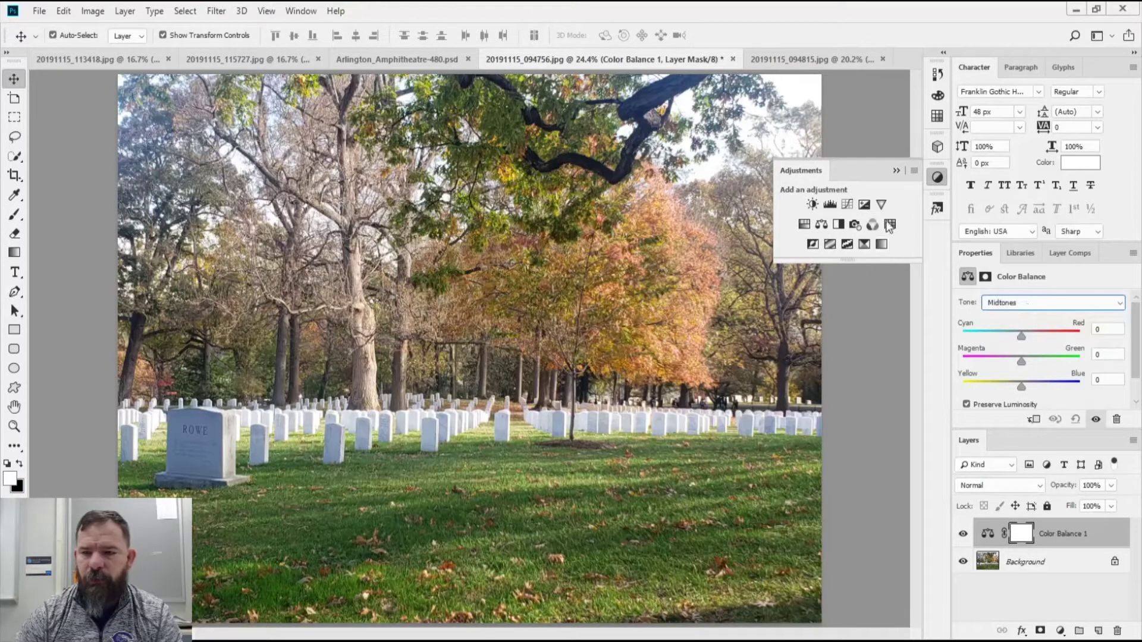
pyautogui.click(938, 73)
pyautogui.click(833, 117)
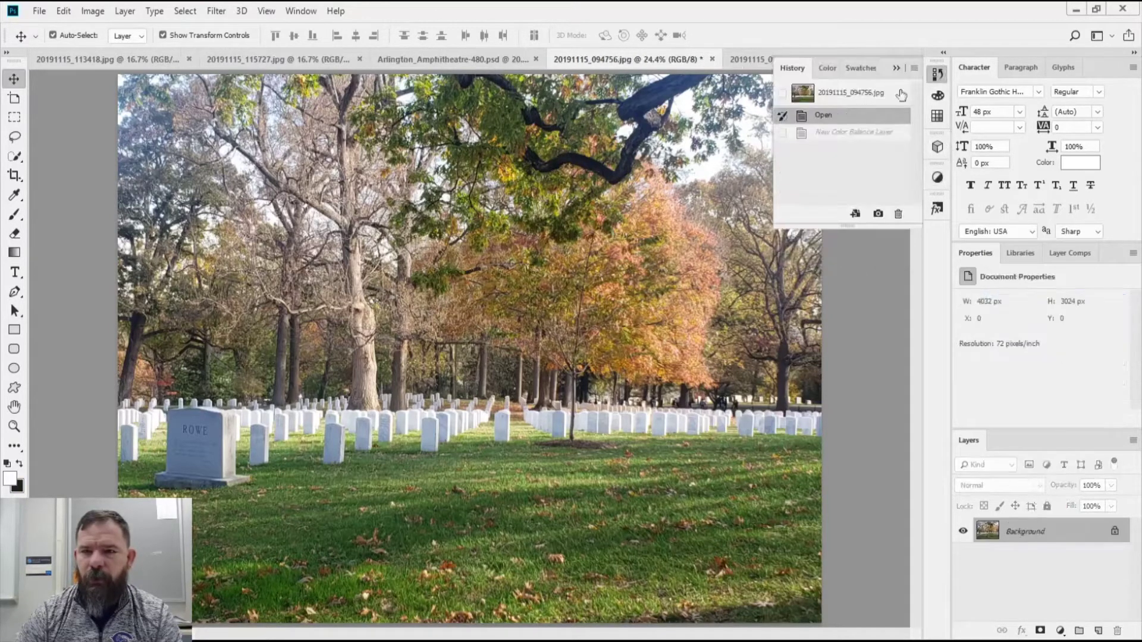
# Add a Hue/Saturation adjustment layer to the photo and look over its sliders, presets and color range options.
pyautogui.click(937, 178)
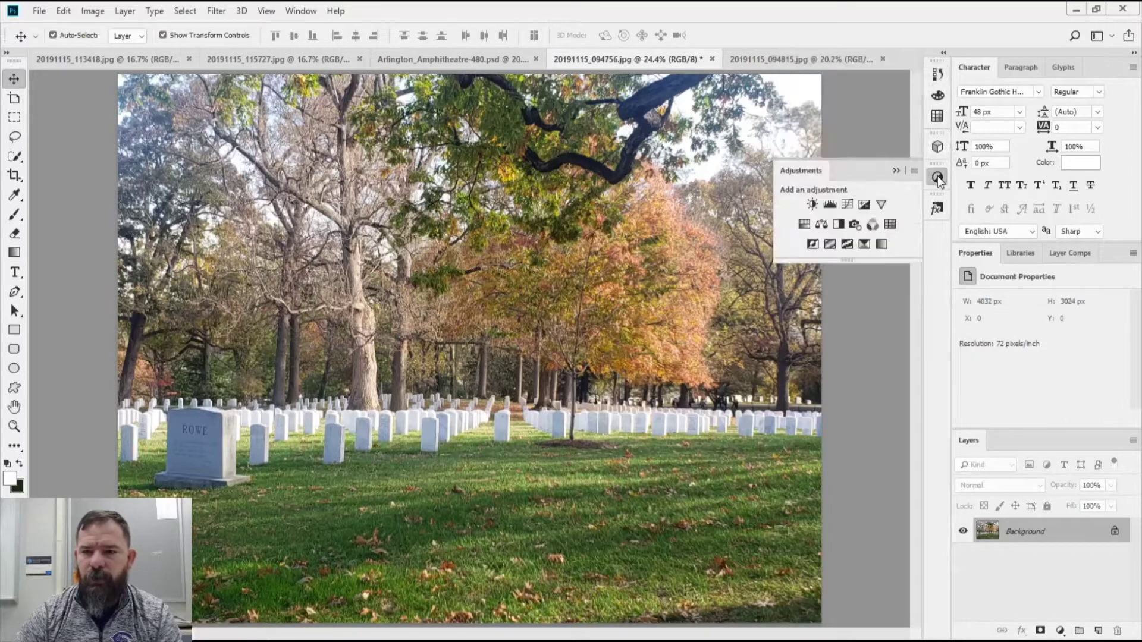
pyautogui.click(804, 225)
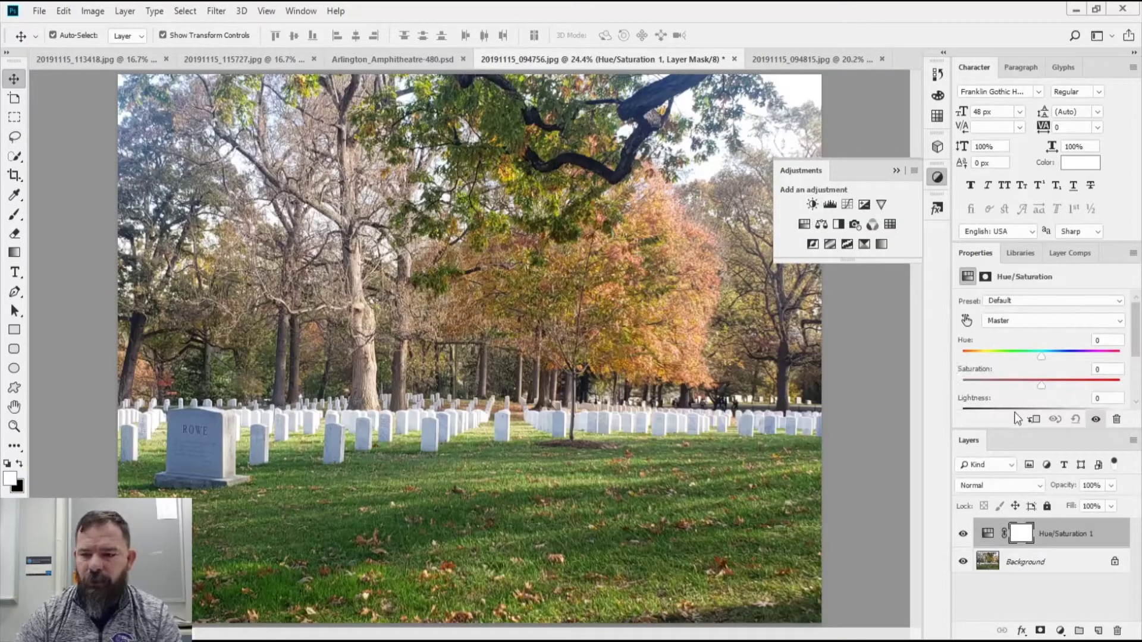
pyautogui.scroll(-2, 1049, 387)
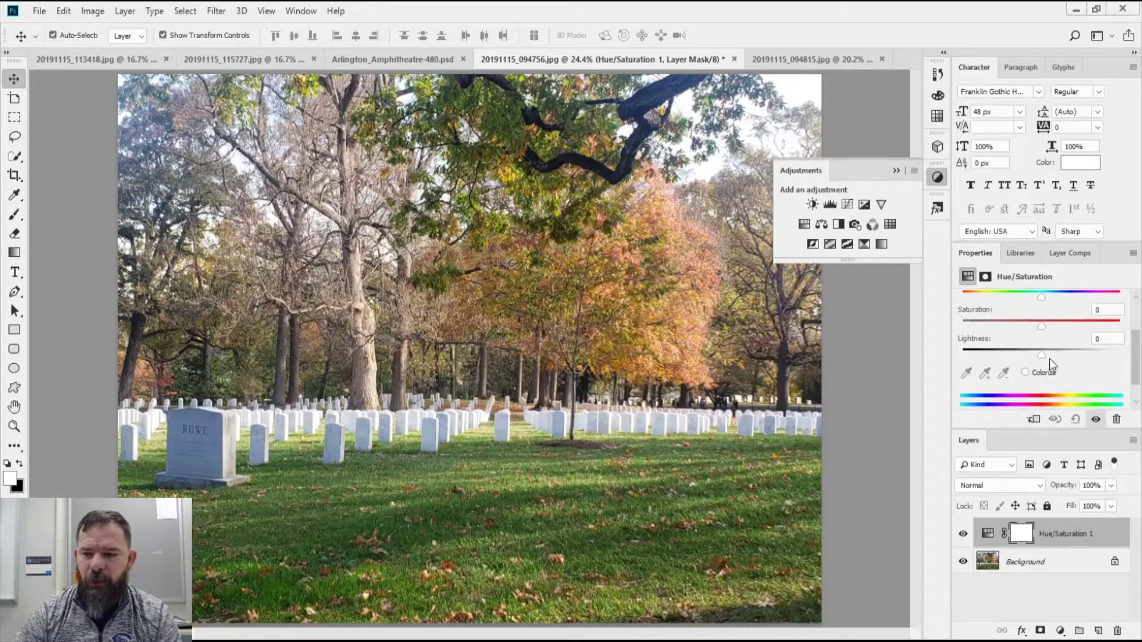
pyautogui.scroll(-1, 1050, 359)
pyautogui.scroll(3, 1041, 364)
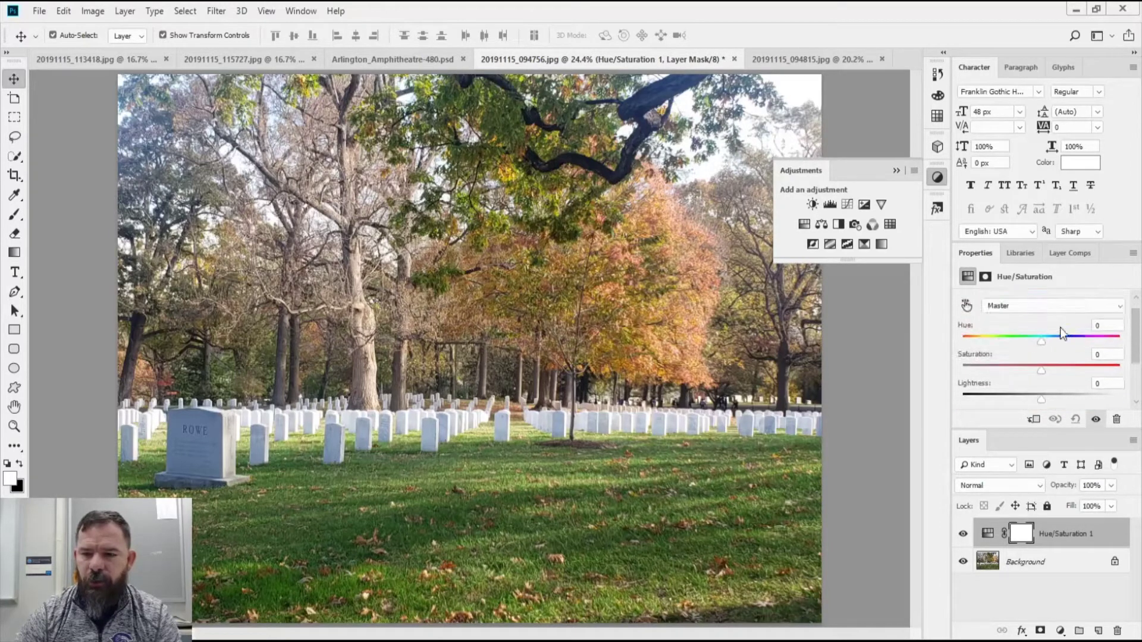
pyautogui.click(1020, 299)
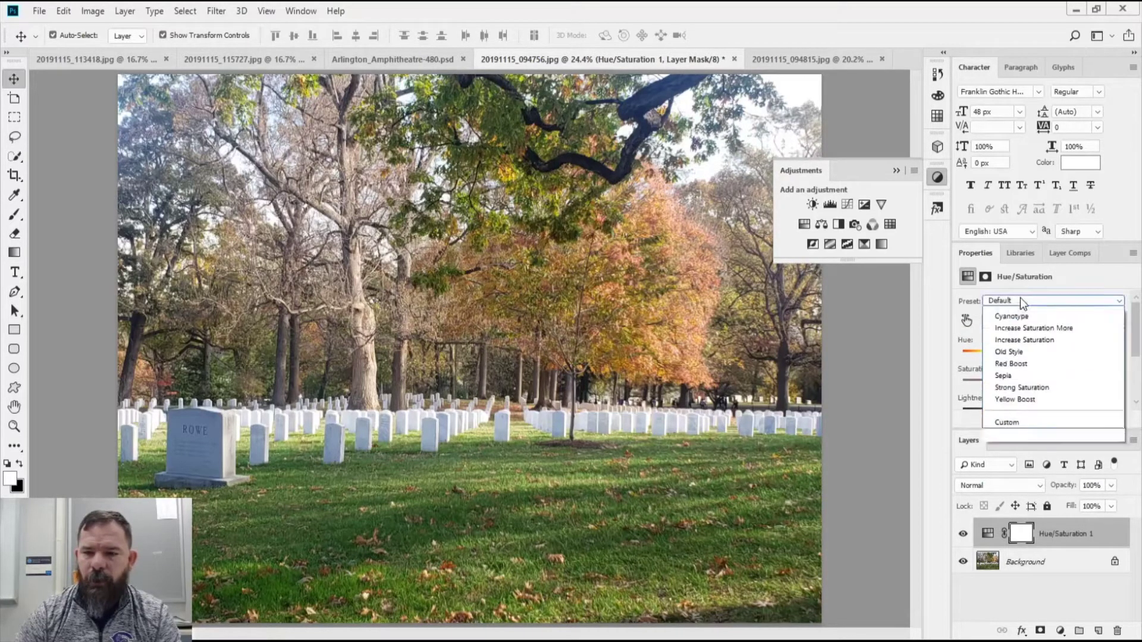
pyautogui.click(1020, 298)
pyautogui.click(1018, 318)
pyautogui.click(1018, 318)
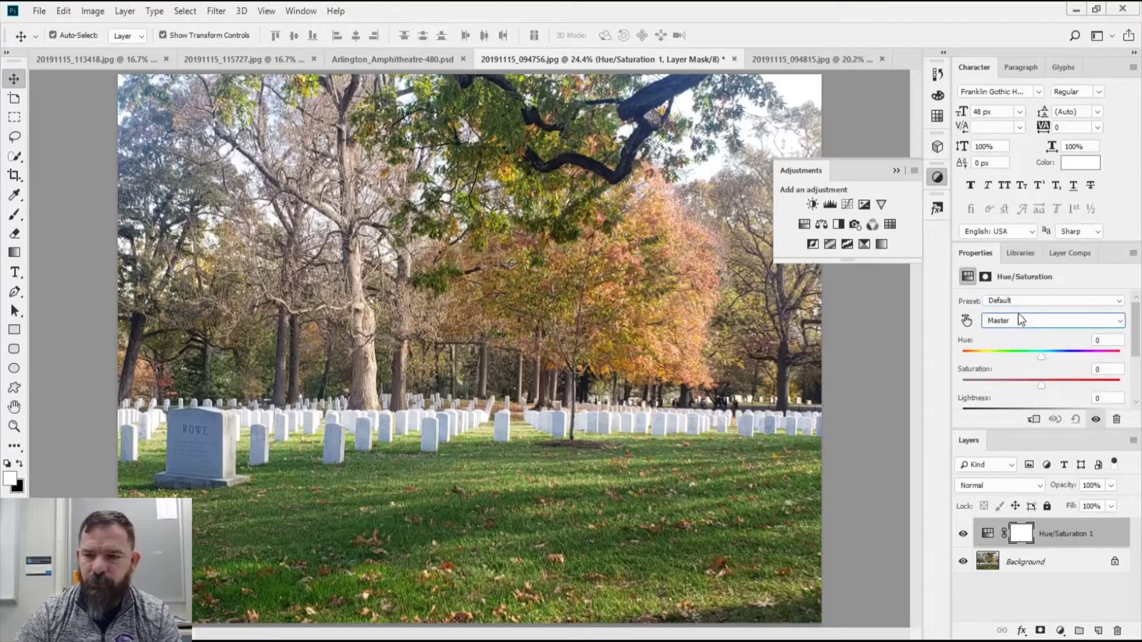
# Try the Old Style preset for Hue/Saturation and switch it to Increase Saturation More.
pyautogui.click(1019, 300)
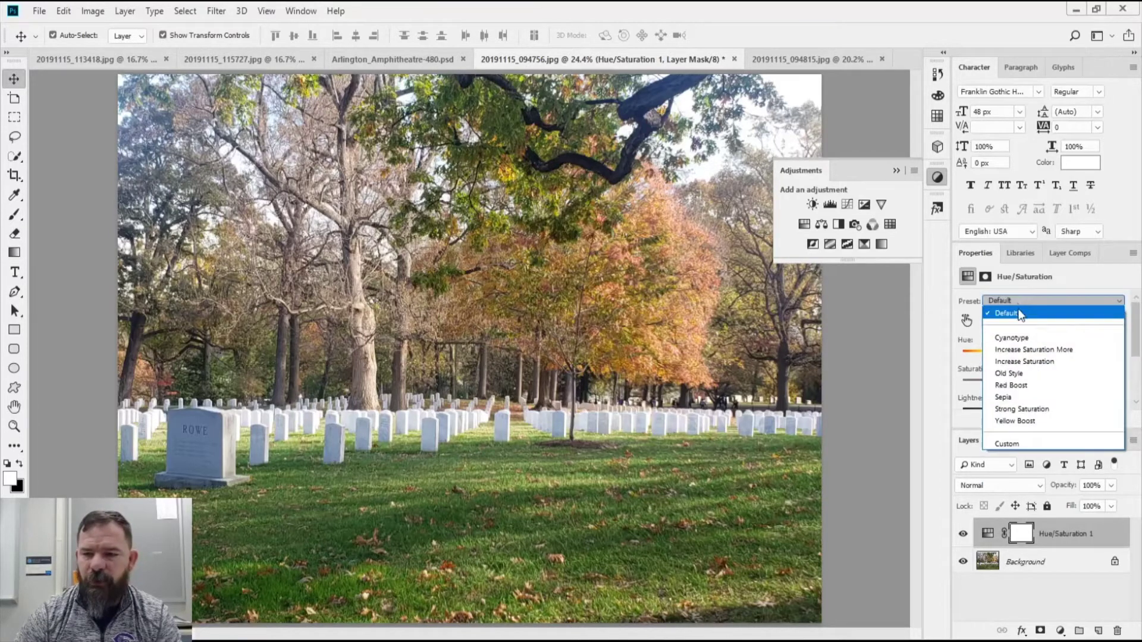
pyautogui.click(1034, 374)
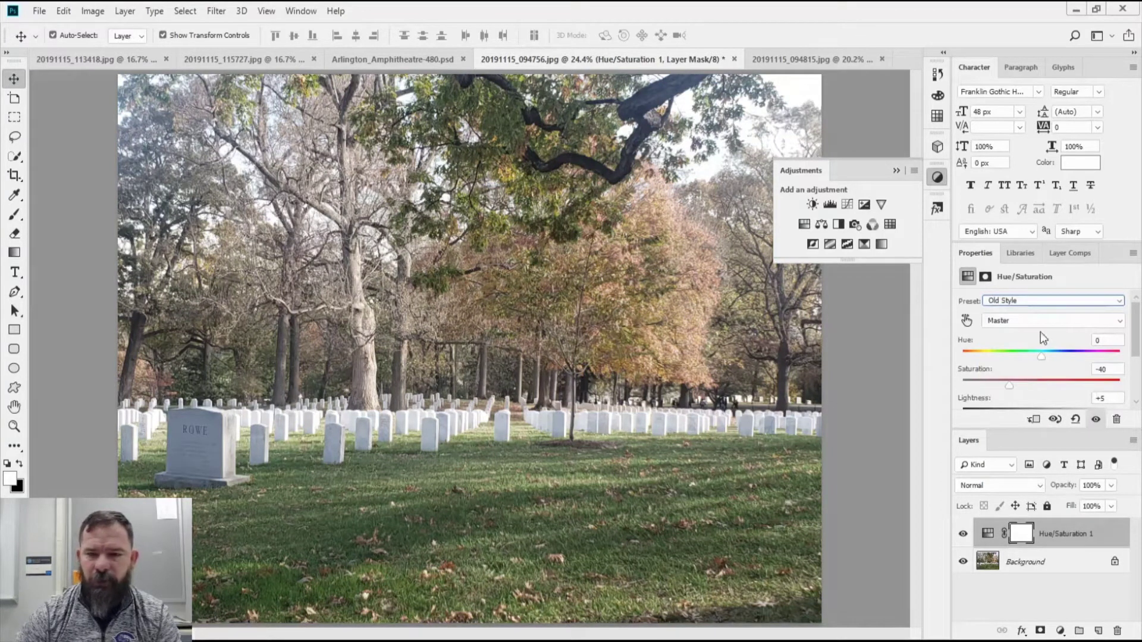
pyautogui.click(1051, 299)
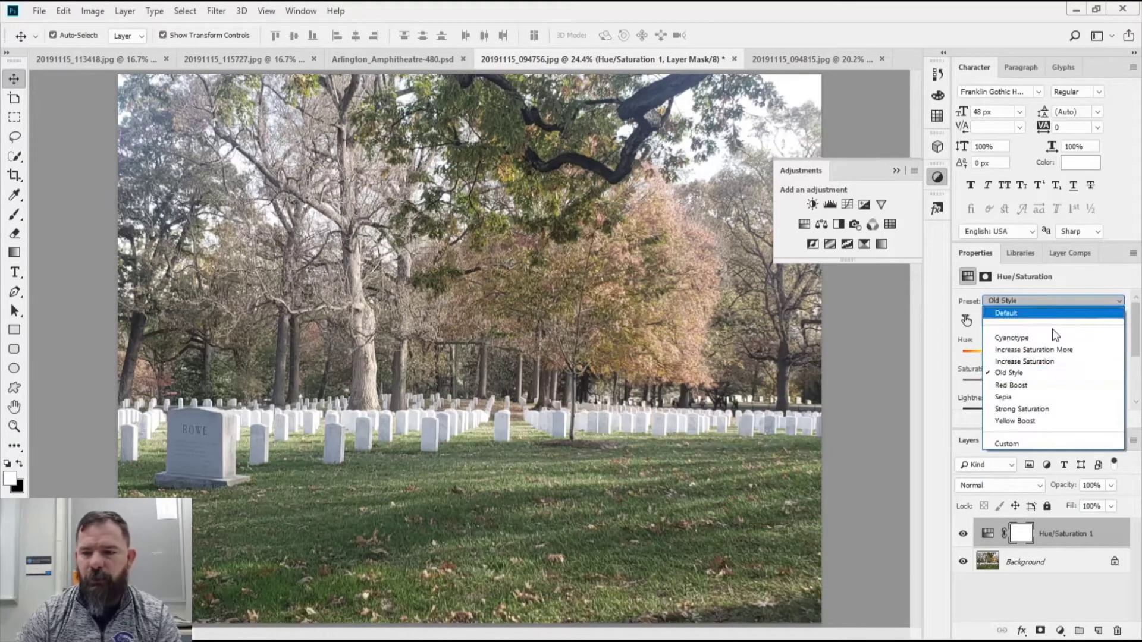
pyautogui.click(1053, 349)
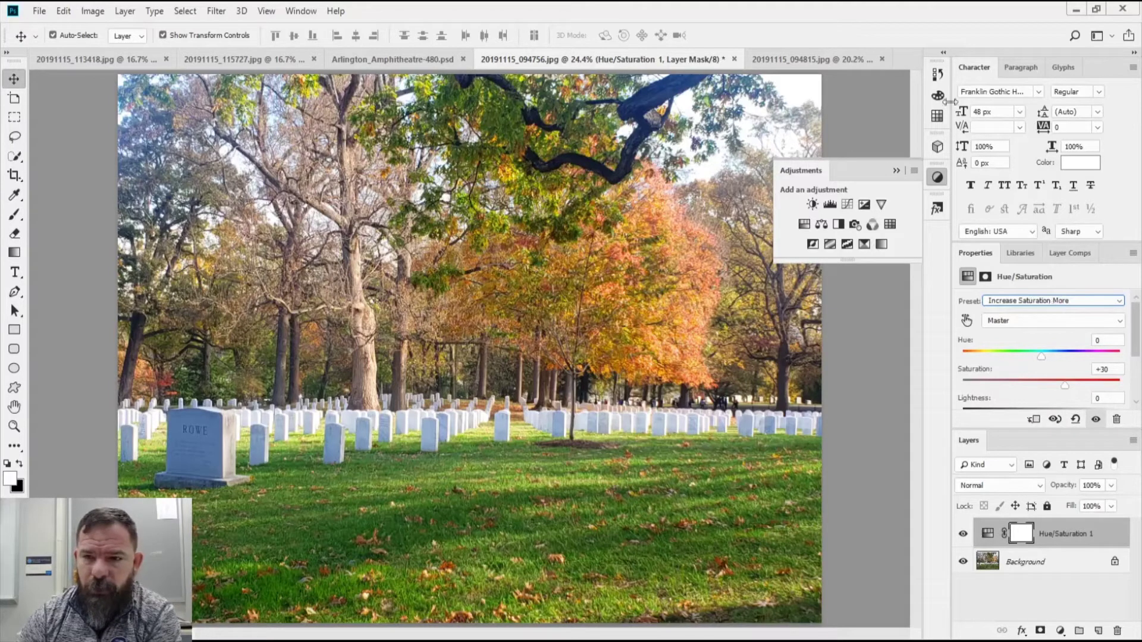
# Compare the photo's opened state with its Increase Saturation More version by switching between the history states.
pyautogui.click(937, 79)
pyautogui.click(937, 74)
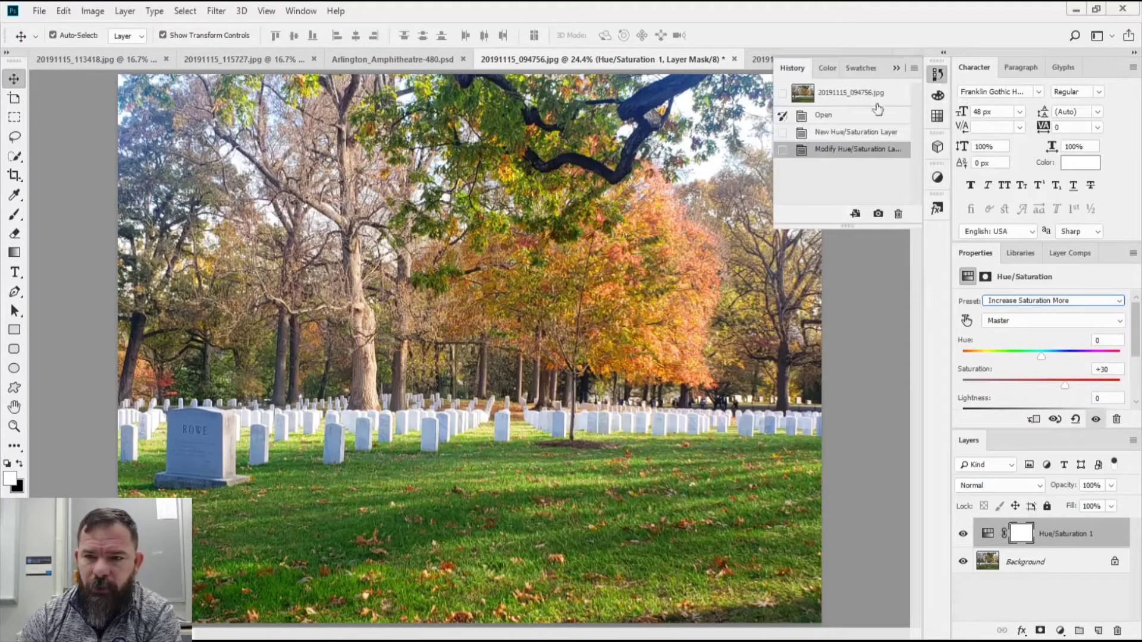
pyautogui.click(861, 116)
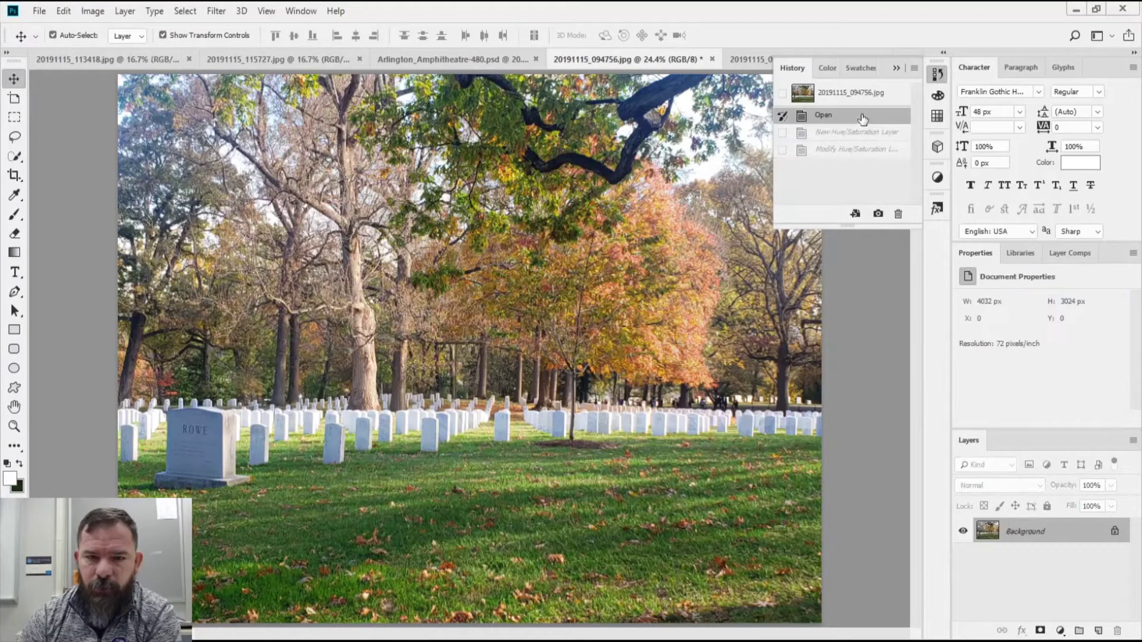
pyautogui.click(846, 150)
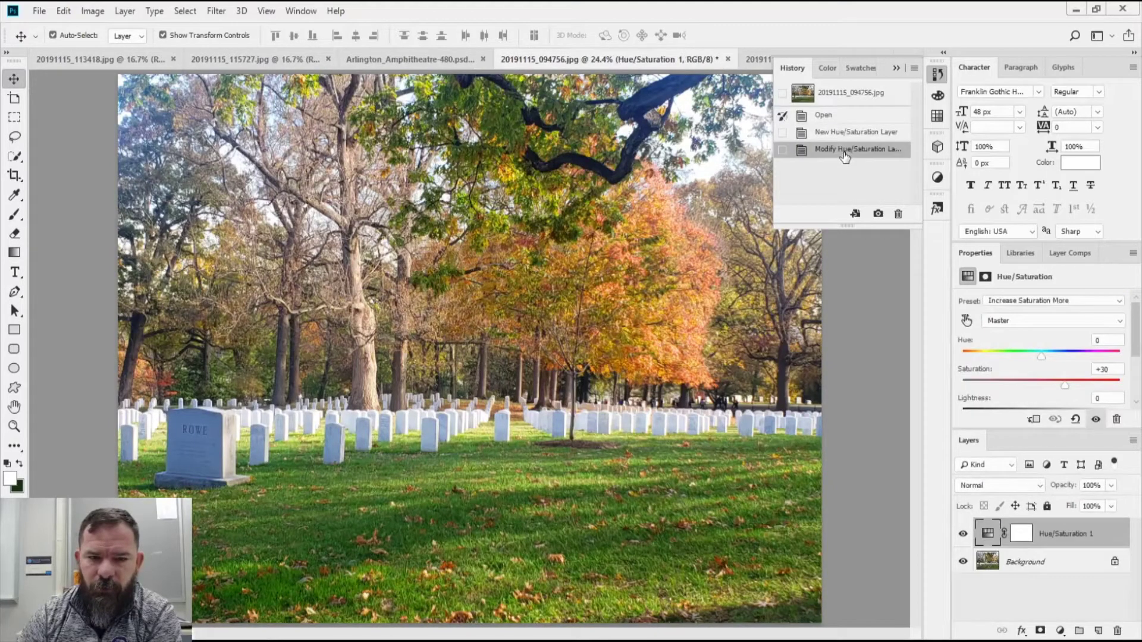
pyautogui.click(836, 118)
pyautogui.click(835, 150)
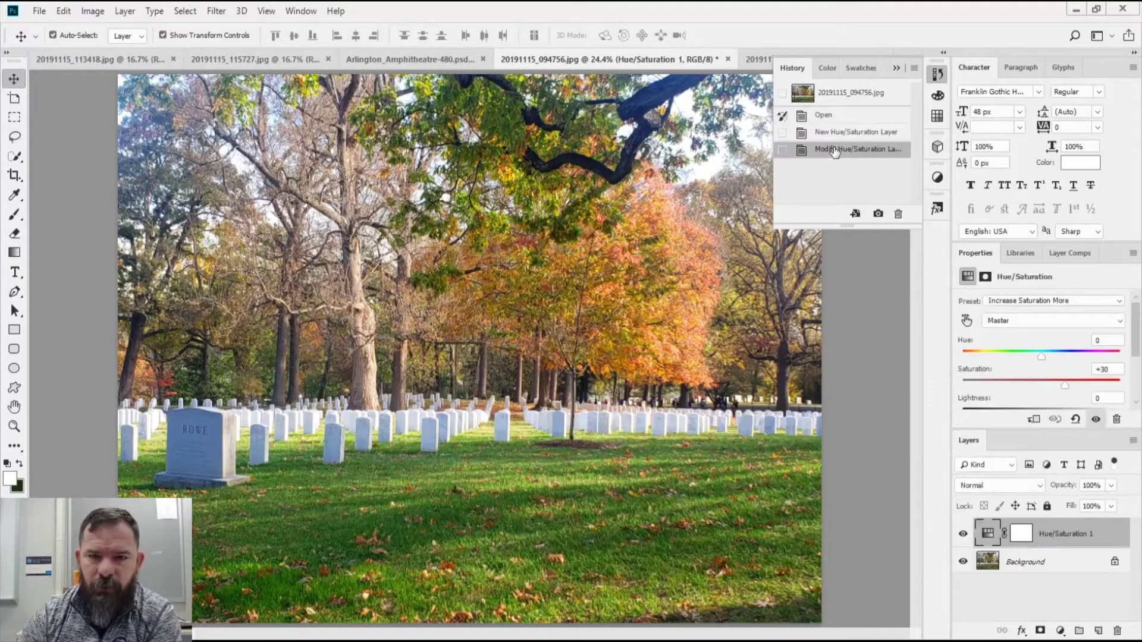
# Try the Strong Saturation preset for Hue/Saturation and compare it with the photo's opened state in the history.
pyautogui.click(1038, 301)
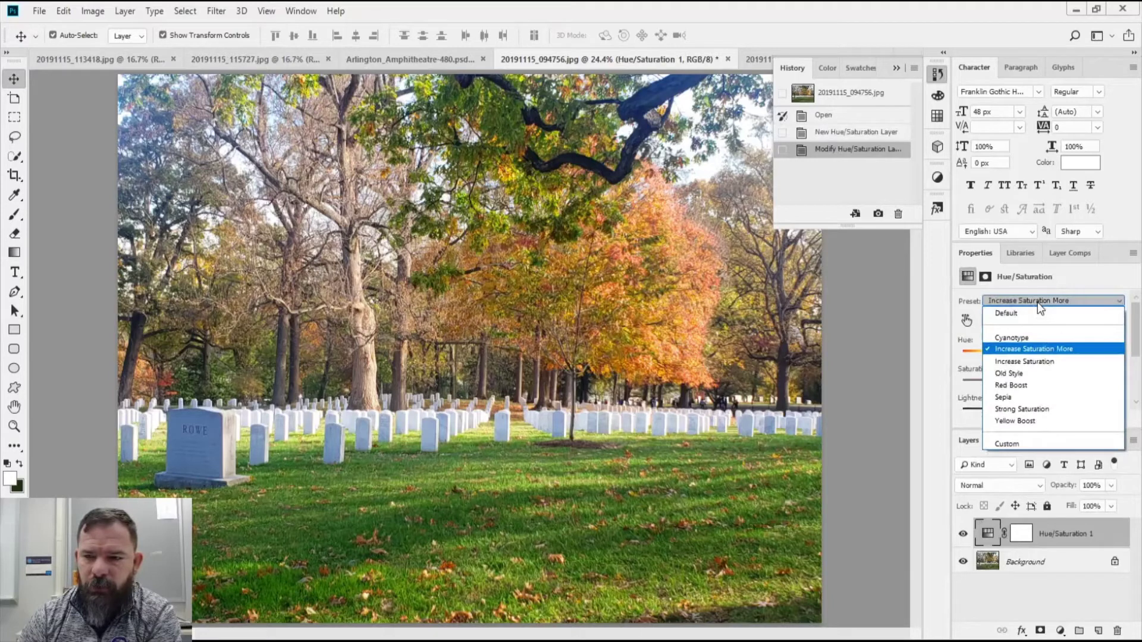
pyautogui.click(1034, 410)
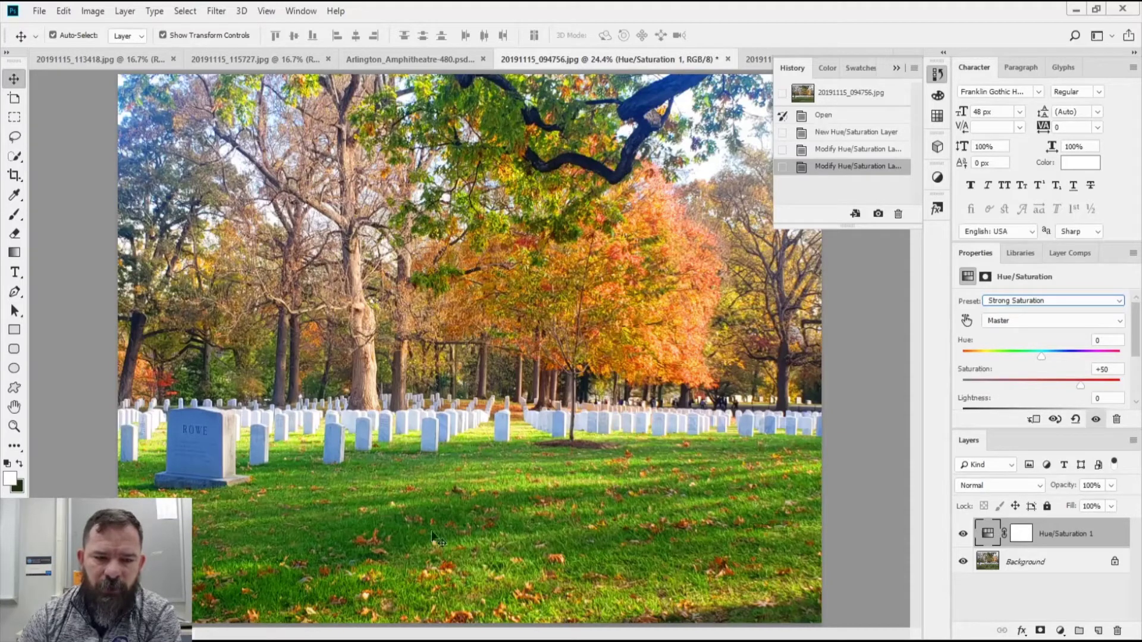
pyautogui.click(838, 118)
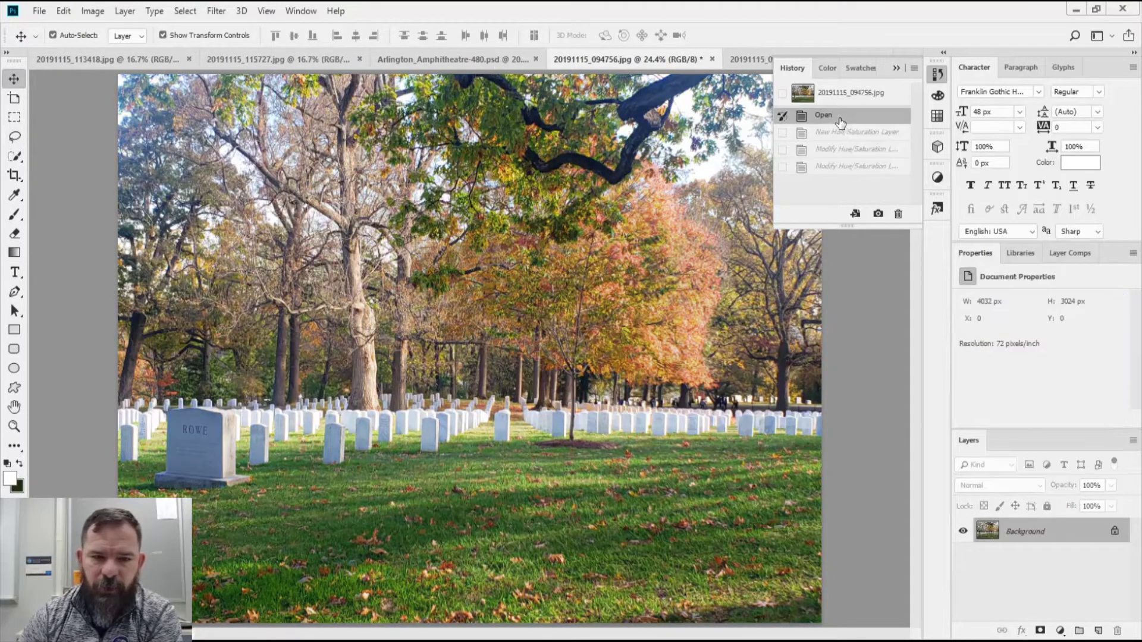
pyautogui.click(839, 167)
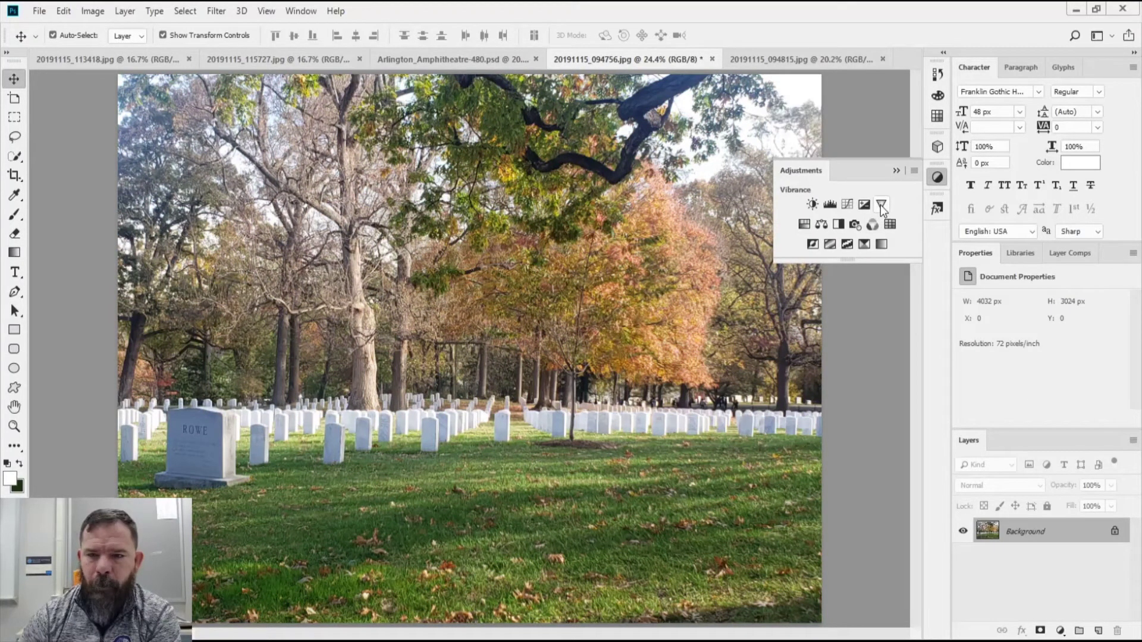
# Add a Vibrance adjustment layer and set both its vibrance and saturation to +33.
pyautogui.click(880, 204)
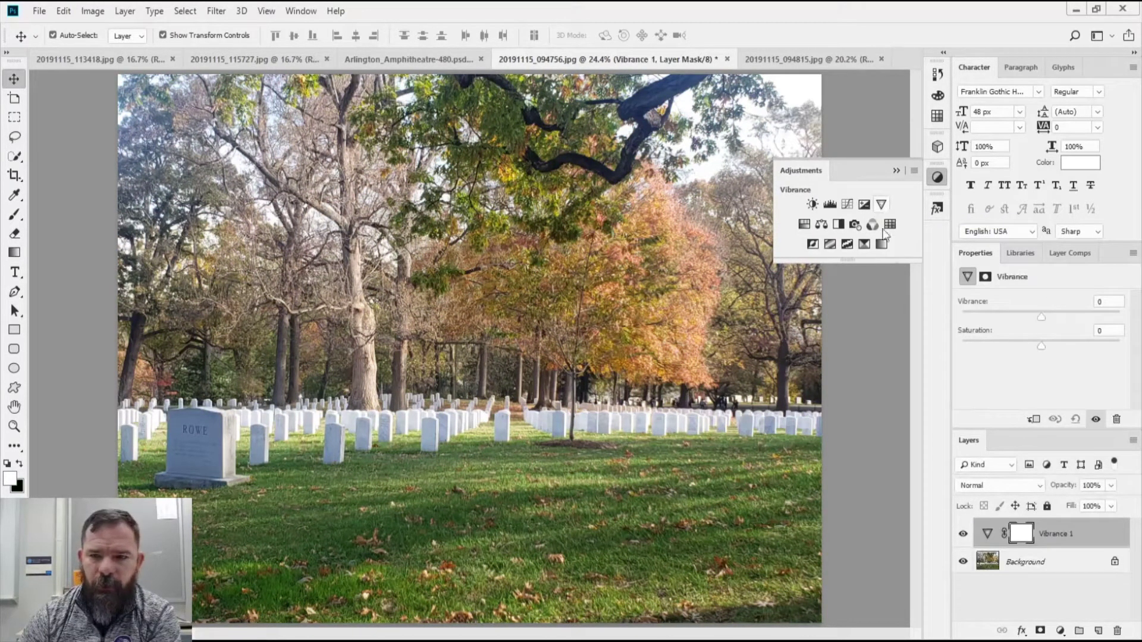
pyautogui.click(934, 178)
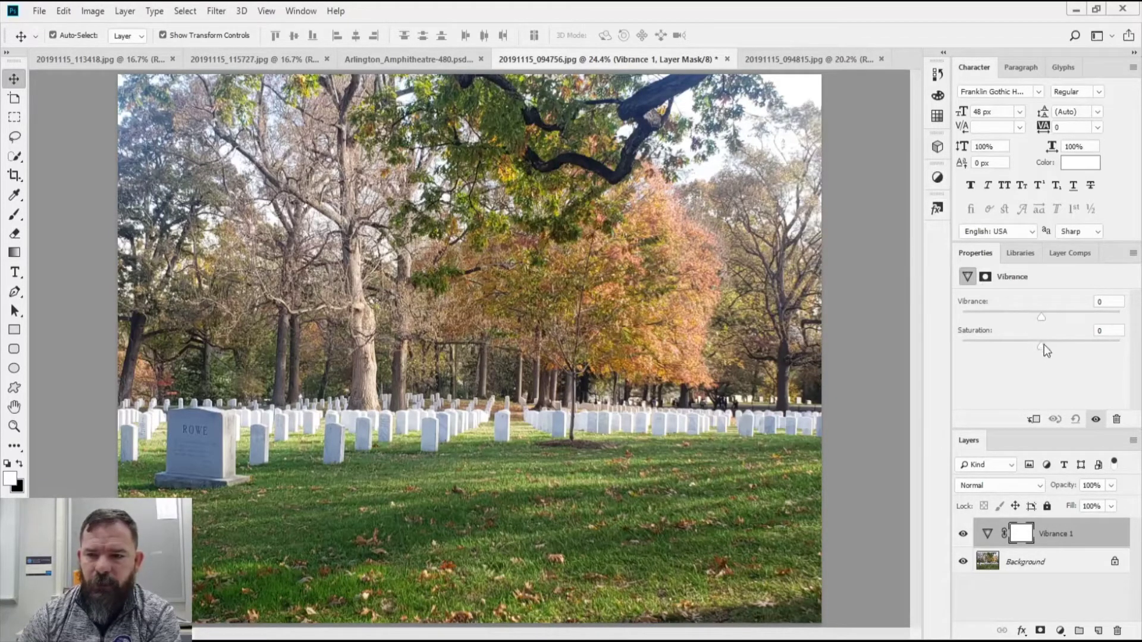
pyautogui.moveTo(1042, 345); pyautogui.dragTo(1090, 350)
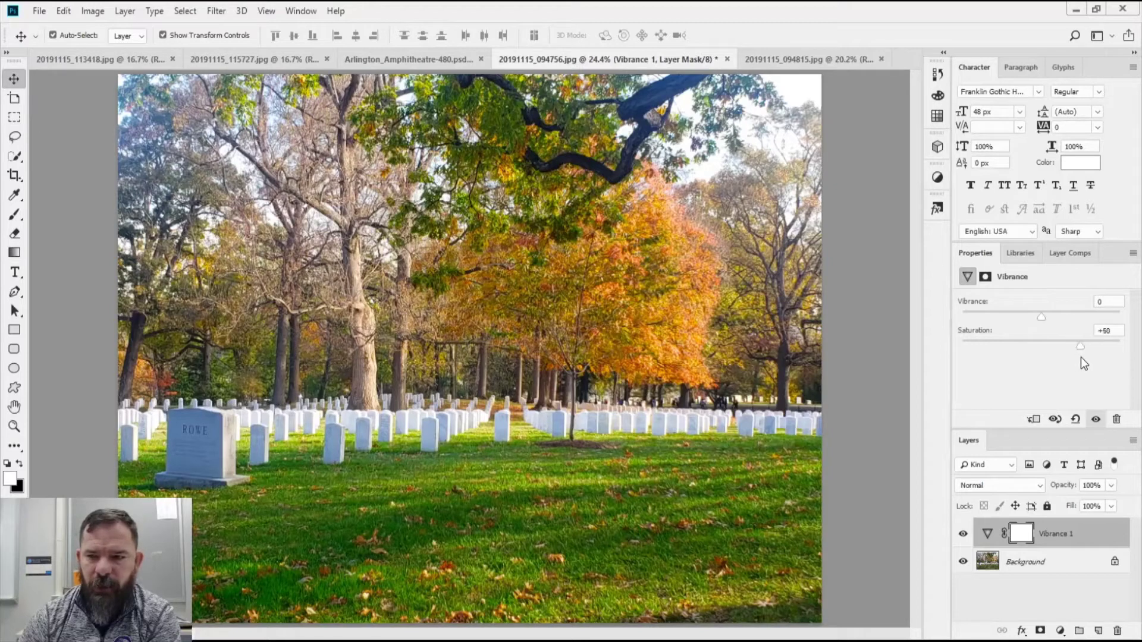
pyautogui.moveTo(1080, 357)
pyautogui.mouseDown()
pyautogui.moveTo(1041, 355)
pyautogui.moveTo(1059, 320)
pyautogui.moveTo(1107, 323)
pyautogui.moveTo(964, 324)
pyautogui.moveTo(1069, 322)
pyautogui.moveTo(1047, 347)
pyautogui.moveTo(1063, 347)
pyautogui.mouseUp()
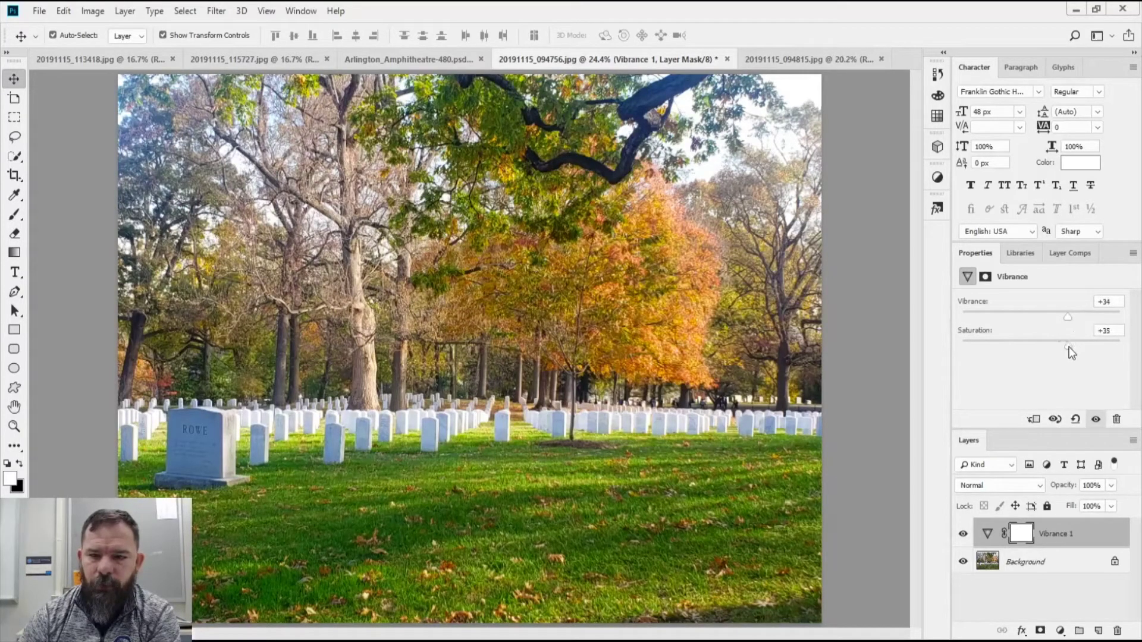
pyautogui.moveTo(1066, 320); pyautogui.dragTo(1067, 344)
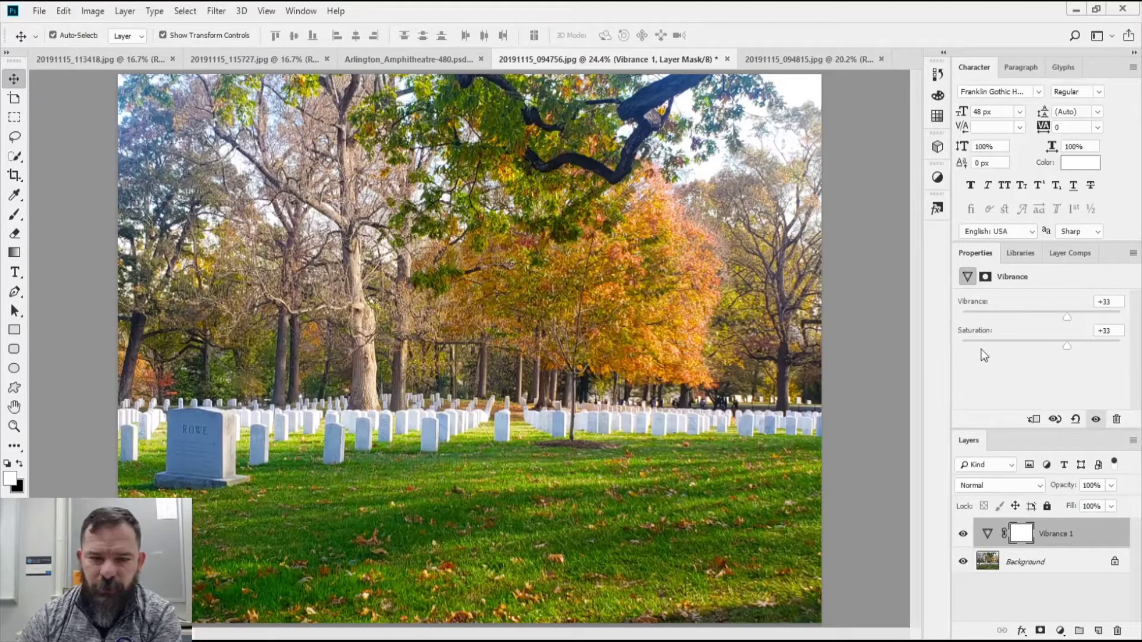
# Compare the Vibrance edit with the opened photo in the history, ending on the opened state, and bring up the available adjustments.
pyautogui.click(938, 75)
pyautogui.click(824, 116)
pyautogui.click(822, 151)
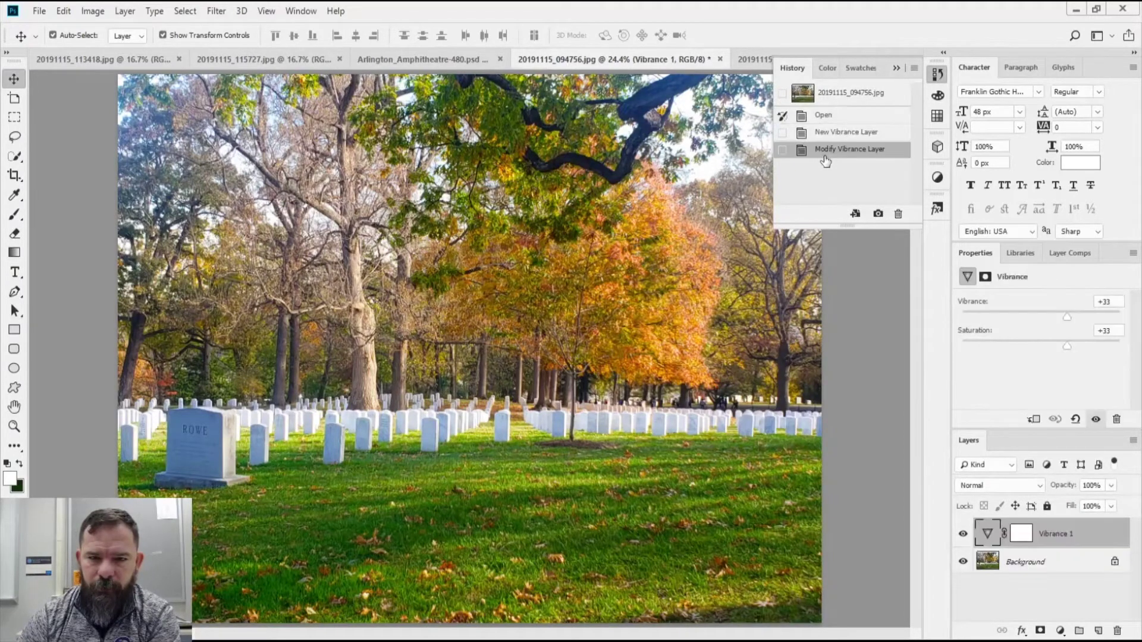
pyautogui.click(821, 119)
pyautogui.click(822, 151)
pyautogui.click(823, 118)
pyautogui.click(937, 183)
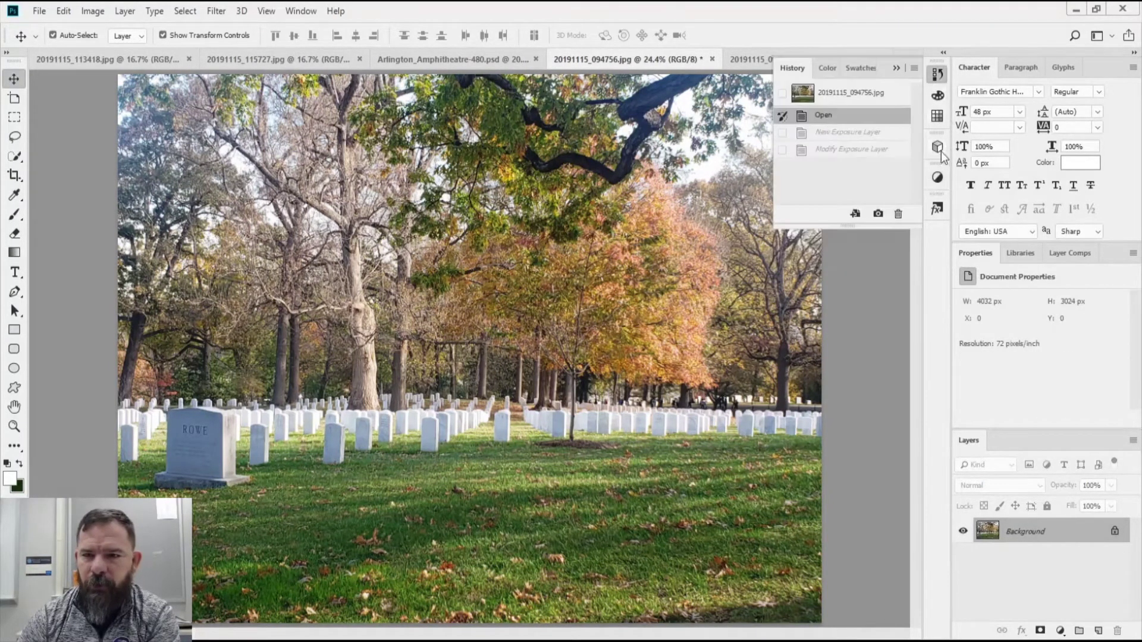
pyautogui.click(938, 176)
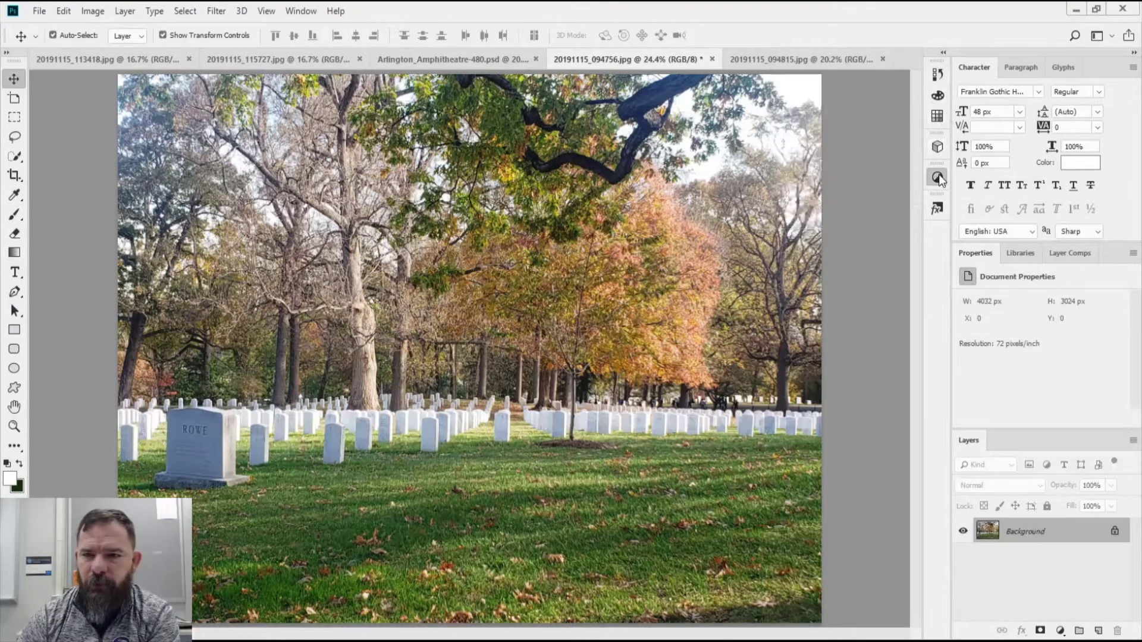
pyautogui.click(849, 205)
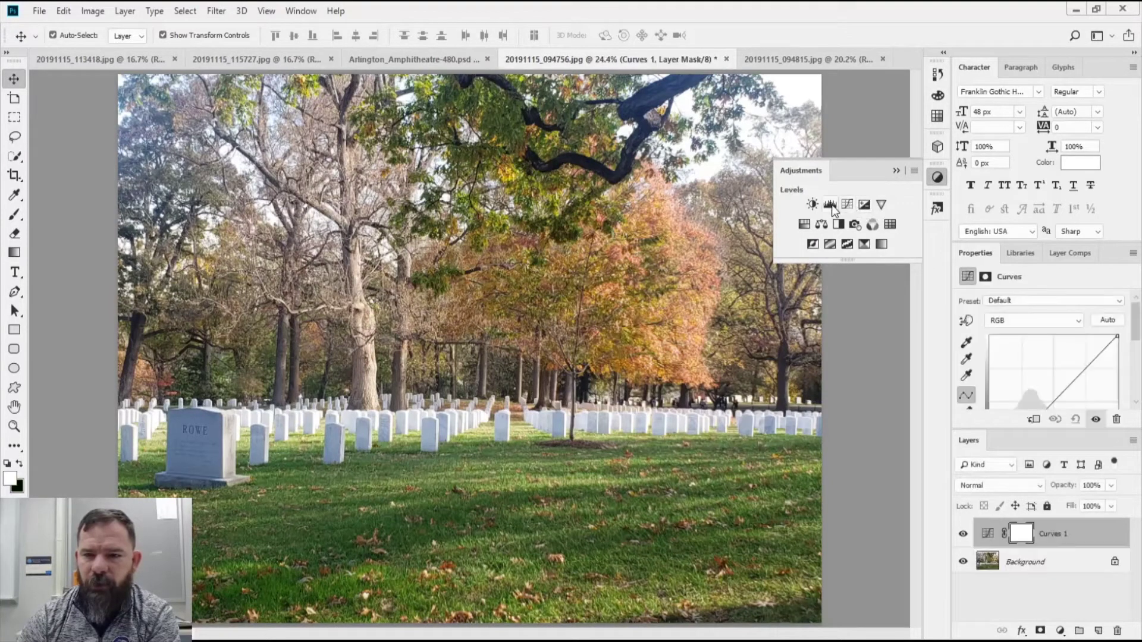
pyautogui.click(831, 204)
pyautogui.click(849, 204)
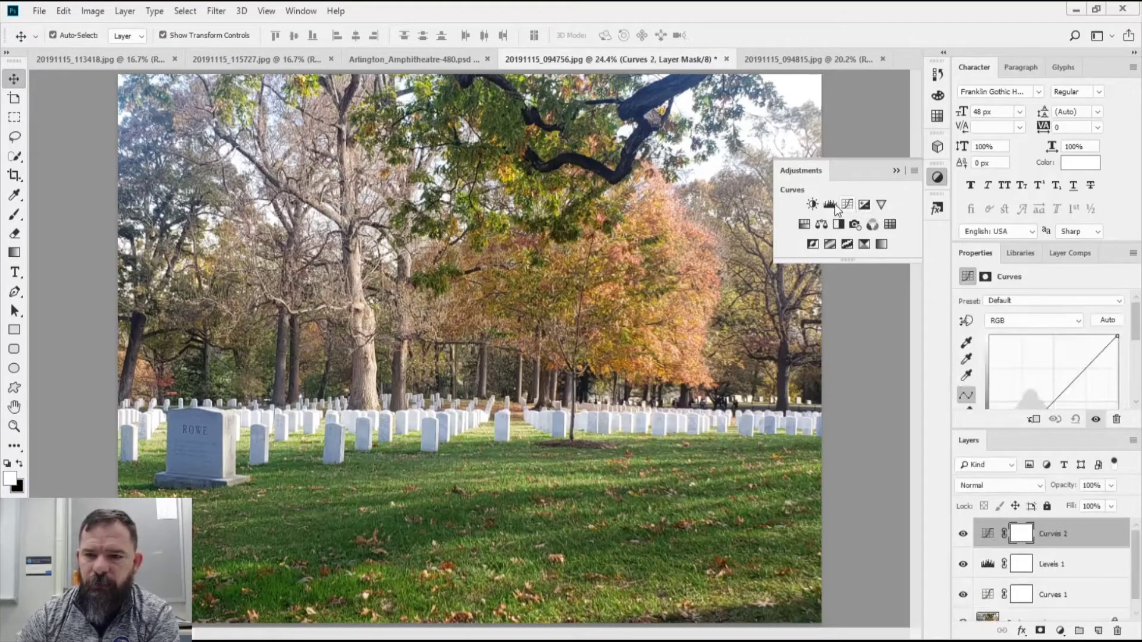
pyautogui.click(830, 204)
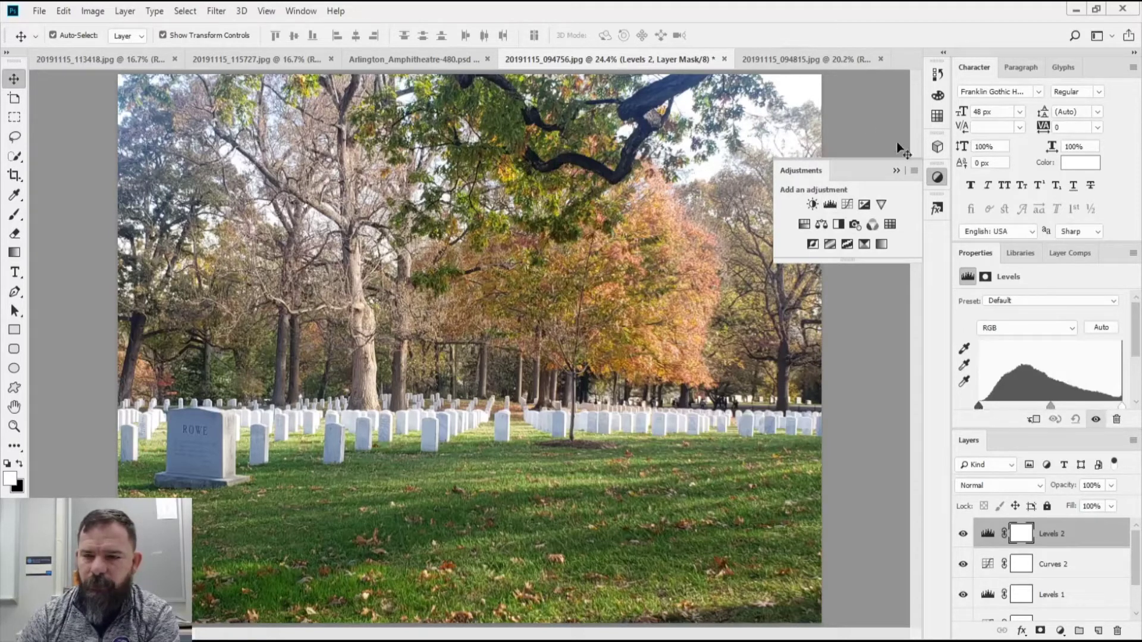
pyautogui.click(938, 73)
pyautogui.click(839, 118)
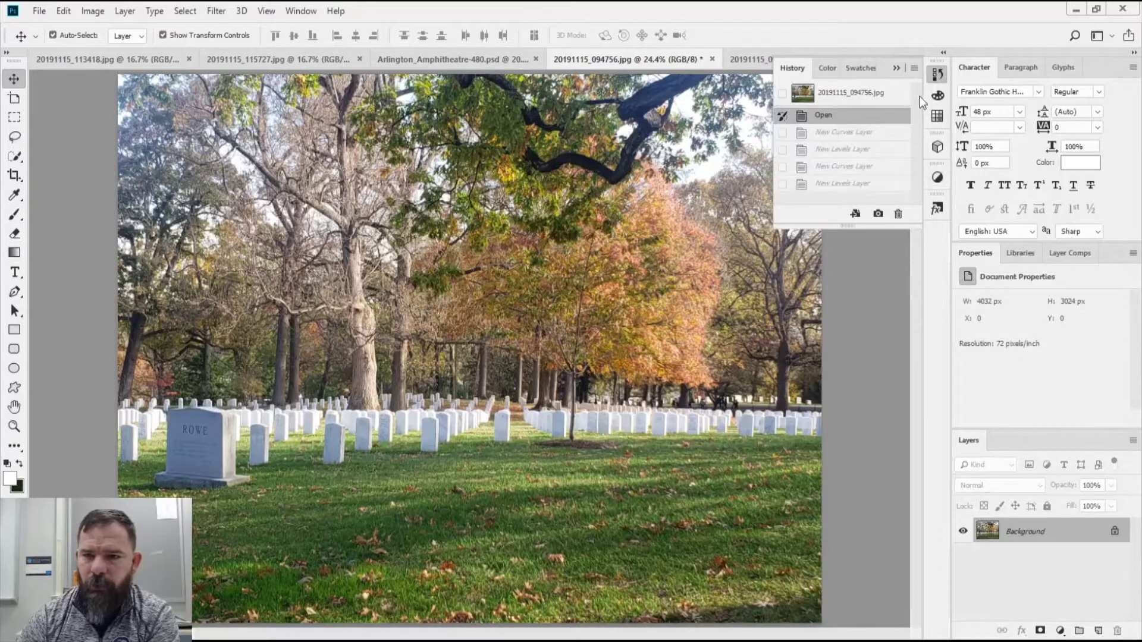
# Try a Levels adjustment layer with the default automatic correction on the cemetery photo.
pyautogui.click(943, 177)
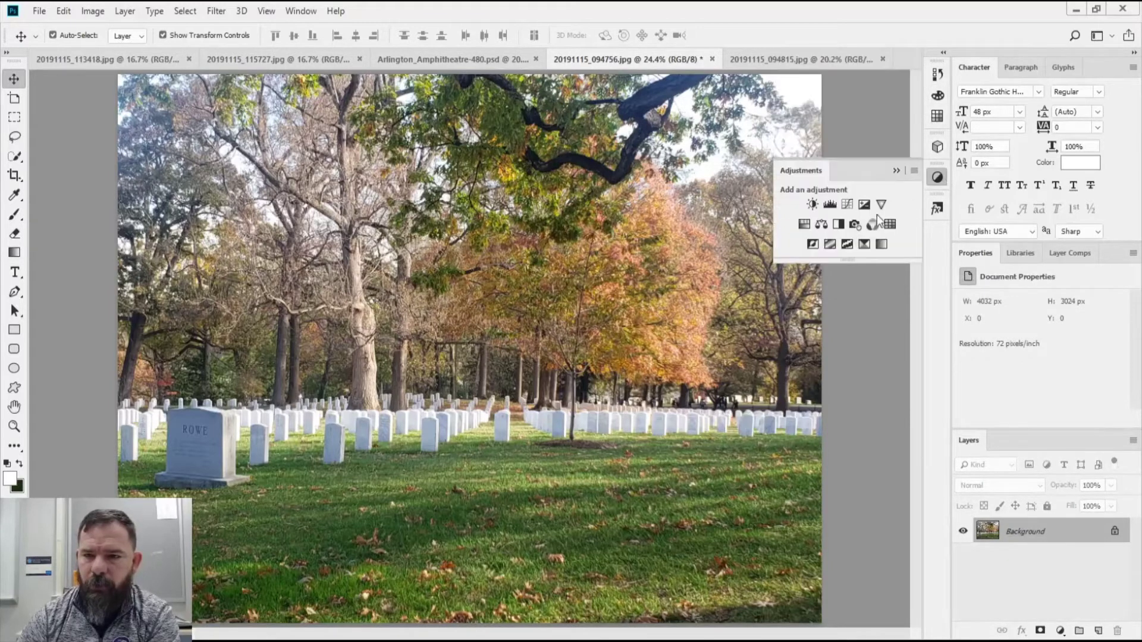
pyautogui.click(834, 206)
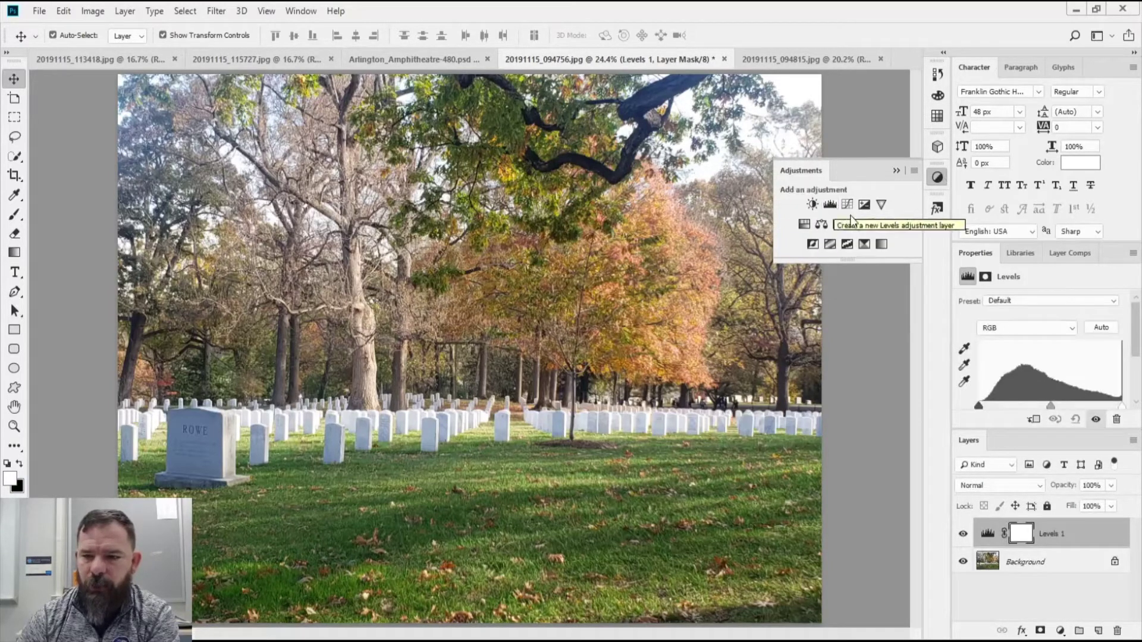
pyautogui.click(1102, 328)
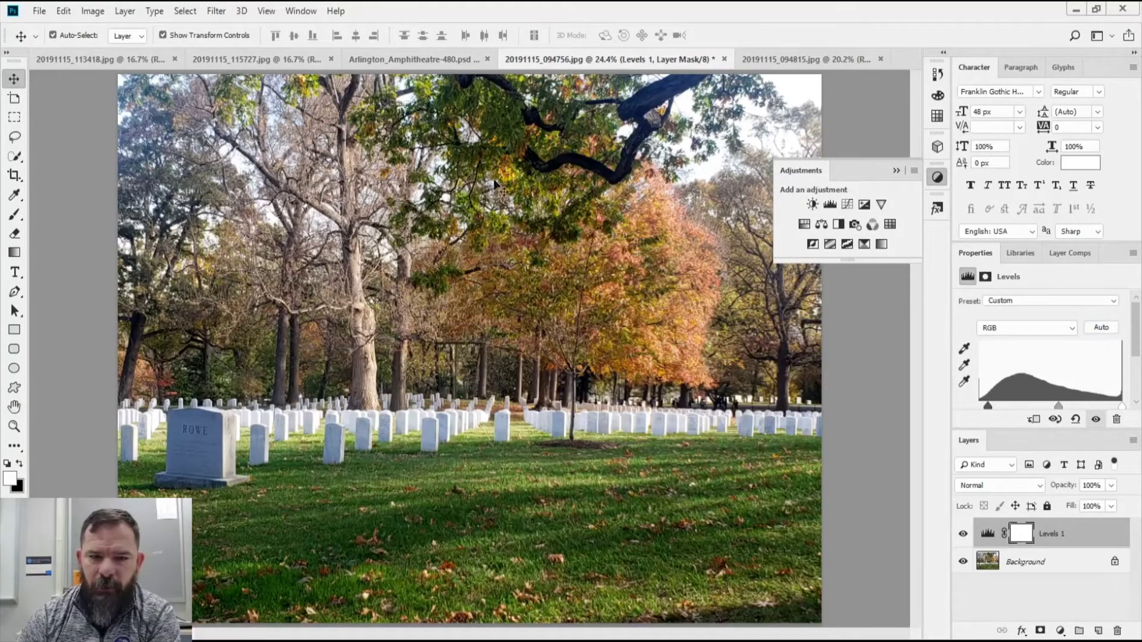
# Compare the auto-corrected Levels version with the opened cemetery photo in the history, ending on the opened state.
pyautogui.click(936, 76)
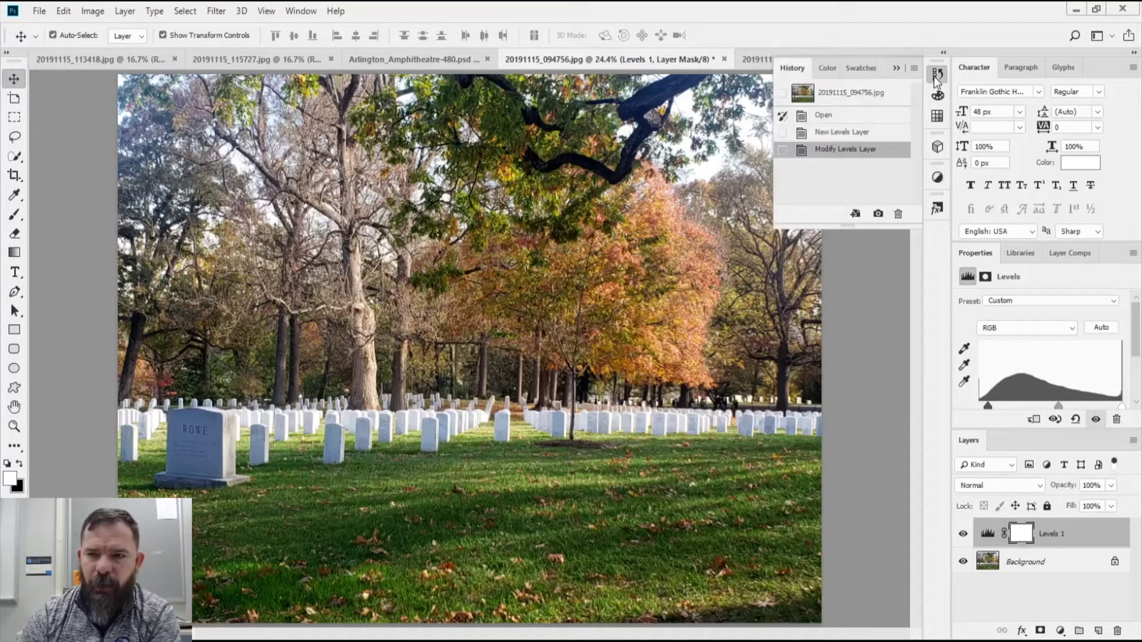
pyautogui.click(841, 116)
pyautogui.click(839, 150)
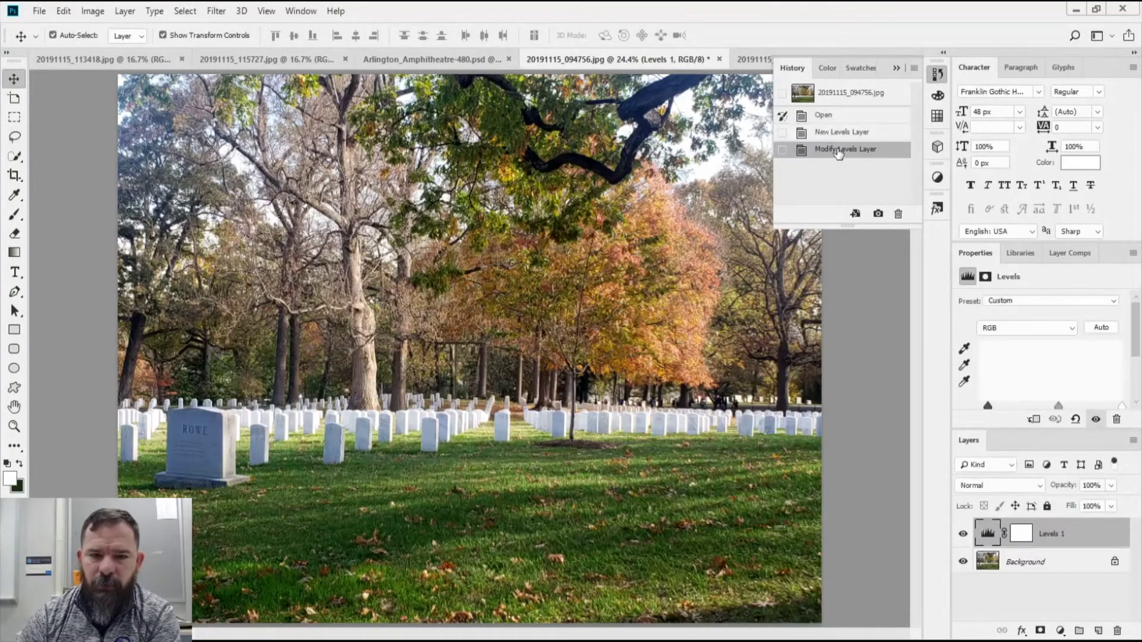
pyautogui.click(824, 117)
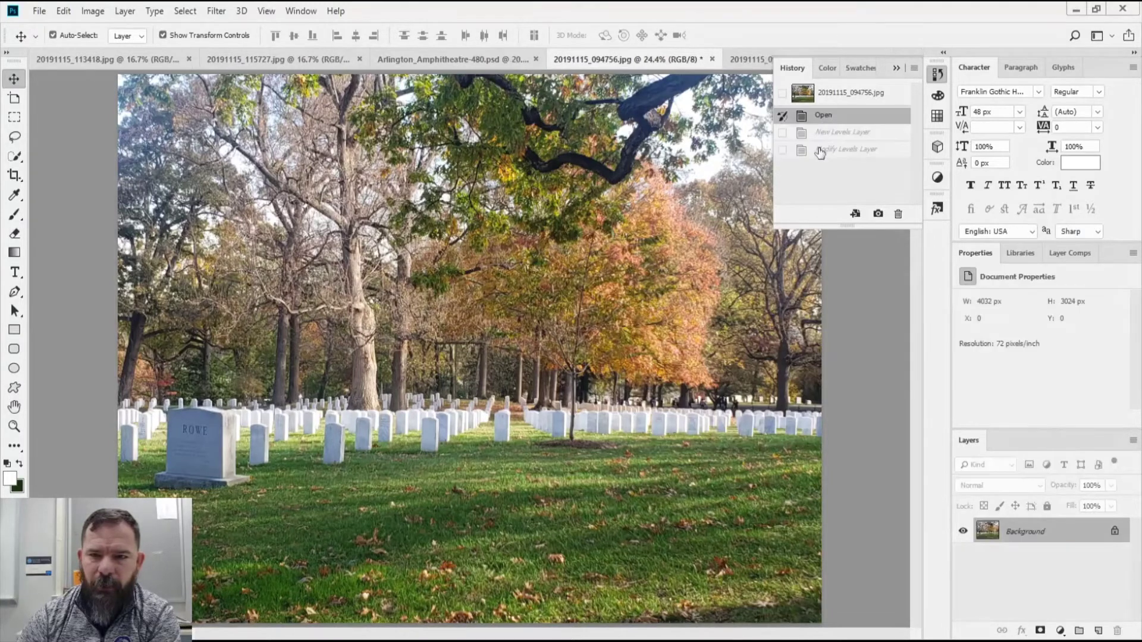
pyautogui.click(820, 150)
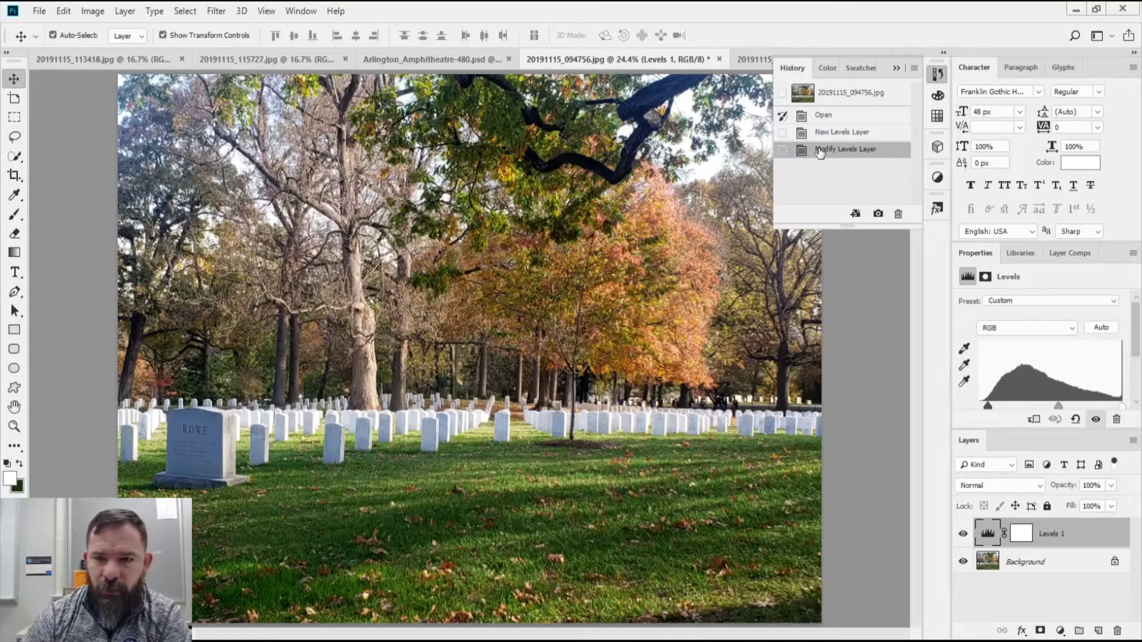
pyautogui.click(832, 119)
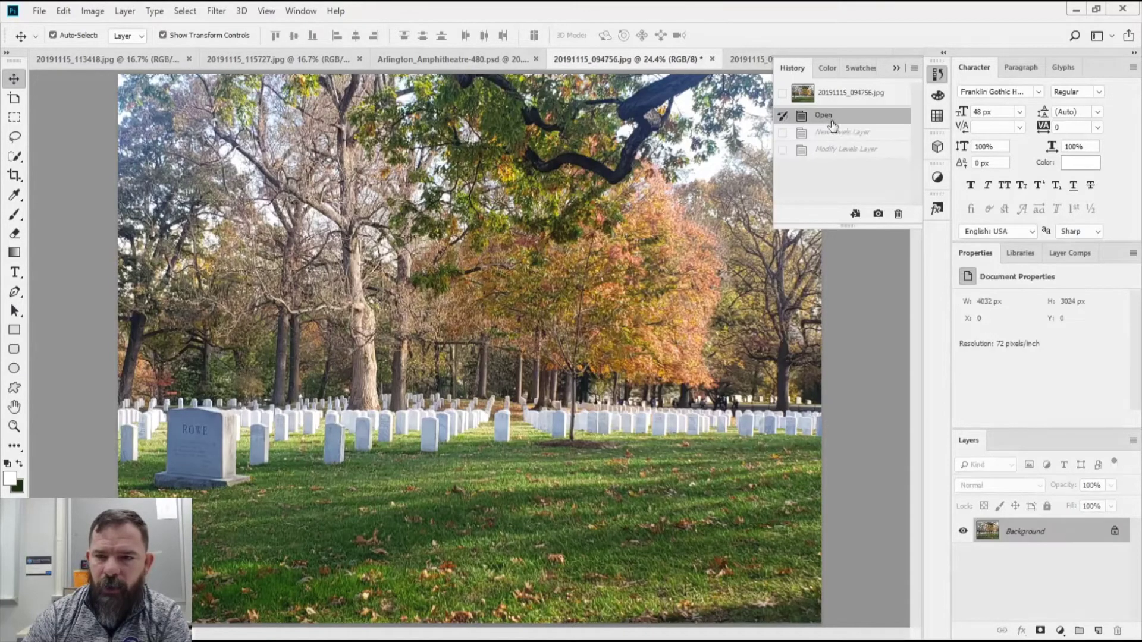
# Add a Levels adjustment layer and set its auto color correction to Find Dark & Light Colors with Snap Neutral Midtones.
pyautogui.click(937, 177)
pyautogui.click(829, 204)
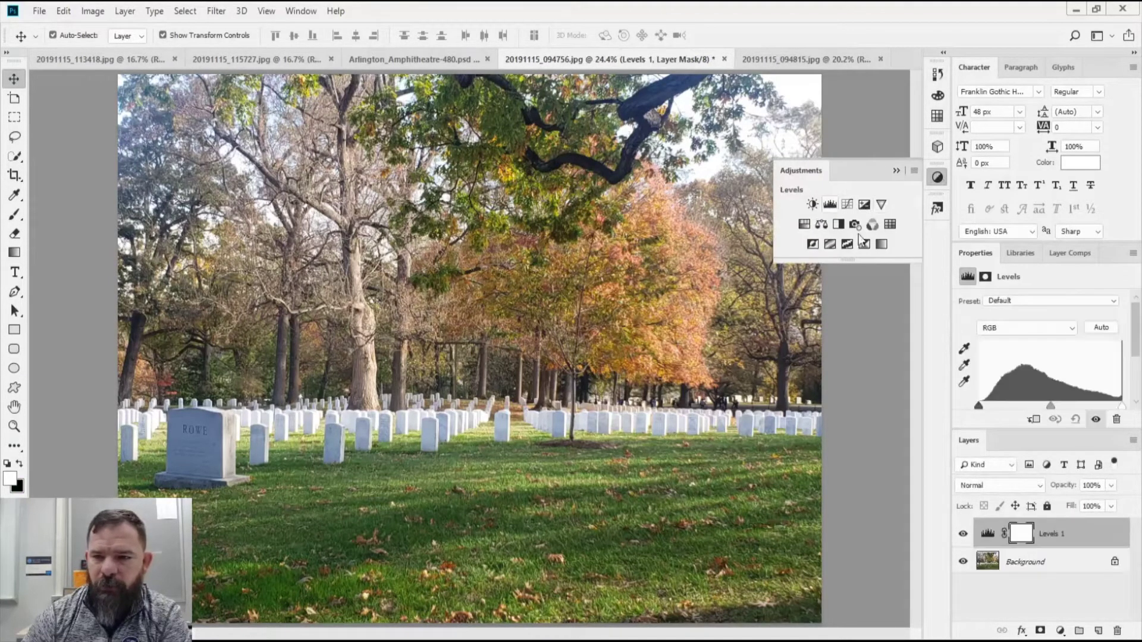
pyautogui.keyDown('alt'); pyautogui.click(1105, 327); pyautogui.keyUp('alt')
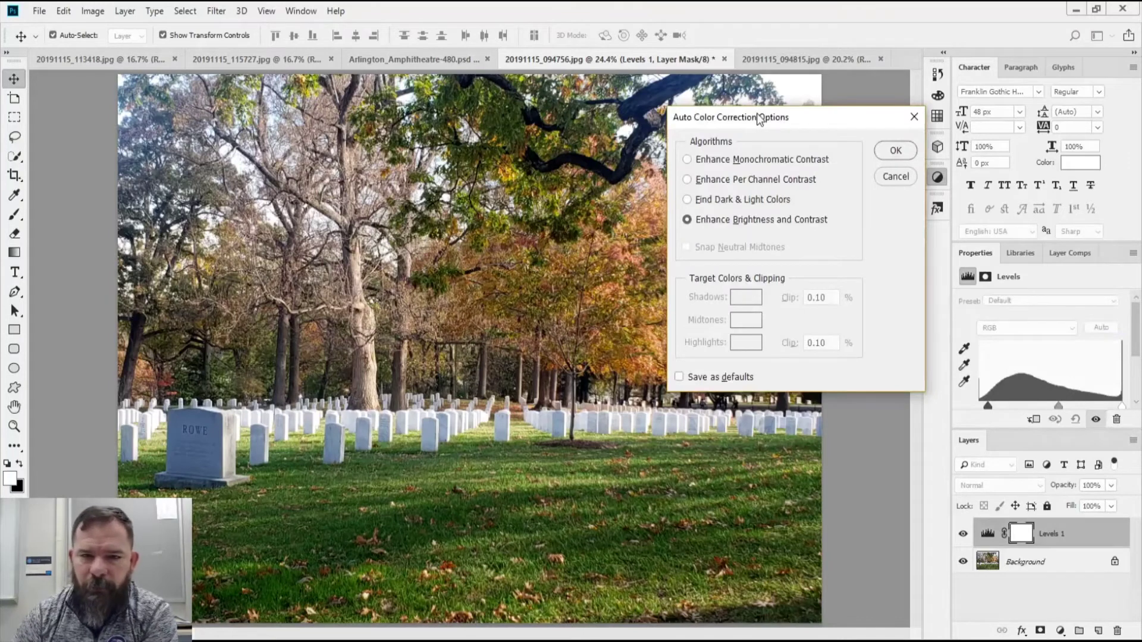
pyautogui.moveTo(753, 116); pyautogui.dragTo(653, 123)
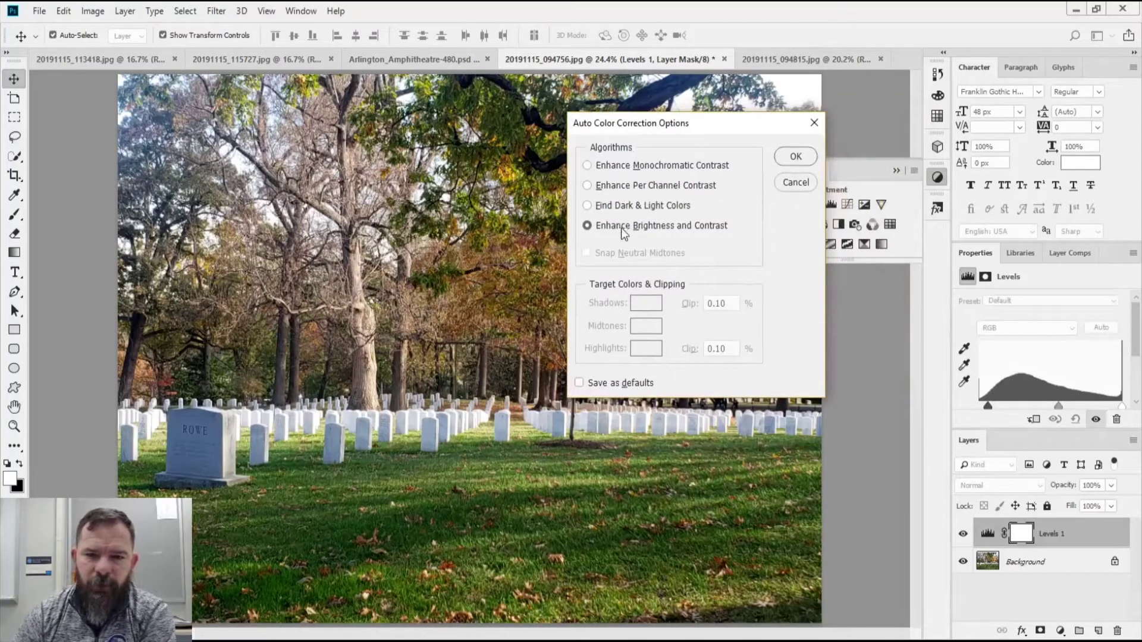
pyautogui.click(588, 206)
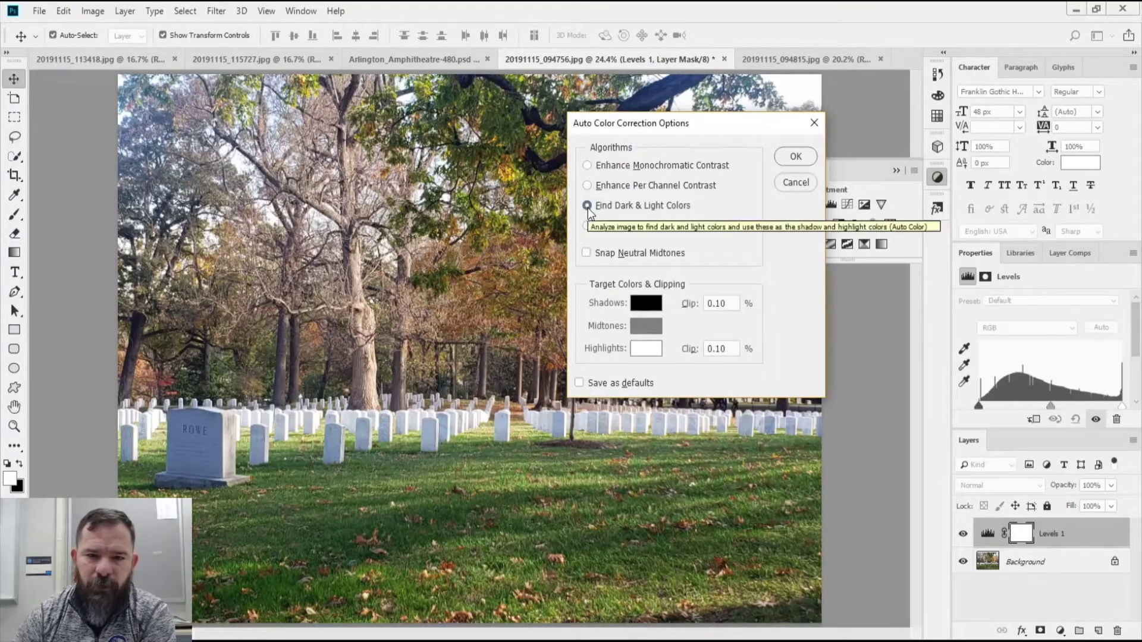
pyautogui.click(588, 253)
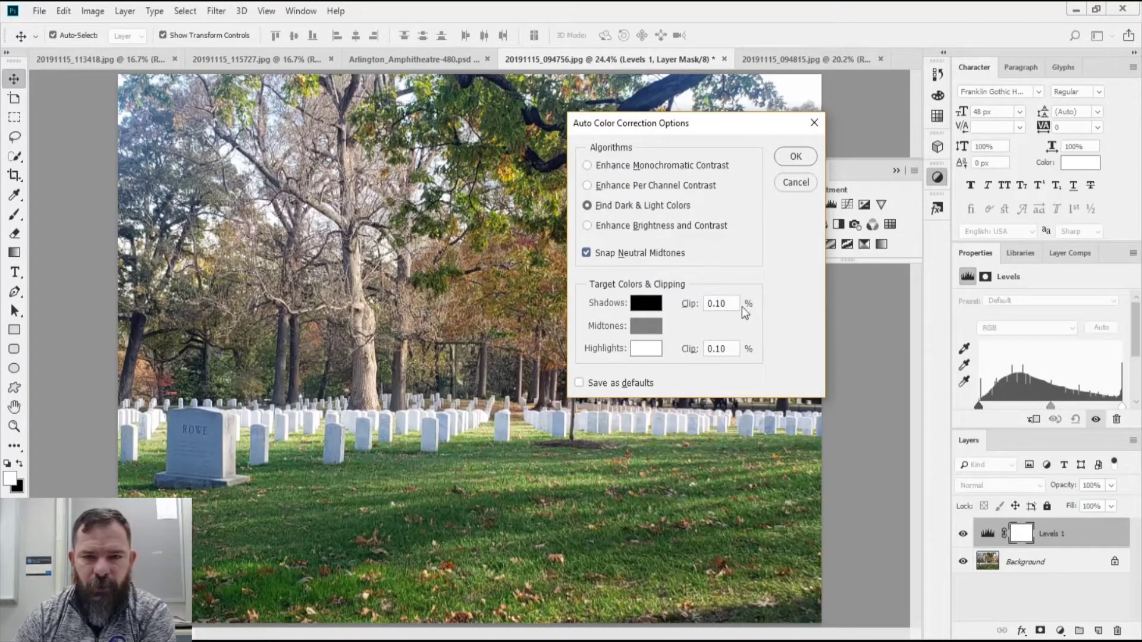
pyautogui.click(797, 157)
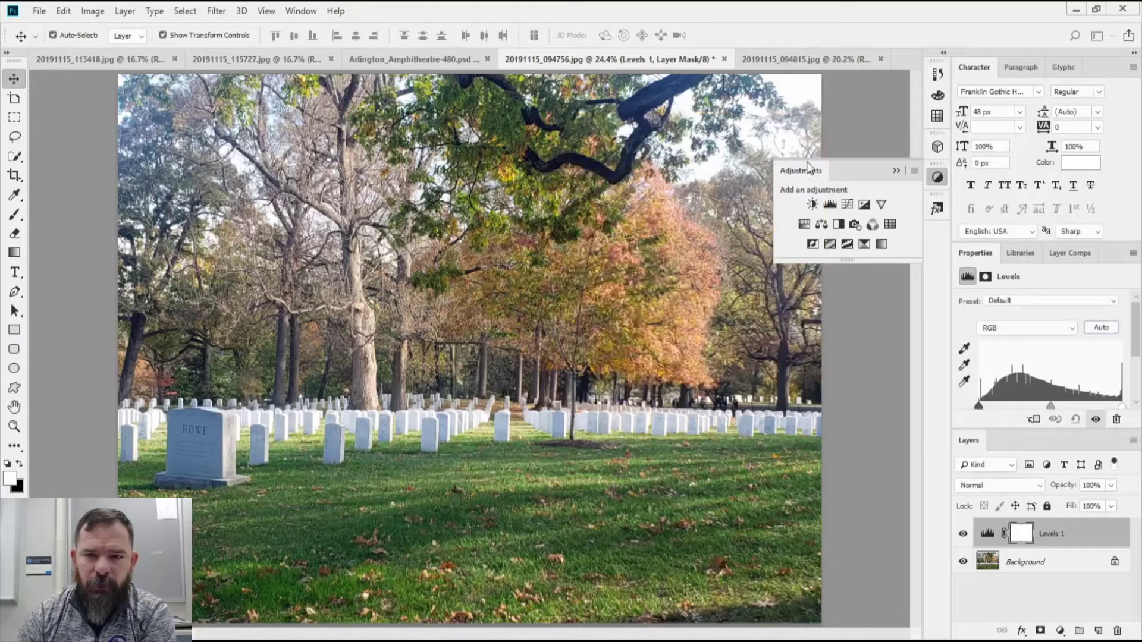
# Compare the cemetery photo's opened state with its neutral-midtones Levels correction in the history, ending on the corrected state.
pyautogui.click(938, 74)
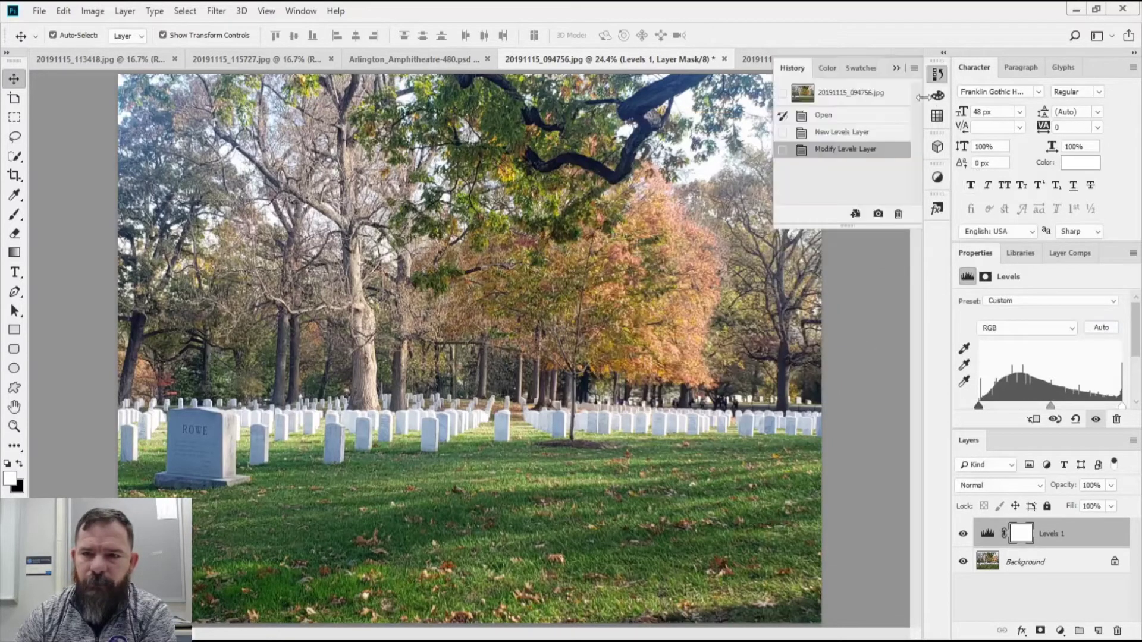
pyautogui.click(824, 118)
pyautogui.click(827, 152)
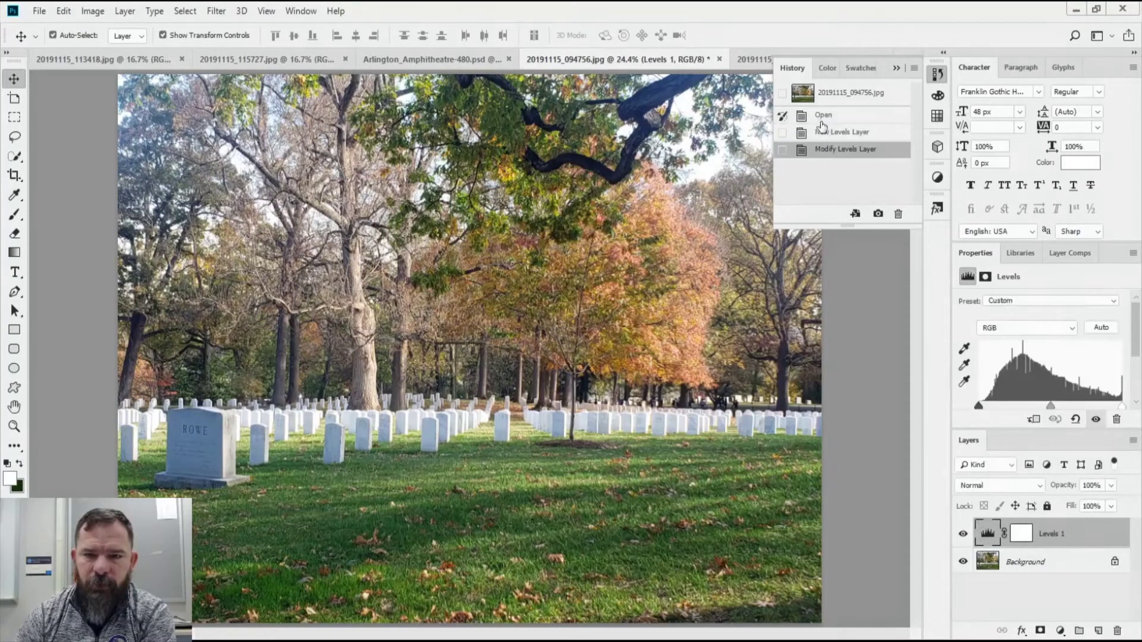
pyautogui.click(820, 119)
pyautogui.click(821, 150)
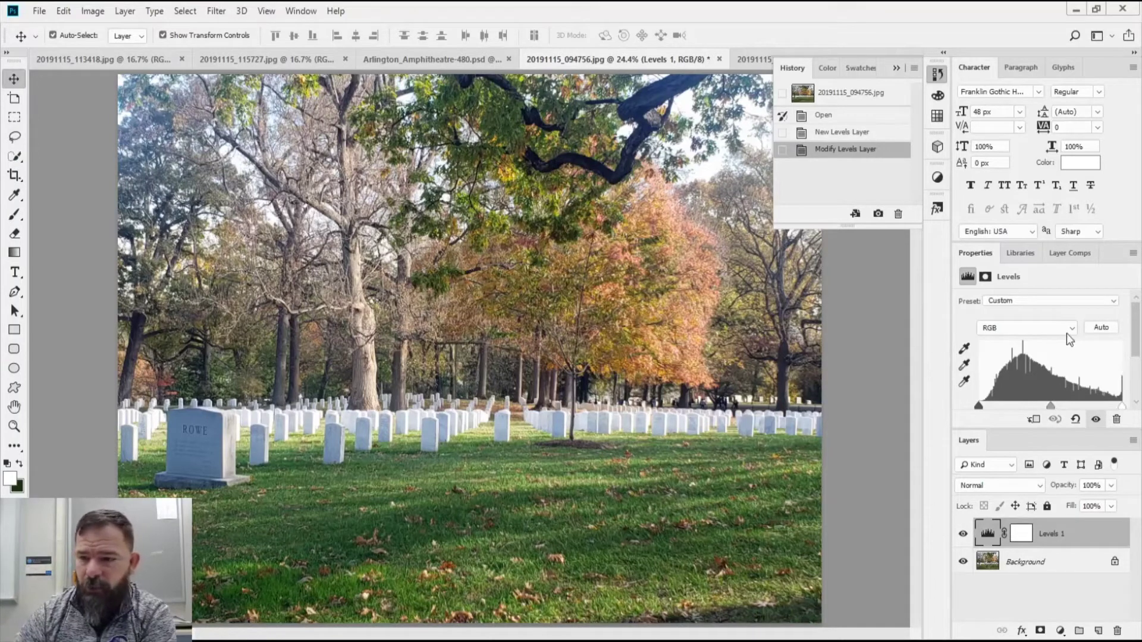
# Fine-tune the Levels layer by moving the shadow and highlight input points slightly inward.
pyautogui.moveTo(980, 406); pyautogui.dragTo(988, 406)
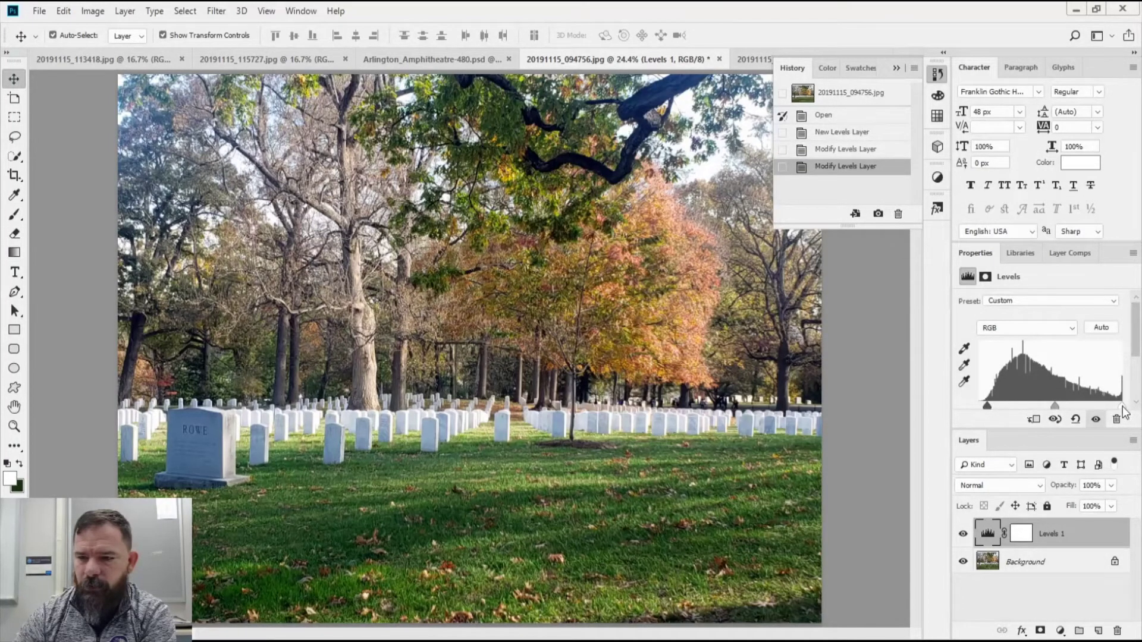
pyautogui.moveTo(1122, 405); pyautogui.dragTo(1054, 409)
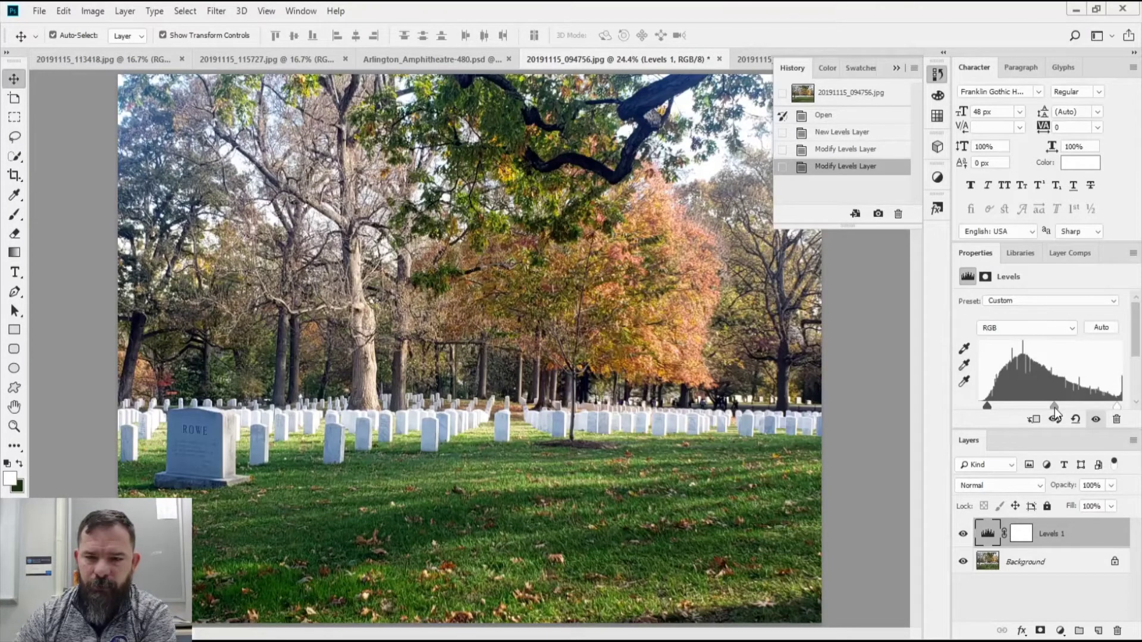
# In 20191115_094815.jpg, add a Levels adjustment layer auto-corrected with Find Dark & Light Colors and Snap Neutral Midtones.
pyautogui.click(757, 60)
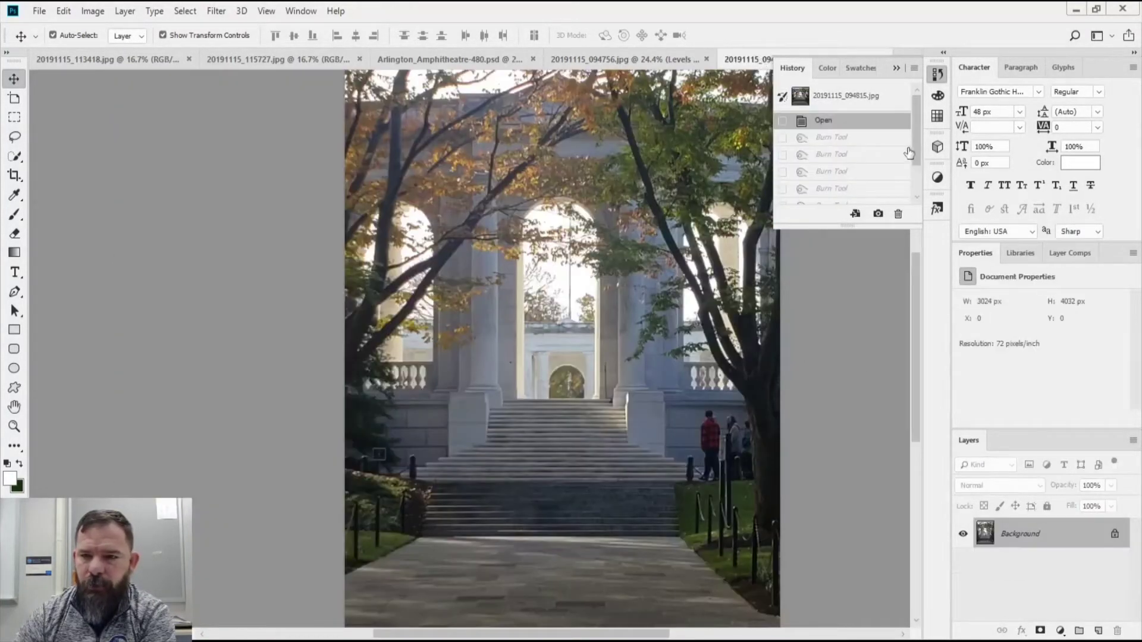
pyautogui.click(938, 178)
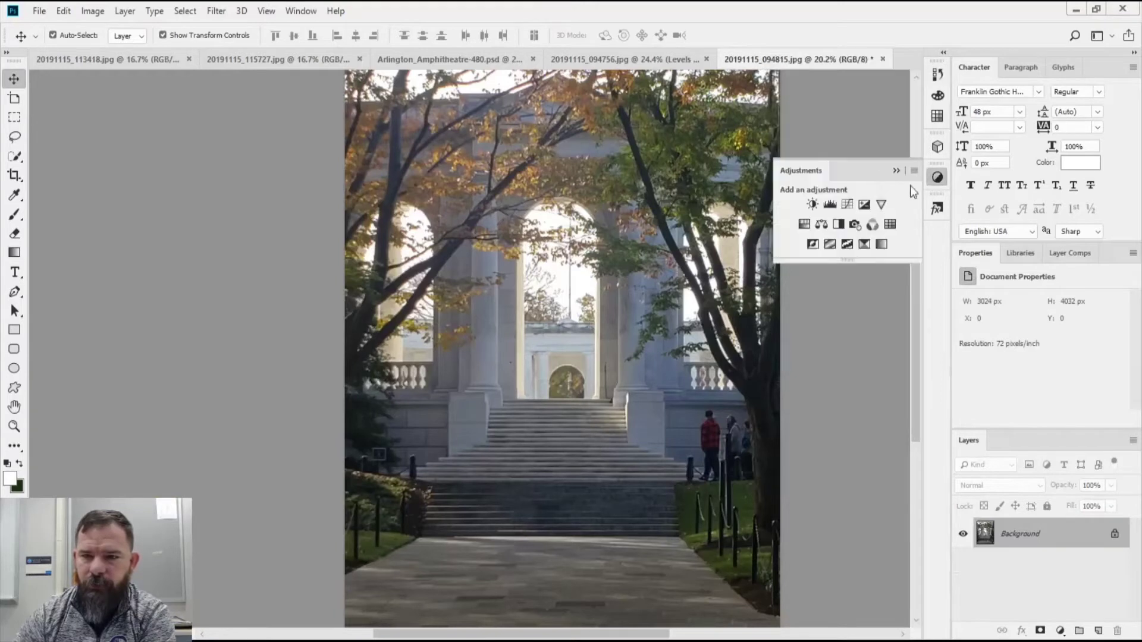
pyautogui.click(830, 205)
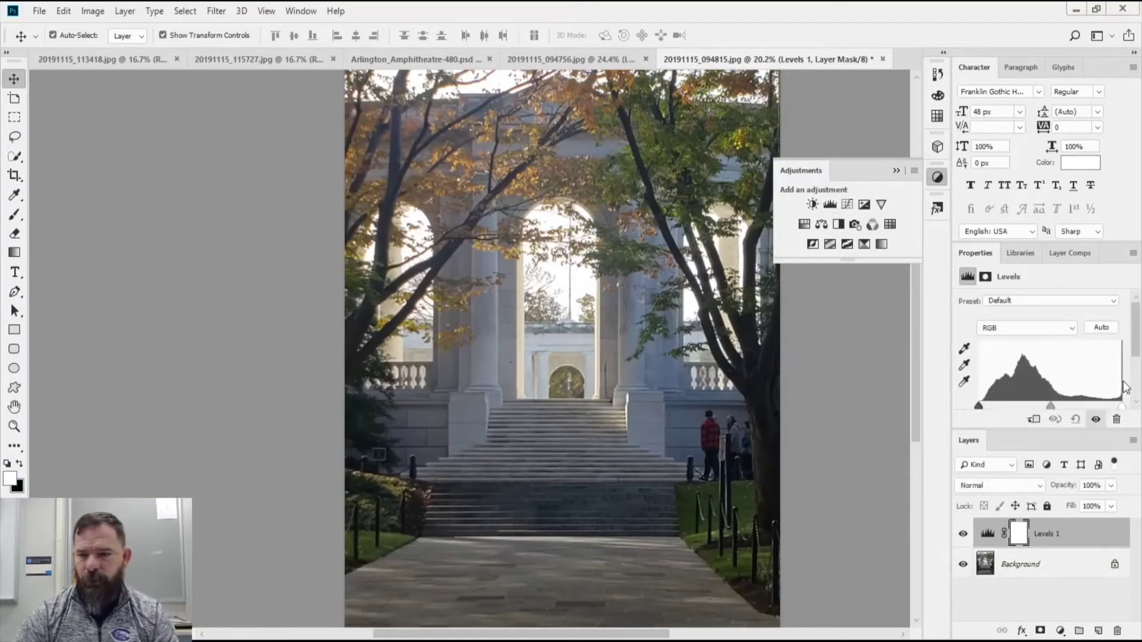
pyautogui.keyDown('alt'); pyautogui.click(1101, 329); pyautogui.keyUp('alt')
pyautogui.click(605, 207)
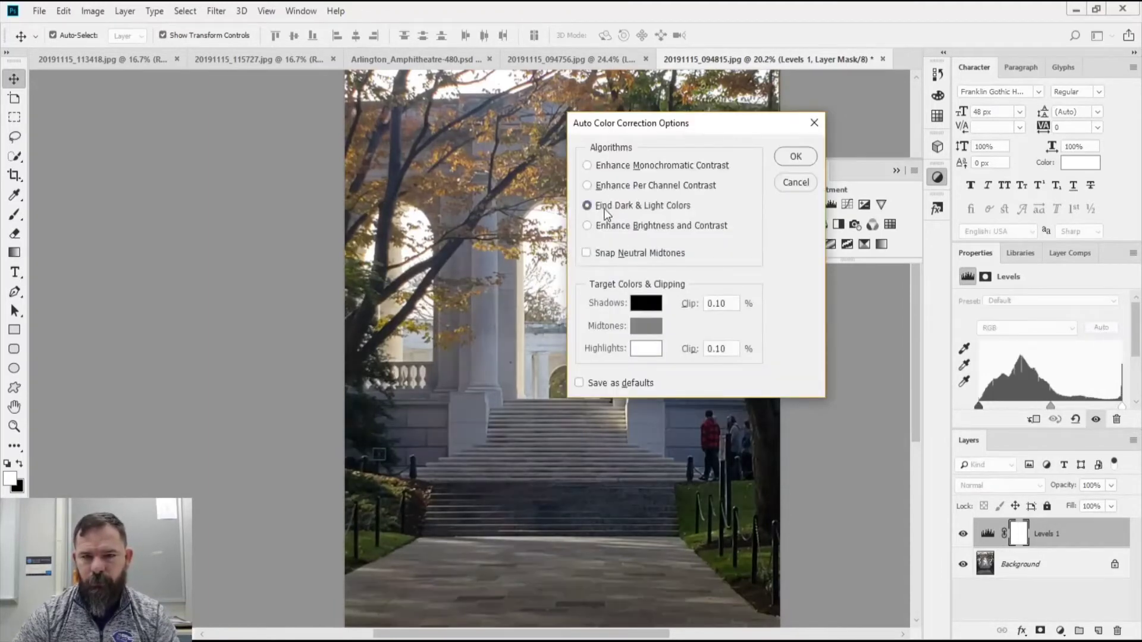
pyautogui.click(637, 255)
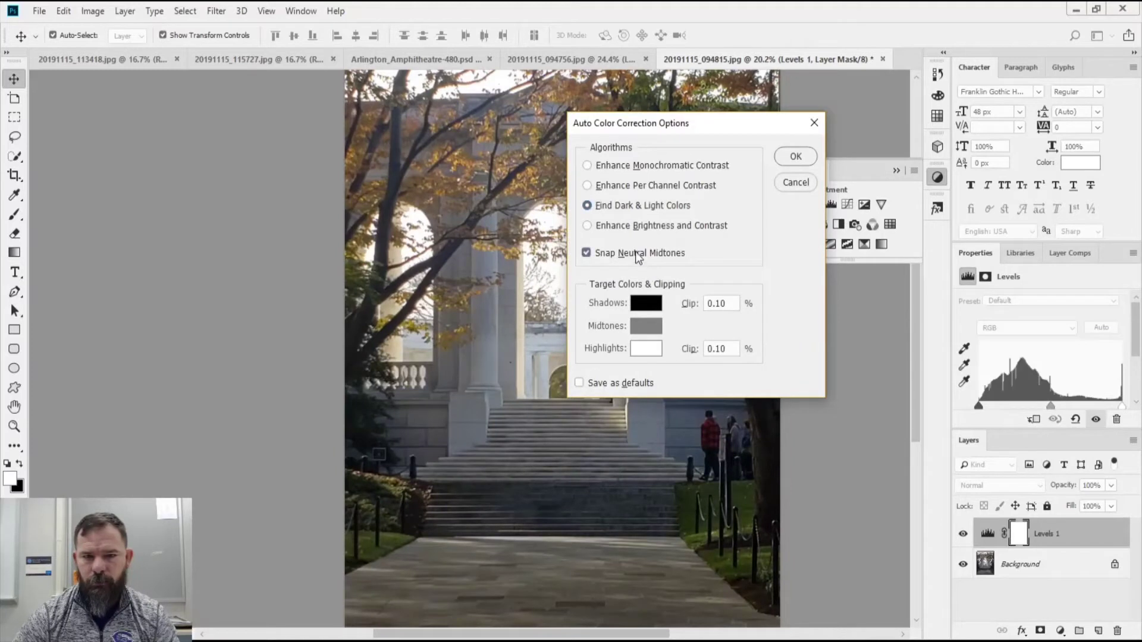
pyautogui.click(803, 161)
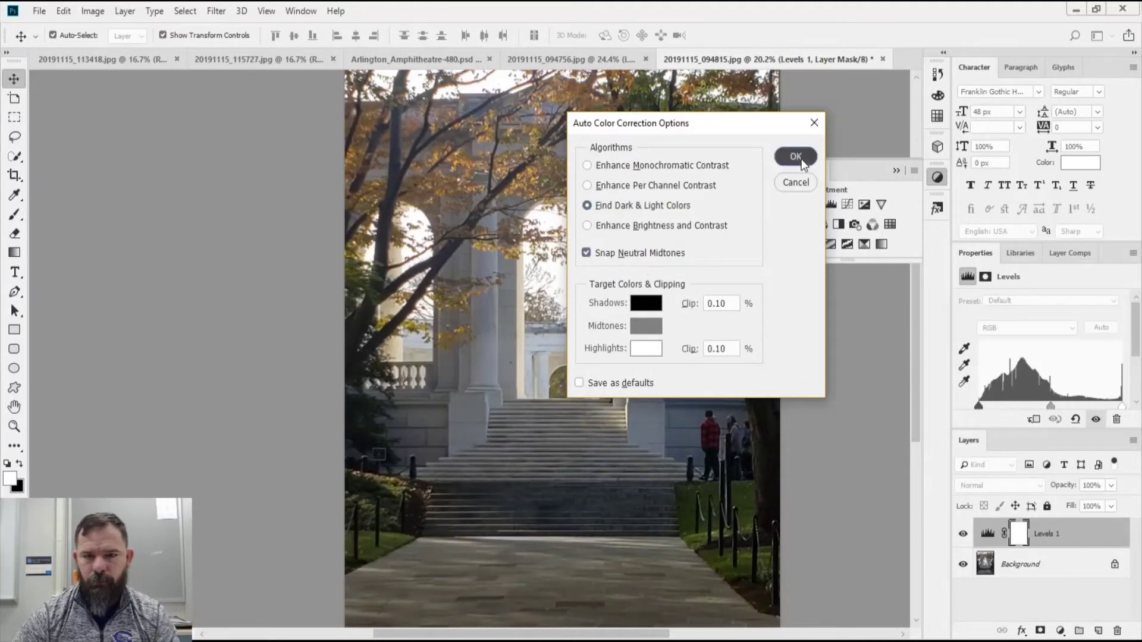
# Compare the staircase photo's opened state with its Levels correction in the history, ending on the opened state.
pyautogui.click(938, 76)
pyautogui.click(823, 120)
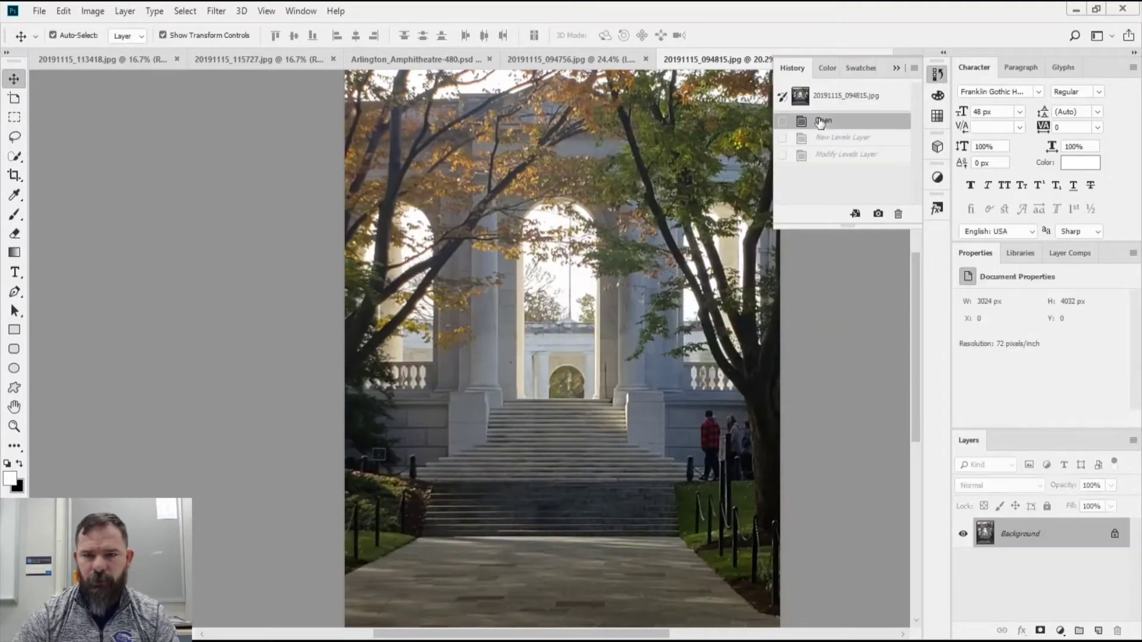
pyautogui.click(827, 157)
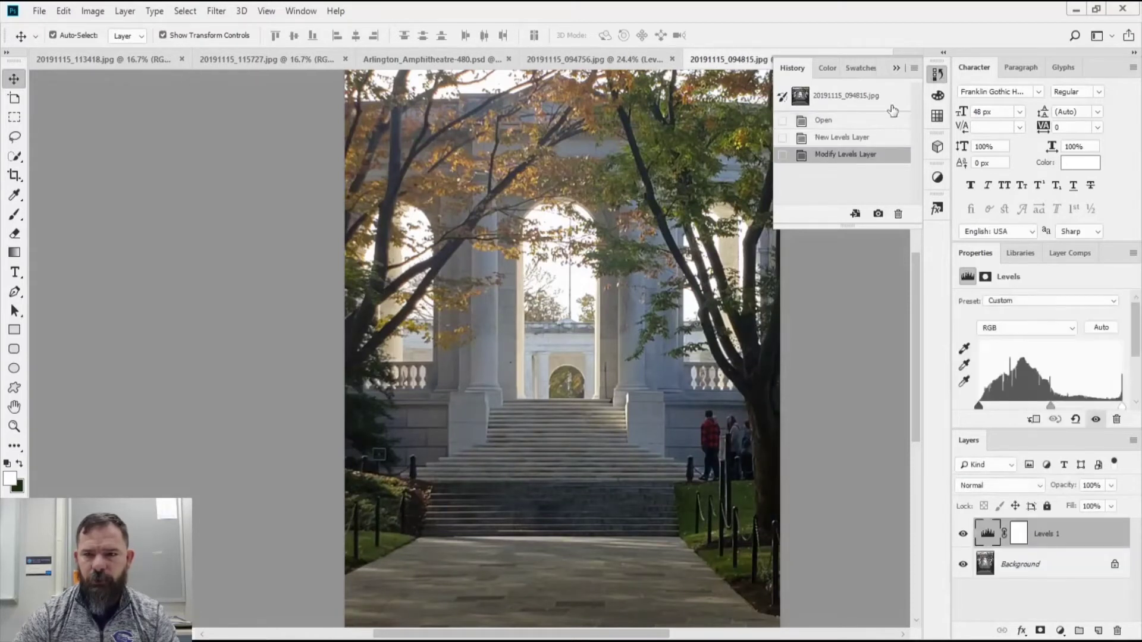
pyautogui.click(847, 123)
# Add a Levels adjustment layer with the default automatic correction to the staircase photo and bring up the history.
pyautogui.click(938, 177)
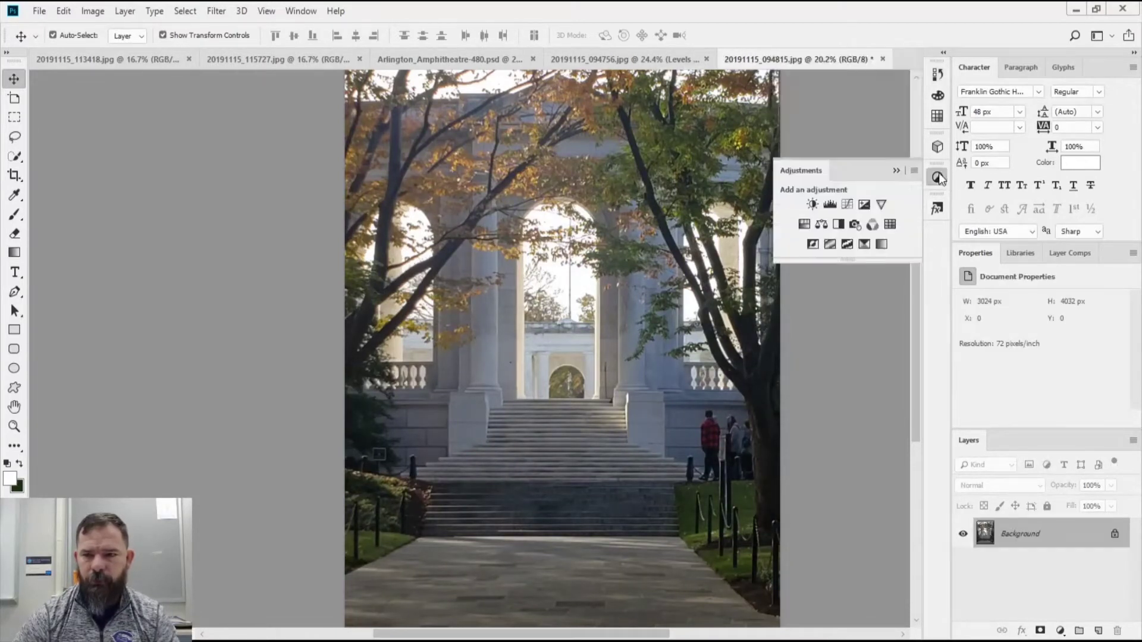
pyautogui.click(834, 207)
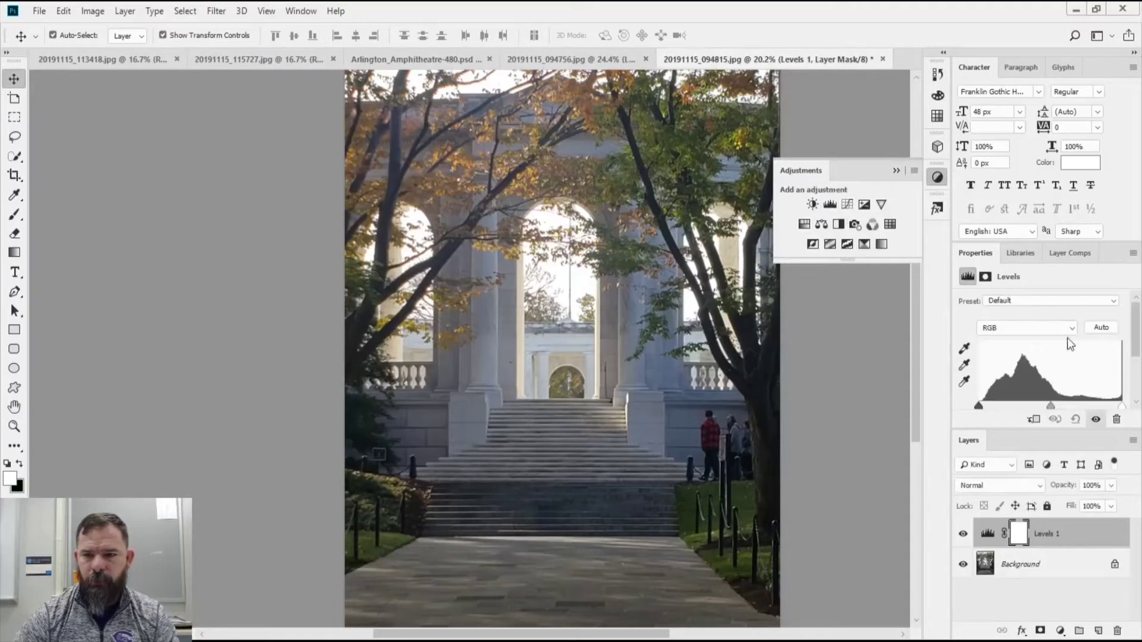
pyautogui.click(1094, 327)
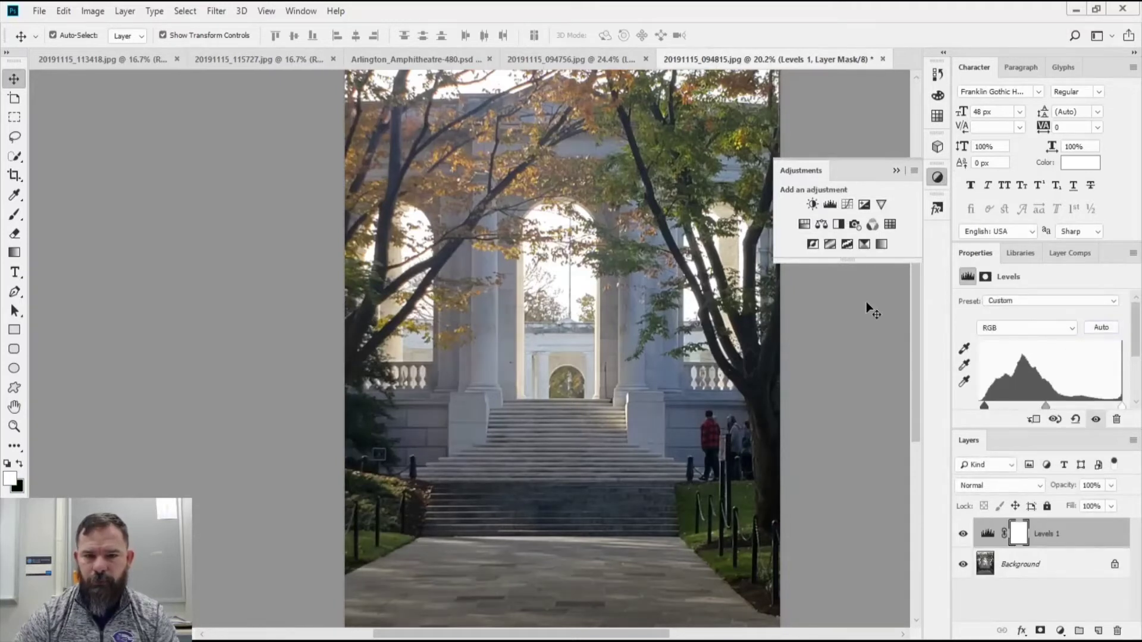
pyautogui.click(938, 75)
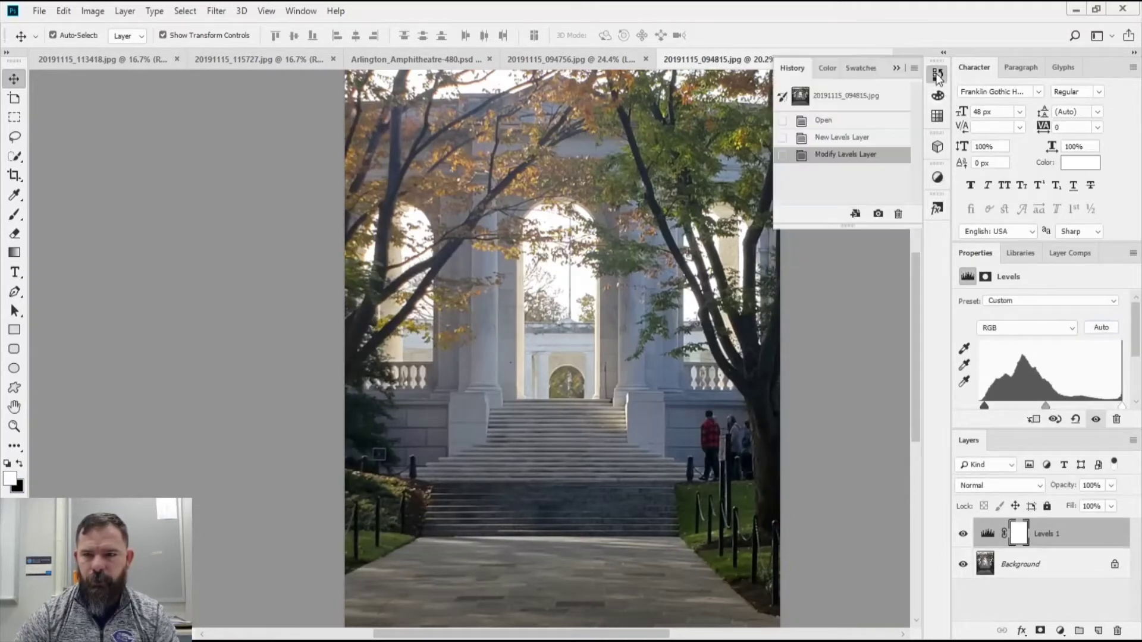
# Save a history snapshot of the automatic Levels correction and return the staircase photo to its opened state.
pyautogui.click(878, 215)
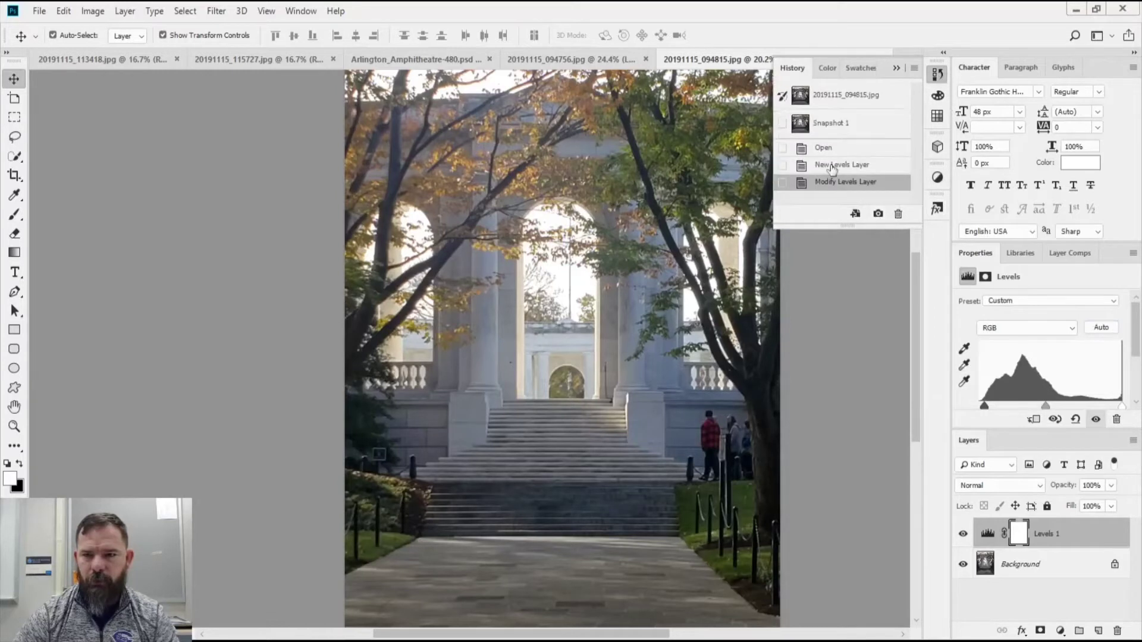
pyautogui.click(824, 148)
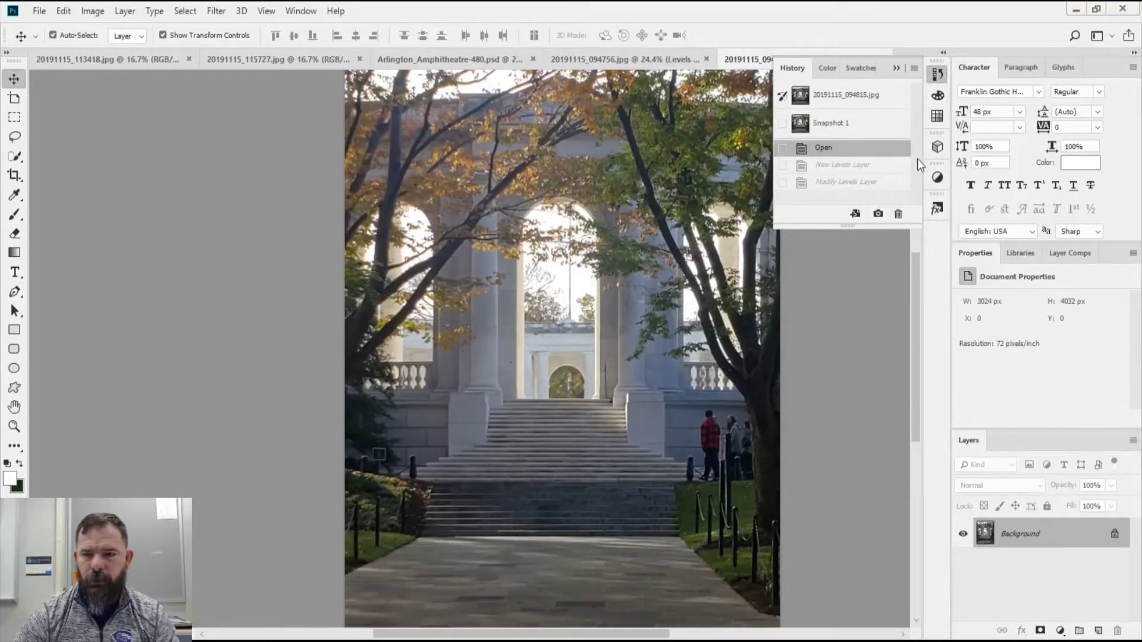
# Add a Levels adjustment layer to the staircase photo, auto-corrected with Find Dark & Light Colors and Snap Neutral Midtones.
pyautogui.click(938, 178)
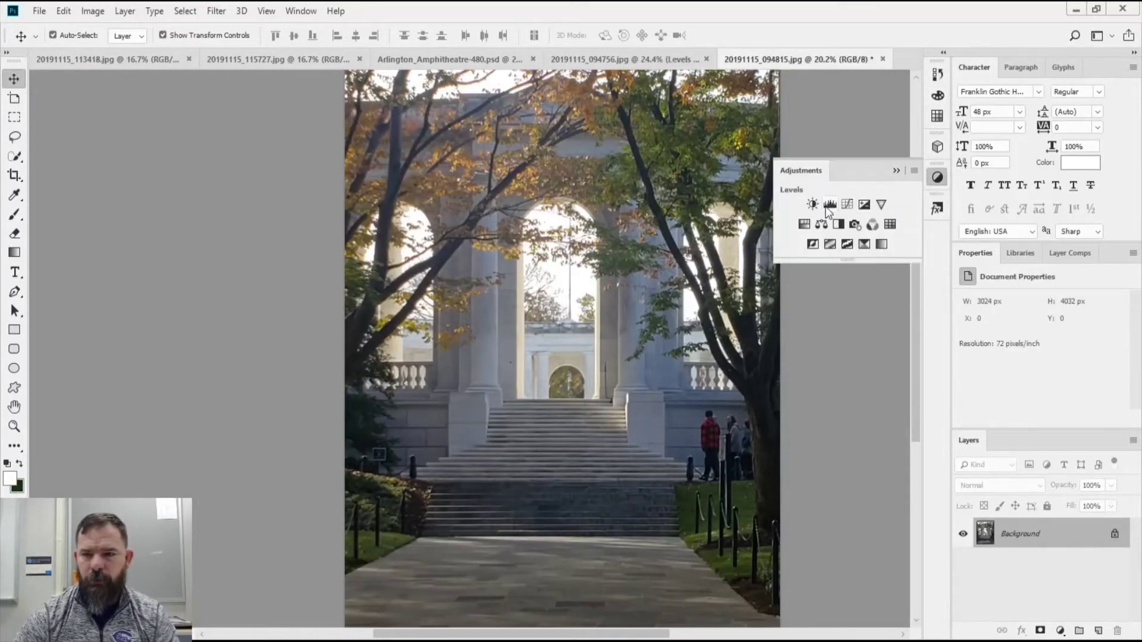
pyautogui.click(830, 205)
pyautogui.keyDown('alt'); pyautogui.click(1102, 327); pyautogui.keyUp('alt')
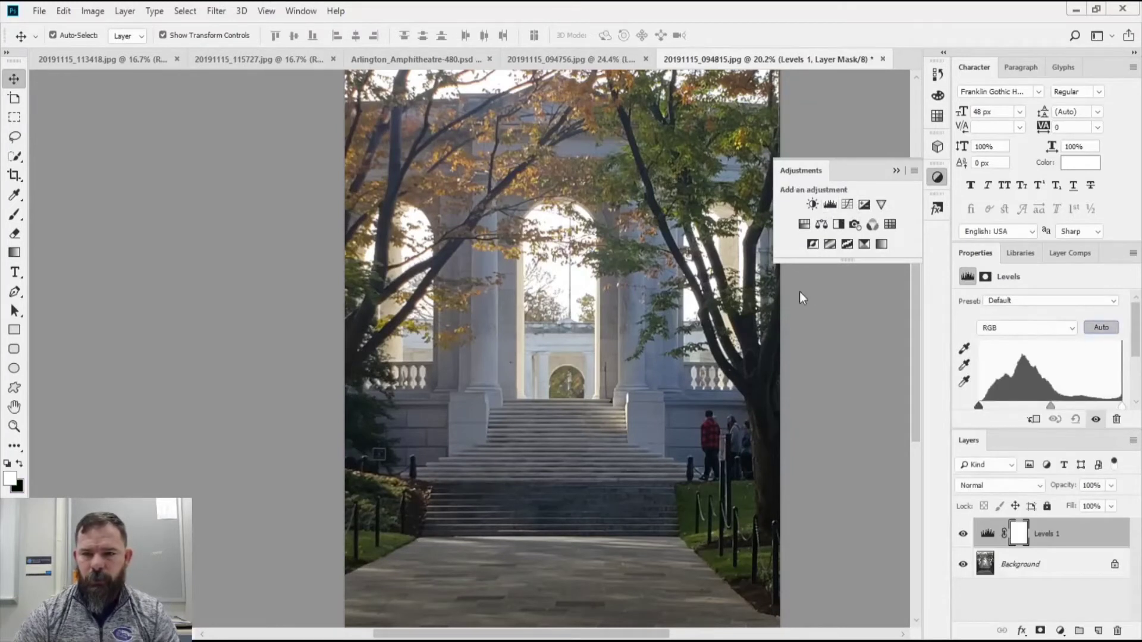
pyautogui.click(616, 206)
pyautogui.click(620, 187)
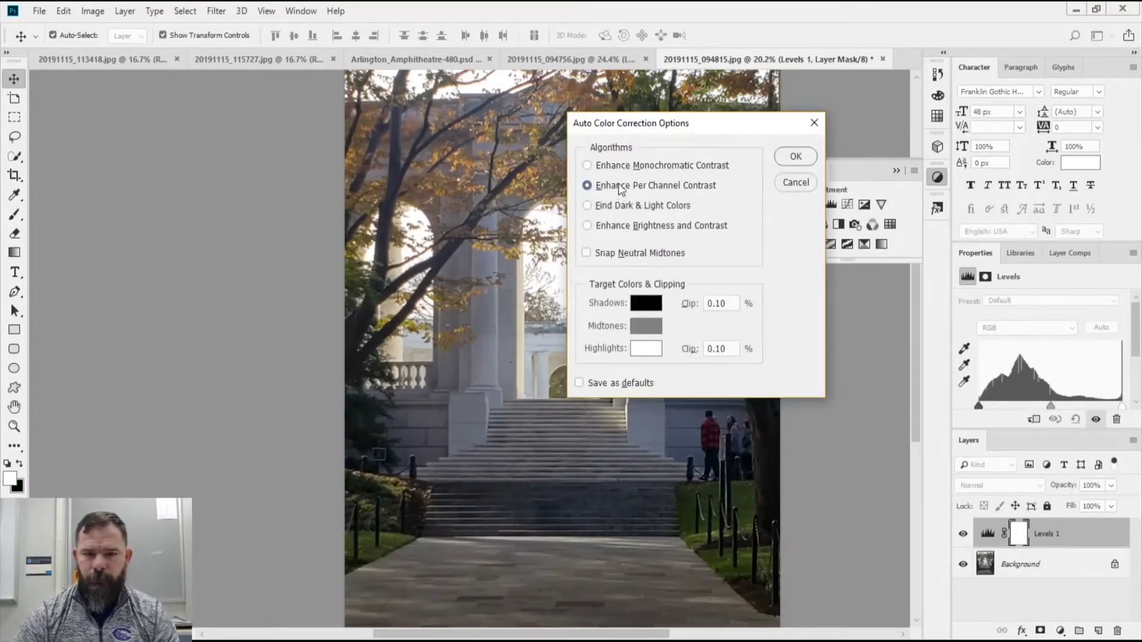
pyautogui.click(620, 168)
pyautogui.click(611, 208)
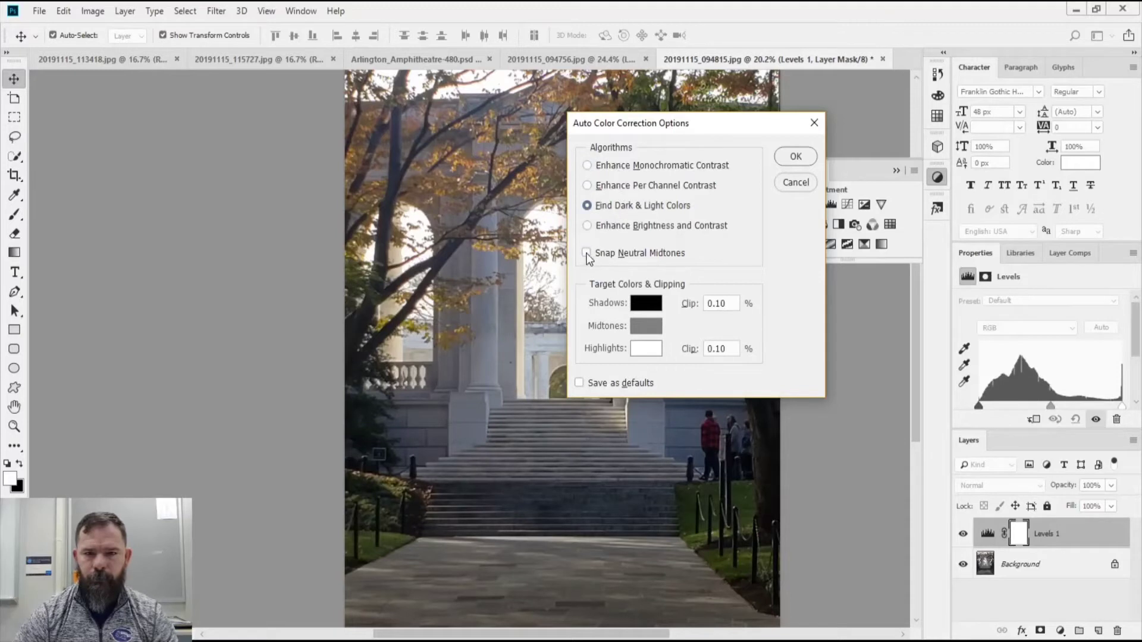
pyautogui.click(587, 254)
pyautogui.click(797, 156)
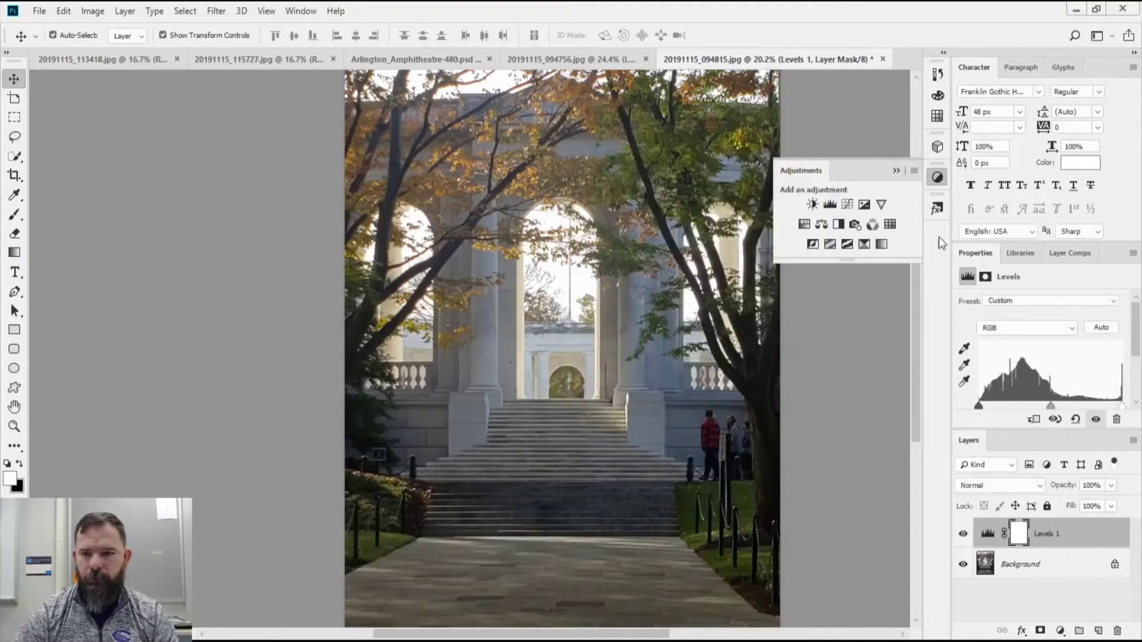
# Save a history snapshot of the staircase photo's Find Dark & Light Colors correction.
pyautogui.click(939, 74)
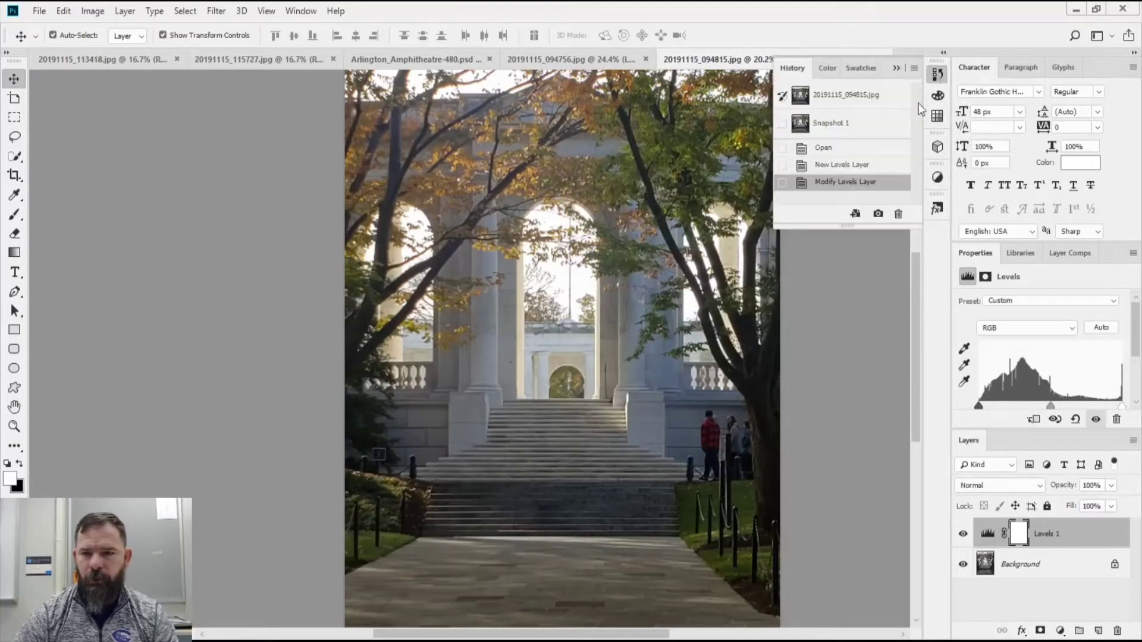
pyautogui.click(878, 215)
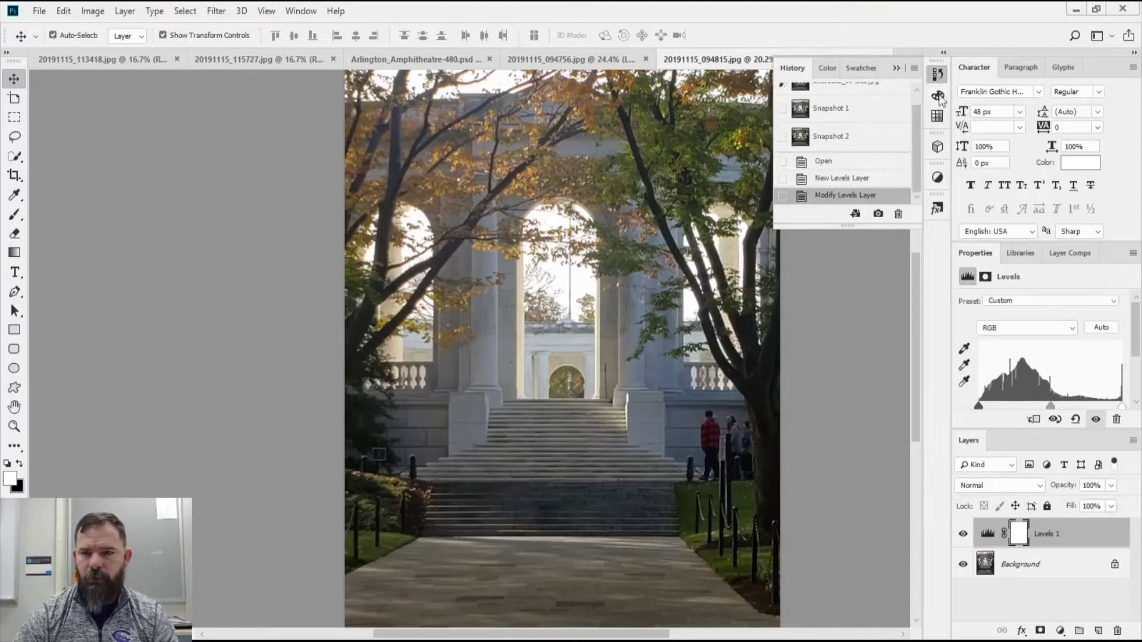
pyautogui.click(938, 75)
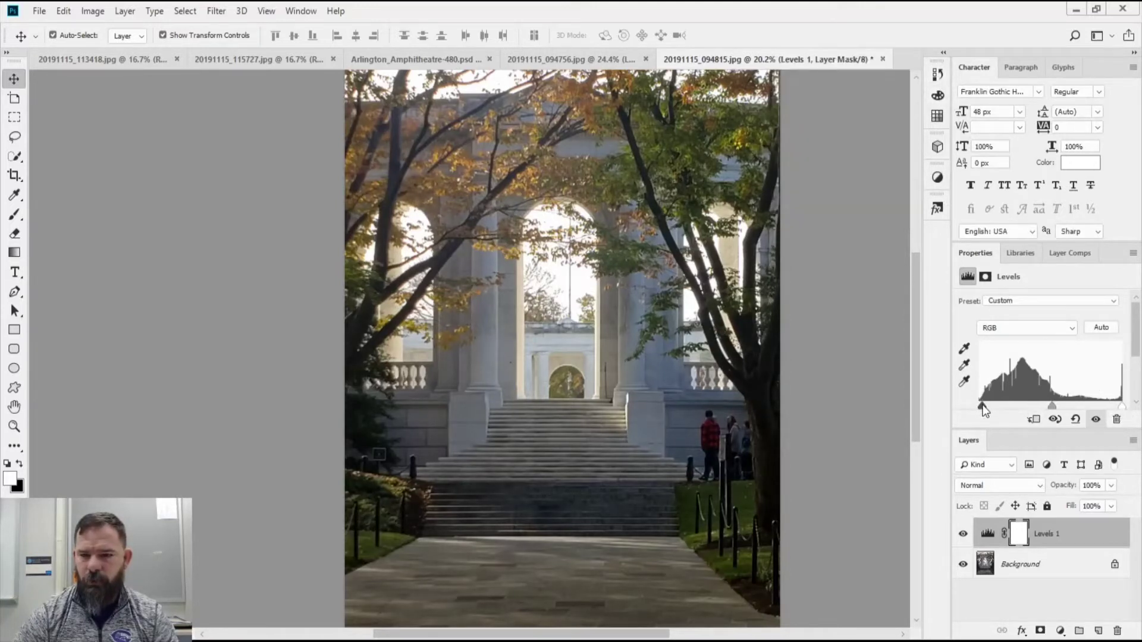
# Move the Levels shadow input point slightly inward and the highlight point further inward, and save the result as a history snapshot.
pyautogui.moveTo(982, 405); pyautogui.dragTo(984, 405)
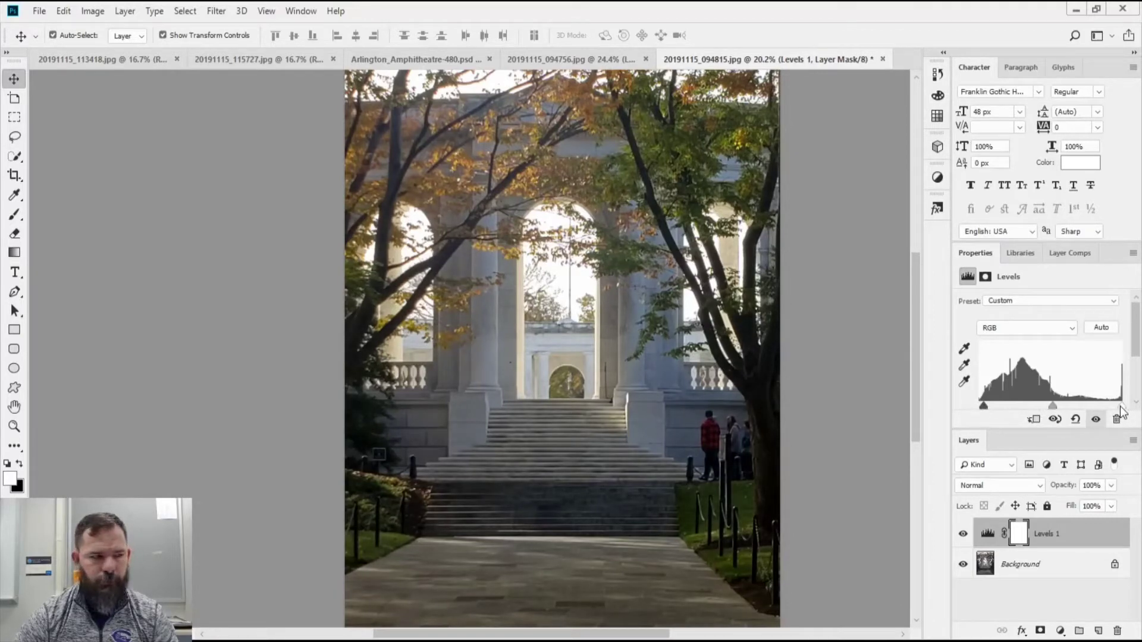
pyautogui.moveTo(1120, 406); pyautogui.dragTo(1040, 407)
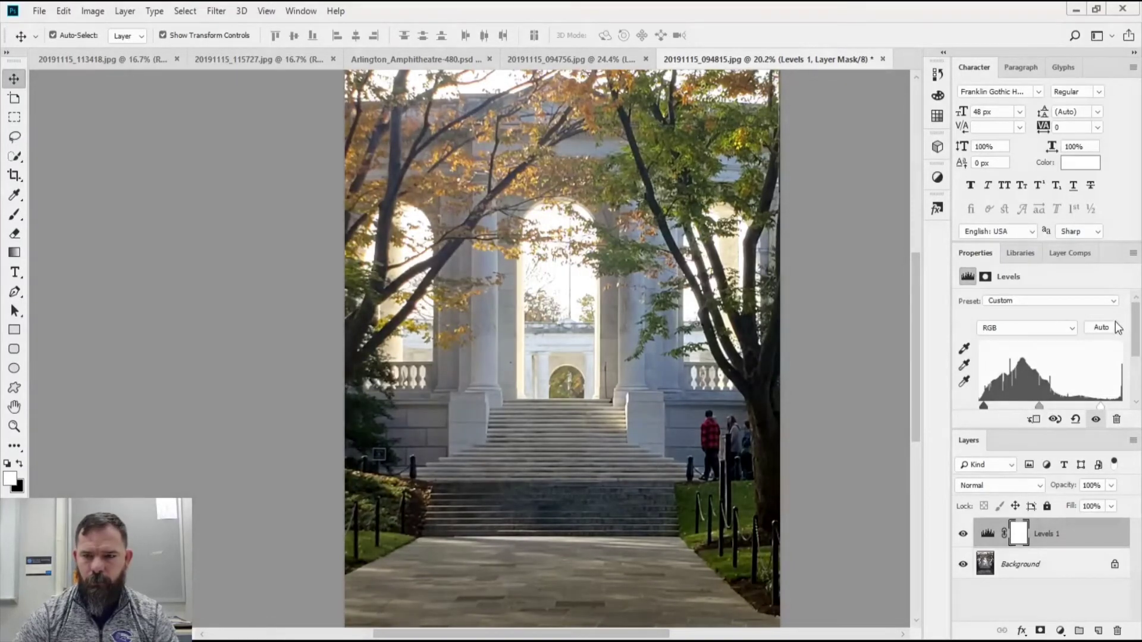
pyautogui.click(938, 75)
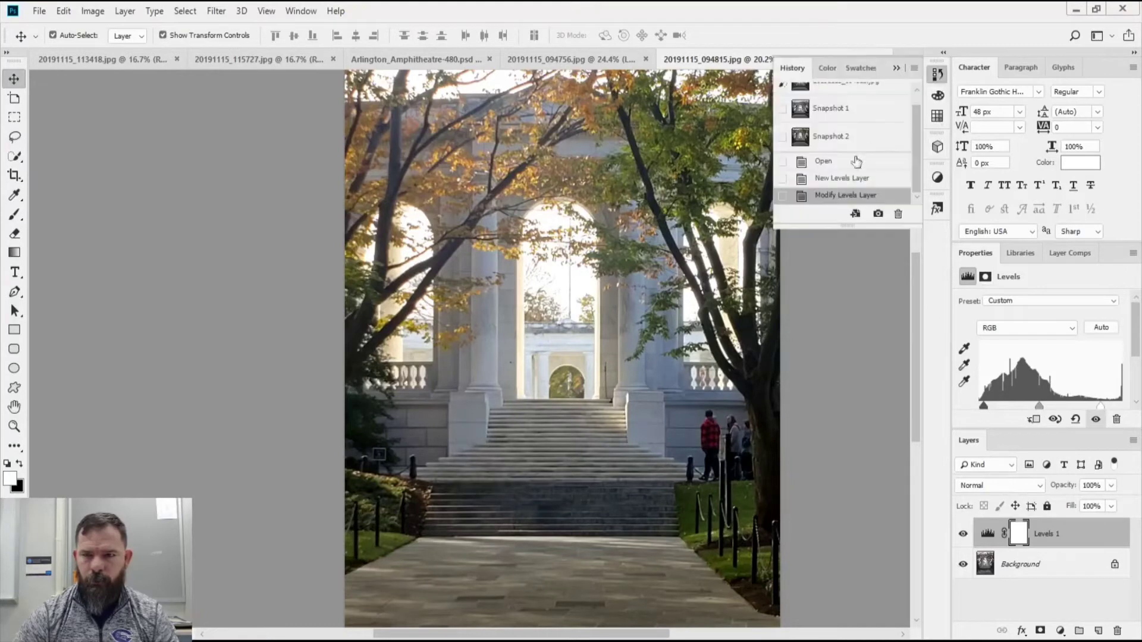
pyautogui.click(878, 215)
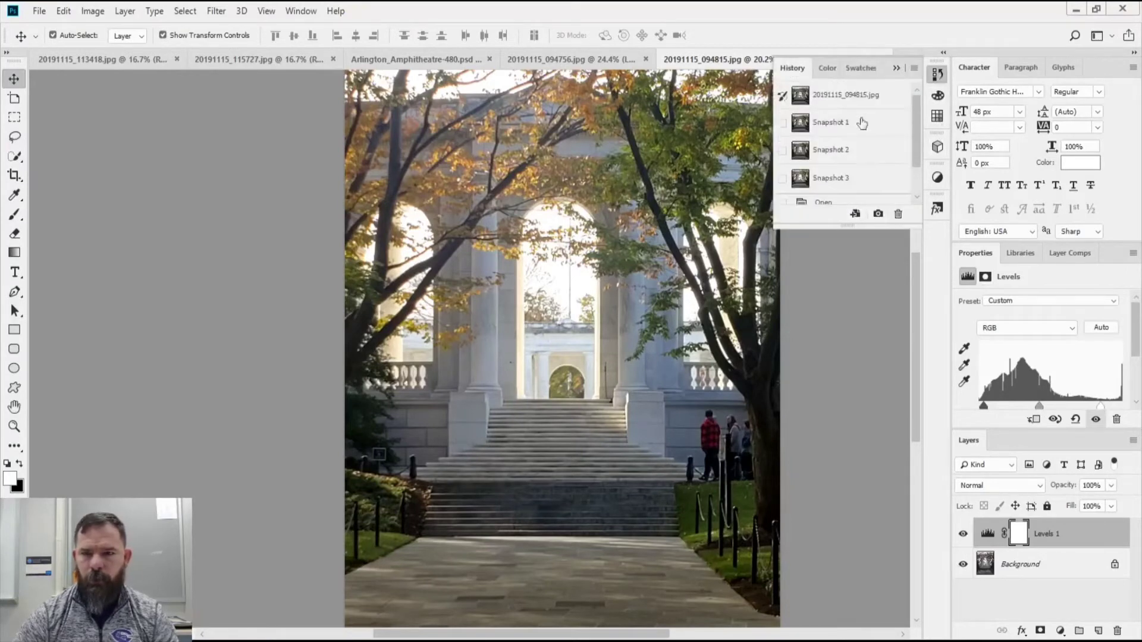
# Compare the original staircase photo with its three Levels snapshots, ending on the Find Dark & Light Colors version.
pyautogui.click(848, 96)
pyautogui.click(840, 122)
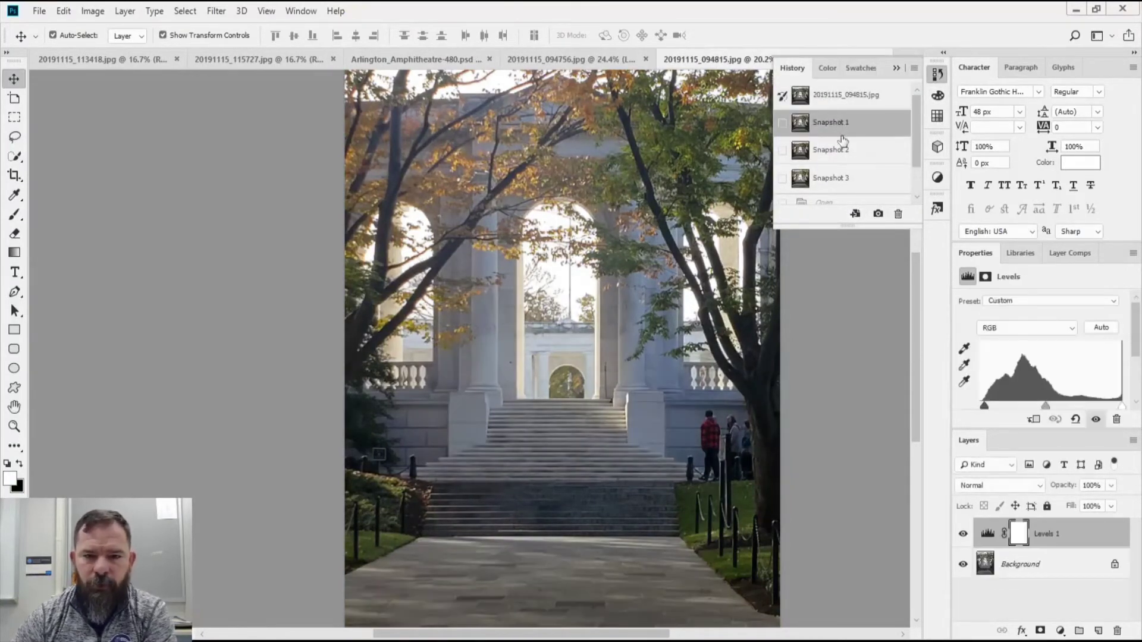
pyautogui.click(845, 152)
pyautogui.click(843, 182)
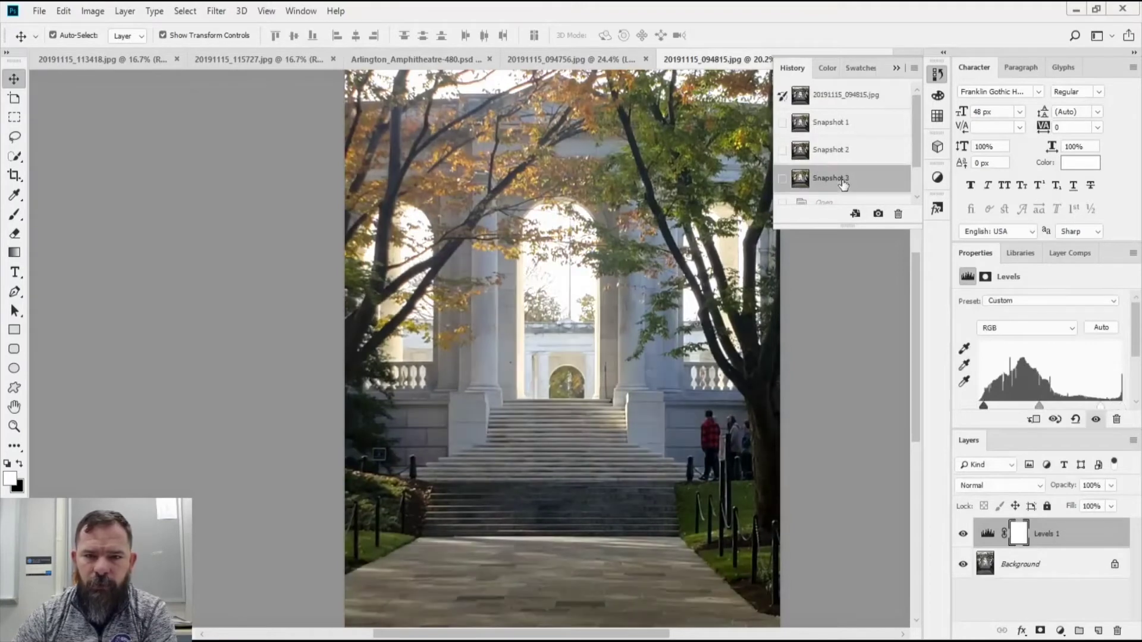
pyautogui.click(841, 153)
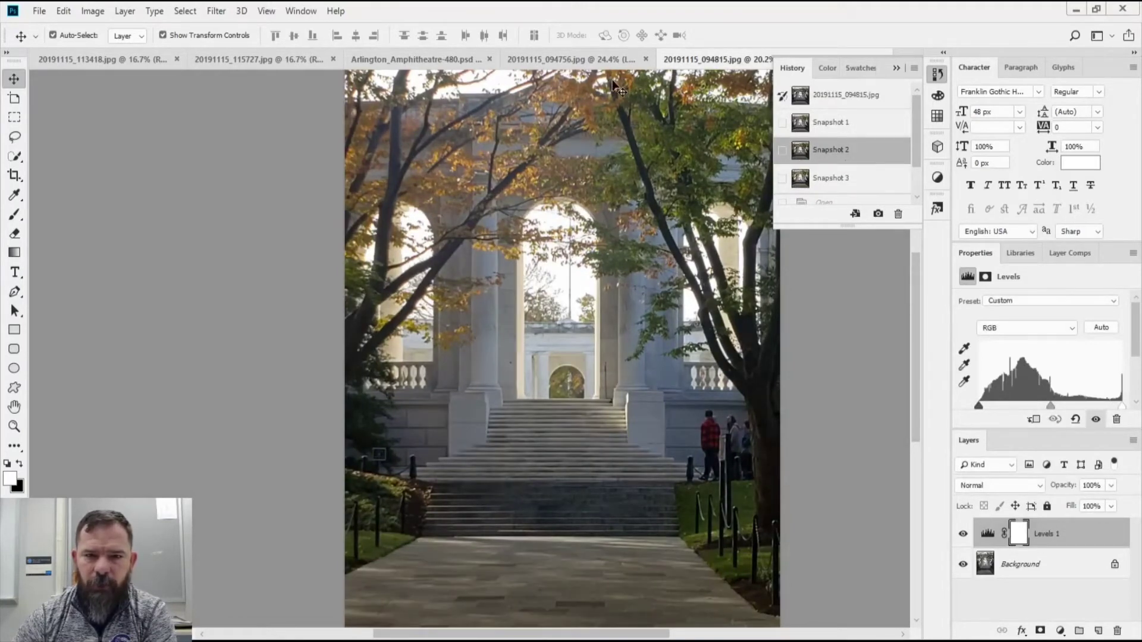
# Switch to Arlington_Amphitheatre-480.psd and return it to its opened state, before the Dodge strokes.
pyautogui.click(591, 59)
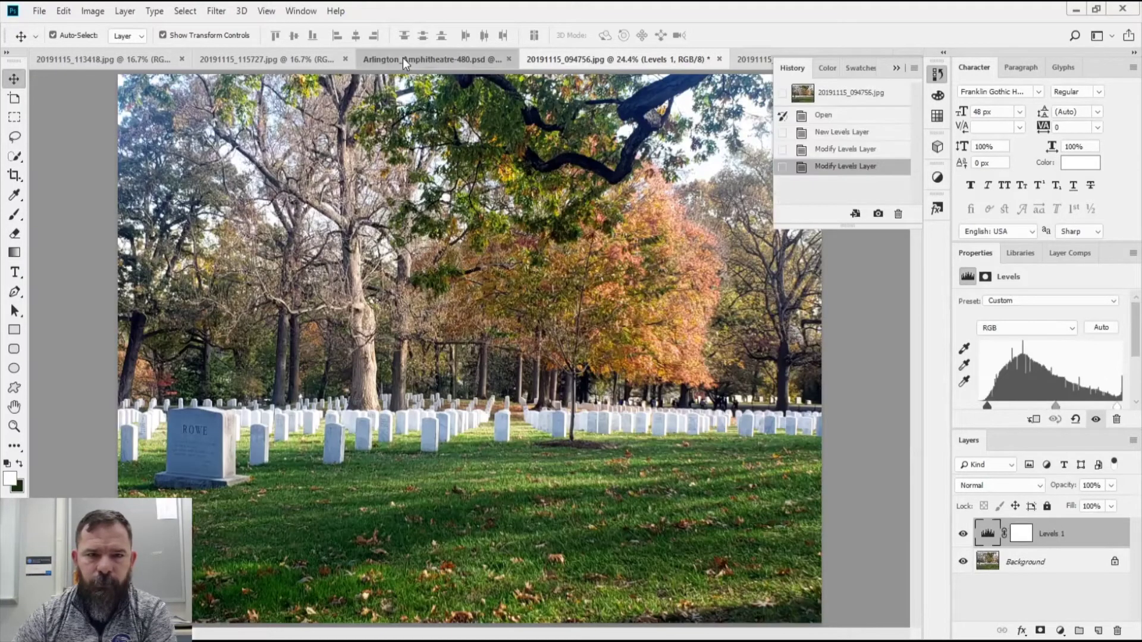
pyautogui.click(402, 58)
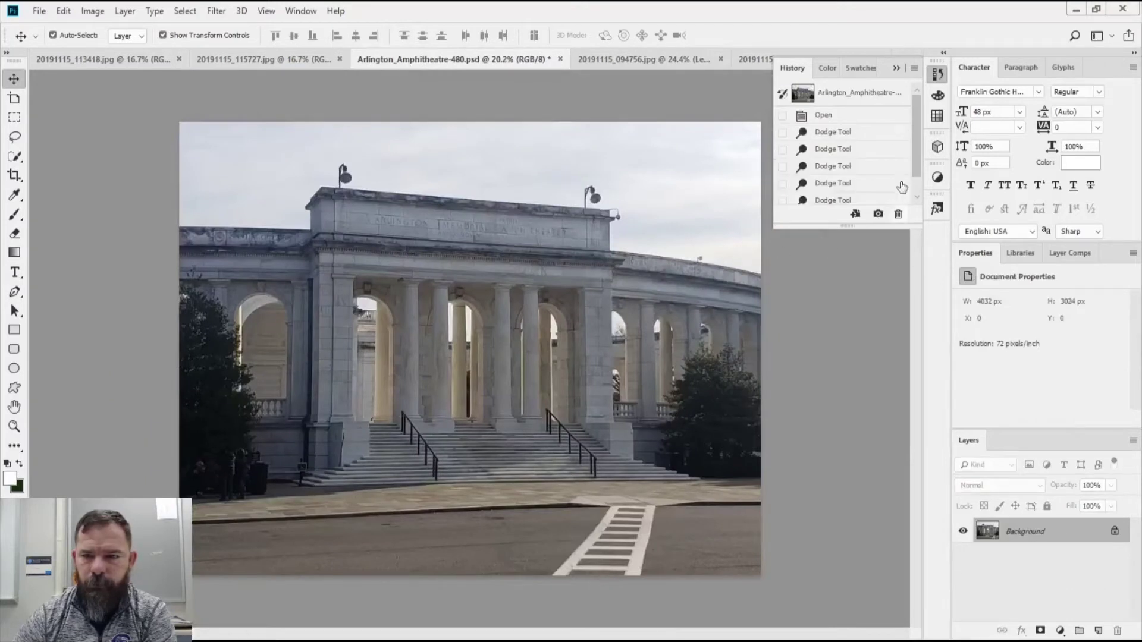
pyautogui.click(840, 116)
# Add a Levels adjustment layer with the default automatic correction to the amphitheatre photo and save a history snapshot.
pyautogui.click(940, 180)
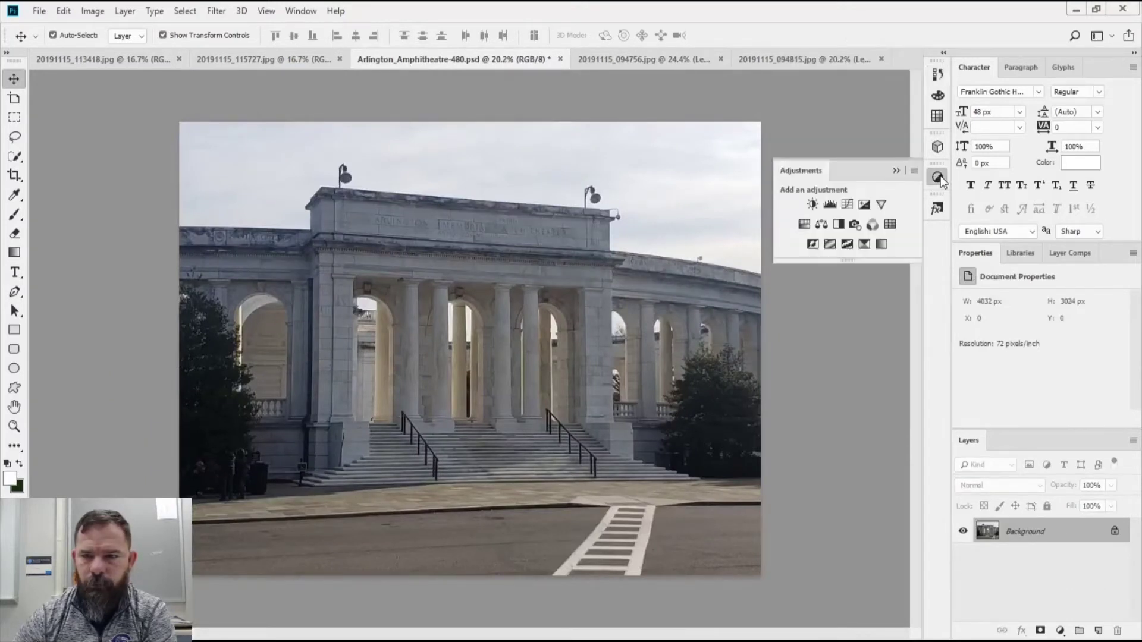
pyautogui.click(830, 205)
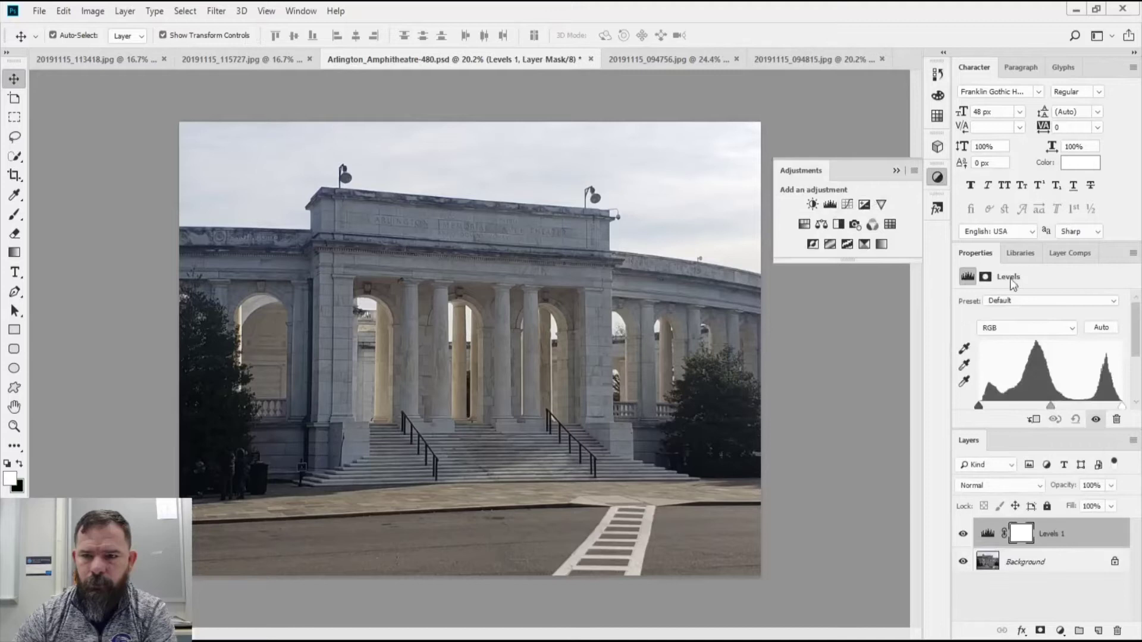
pyautogui.click(1102, 328)
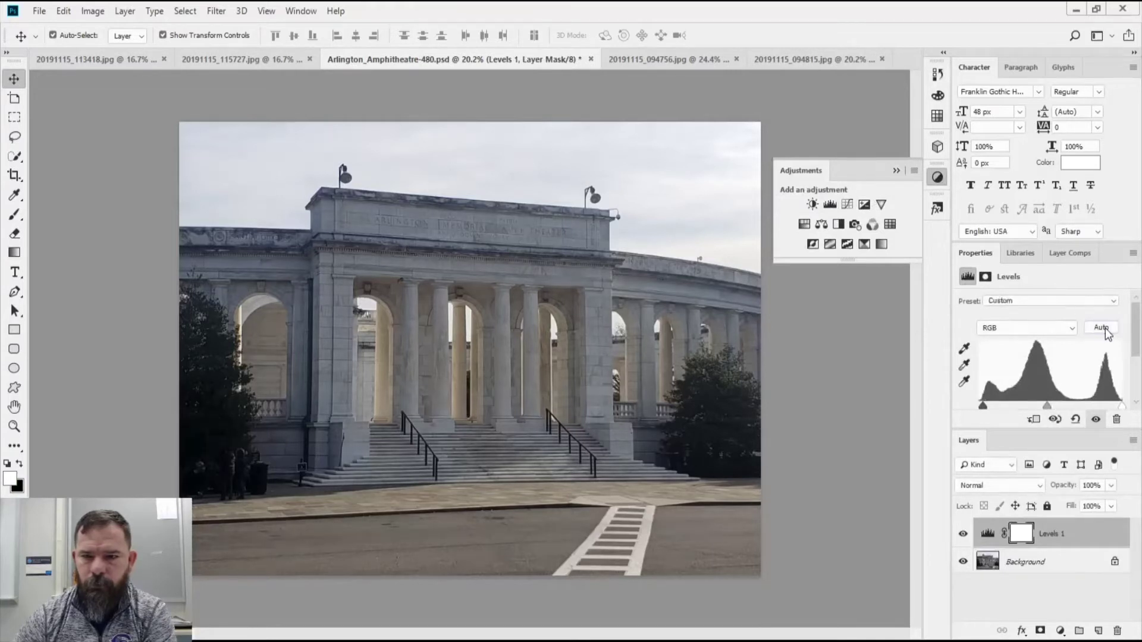
pyautogui.click(937, 75)
pyautogui.click(878, 214)
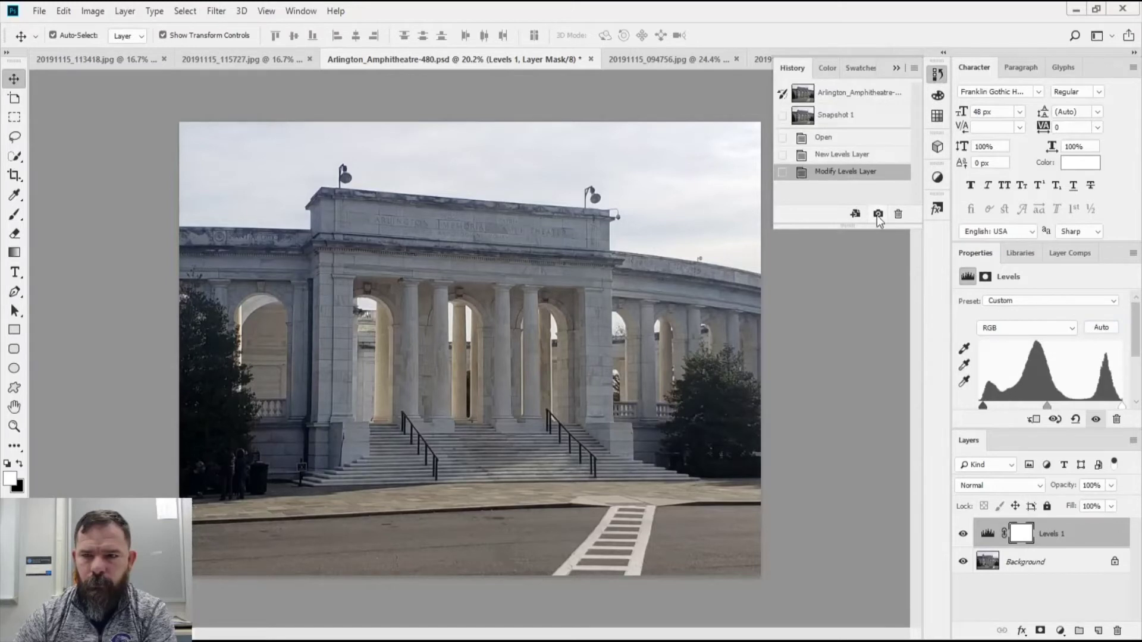
# Return to the unmodified Levels layer, auto-correct it with Find Dark & Light Colors and Snap Neutral Midtones, and save a history snapshot.
pyautogui.click(830, 156)
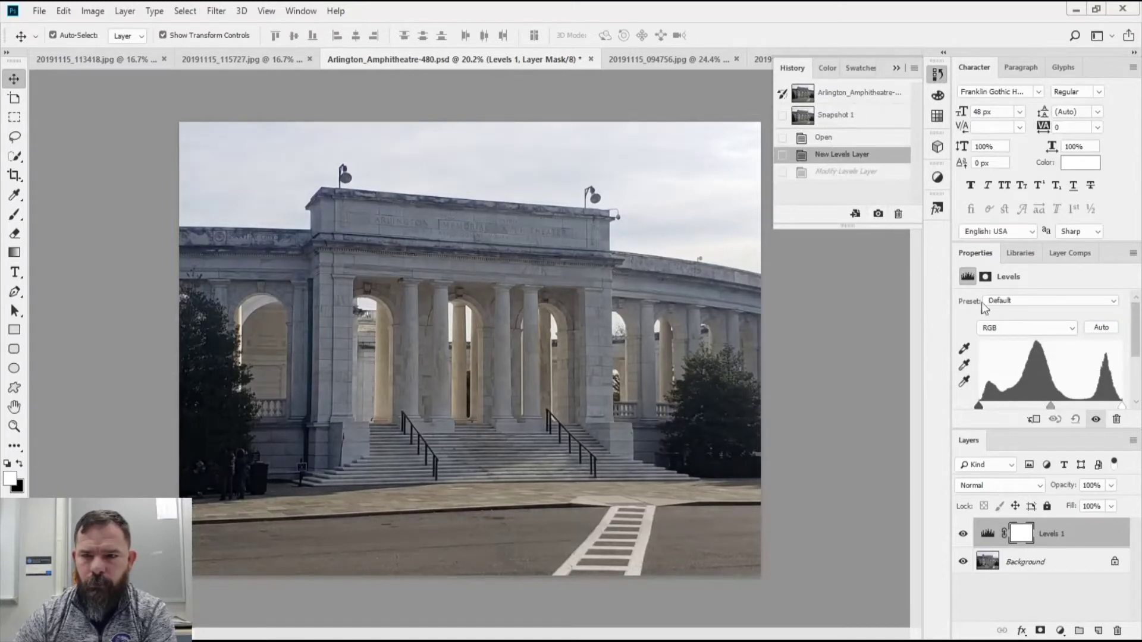
pyautogui.keyDown('alt'); pyautogui.click(1101, 328); pyautogui.keyUp('alt')
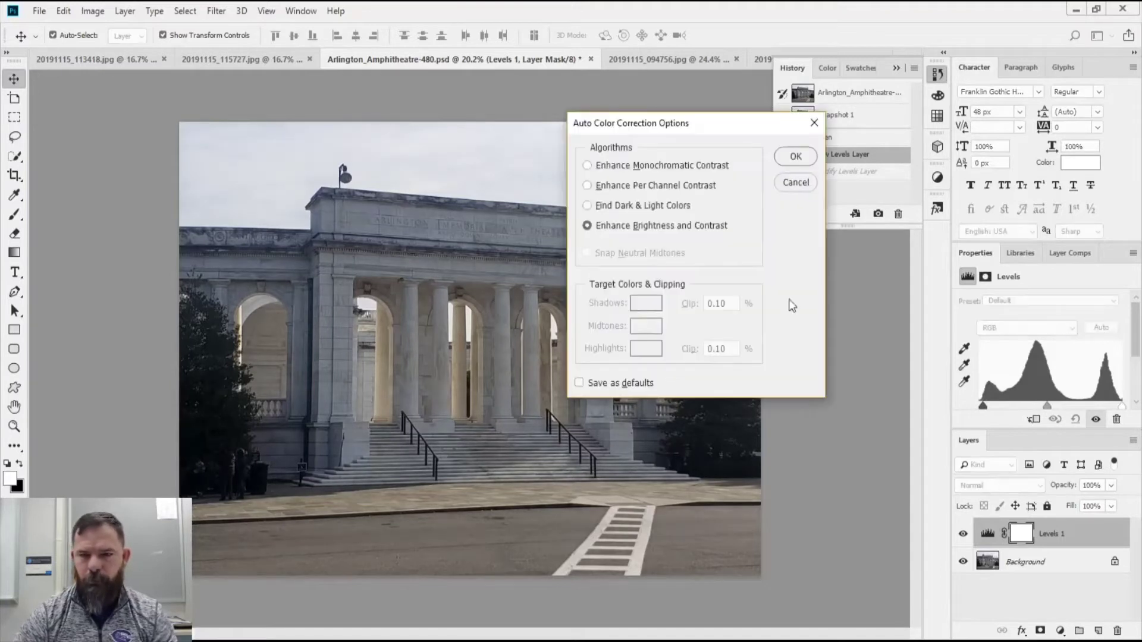
pyautogui.click(612, 208)
pyautogui.click(587, 254)
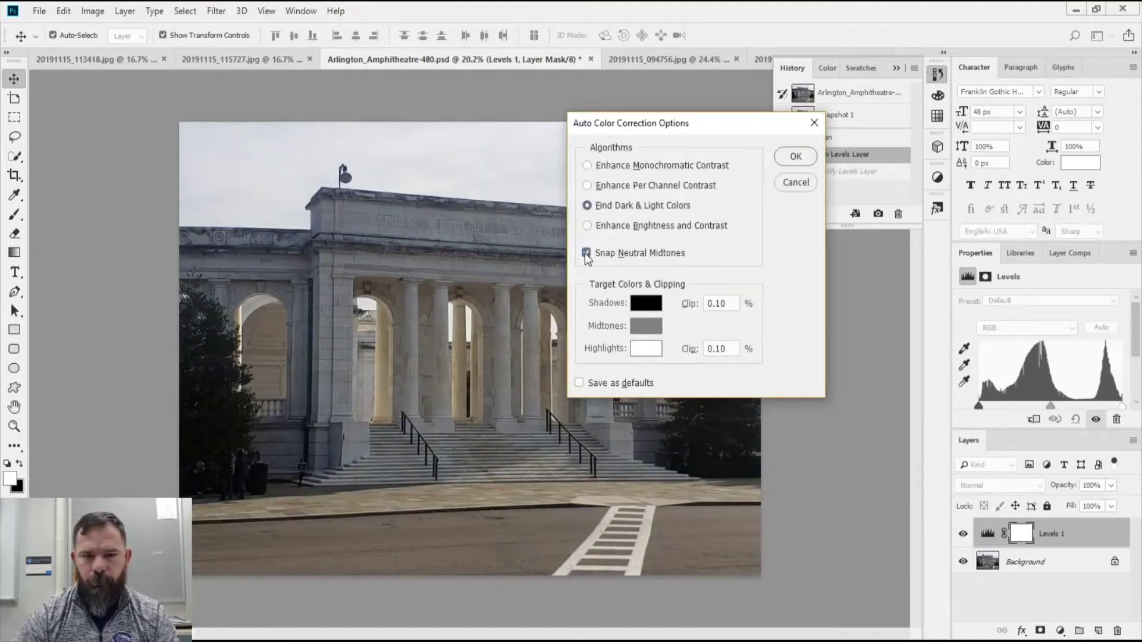
pyautogui.click(796, 156)
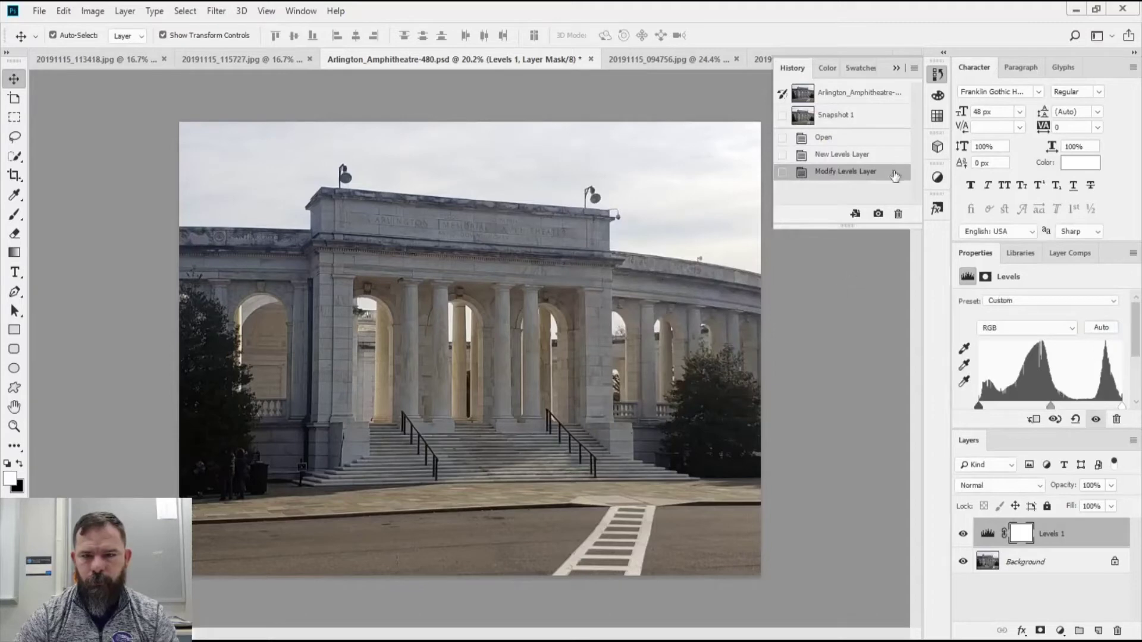
pyautogui.click(878, 214)
# Move the amphitheatre's Levels highlight and shadow input points well inward, fine-tune the midtones, and save a history snapshot.
pyautogui.moveTo(1122, 406); pyautogui.dragTo(1076, 402)
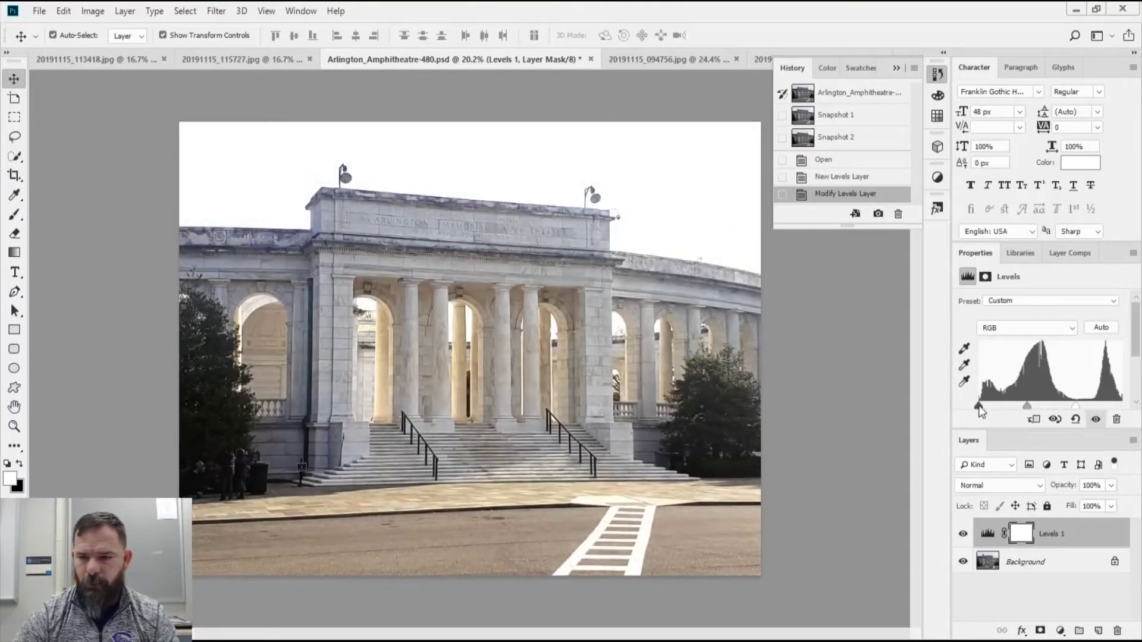
pyautogui.moveTo(980, 407); pyautogui.dragTo(1035, 412)
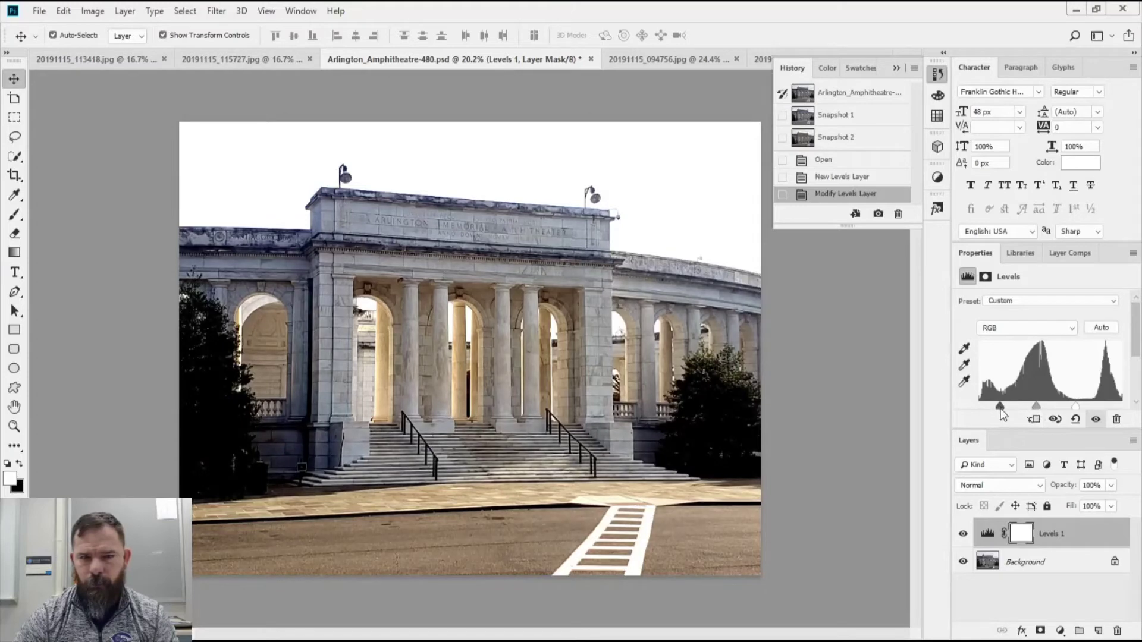
pyautogui.moveTo(1002, 410); pyautogui.dragTo(1039, 411)
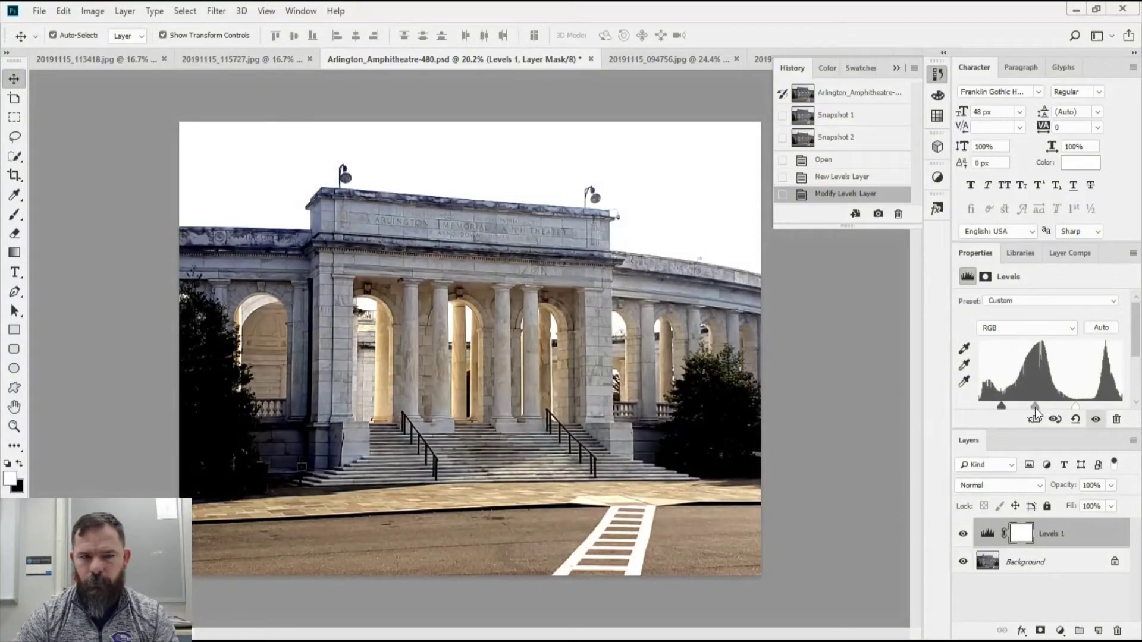
pyautogui.click(878, 214)
# Compare the original amphitheatre photo with its manually adjusted Levels snapshot, ending on the original.
pyautogui.click(856, 159)
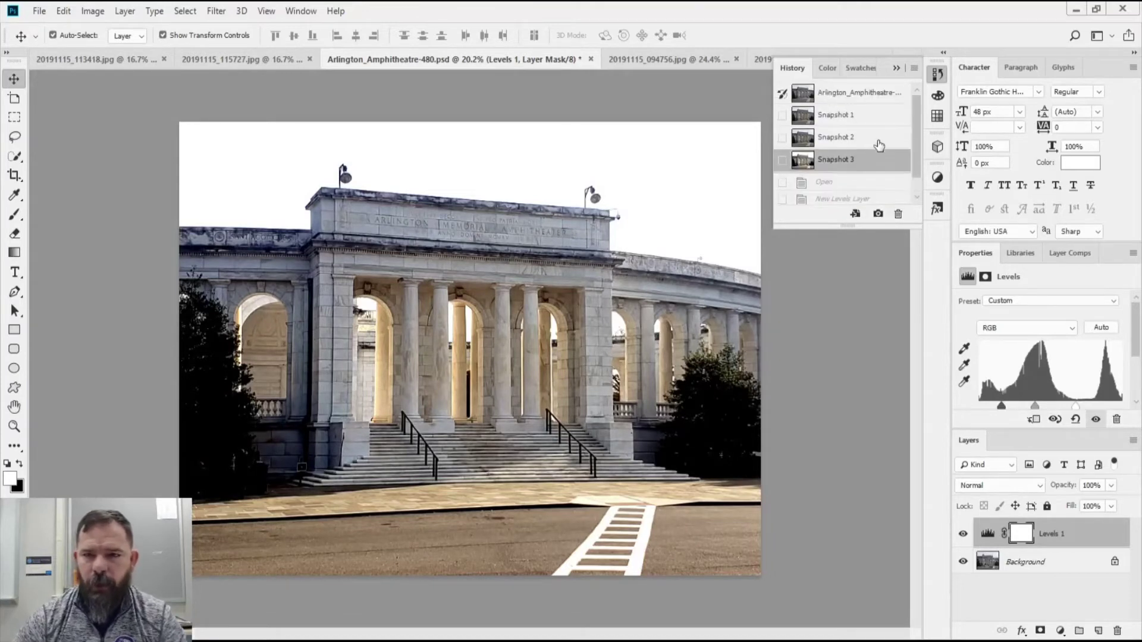
pyautogui.click(862, 94)
pyautogui.click(839, 162)
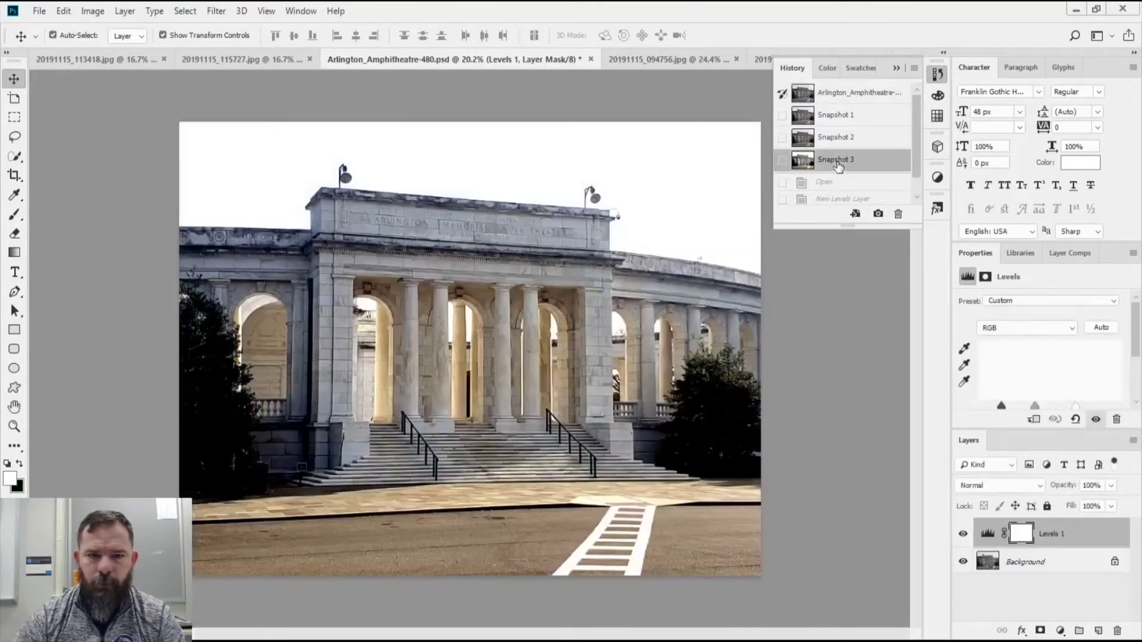
pyautogui.click(840, 95)
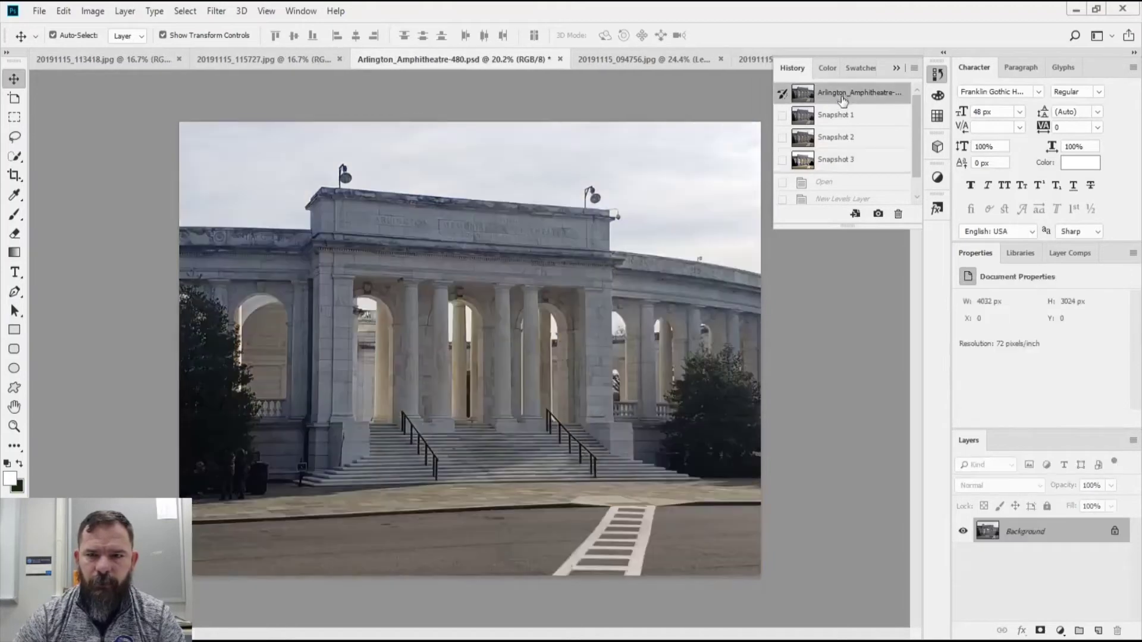
pyautogui.click(832, 163)
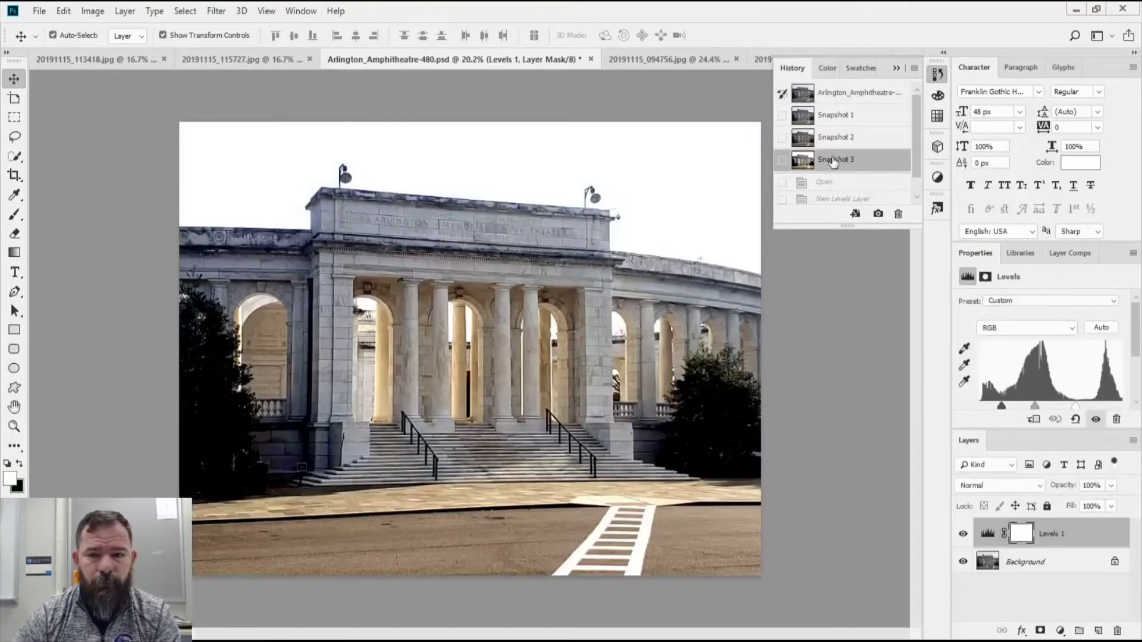
pyautogui.click(842, 98)
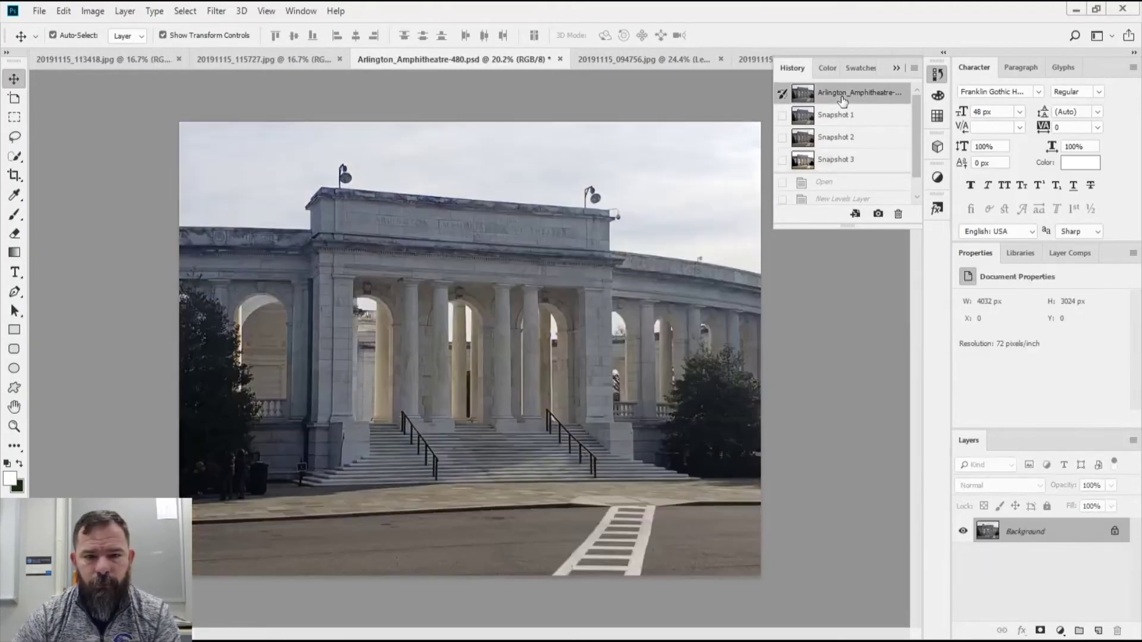
# Restore the amphitheatre photo's manually adjusted Levels version from Snapshot 3.
pyautogui.click(837, 162)
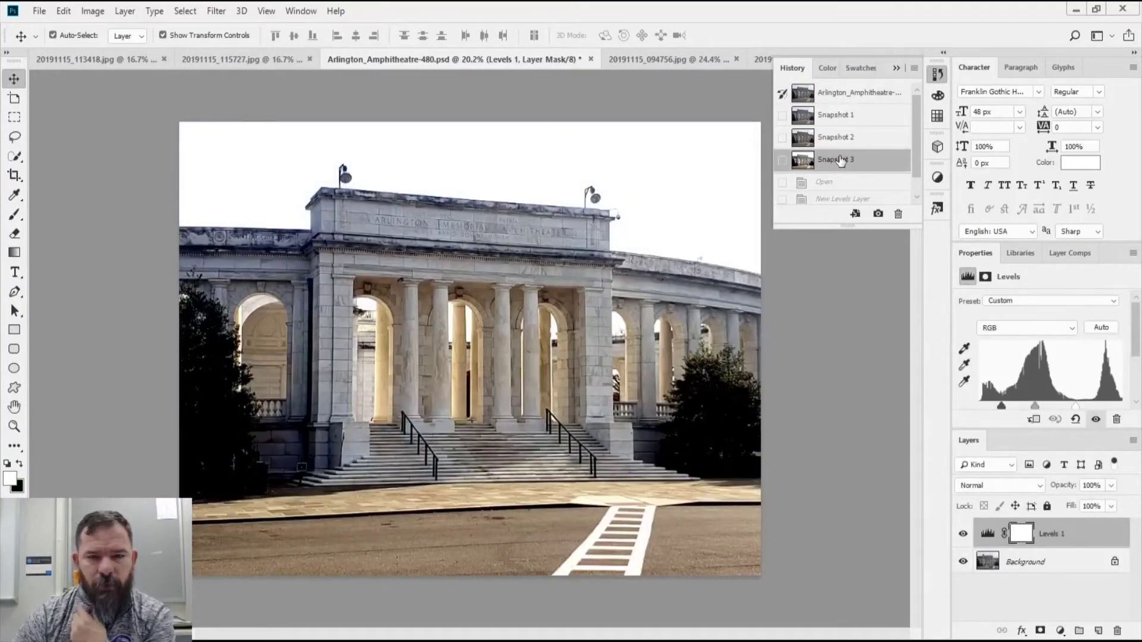
# Add a Levels adjustment layer with the default automatic correction to 20191115_115727.jpg and save a history snapshot.
pyautogui.click(202, 62)
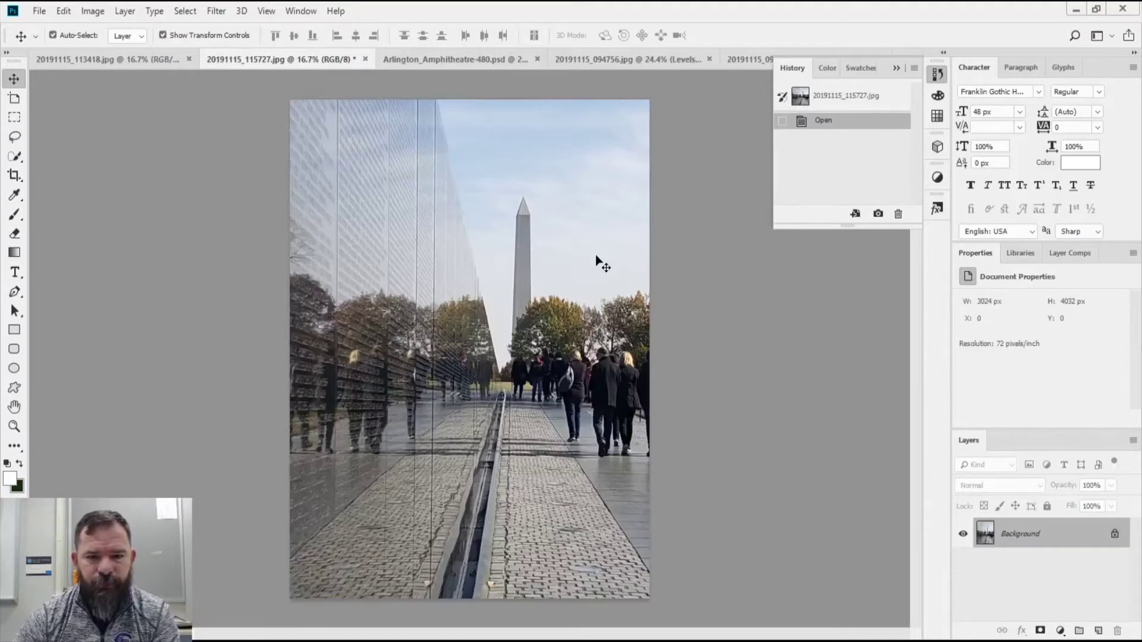
pyautogui.click(937, 180)
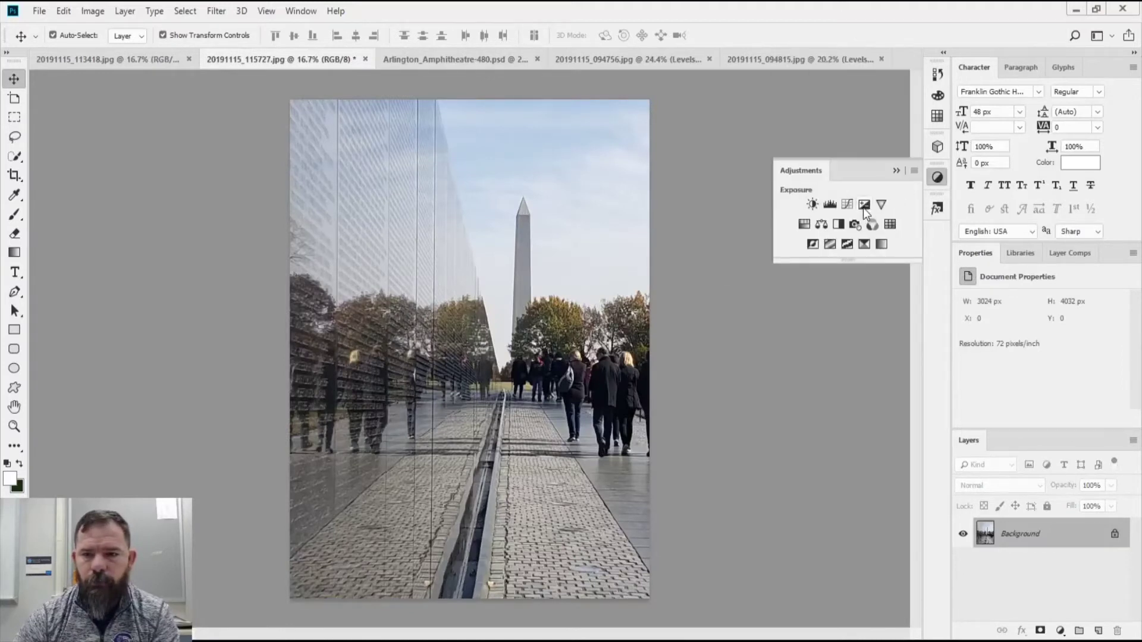
pyautogui.click(830, 205)
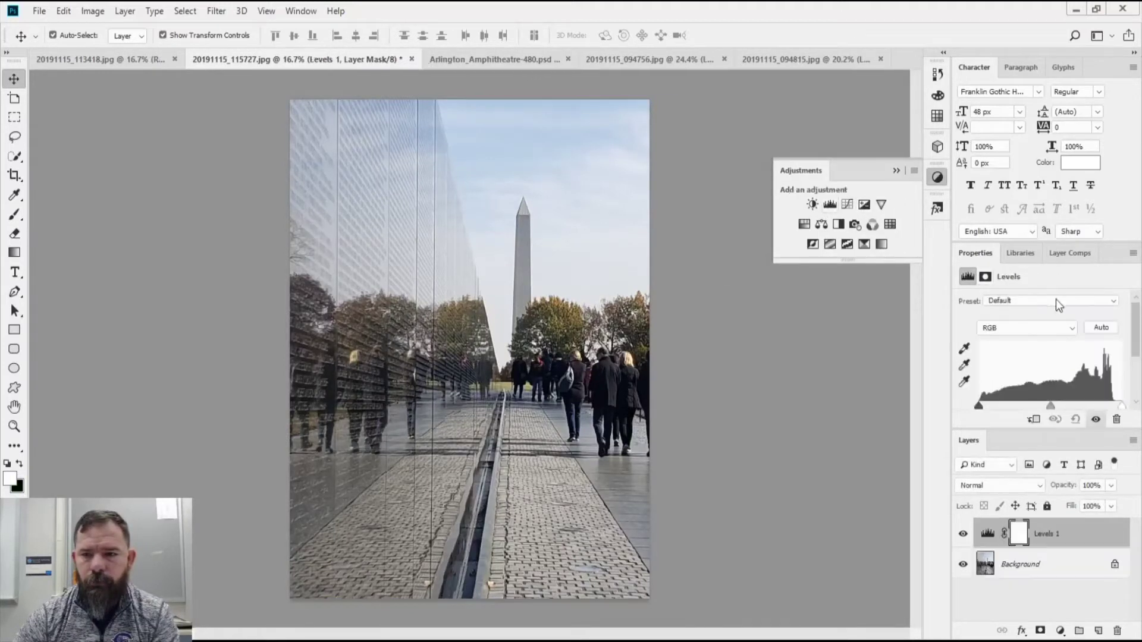
pyautogui.click(1101, 327)
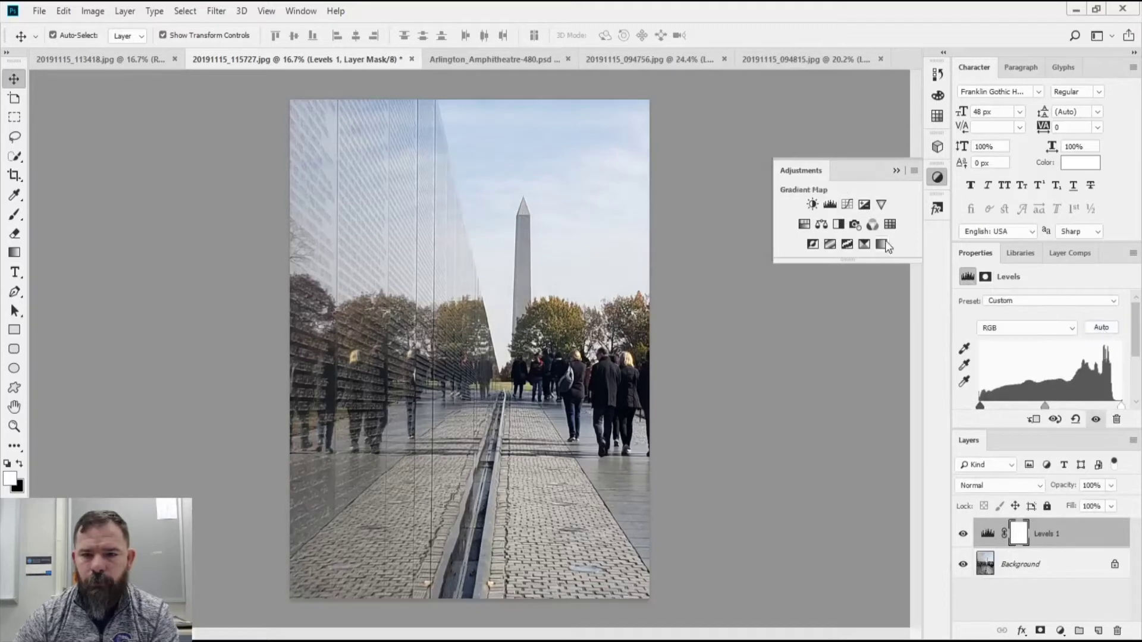
pyautogui.click(938, 75)
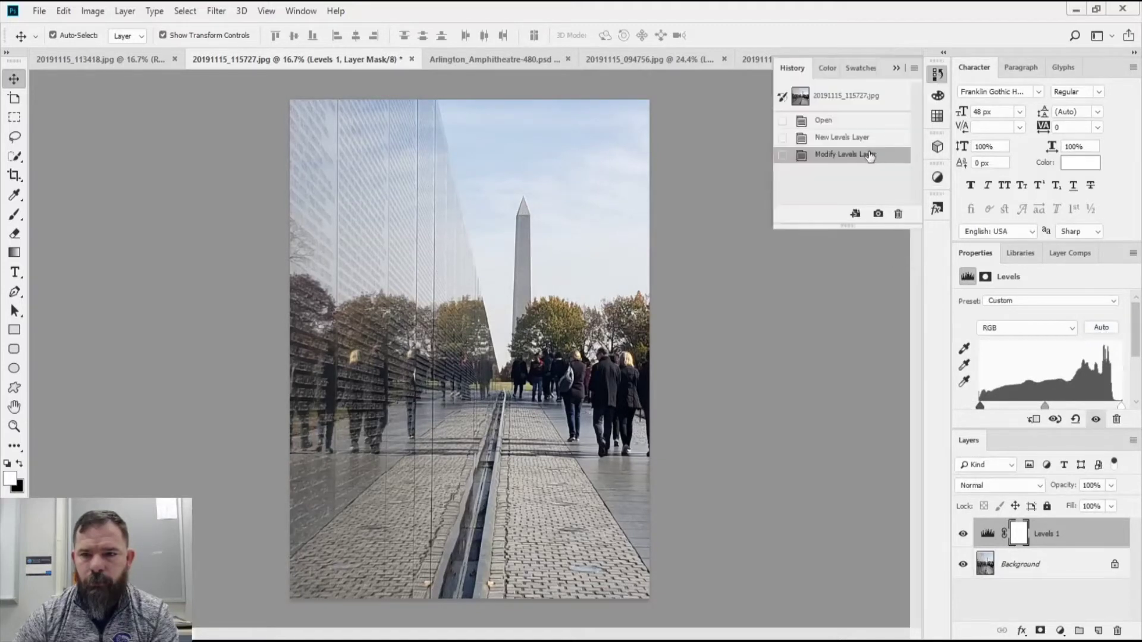
pyautogui.click(878, 214)
# Revert the monument photo to its opened state and add a Levels layer auto-corrected with Find Dark & Light Colors and Snap Neutral Midtones.
pyautogui.click(823, 149)
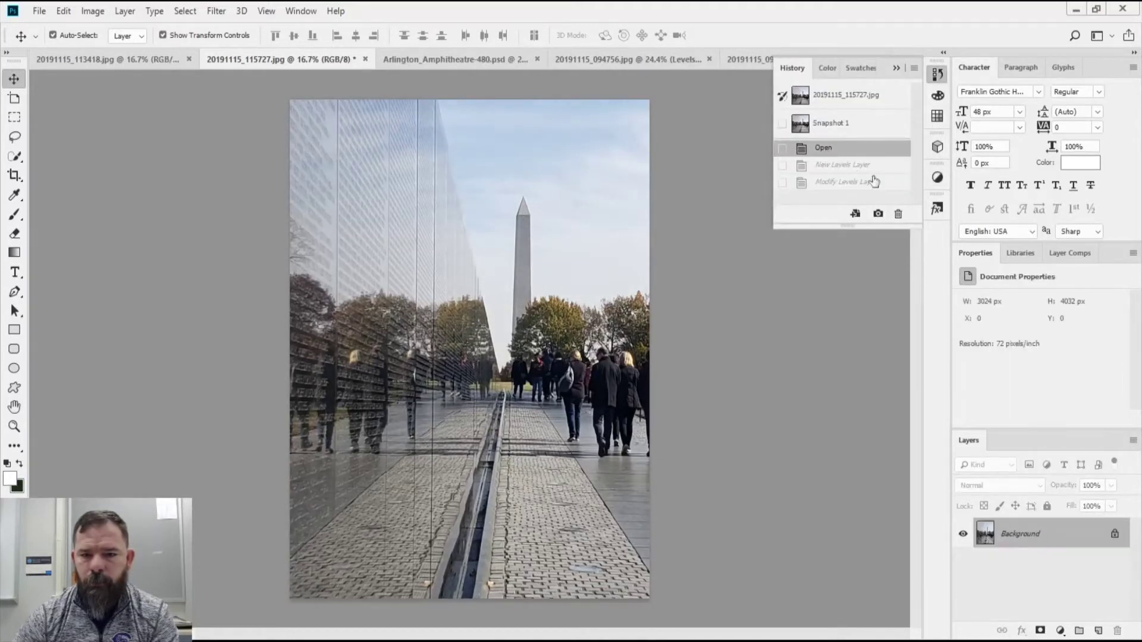
pyautogui.click(937, 178)
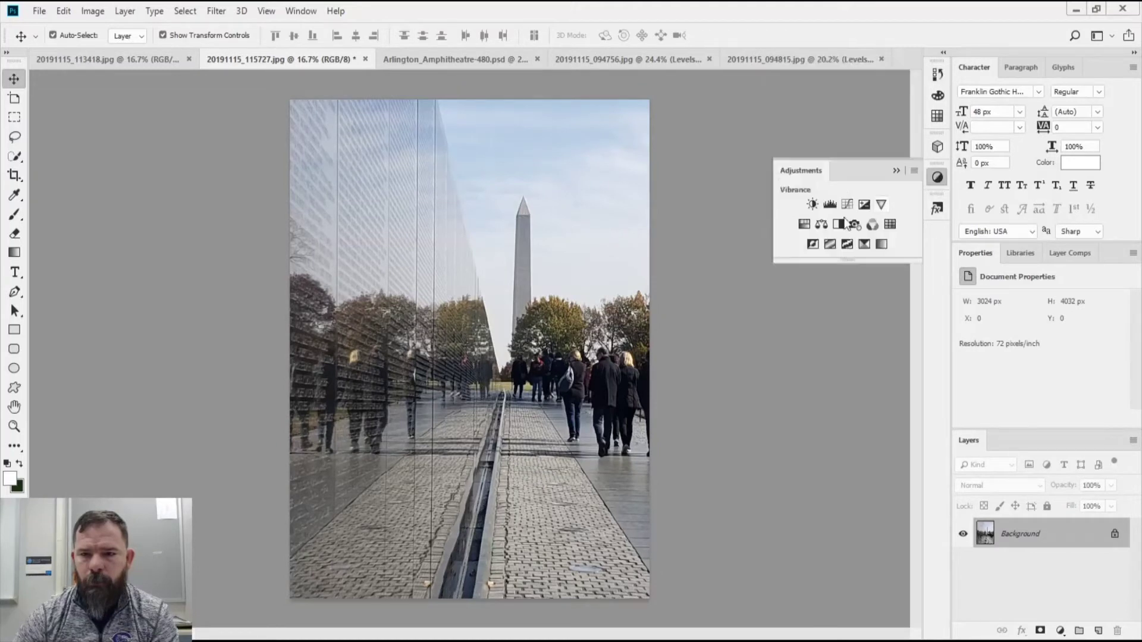
pyautogui.click(830, 204)
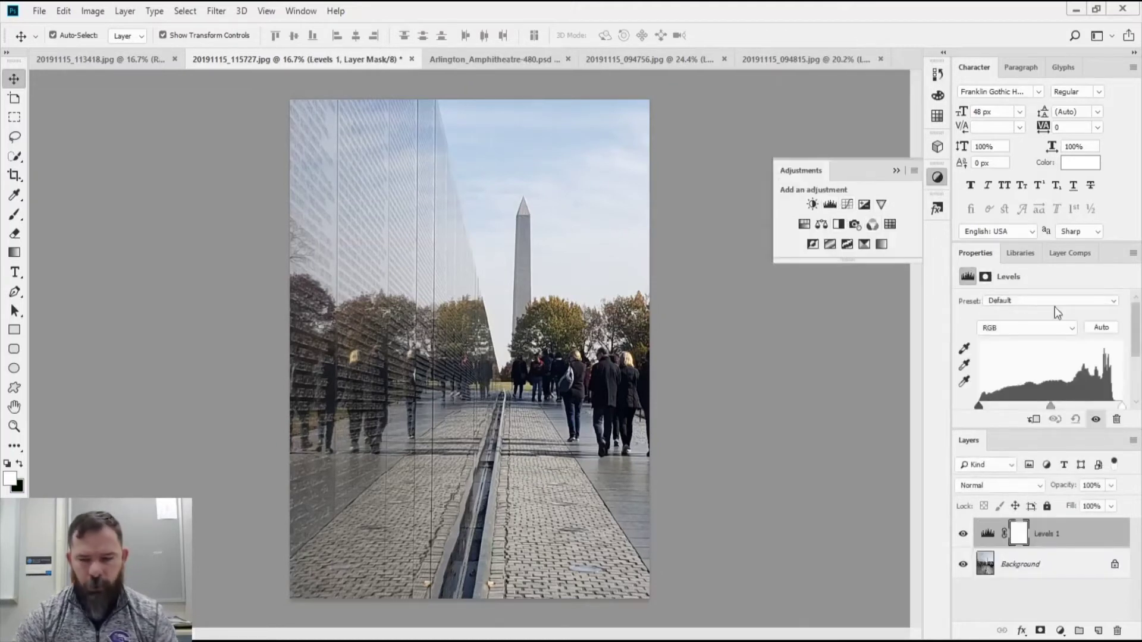
pyautogui.keyDown('alt'); pyautogui.click(1105, 328); pyautogui.keyUp('alt')
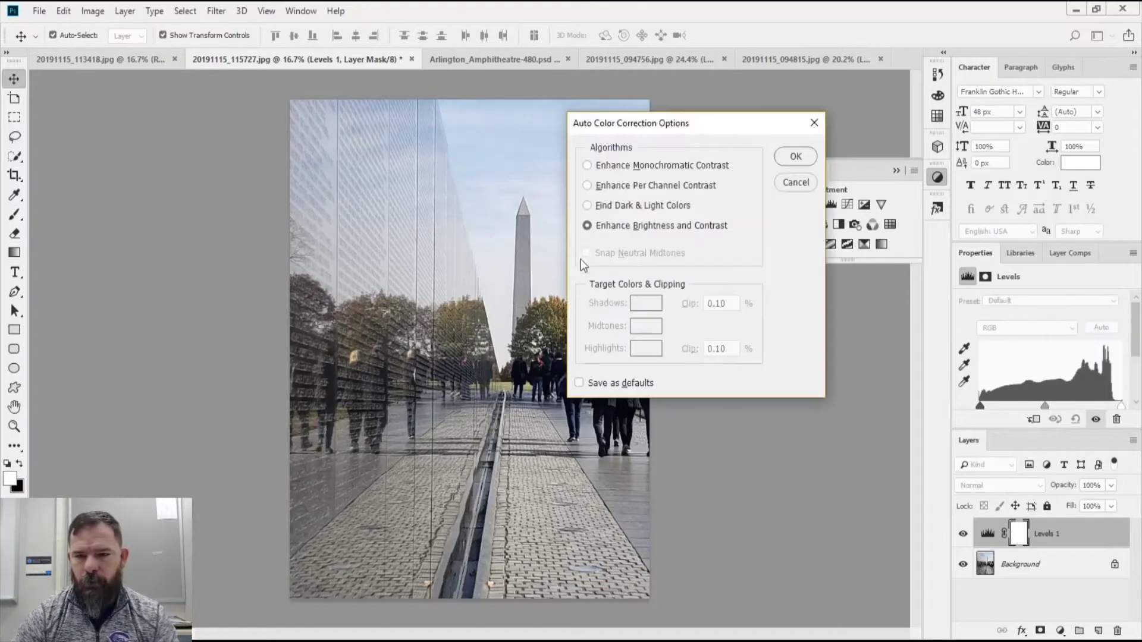
pyautogui.click(628, 205)
pyautogui.click(622, 252)
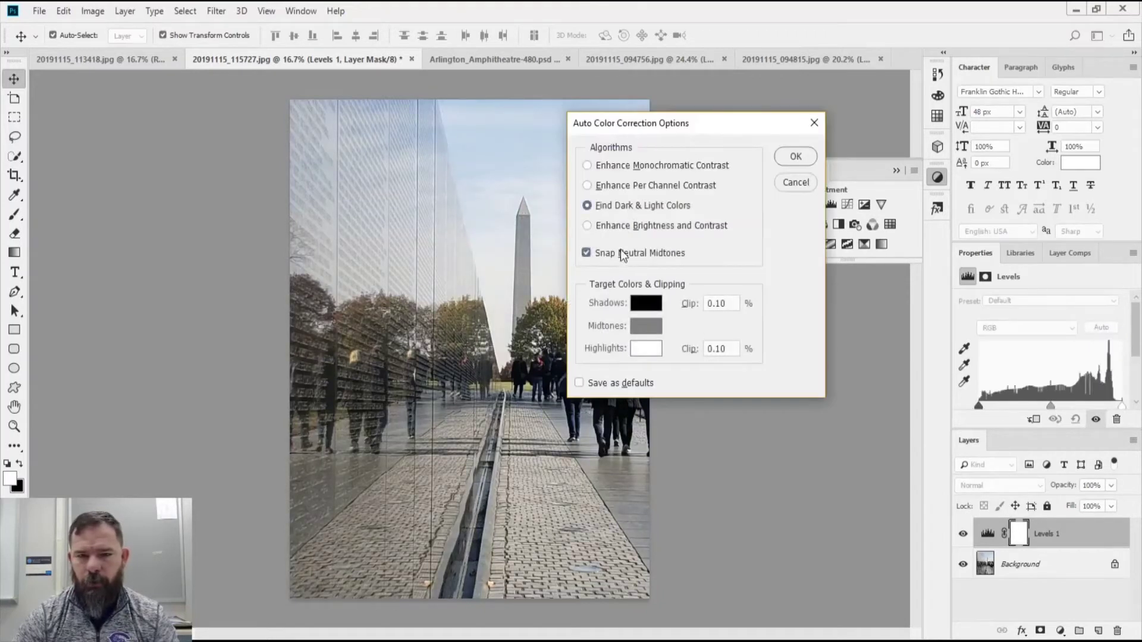
pyautogui.click(794, 157)
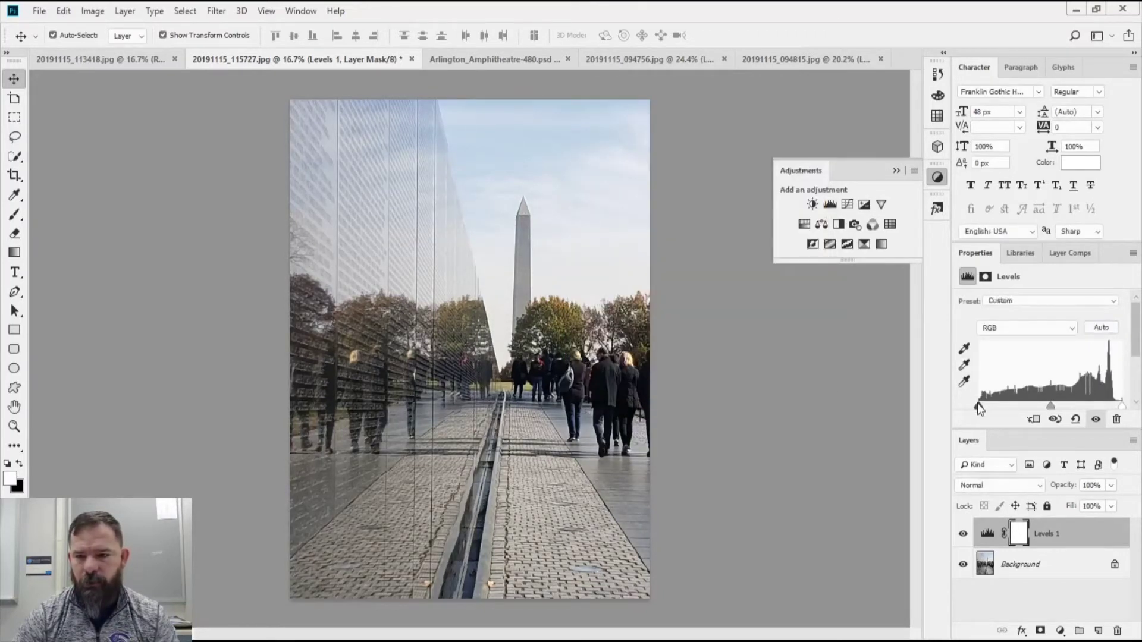
# Move the monument photo's Levels shadow and highlight input points slightly inward, darken the midtones, and save a history snapshot.
pyautogui.moveTo(977, 404); pyautogui.dragTo(981, 407)
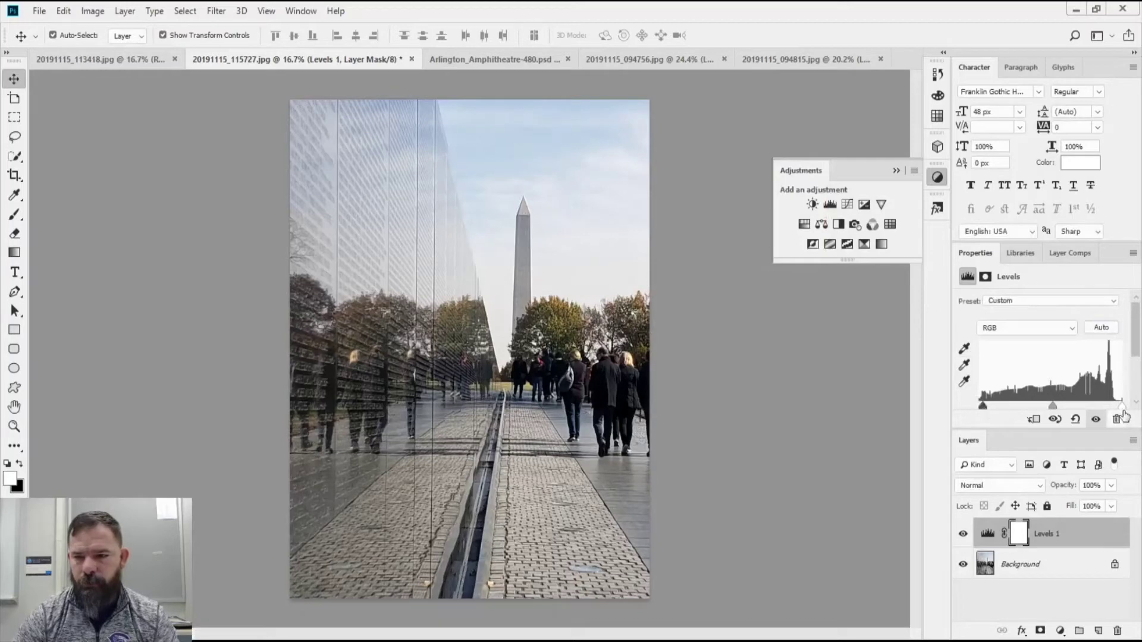
pyautogui.moveTo(1120, 410); pyautogui.dragTo(1064, 420)
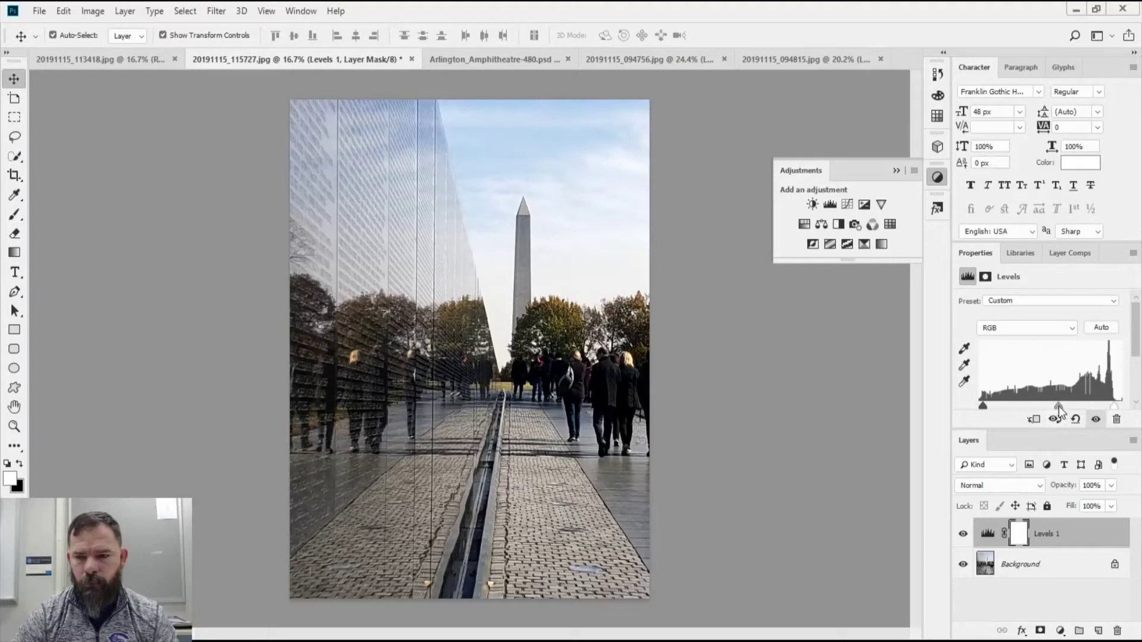
pyautogui.click(938, 76)
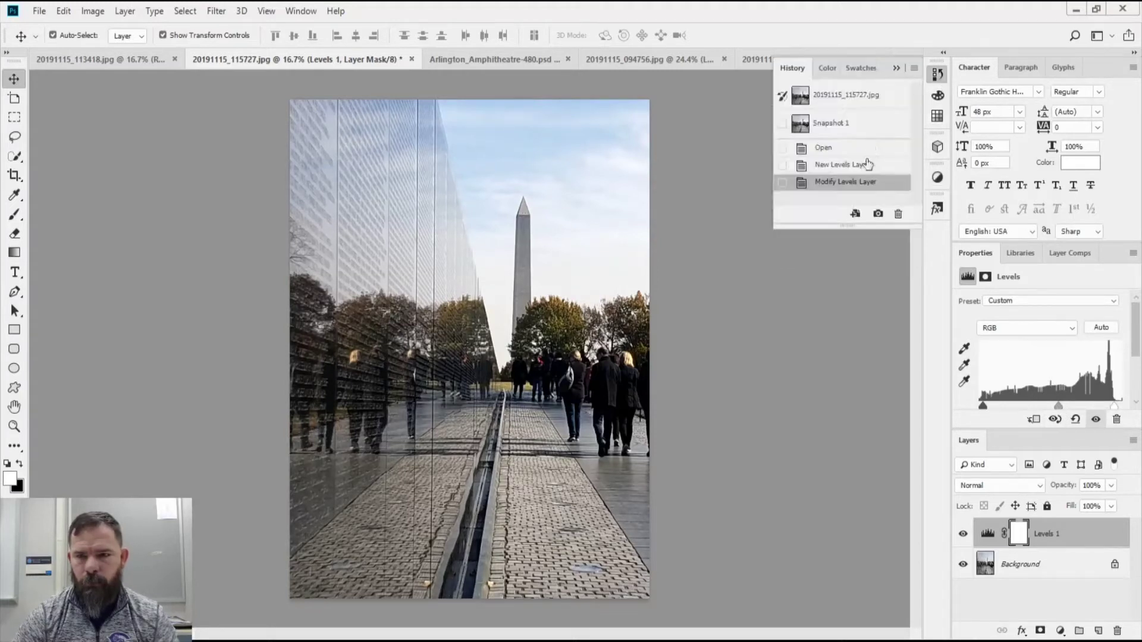
pyautogui.click(878, 213)
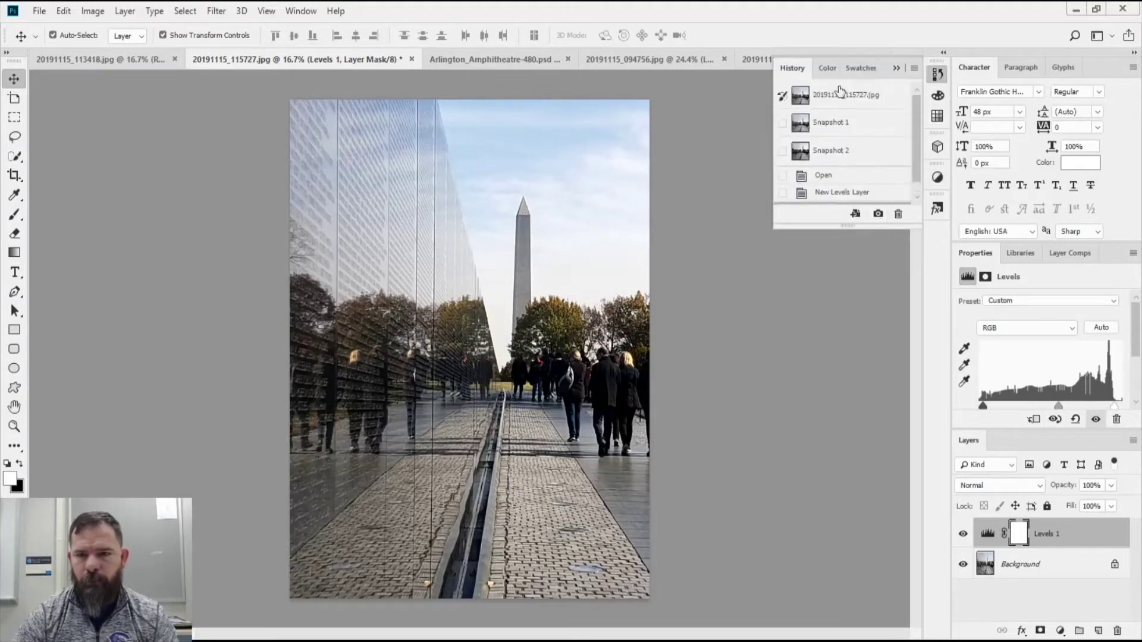
# Compare the original monument photo with both Levels snapshots, ending on Snapshot 2, and switch to the statue photo 20191115_113418.jpg.
pyautogui.click(840, 92)
pyautogui.click(830, 123)
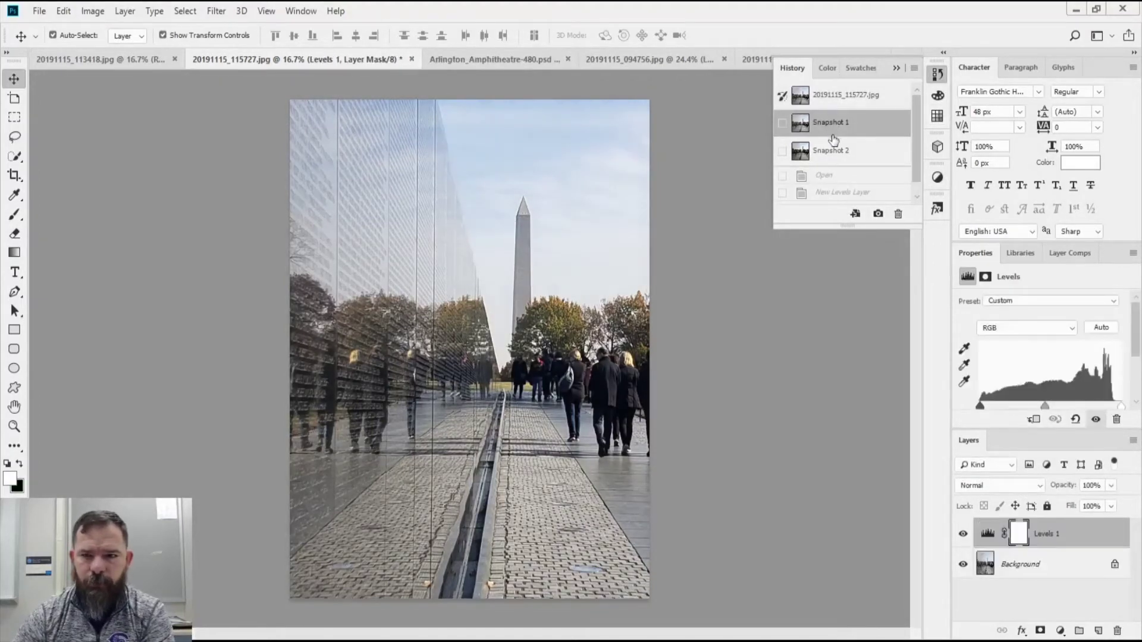
pyautogui.click(832, 152)
pyautogui.click(834, 102)
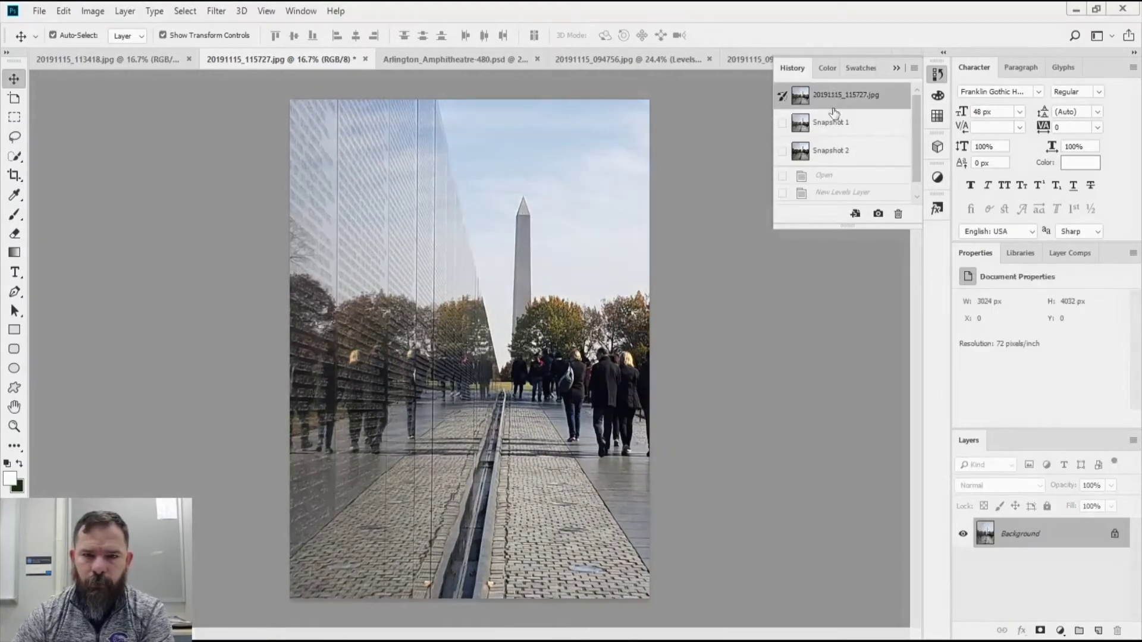
pyautogui.click(836, 154)
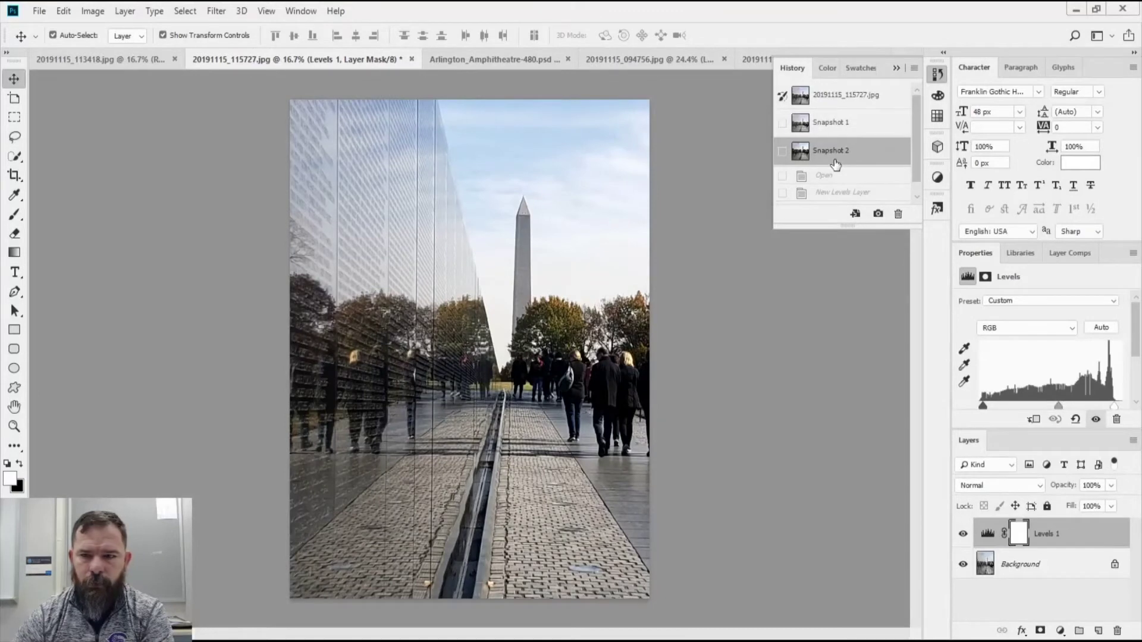
pyautogui.hotkey('ctrl', 'shift', 'Tab')
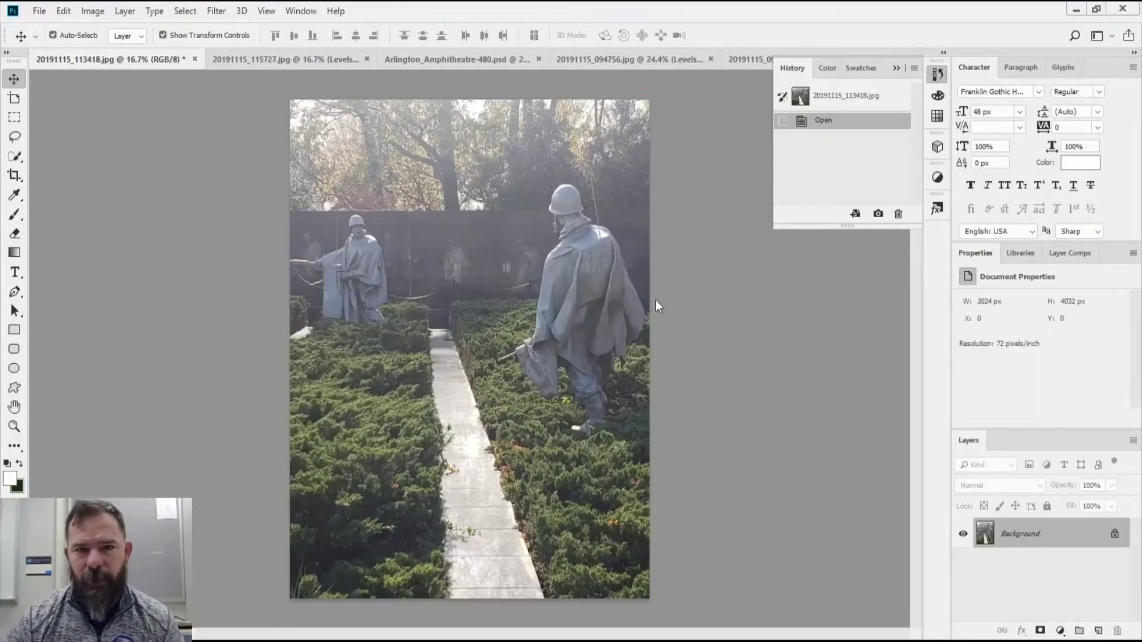
# Try an automatically corrected Curves adjustment layer on the statue photo, compare it with the opened state, and revert it.
pyautogui.click(938, 176)
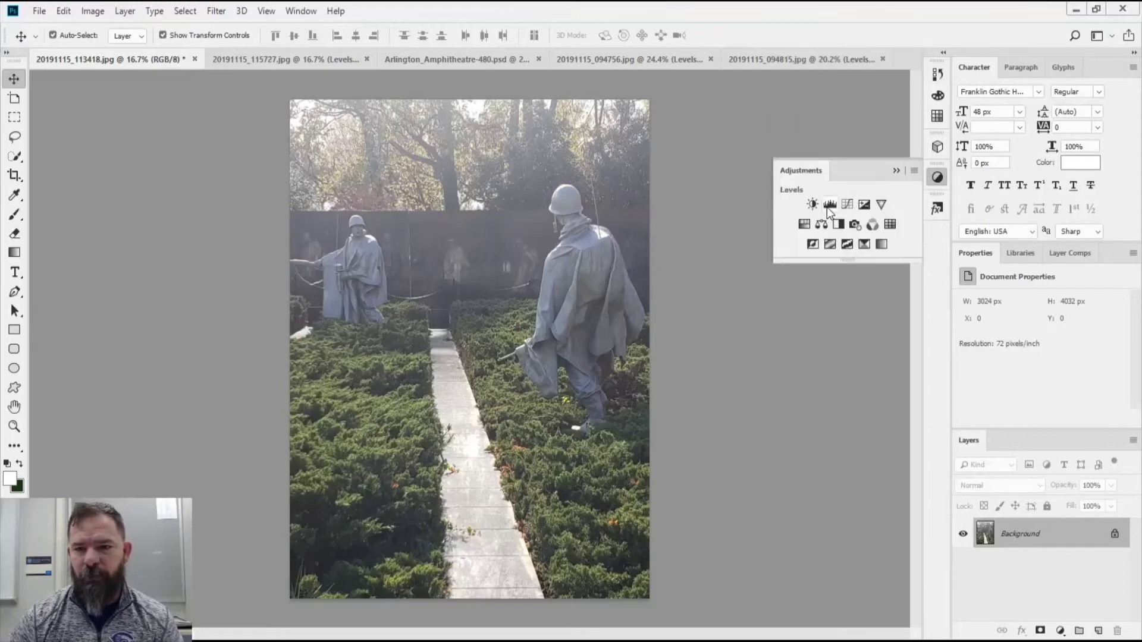
pyautogui.click(848, 202)
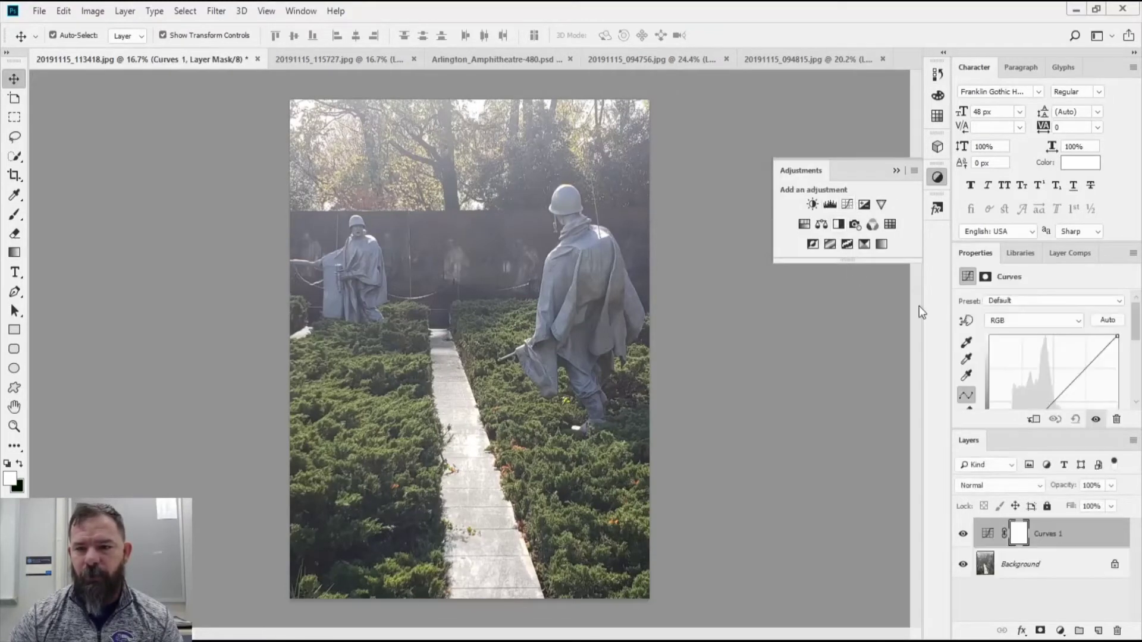
pyautogui.click(1109, 321)
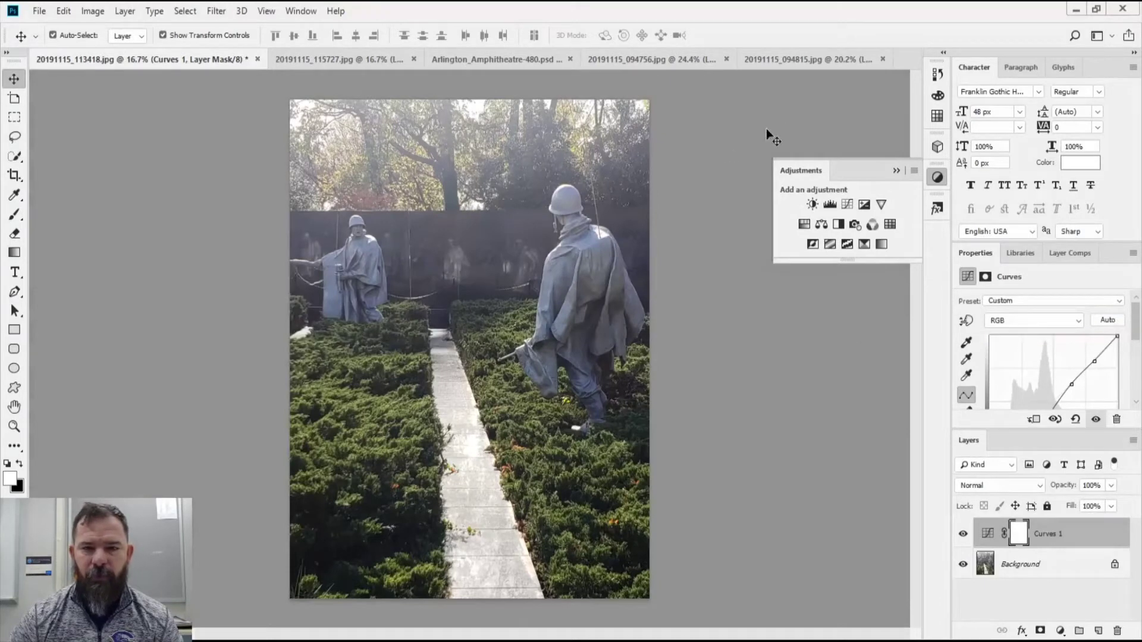
pyautogui.click(938, 75)
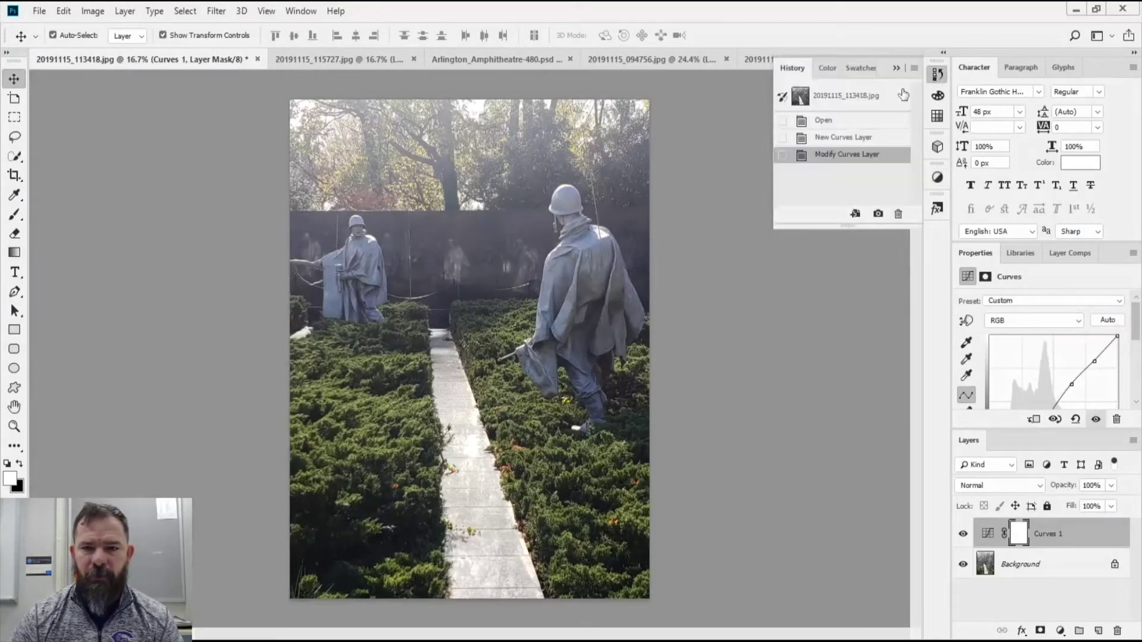
pyautogui.click(813, 121)
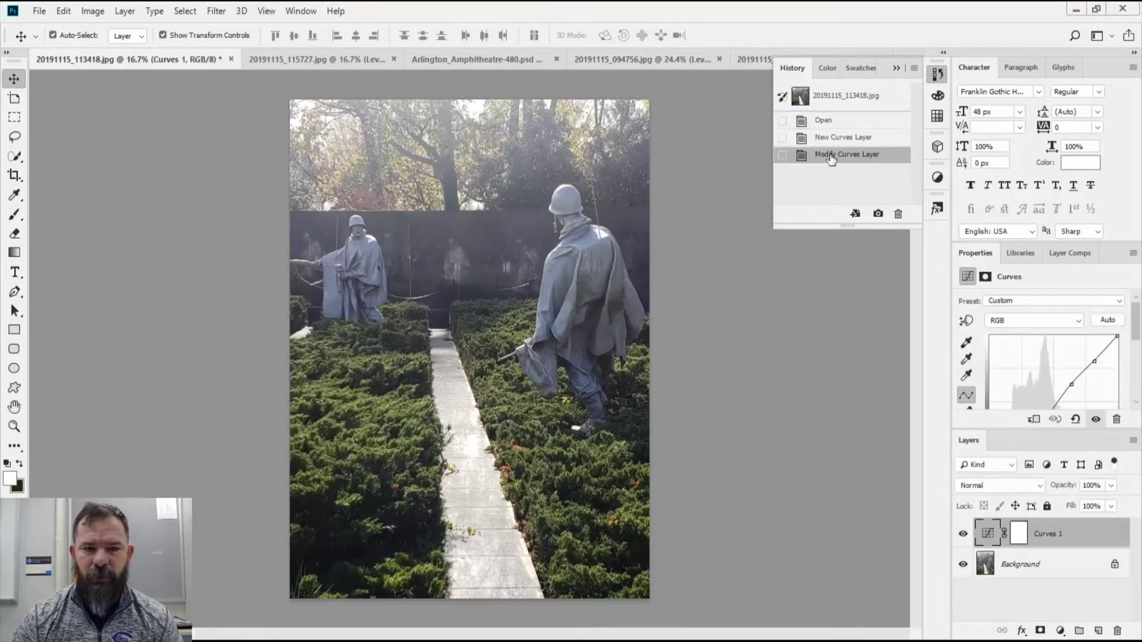
pyautogui.click(827, 122)
# Add a Levels adjustment layer with the default automatic correction to the statue photo and save a history snapshot.
pyautogui.click(938, 177)
pyautogui.click(830, 205)
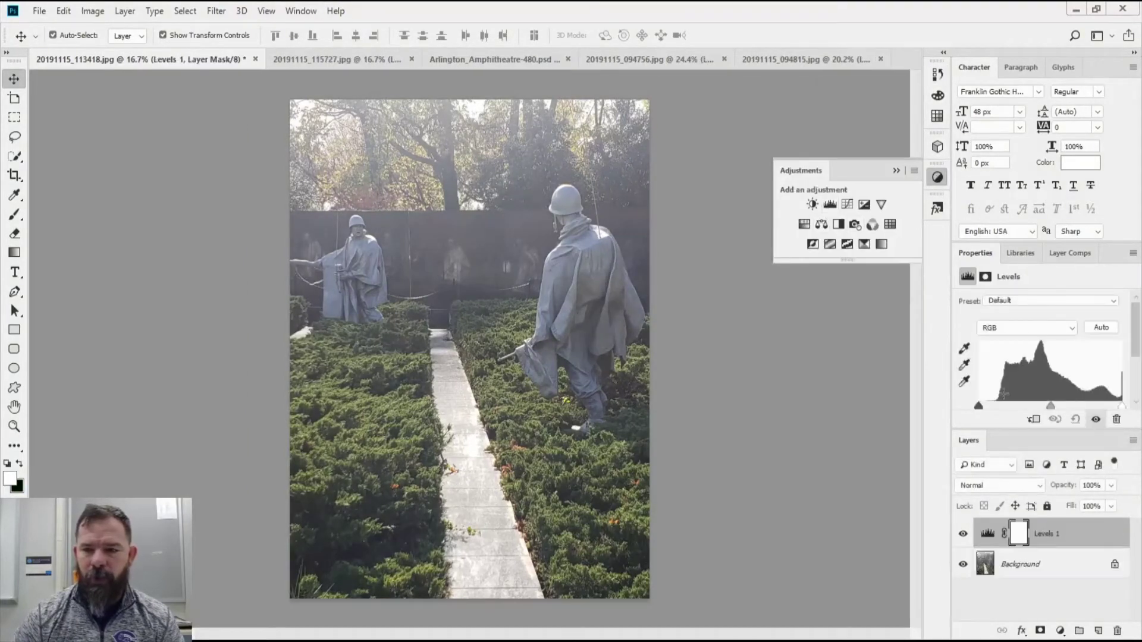
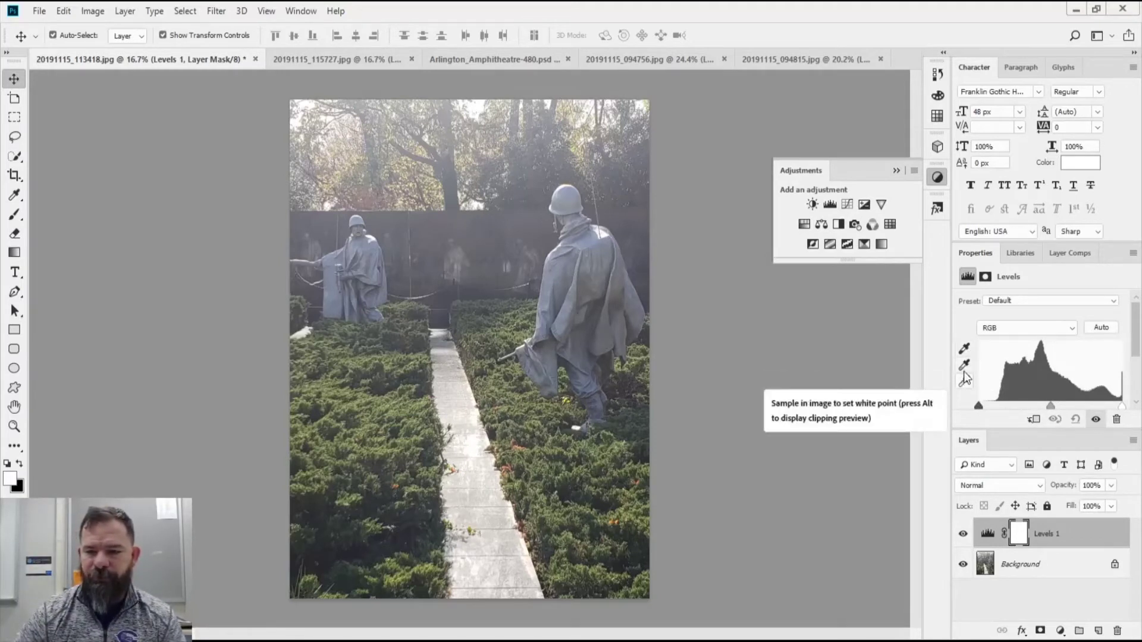
pyautogui.click(1095, 330)
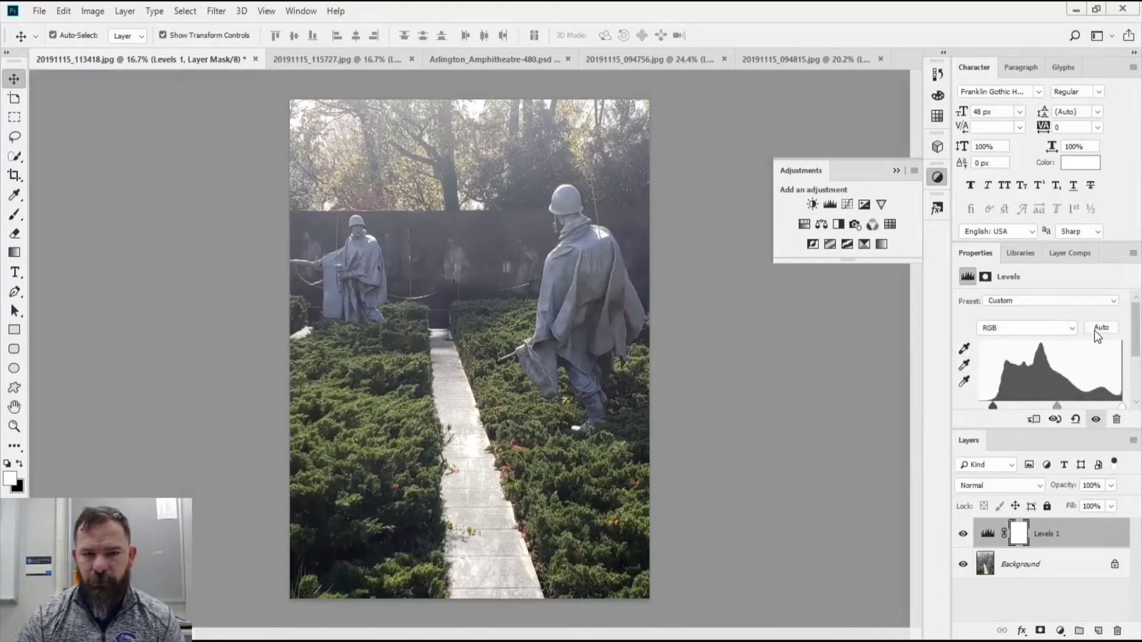
pyautogui.click(937, 74)
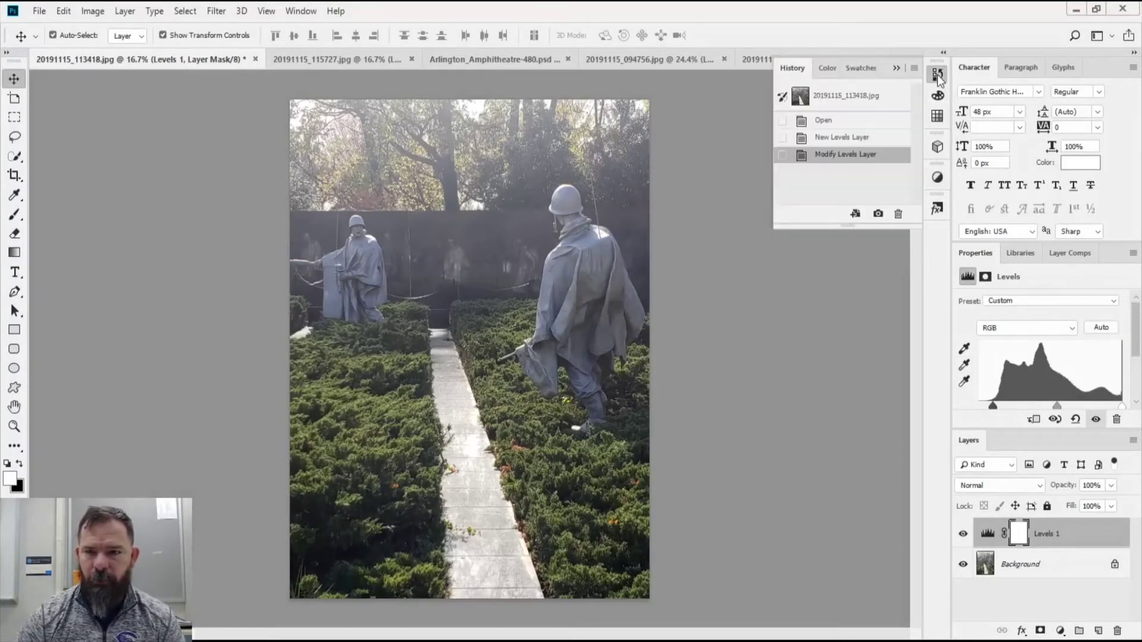
pyautogui.click(878, 214)
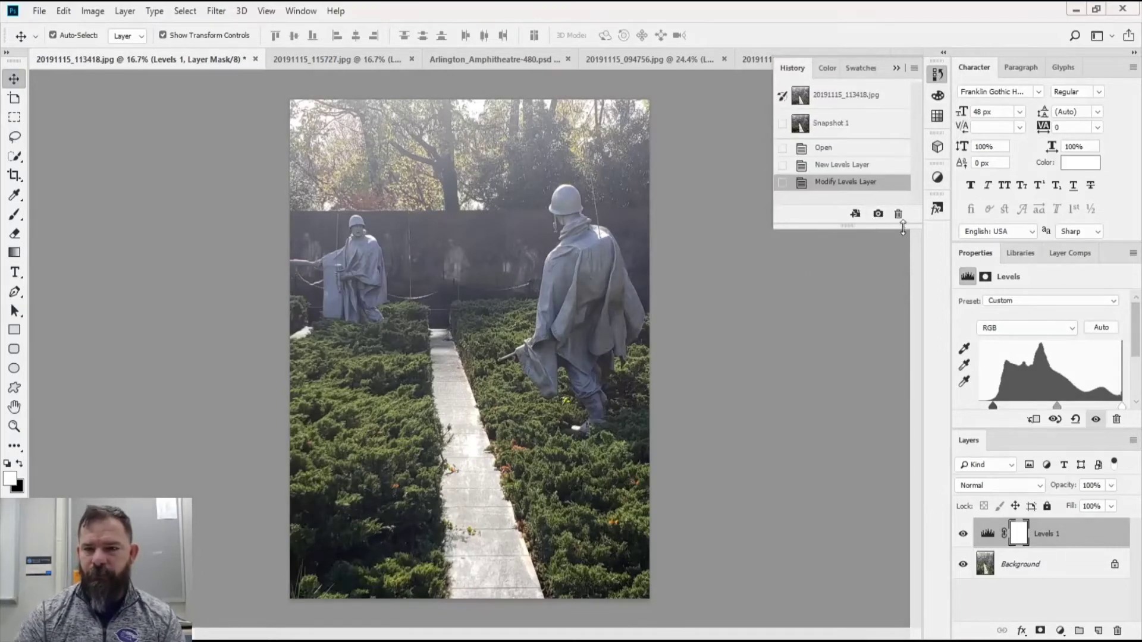
# Return to the statue photo's unmodified Levels layer and auto-correct it with Find Dark & Light Colors and Snap Neutral Midtones.
pyautogui.click(830, 166)
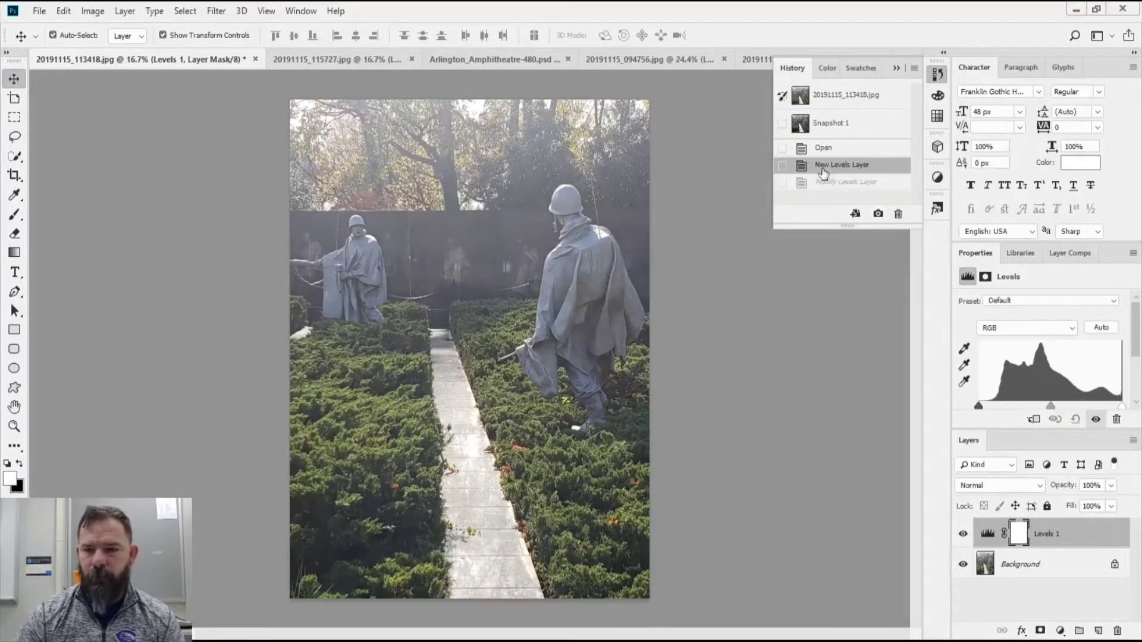
pyautogui.keyDown('alt'); pyautogui.click(1102, 328); pyautogui.keyUp('alt')
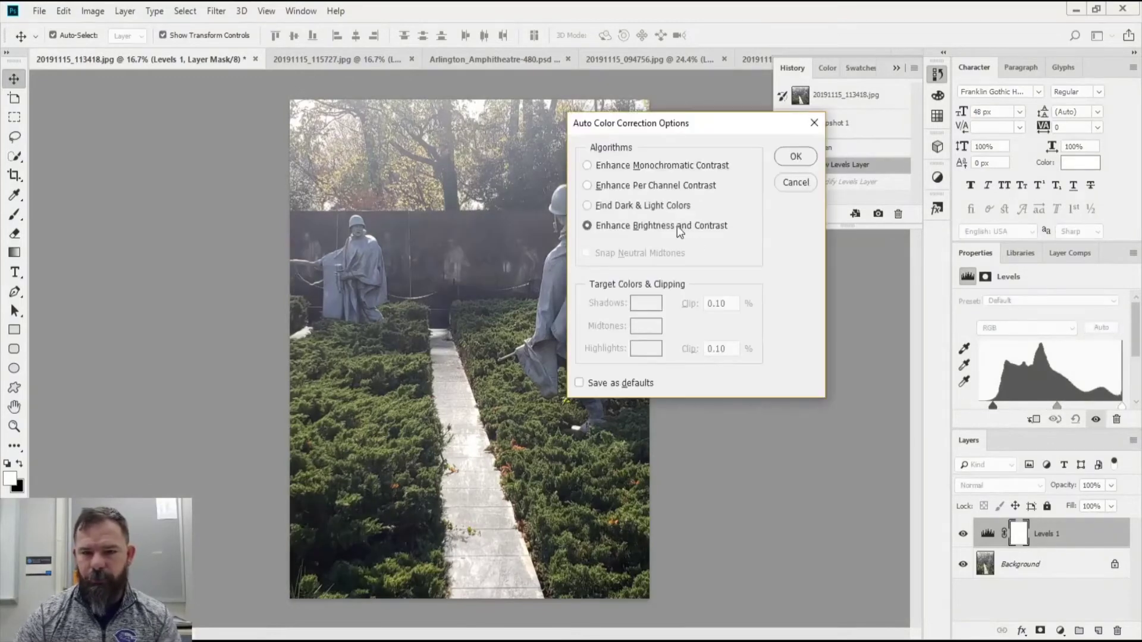
pyautogui.click(647, 208)
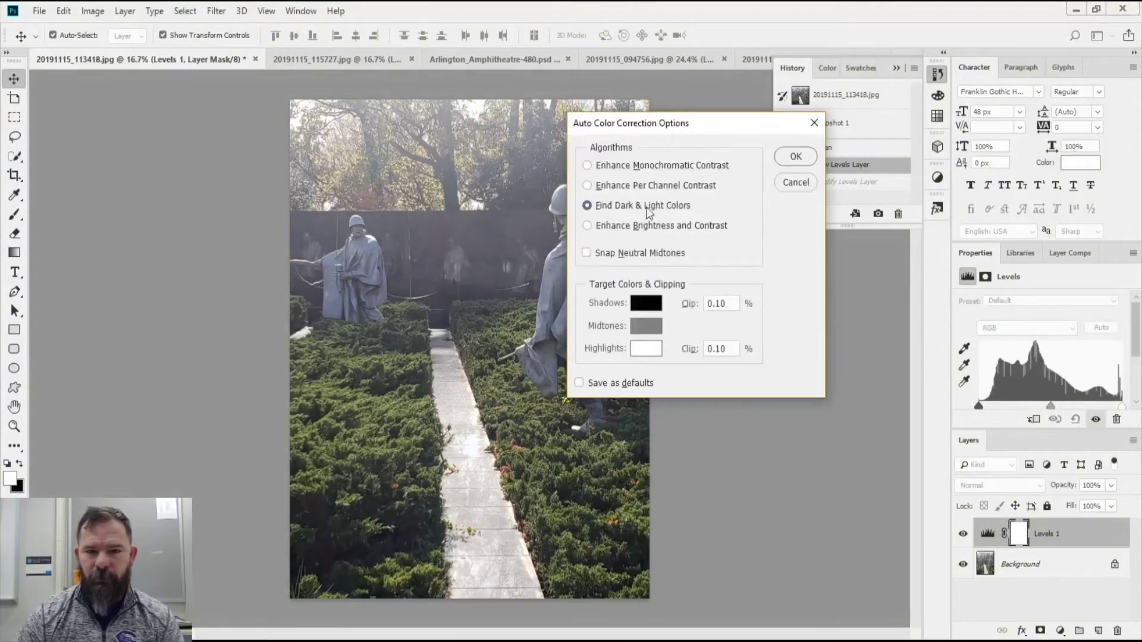
pyautogui.click(587, 255)
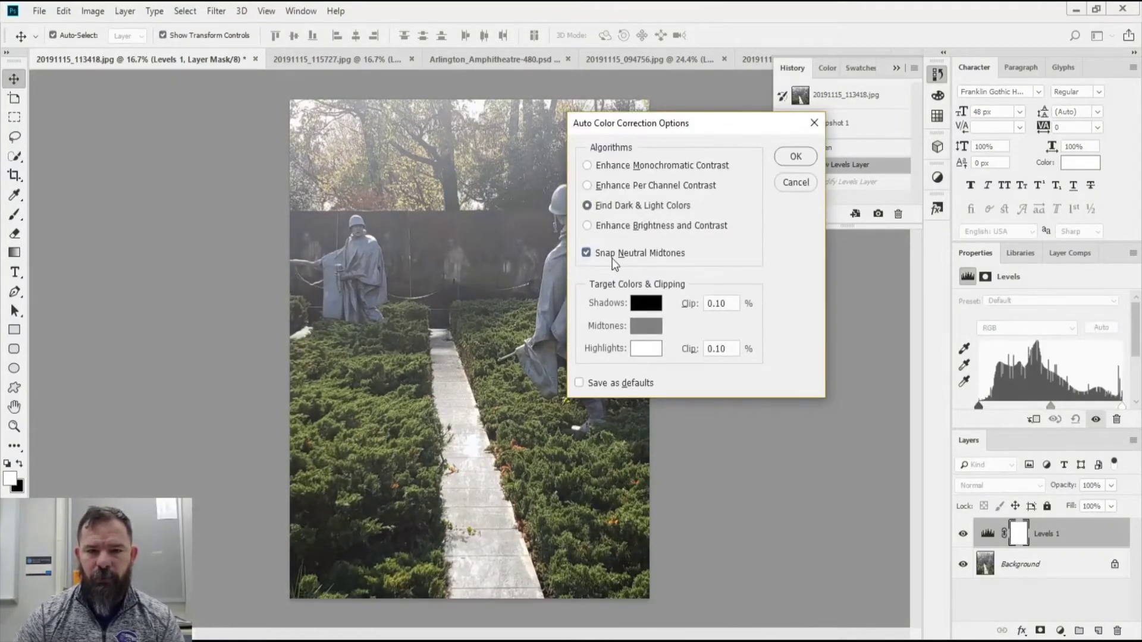
pyautogui.click(797, 158)
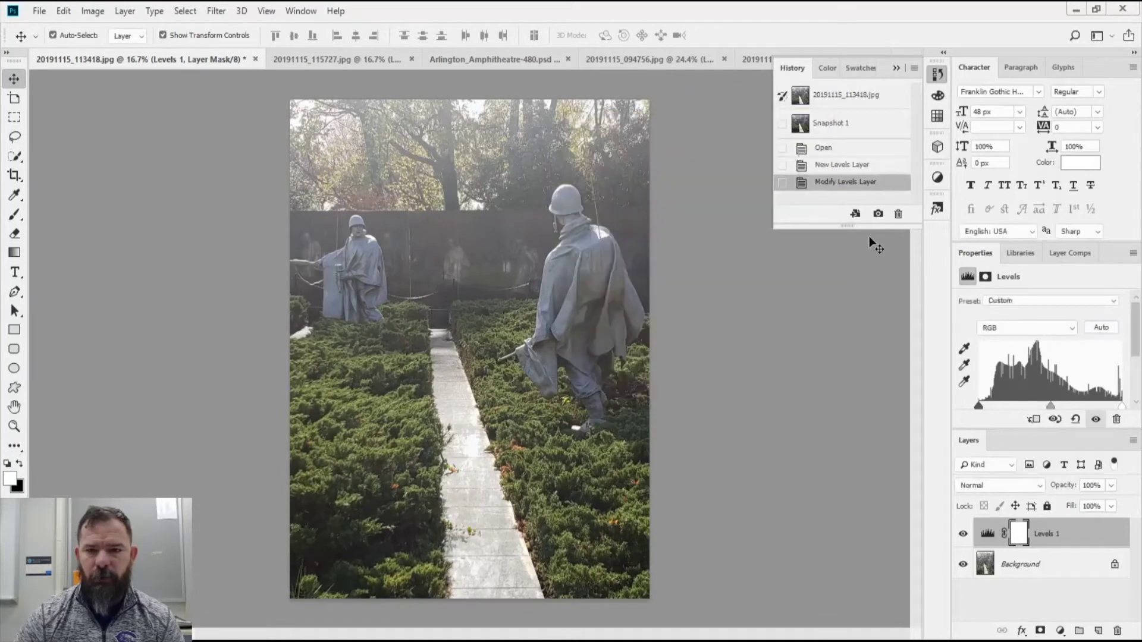
# Save the corrected statue photo as a second history snapshot and compare it with Snapshot 1 and the opened state.
pyautogui.click(878, 216)
pyautogui.click(836, 148)
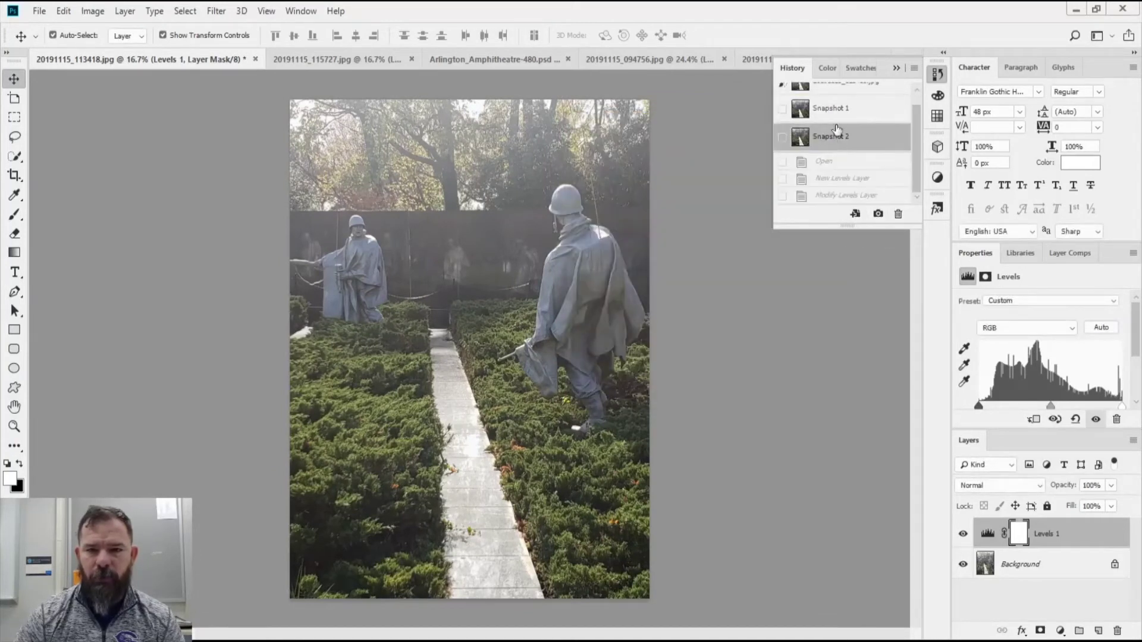
pyautogui.click(839, 123)
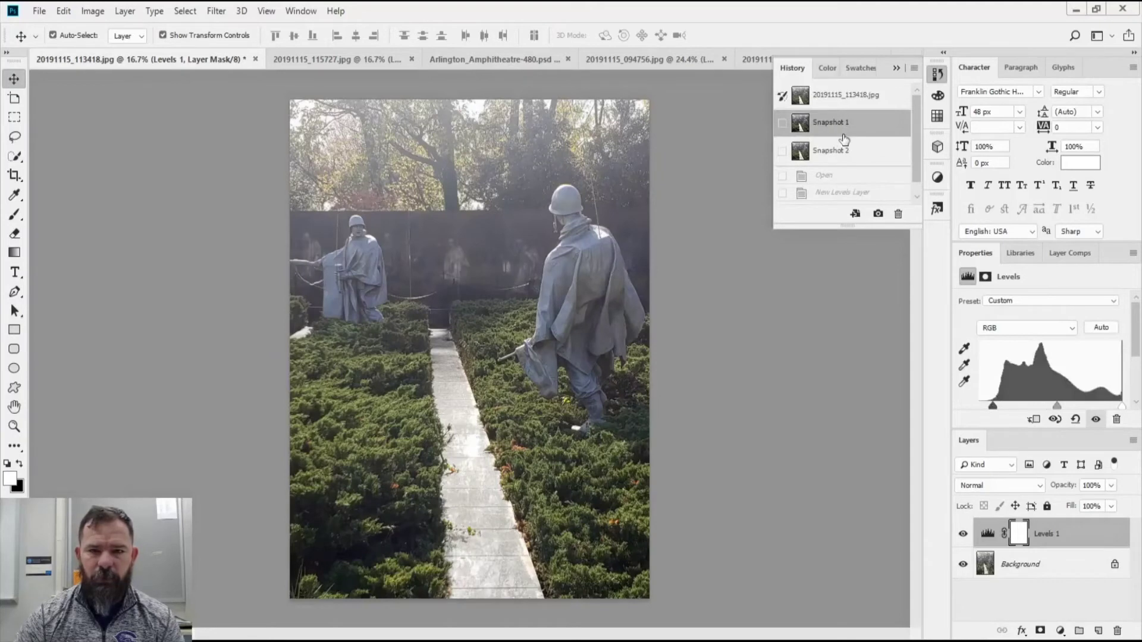
pyautogui.click(839, 153)
pyautogui.click(840, 102)
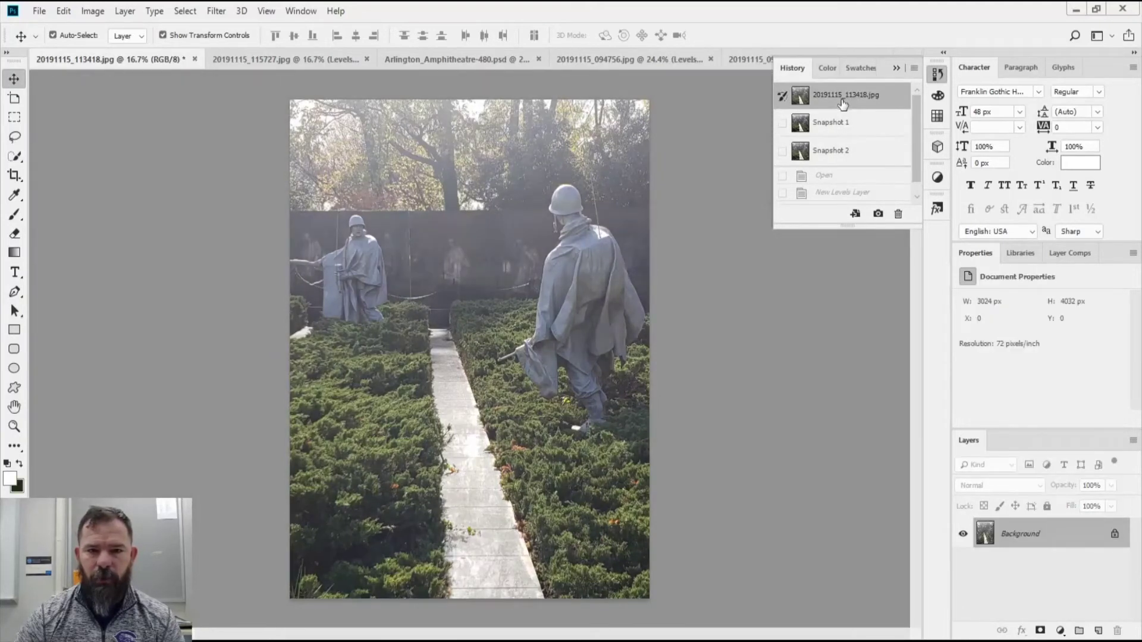
pyautogui.click(836, 150)
pyautogui.click(836, 102)
pyautogui.click(839, 123)
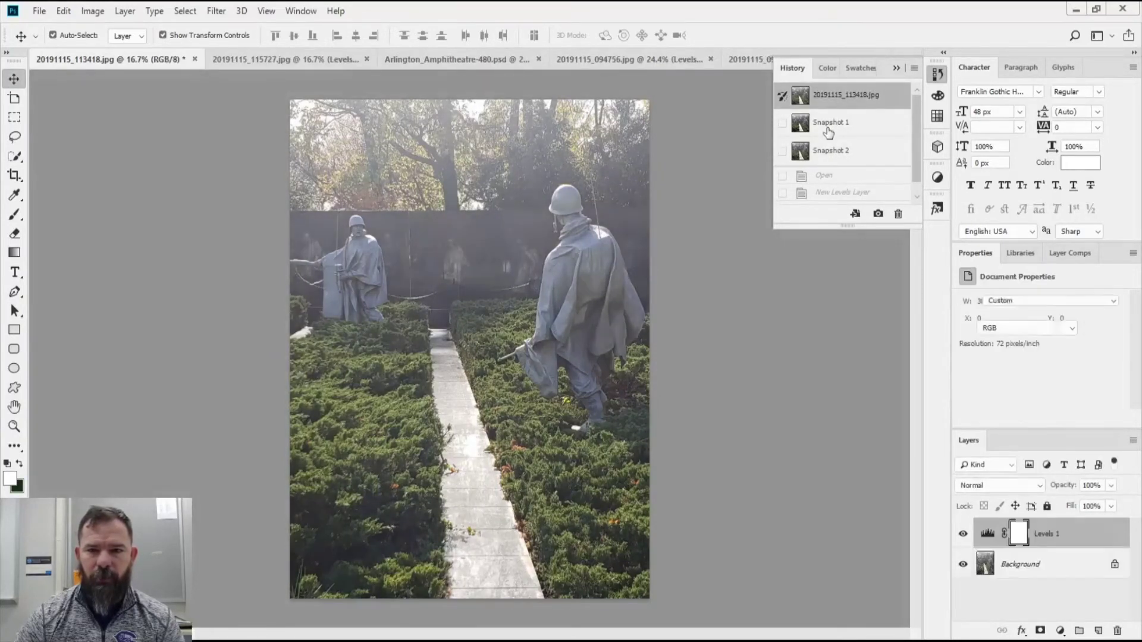
pyautogui.click(835, 103)
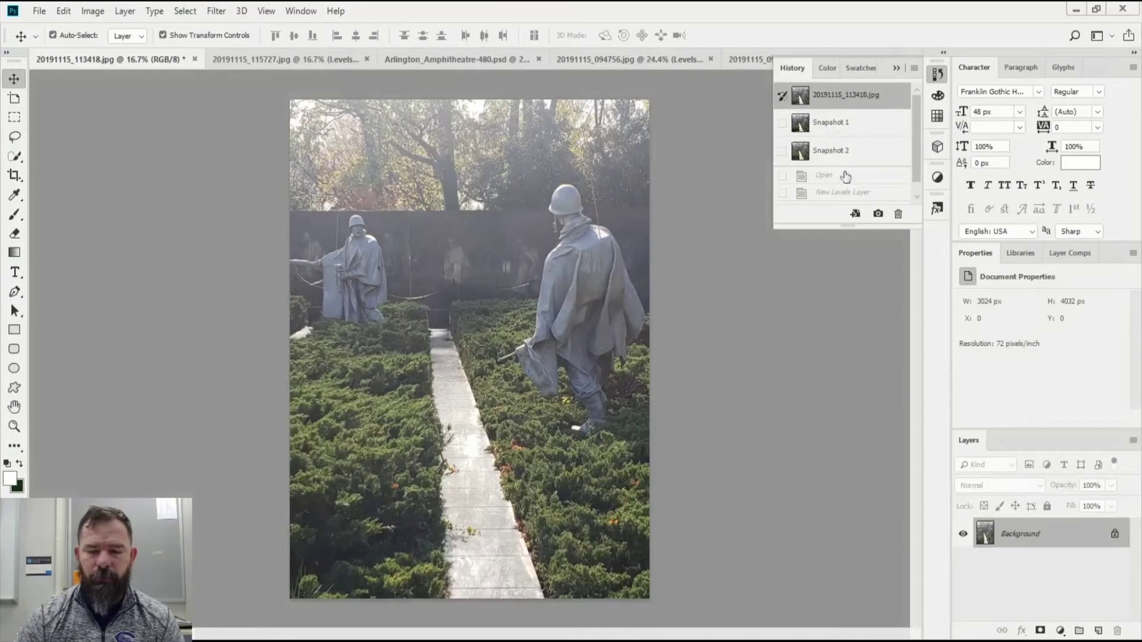
# Add a Levels layer, manually raise the black point and darken the midtones, save a history snapshot, and undo the Levels change.
pyautogui.click(938, 179)
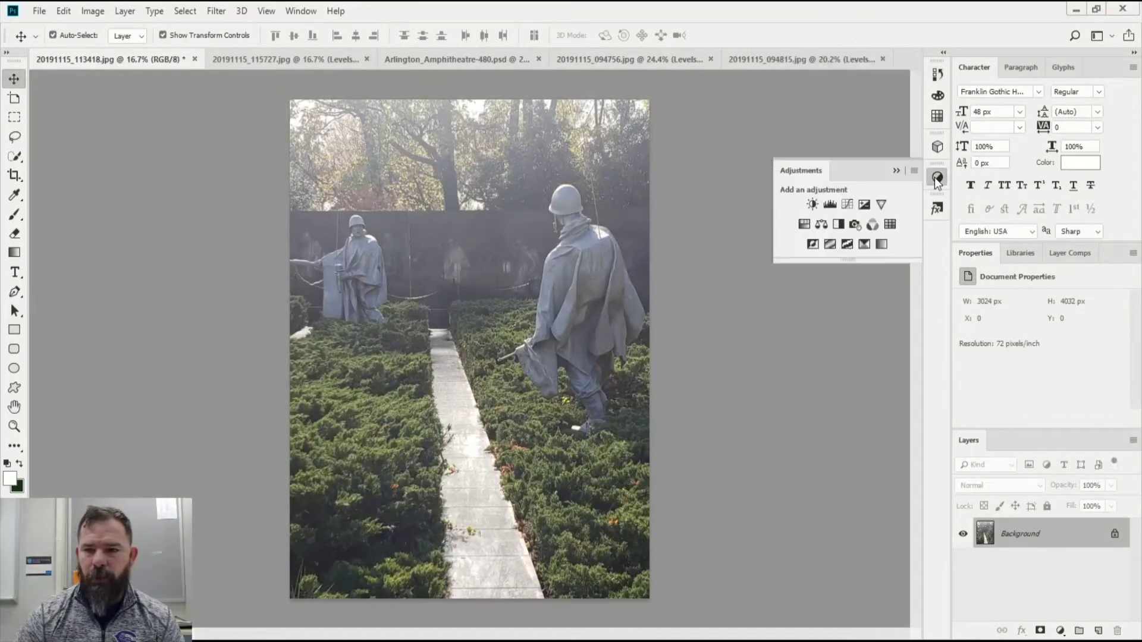
pyautogui.click(828, 206)
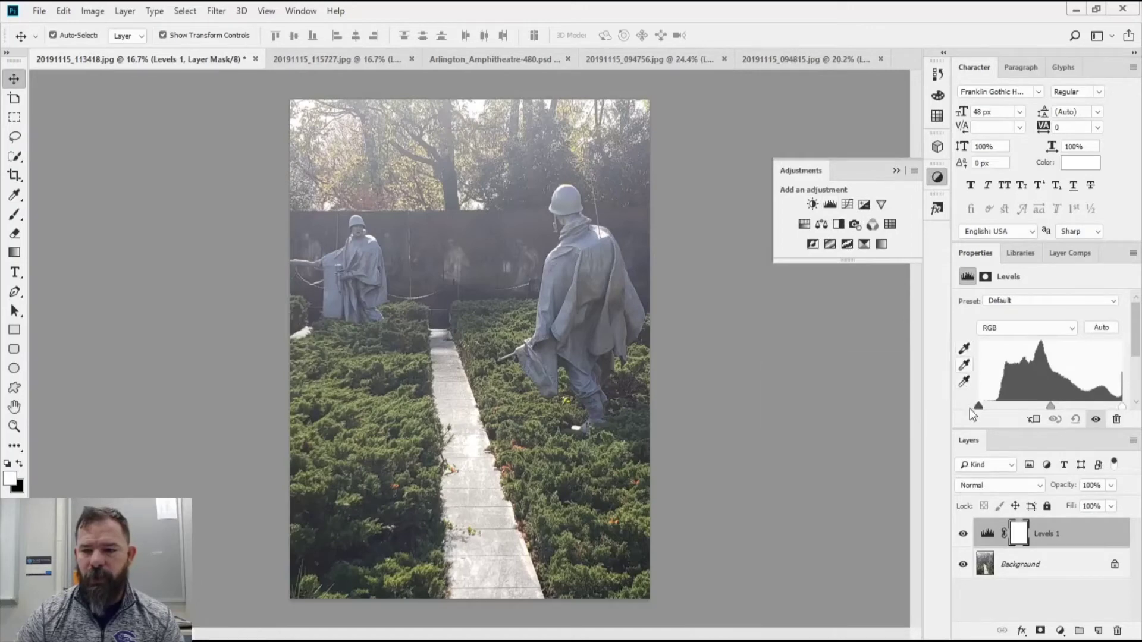
pyautogui.moveTo(978, 407); pyautogui.dragTo(995, 407)
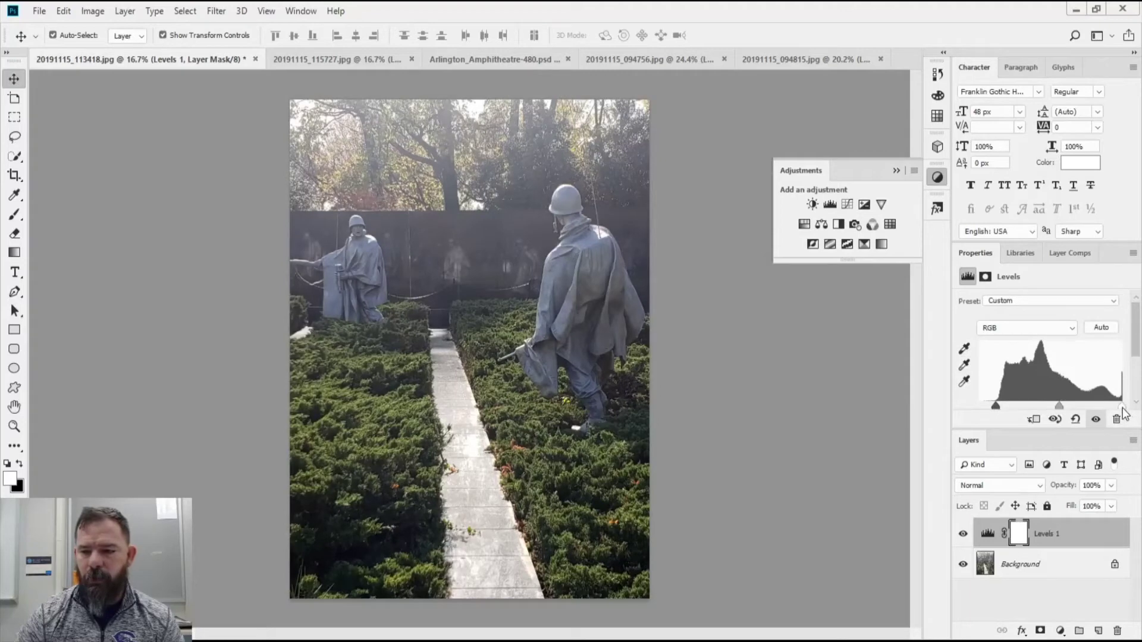
pyautogui.moveTo(1122, 407); pyautogui.dragTo(1069, 409)
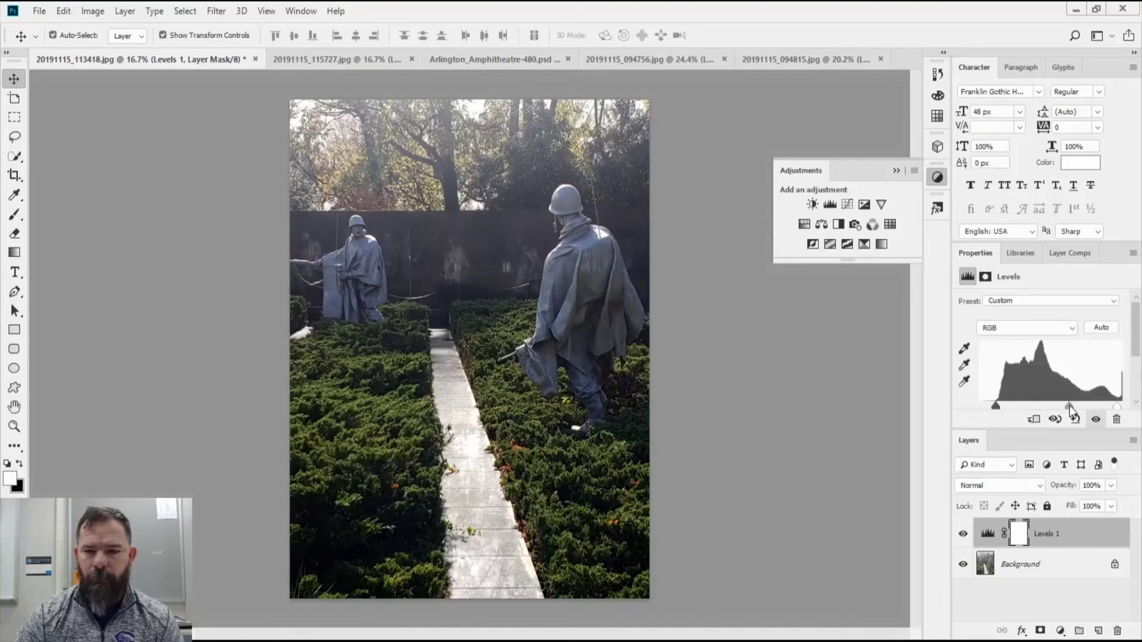
pyautogui.hotkey('ctrl', 'z')
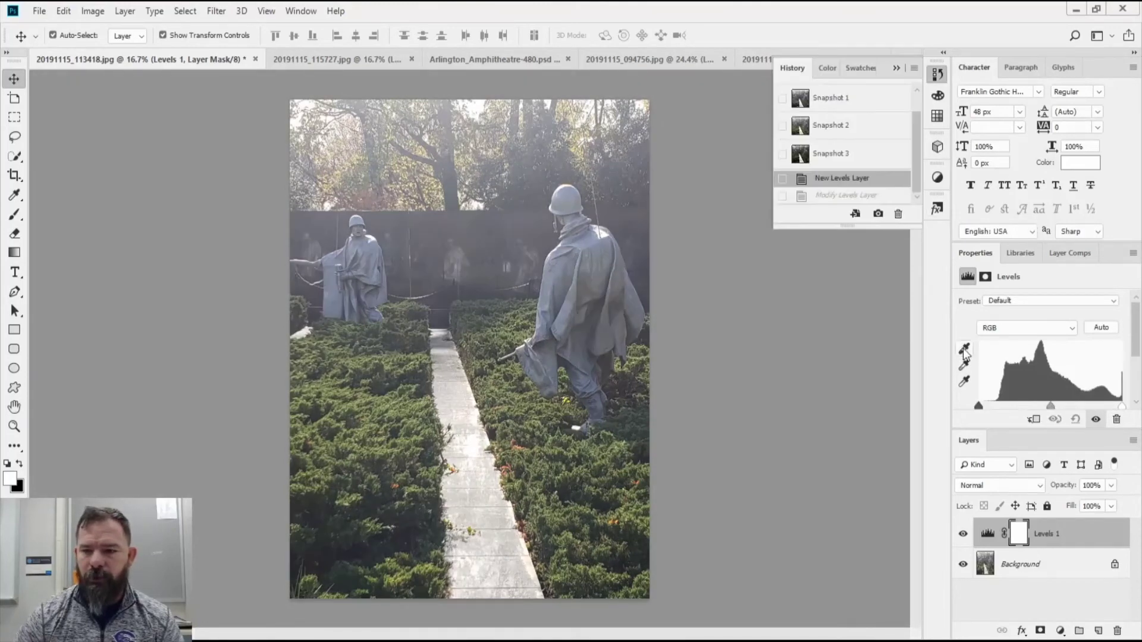
# Try sampling the Levels black point from the dark wall base at the path's far end, plus a white point, and undo the change.
pyautogui.click(965, 349)
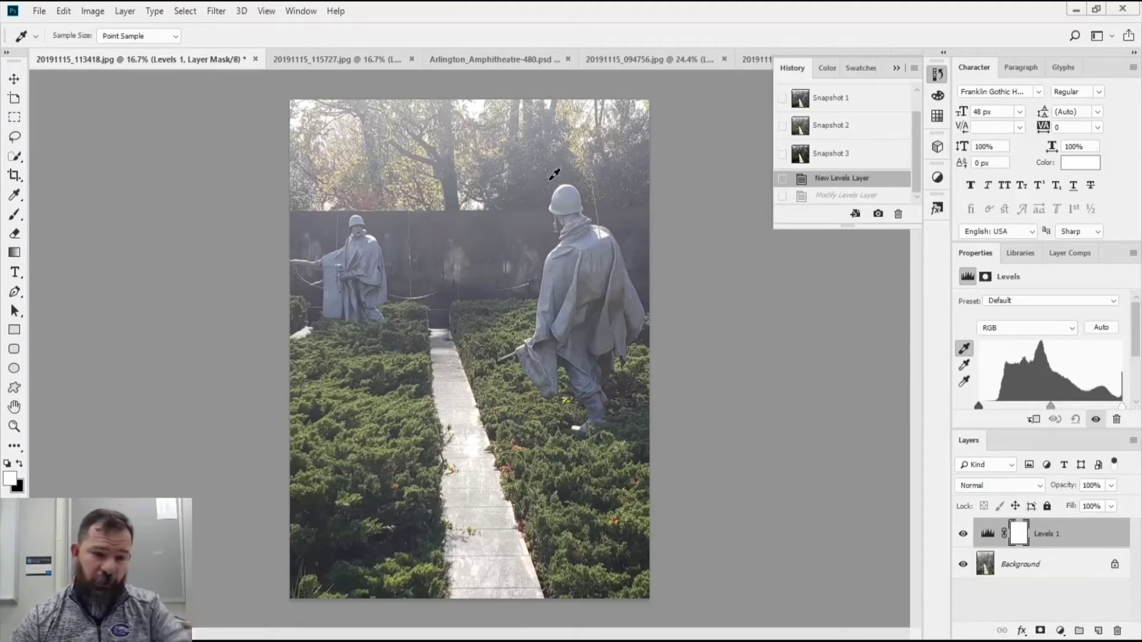
pyautogui.click(442, 319)
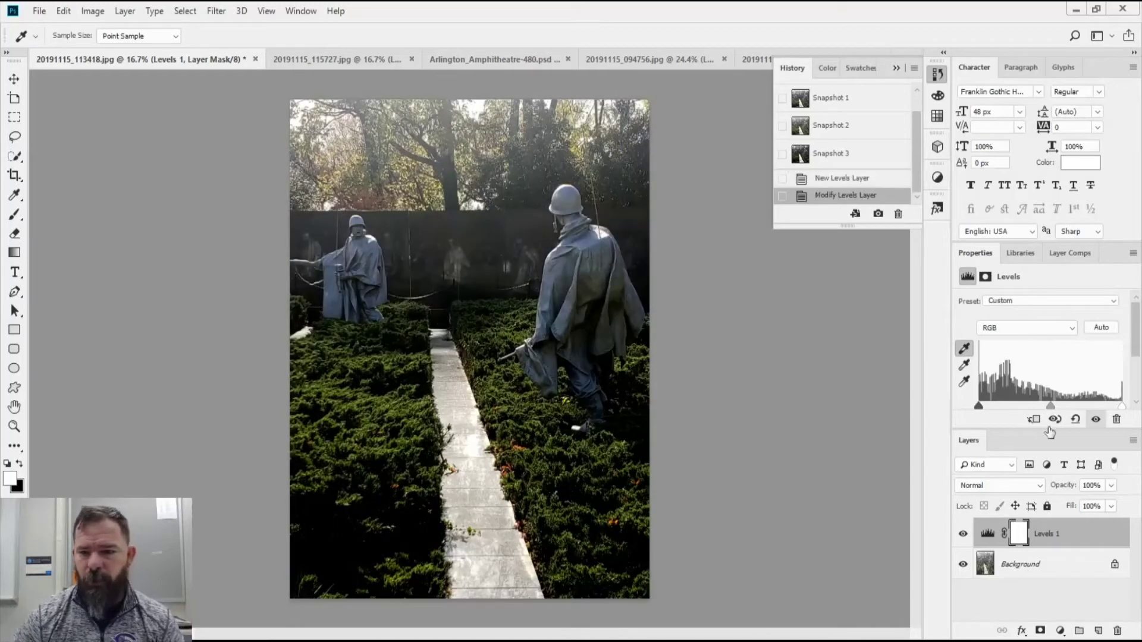
pyautogui.click(964, 381)
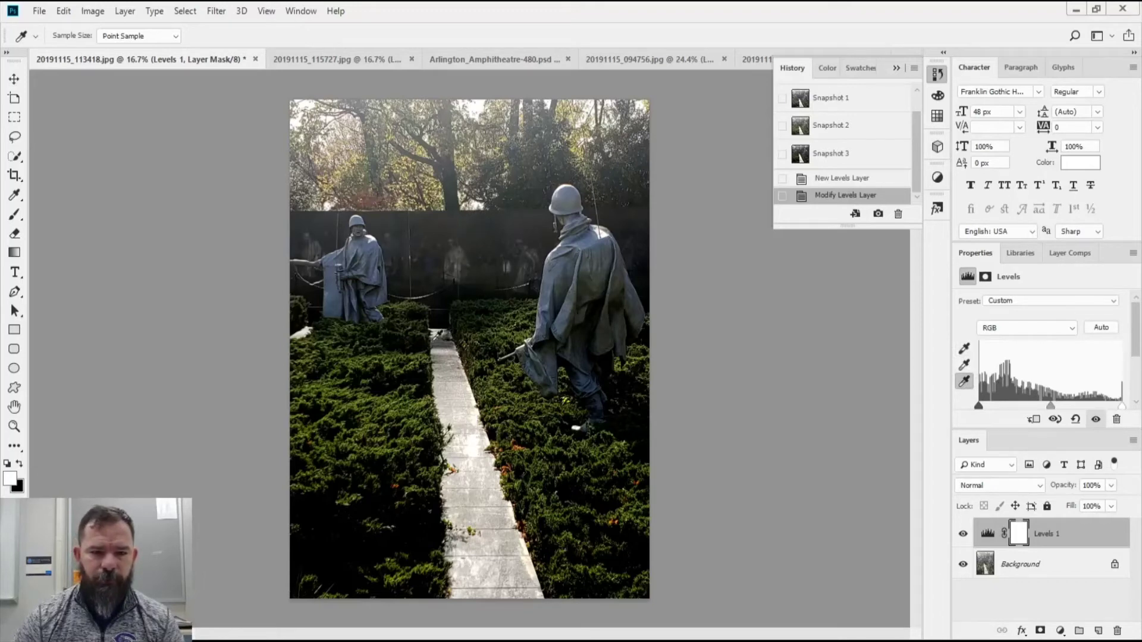
pyautogui.hotkey('ctrl', 'z')
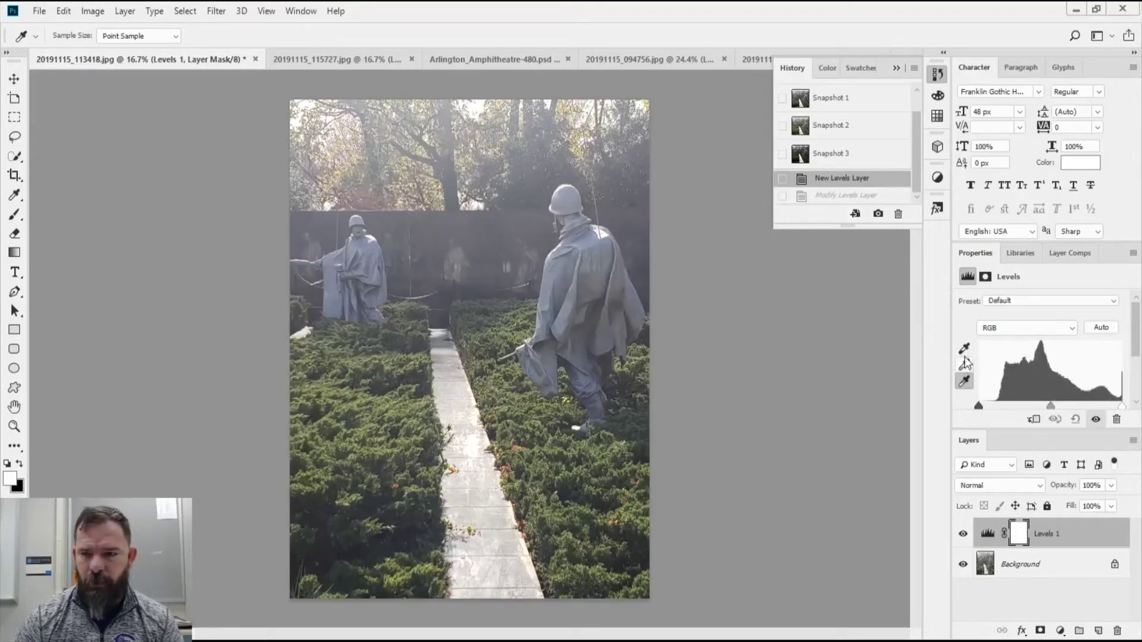
# Correct Levels using the black, white and gray point eyedroppers with slightly brighter midtones, and save the result as a history snapshot.
pyautogui.click(965, 349)
pyautogui.click(439, 314)
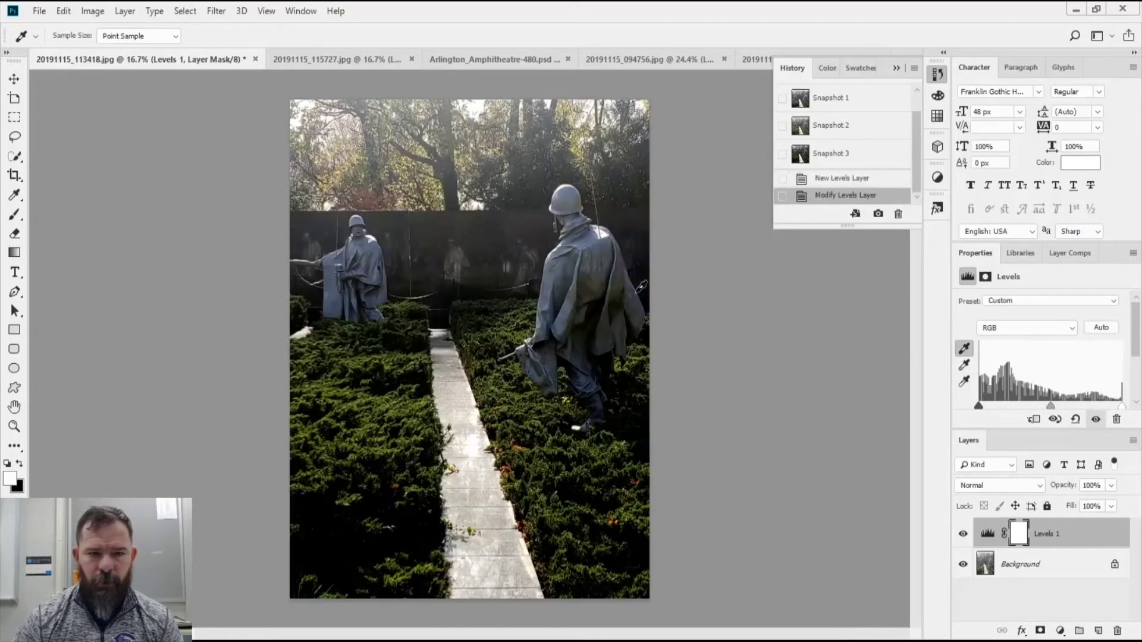
pyautogui.click(965, 381)
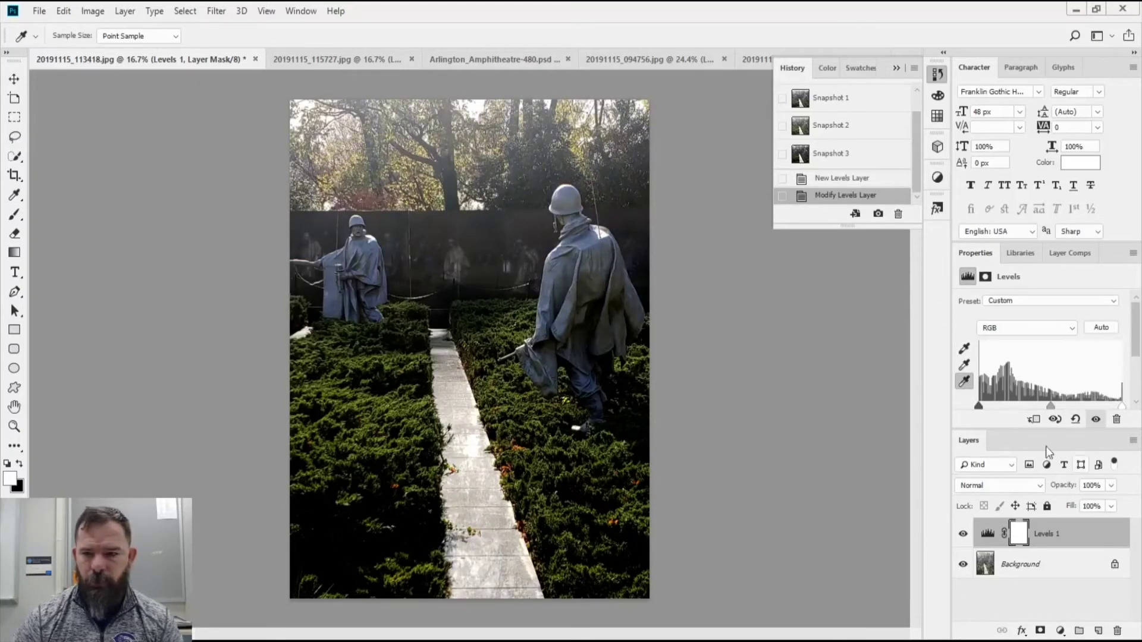
pyautogui.click(964, 365)
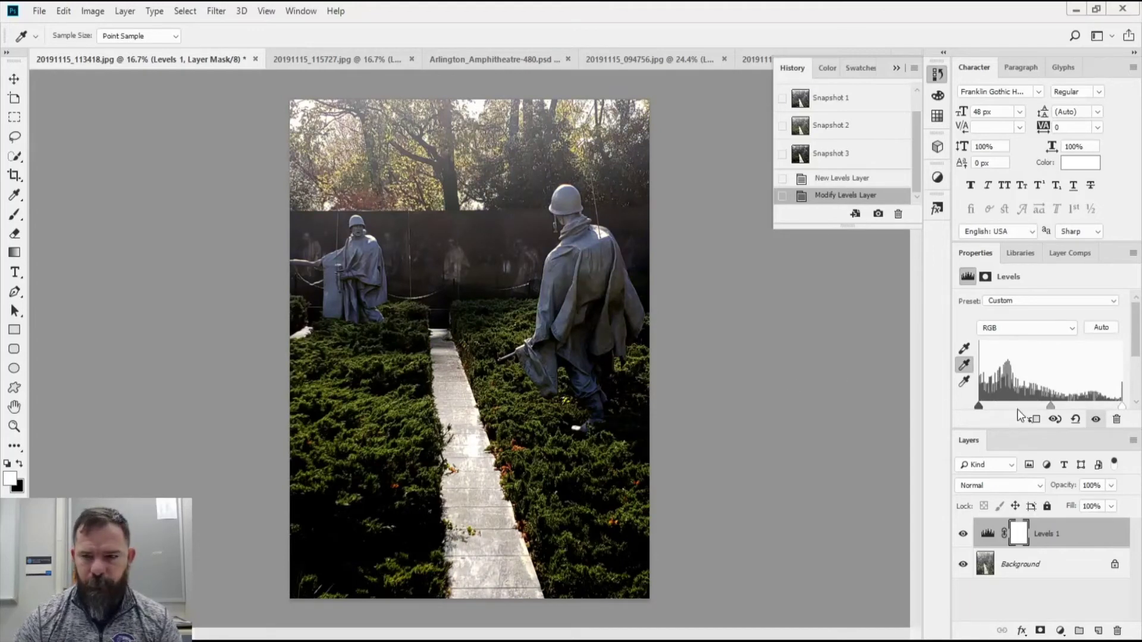
pyautogui.moveTo(1052, 408); pyautogui.dragTo(1045, 411)
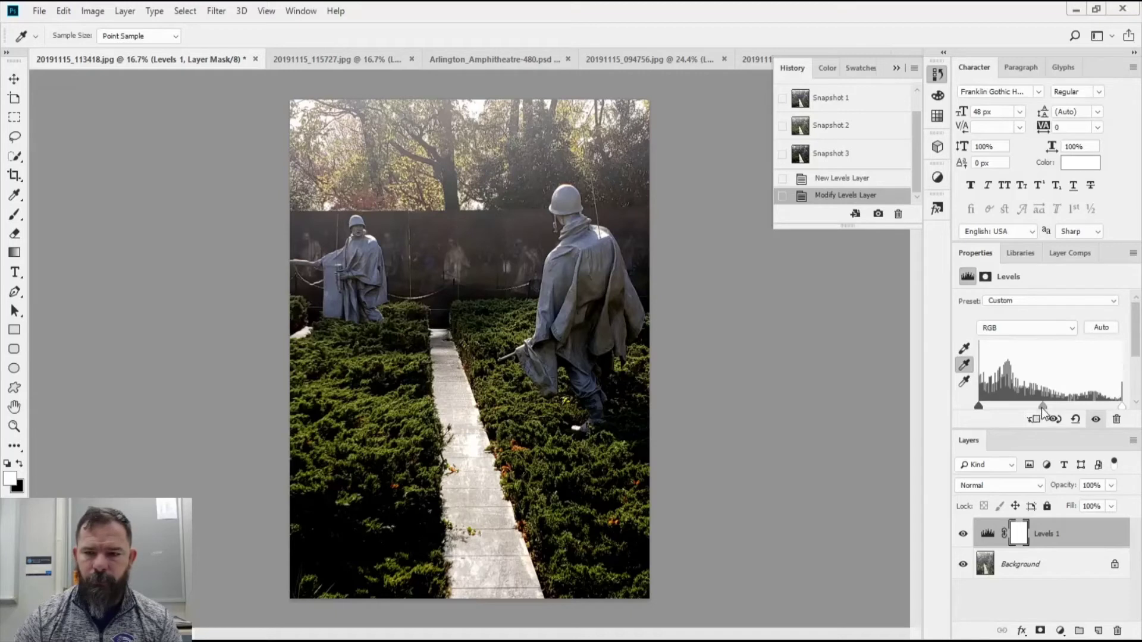
pyautogui.moveTo(1043, 407); pyautogui.dragTo(1051, 414)
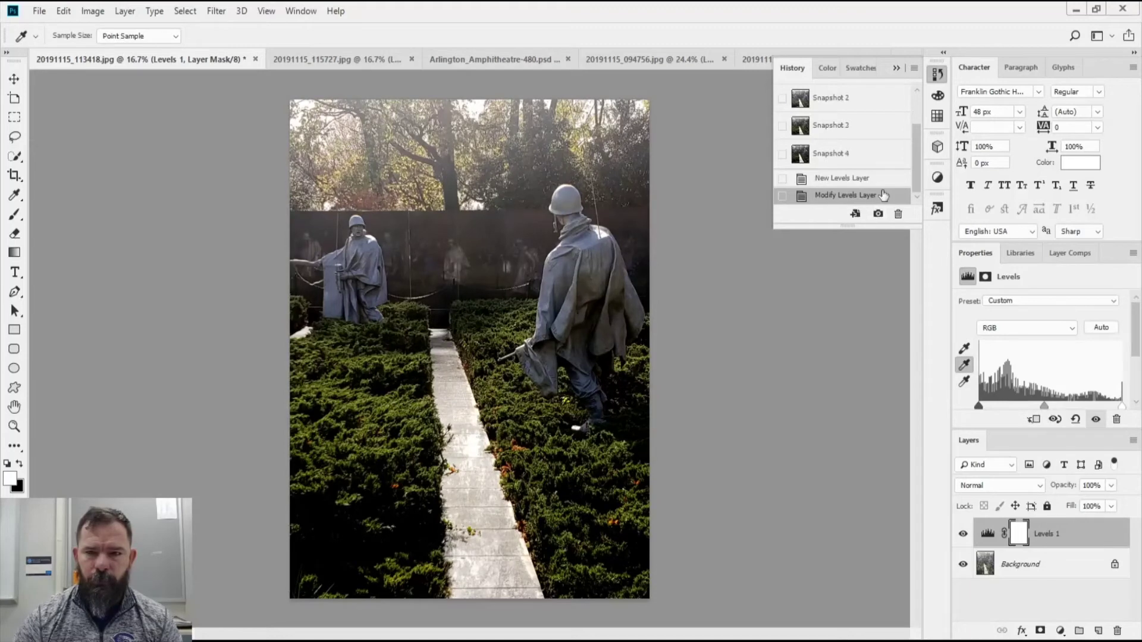
# Compare the opened statue photo with Snapshots 1 and 2, alternating repeatedly between the two automatic Levels corrections.
pyautogui.scroll(2, 873, 172)
pyautogui.click(852, 100)
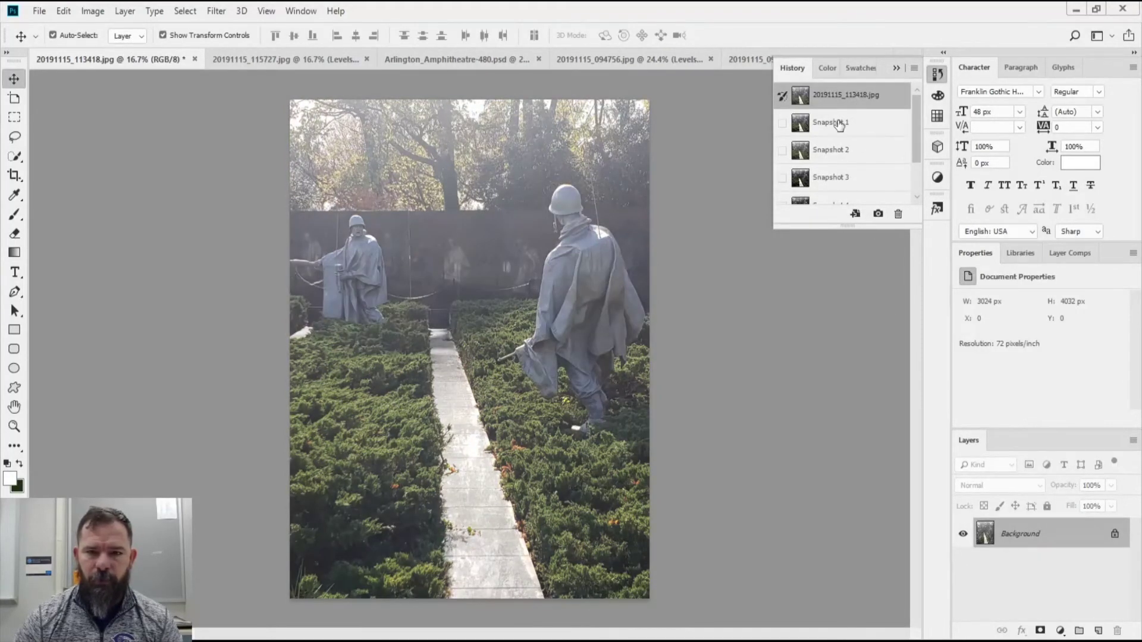
pyautogui.click(839, 125)
pyautogui.click(832, 152)
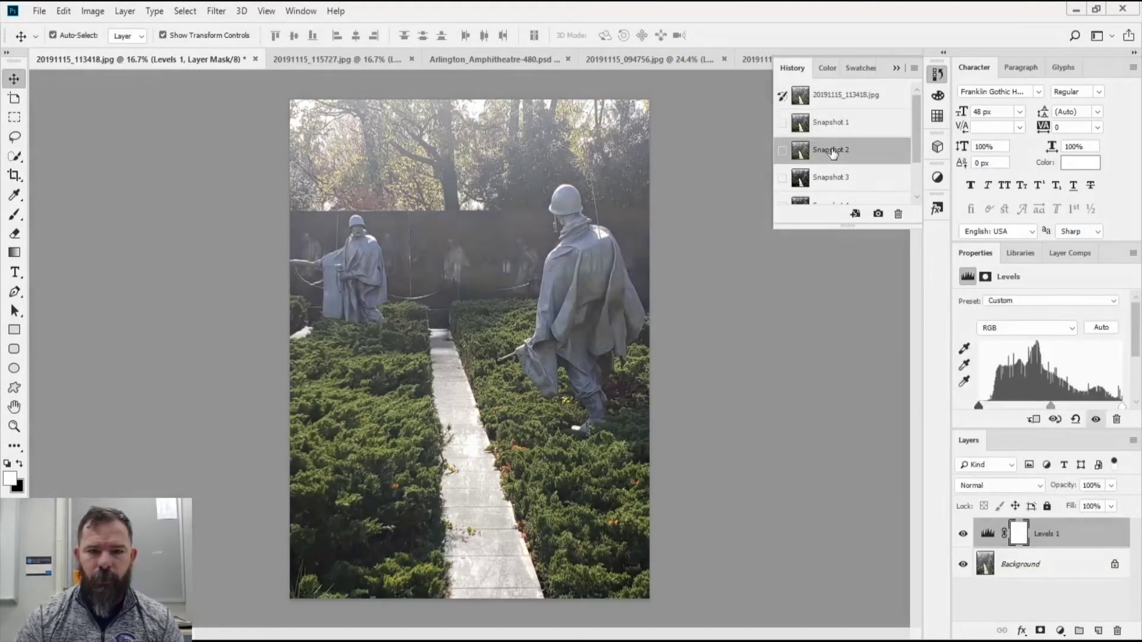
pyautogui.click(834, 126)
pyautogui.click(833, 150)
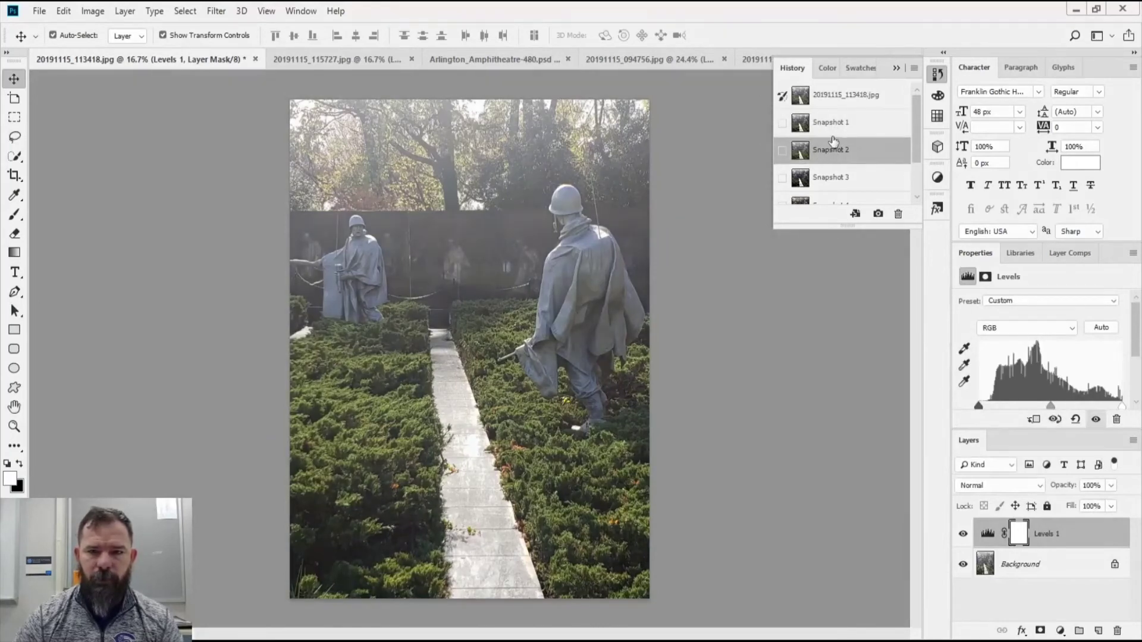
pyautogui.click(834, 128)
pyautogui.click(832, 150)
pyautogui.click(833, 125)
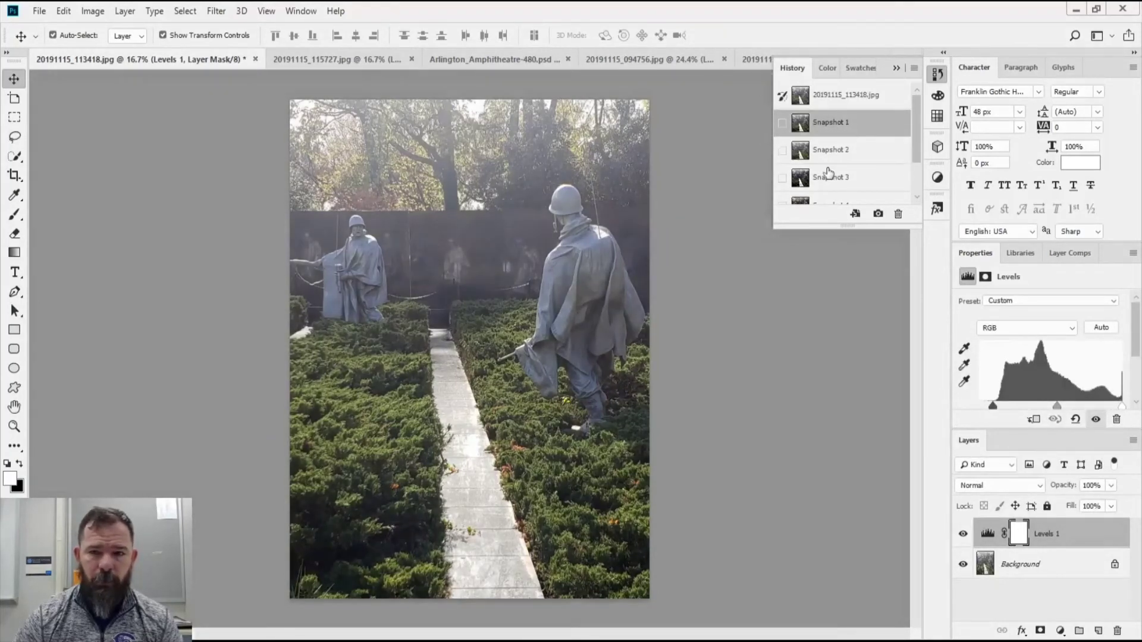
# Compare the manually adjusted Levels result in Snapshot 3 with the opened statue photo.
pyautogui.click(829, 174)
pyautogui.click(841, 98)
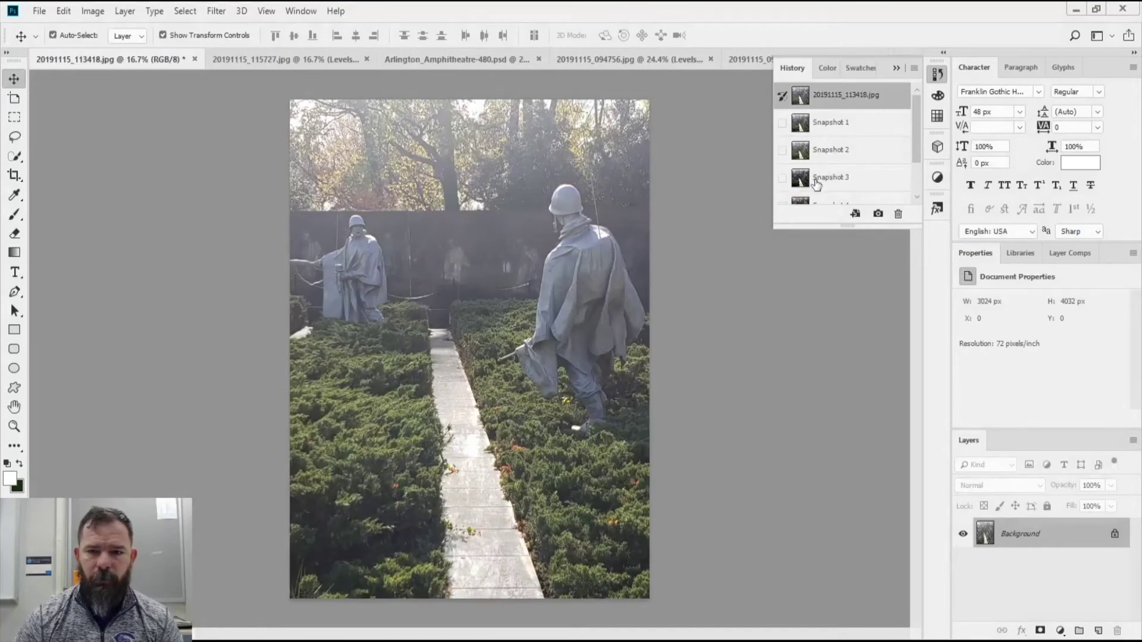
pyautogui.click(818, 183)
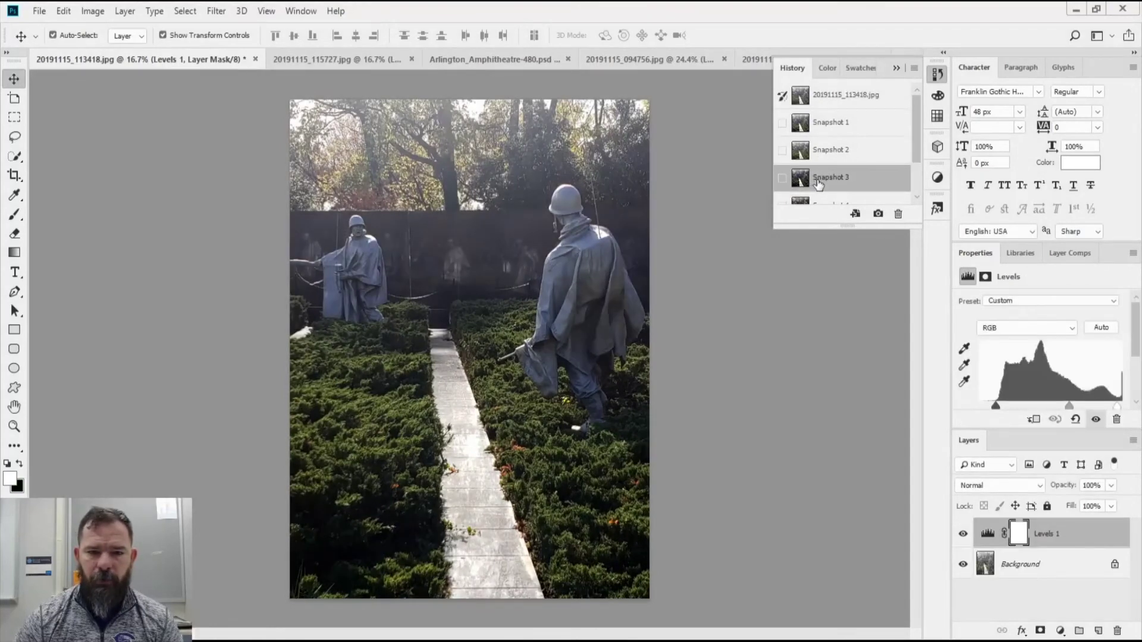
pyautogui.click(825, 106)
pyautogui.click(830, 178)
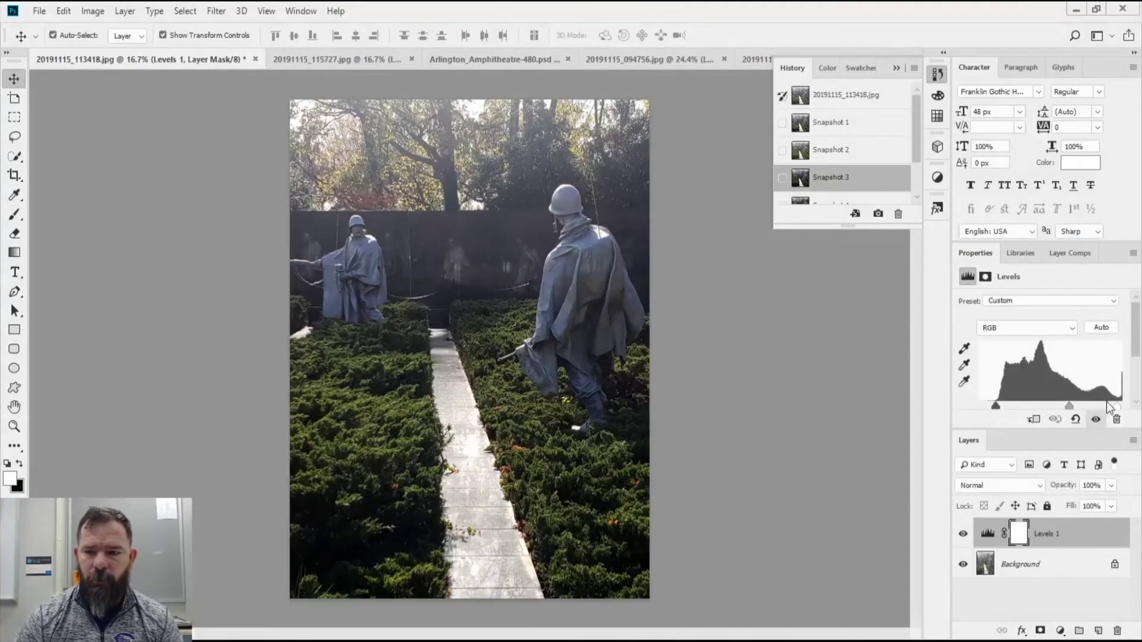
pyautogui.click(839, 101)
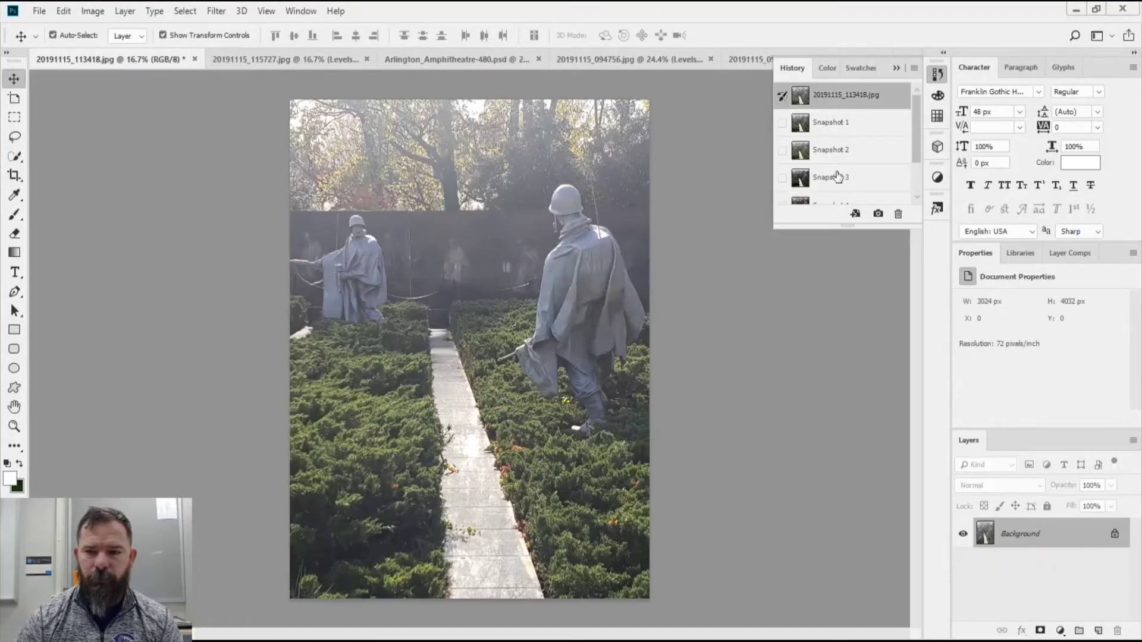
# Compare the eyedropper-corrected Levels result in Snapshot 4 with the opened statue photo, ending on Snapshot 4.
pyautogui.scroll(-2, 840, 142)
pyautogui.click(839, 156)
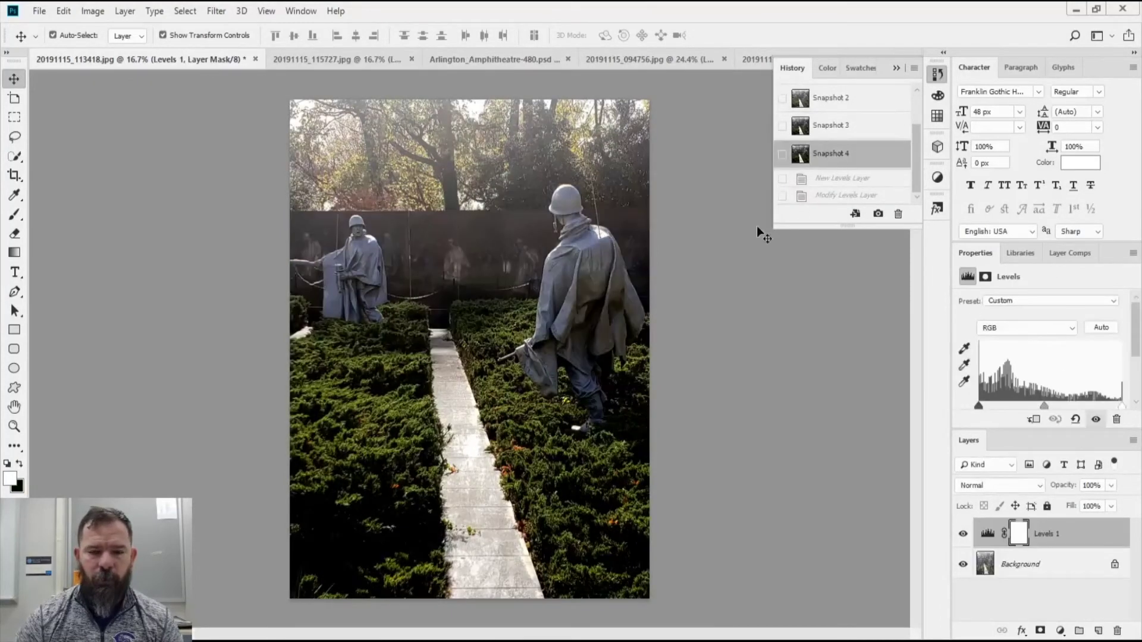
pyautogui.scroll(2, 833, 176)
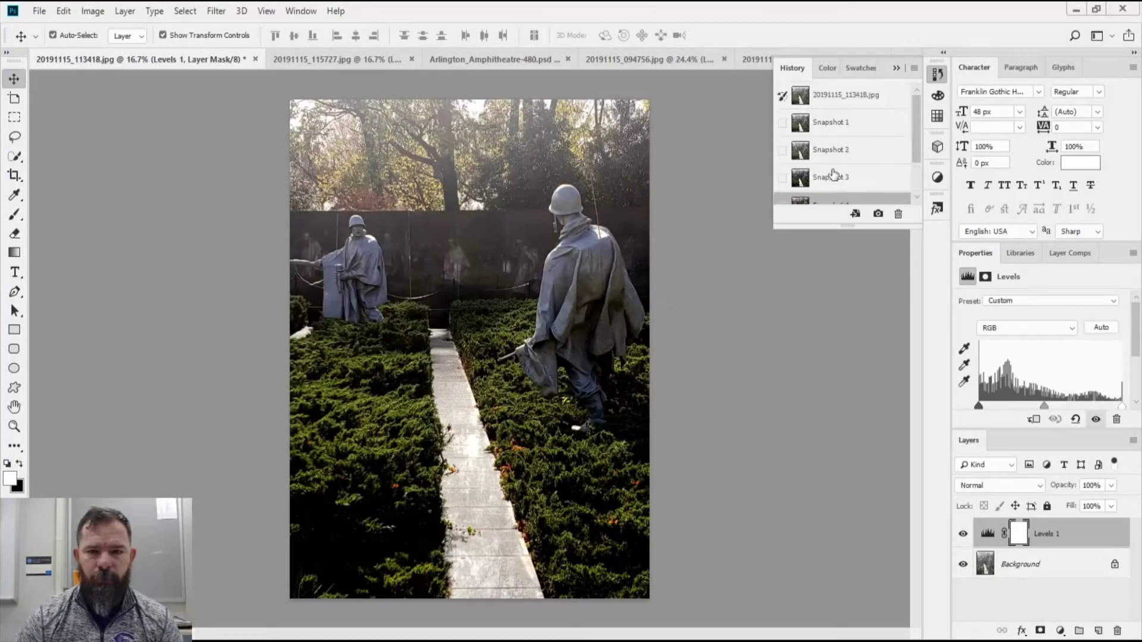
pyautogui.click(847, 101)
pyautogui.scroll(-2, 840, 179)
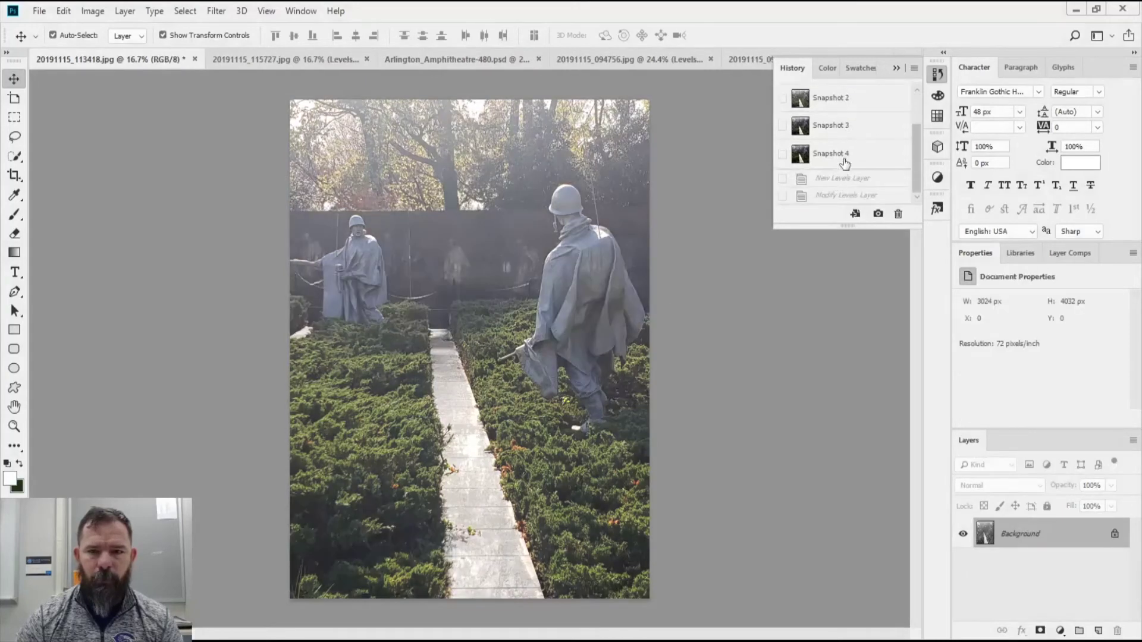
pyautogui.click(845, 158)
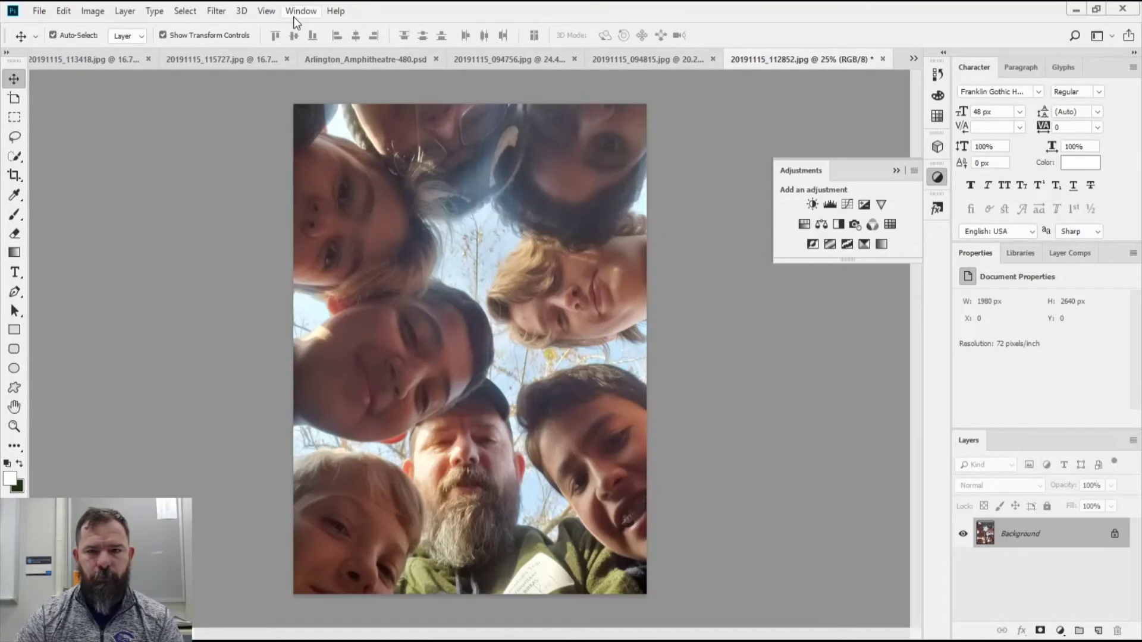
# Switch to the group photo 20191115_112852.jpg and add automatically corrected Brightness/Contrast and Levels adjustment layers.
pyautogui.click(812, 205)
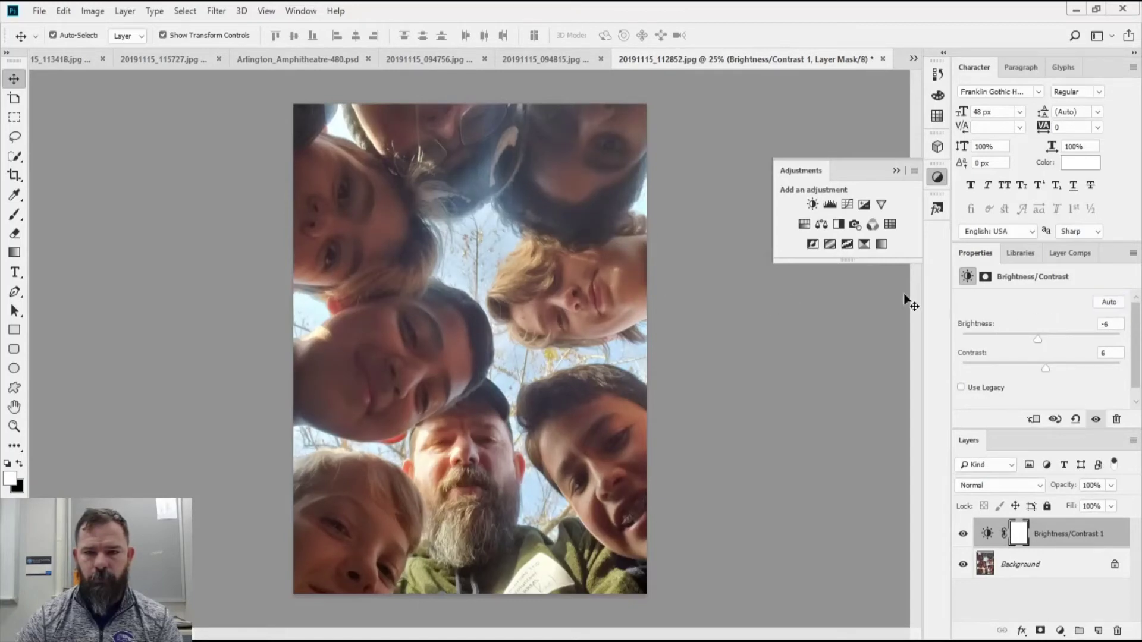
pyautogui.click(831, 207)
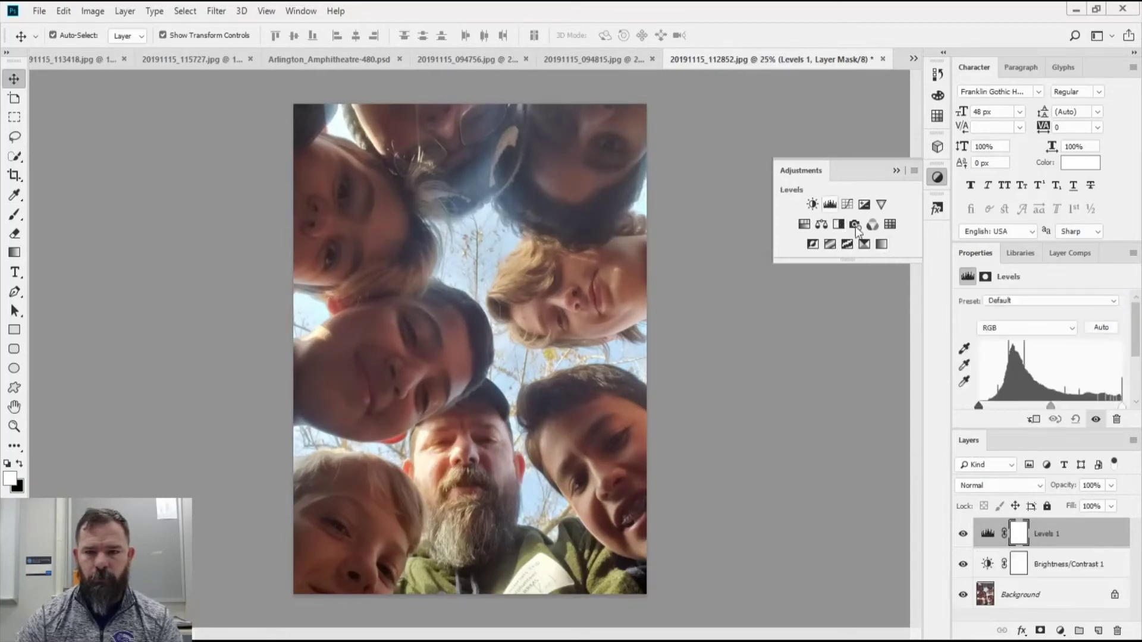
pyautogui.click(1107, 327)
# Add a Hue/Saturation adjustment layer to the group photo, trying the Strong Saturation preset before settling on Increase Saturation More.
pyautogui.click(804, 225)
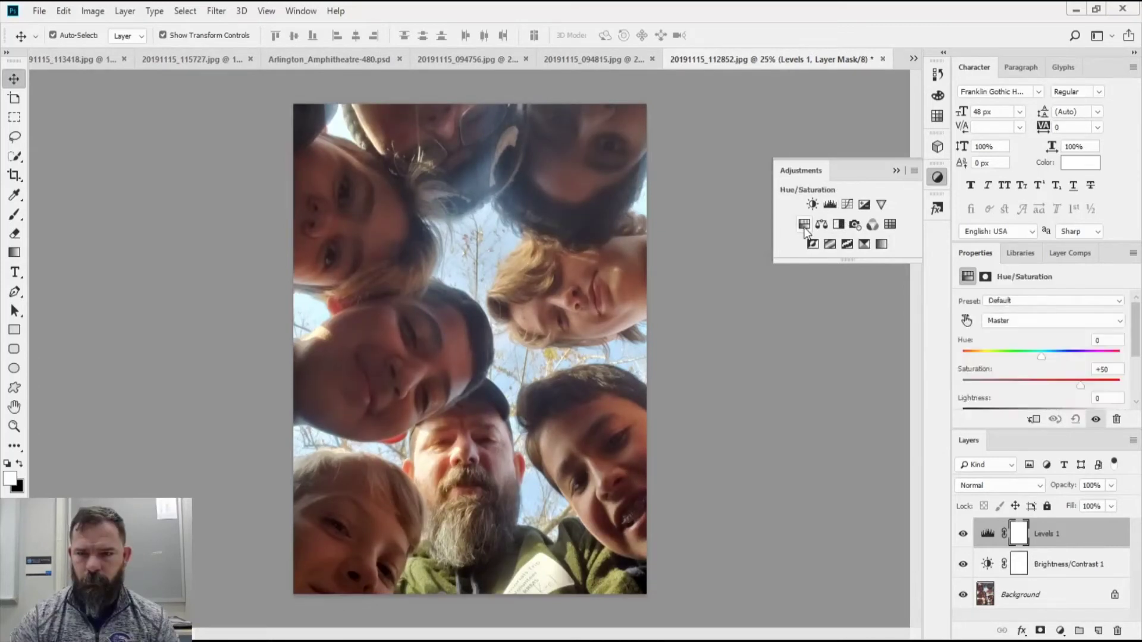
pyautogui.click(1042, 301)
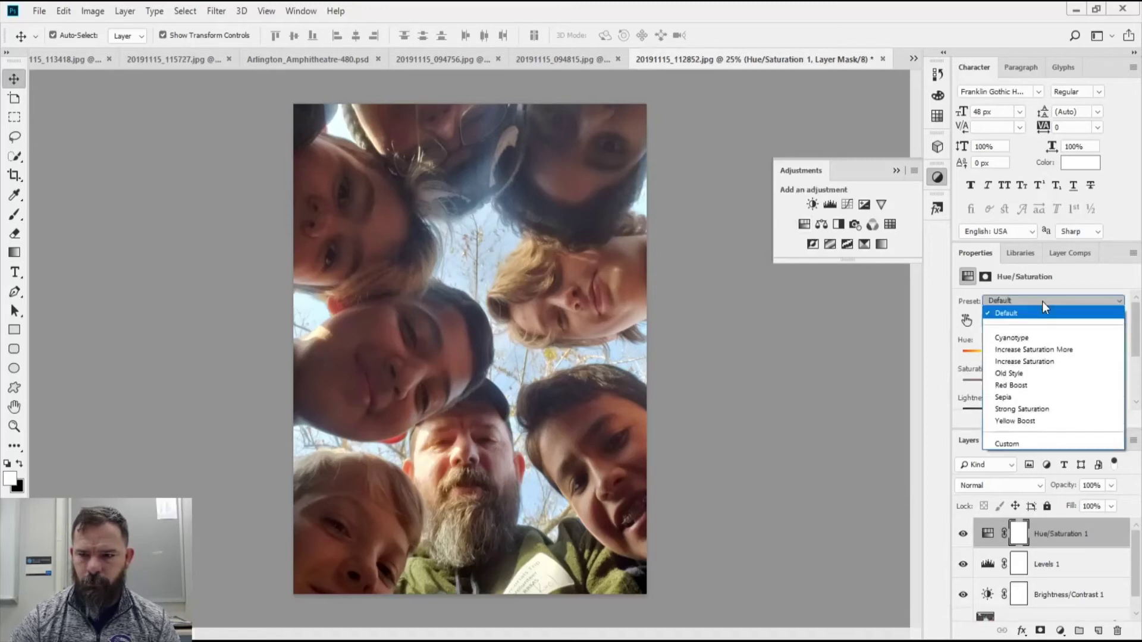
pyautogui.click(1042, 407)
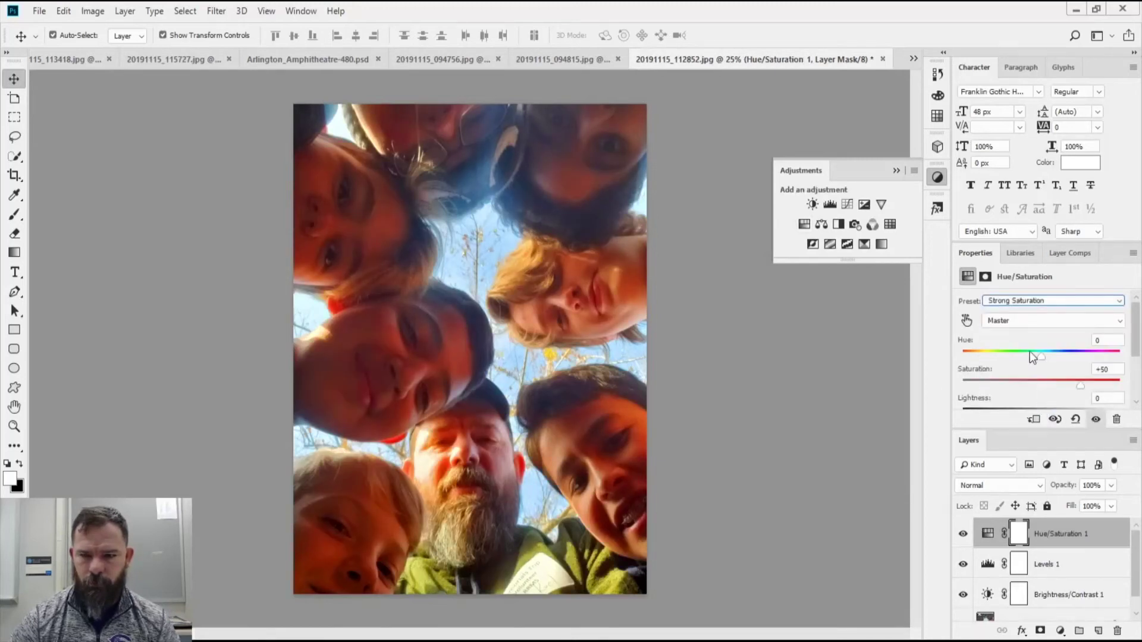
pyautogui.click(1041, 302)
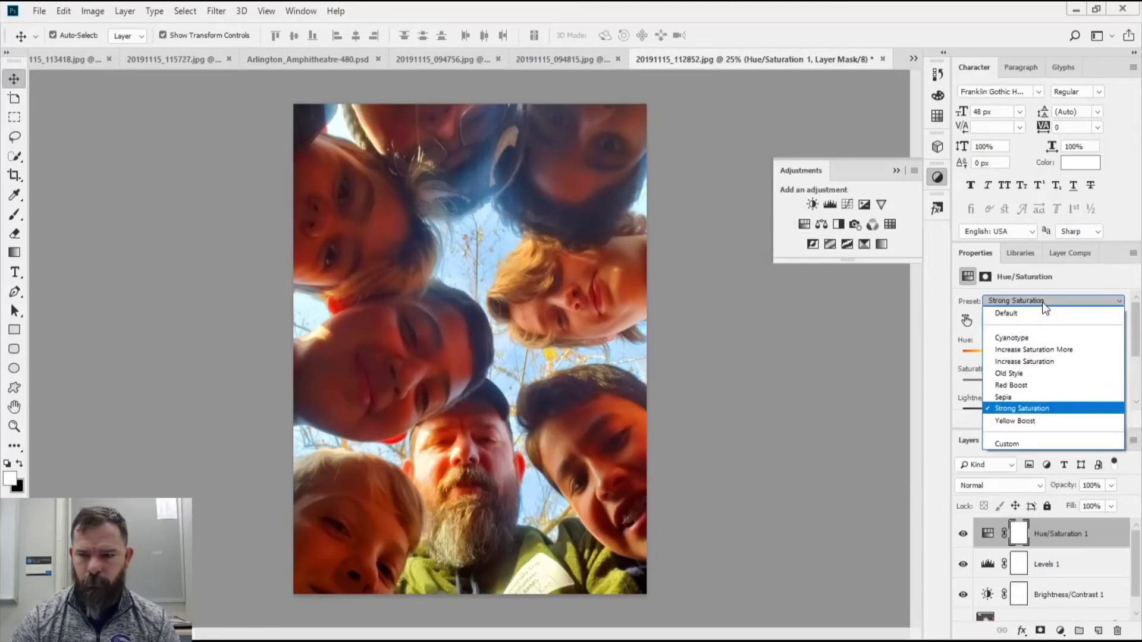
pyautogui.click(1037, 351)
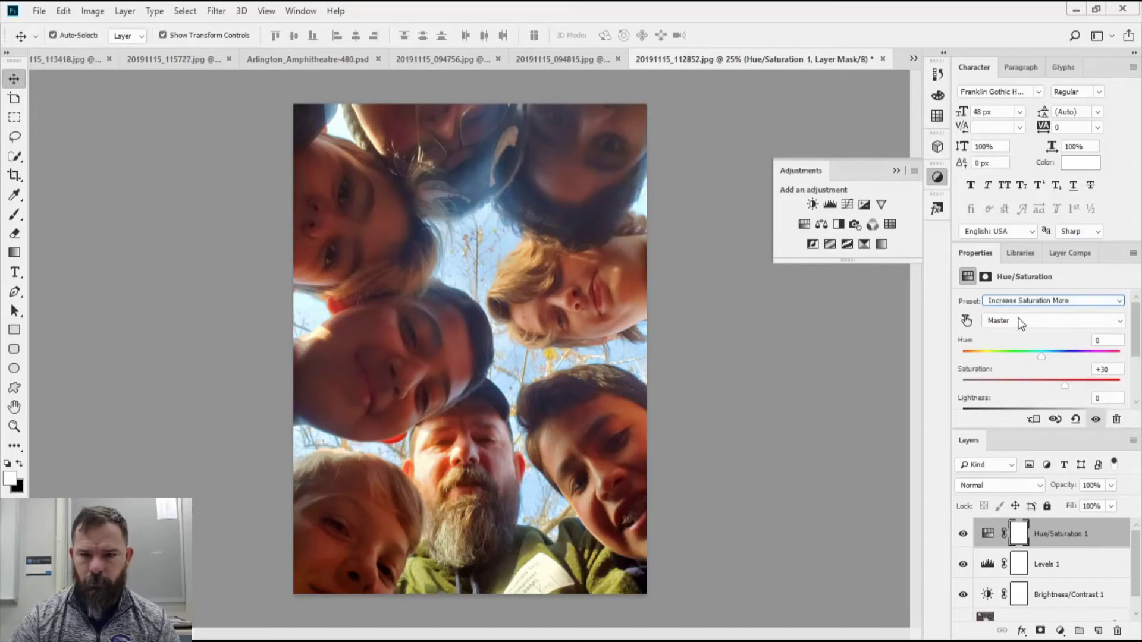
# Compare the group photo's originally opened state with its fully adjusted version in the history, ending on the latest Hue/Saturation edit.
pyautogui.click(940, 76)
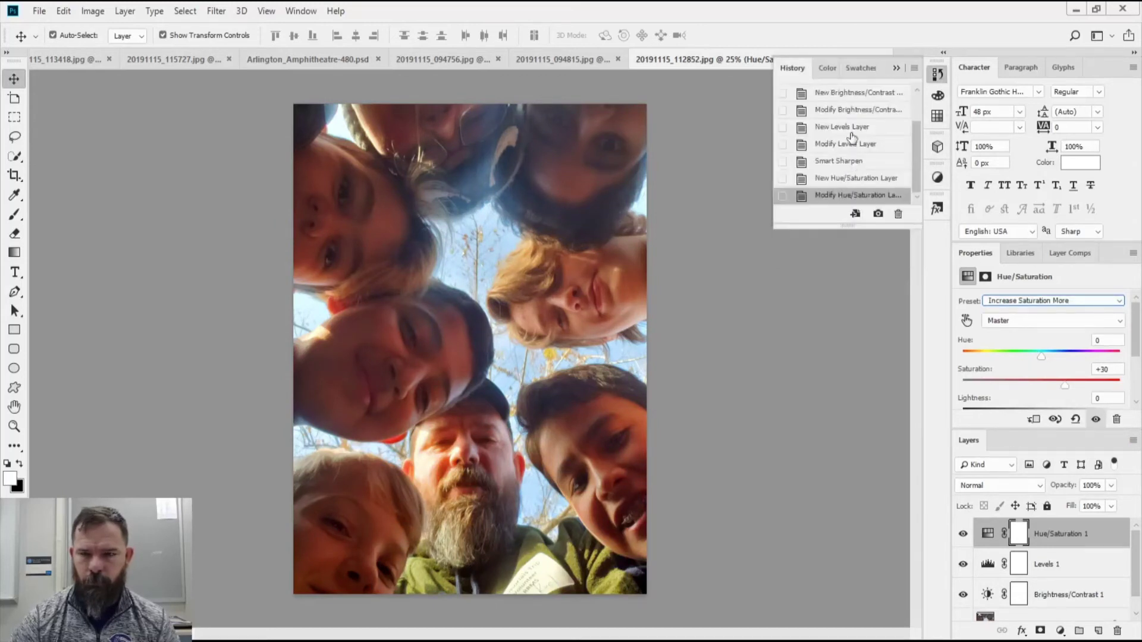
pyautogui.scroll(3, 851, 138)
pyautogui.click(857, 98)
pyautogui.scroll(-3, 846, 176)
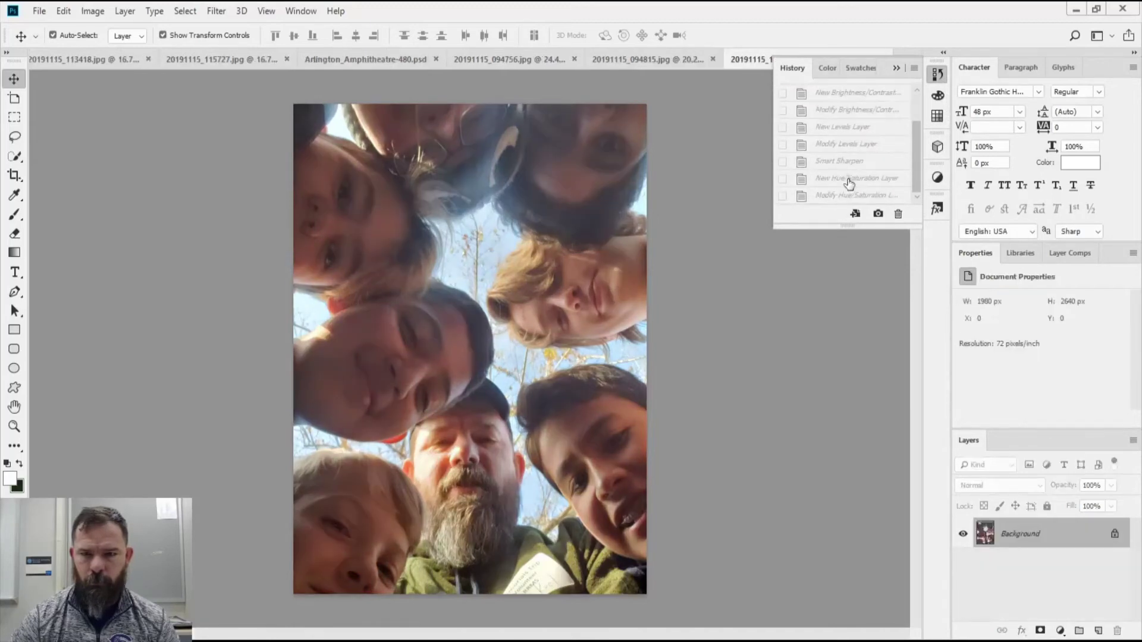
pyautogui.click(839, 196)
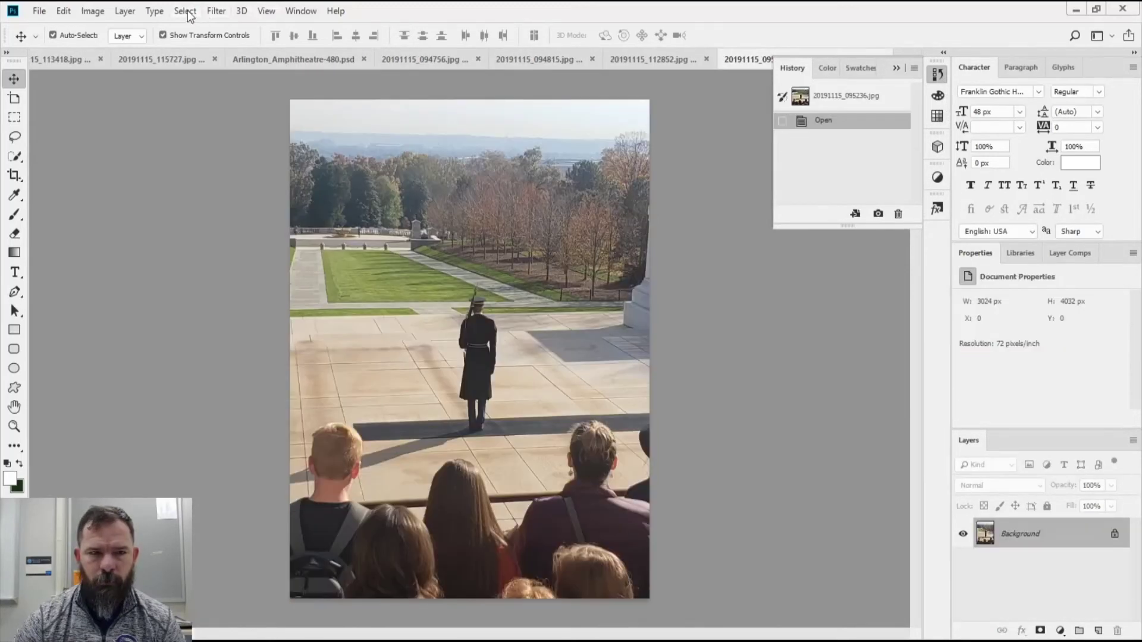
# Apply Smart Sharpen to the guard photo 20191115_095236.jpg with an amount of 210% and a radius of 3.0 px.
pyautogui.click(185, 11)
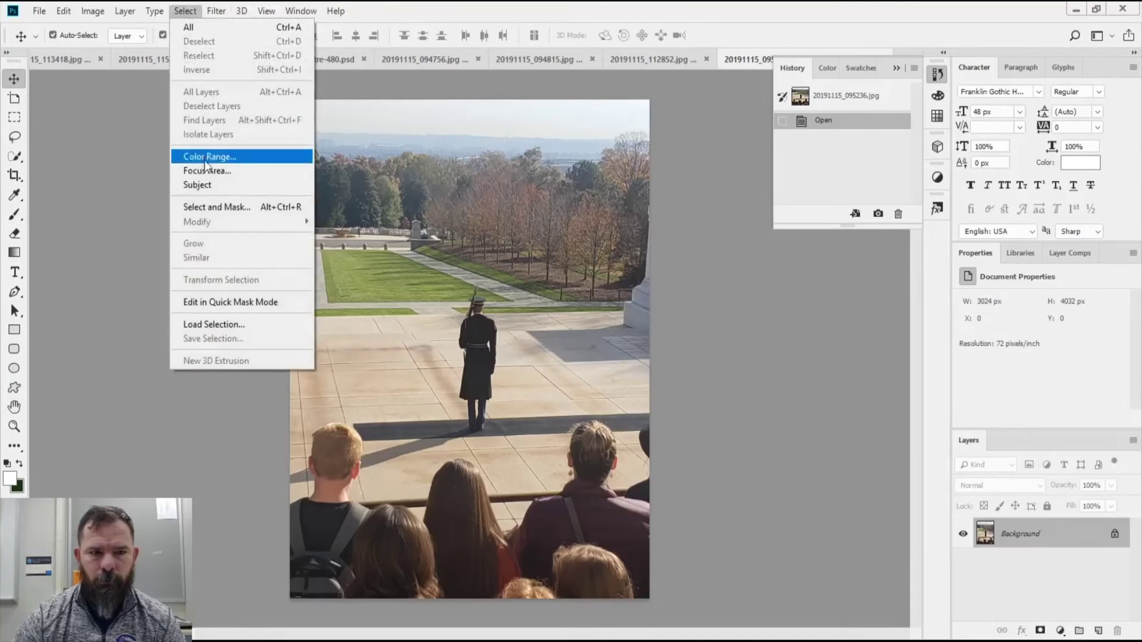
pyautogui.moveTo(211, 13)
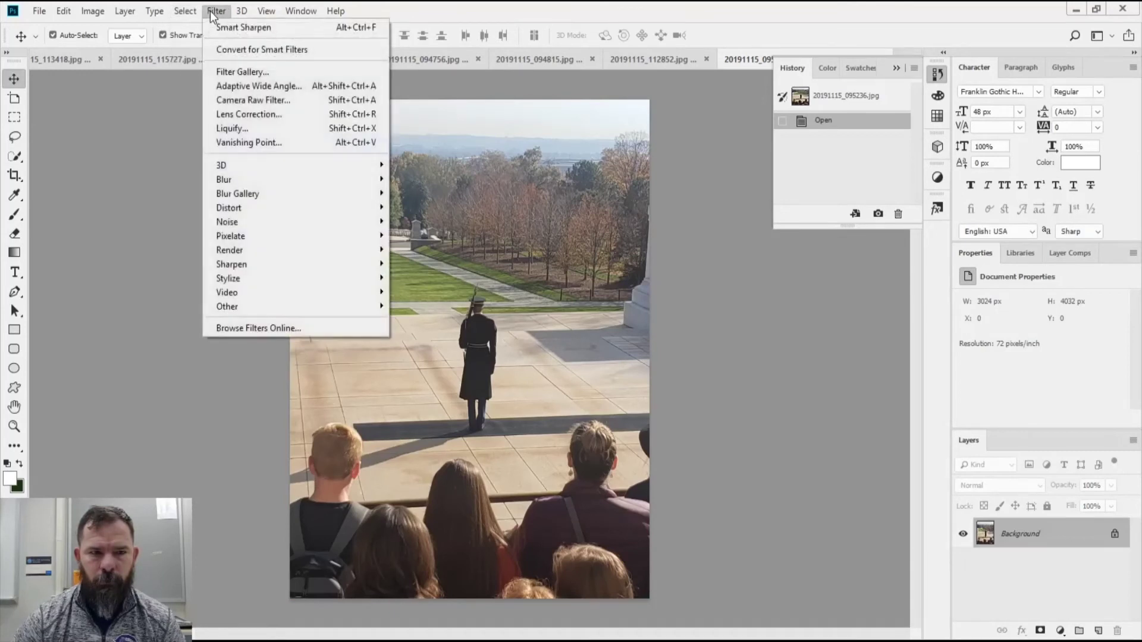
pyautogui.moveTo(254, 265)
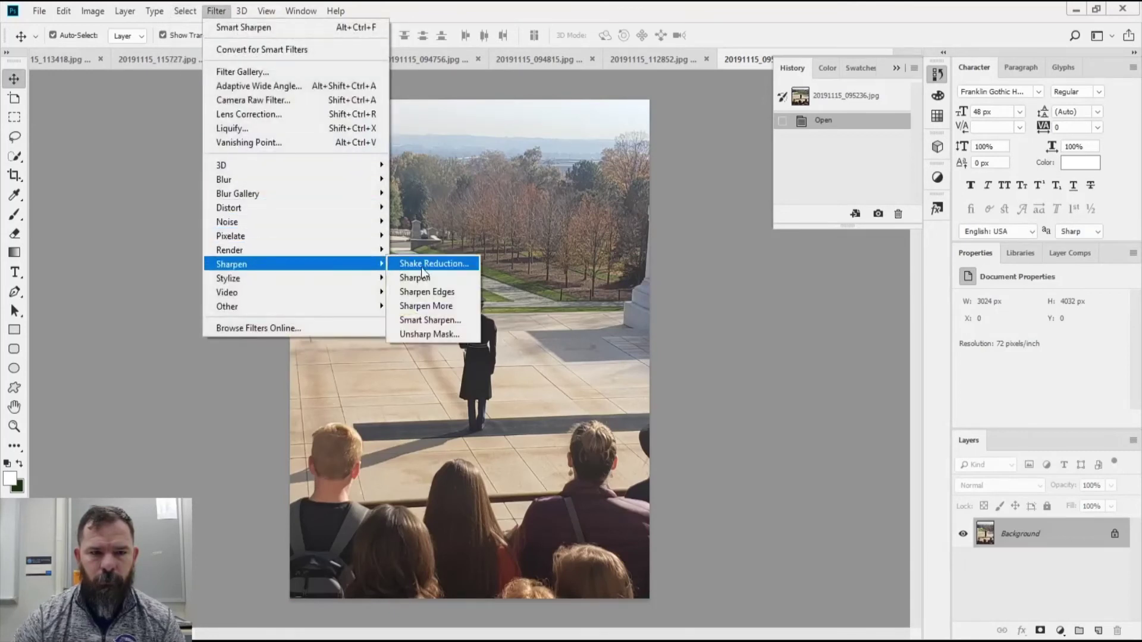
pyautogui.click(430, 320)
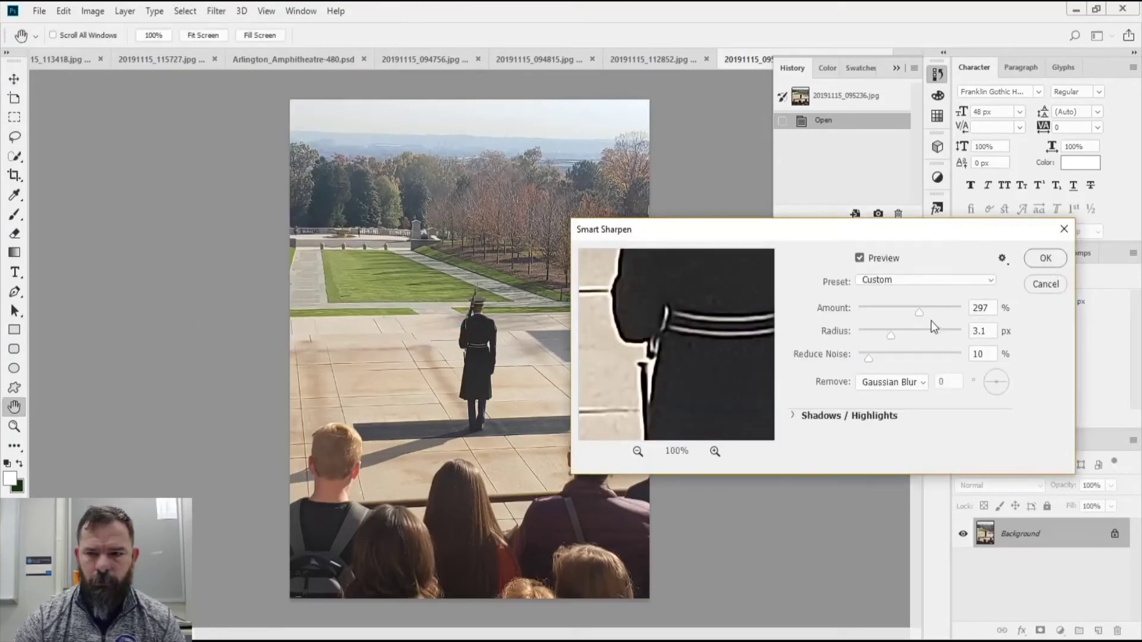
pyautogui.moveTo(921, 313); pyautogui.dragTo(896, 337)
pyautogui.click(891, 337)
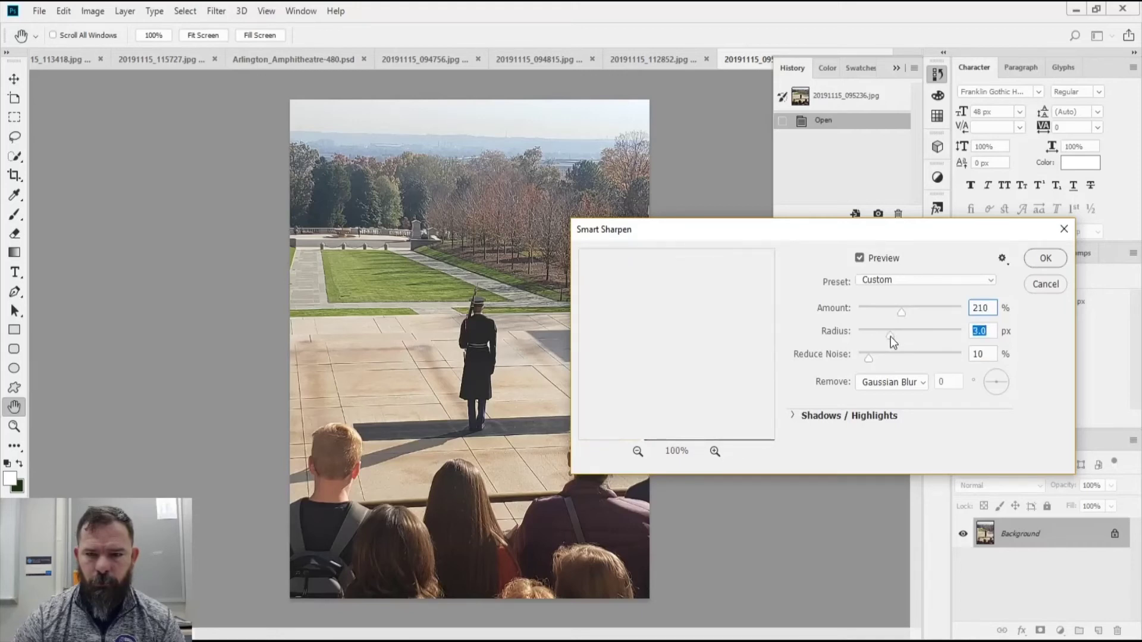
pyautogui.click(1045, 258)
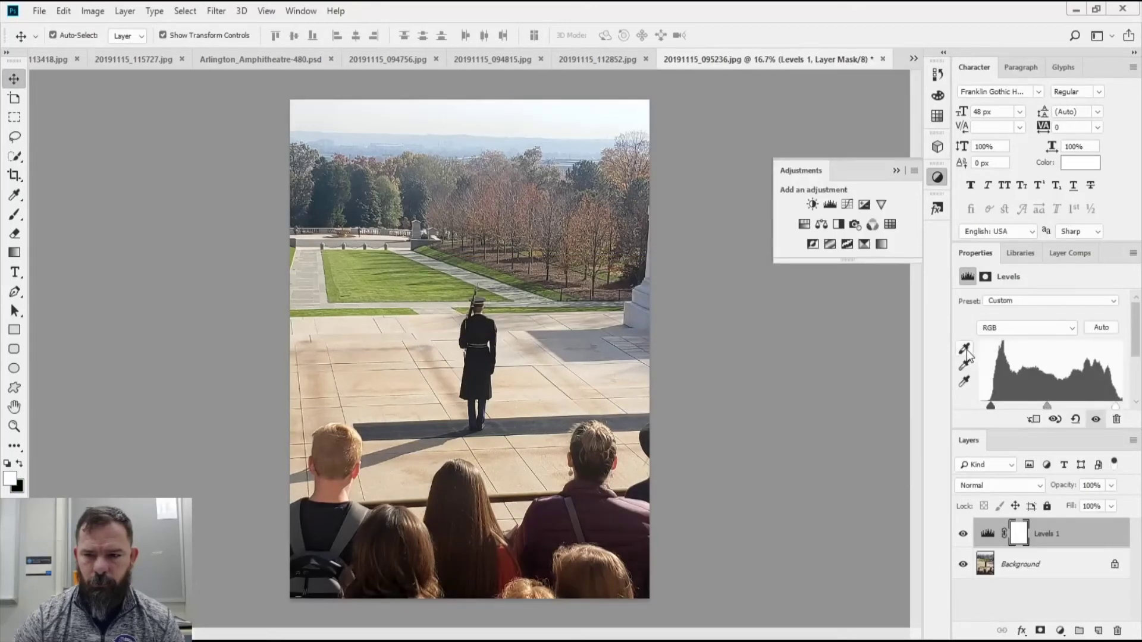
# Correct the guard photo's Levels layer by sampling a black point, sampling the white point from the sky, and brightening the midtones.
pyautogui.click(965, 348)
pyautogui.click(612, 337)
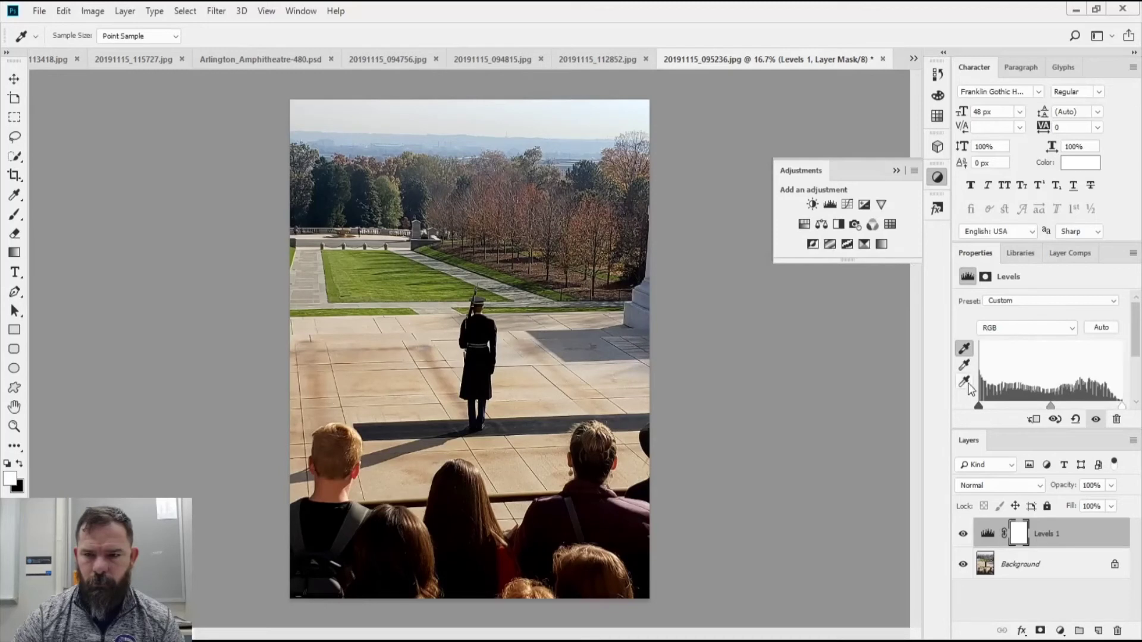
pyautogui.click(965, 381)
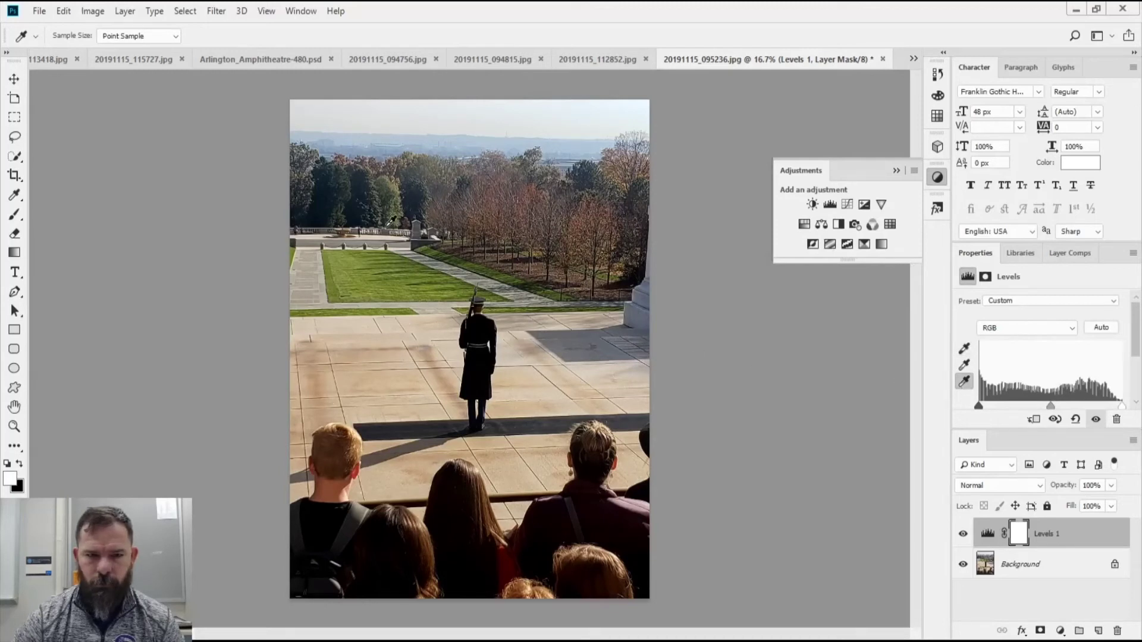
pyautogui.click(379, 236)
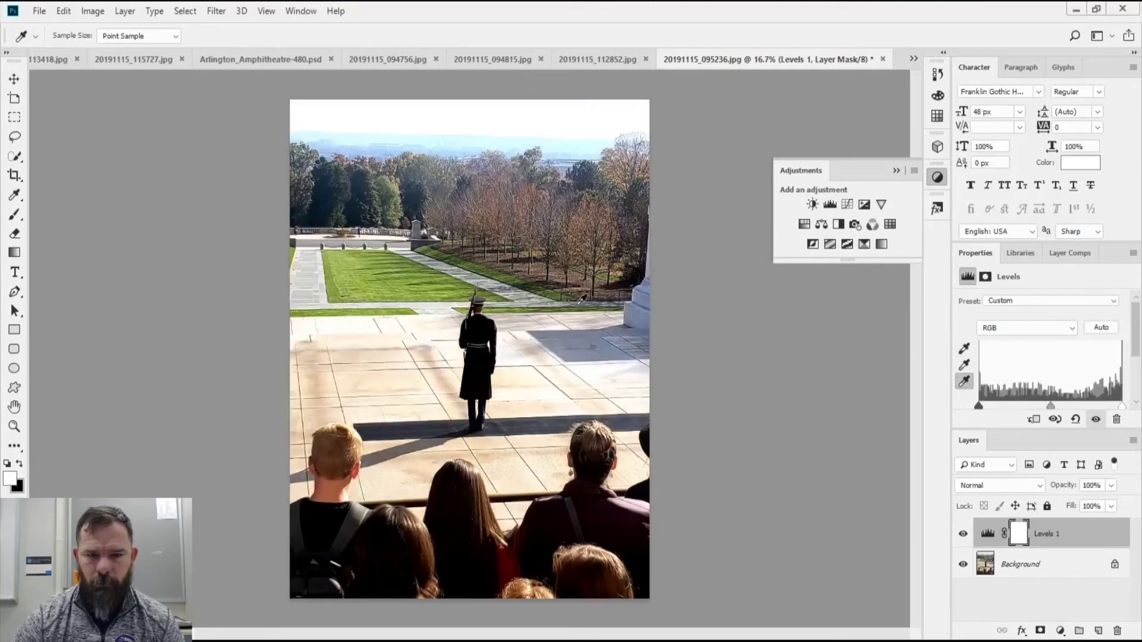
pyautogui.click(584, 108)
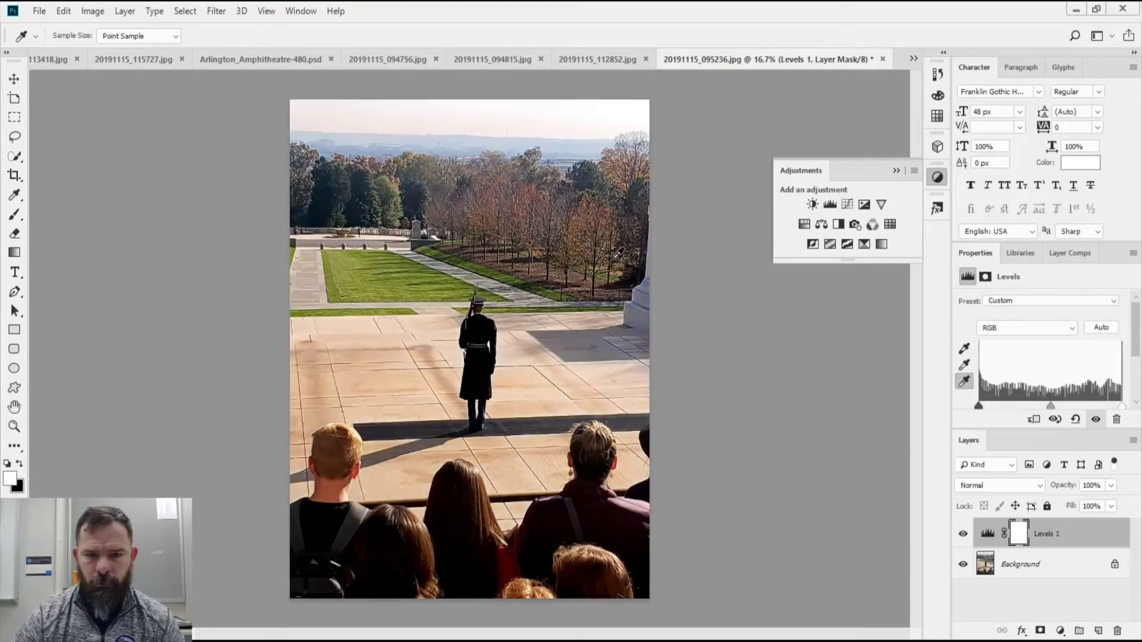
pyautogui.click(964, 364)
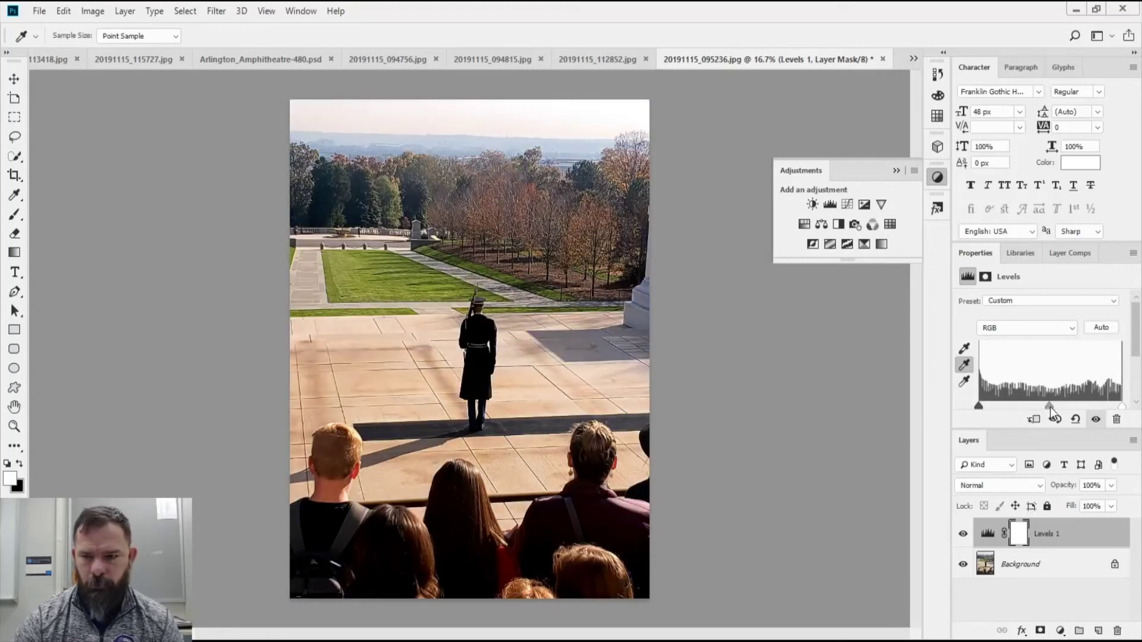
pyautogui.moveTo(1048, 407); pyautogui.dragTo(1031, 405)
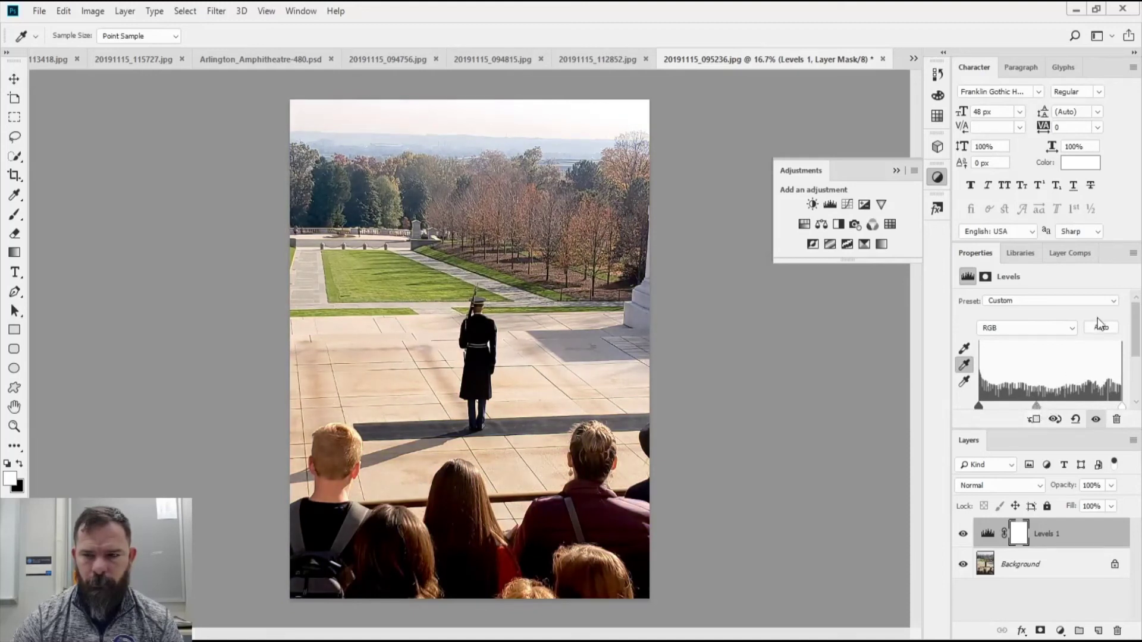
# Add a Hue/Saturation adjustment layer to the guard photo using the Increase Saturation More preset.
pyautogui.click(803, 226)
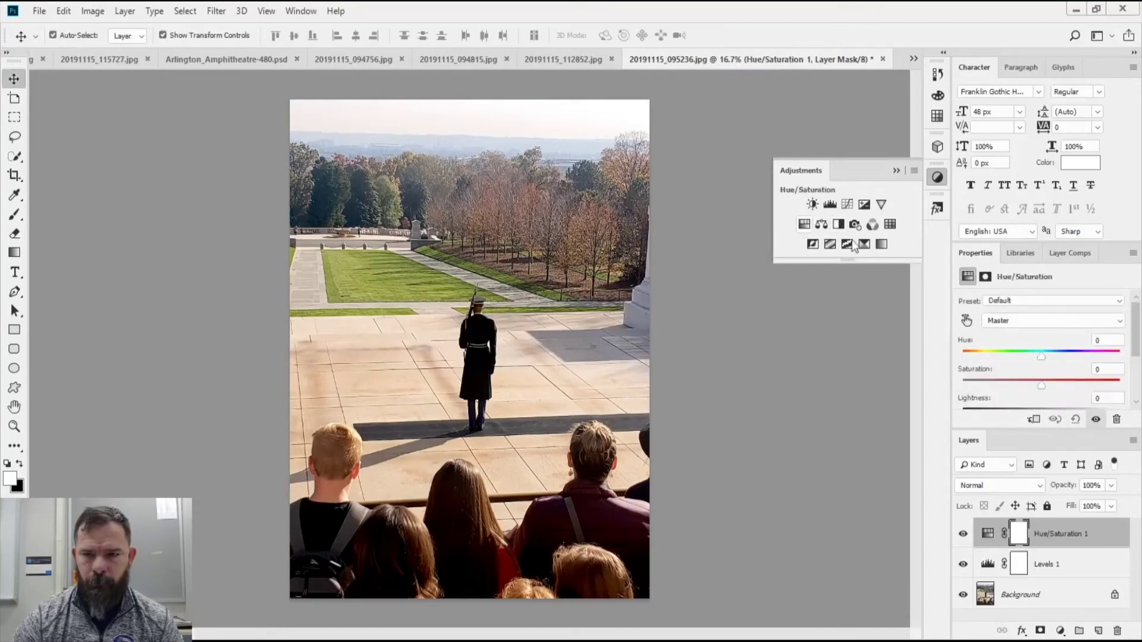
pyautogui.click(1012, 299)
pyautogui.click(1017, 349)
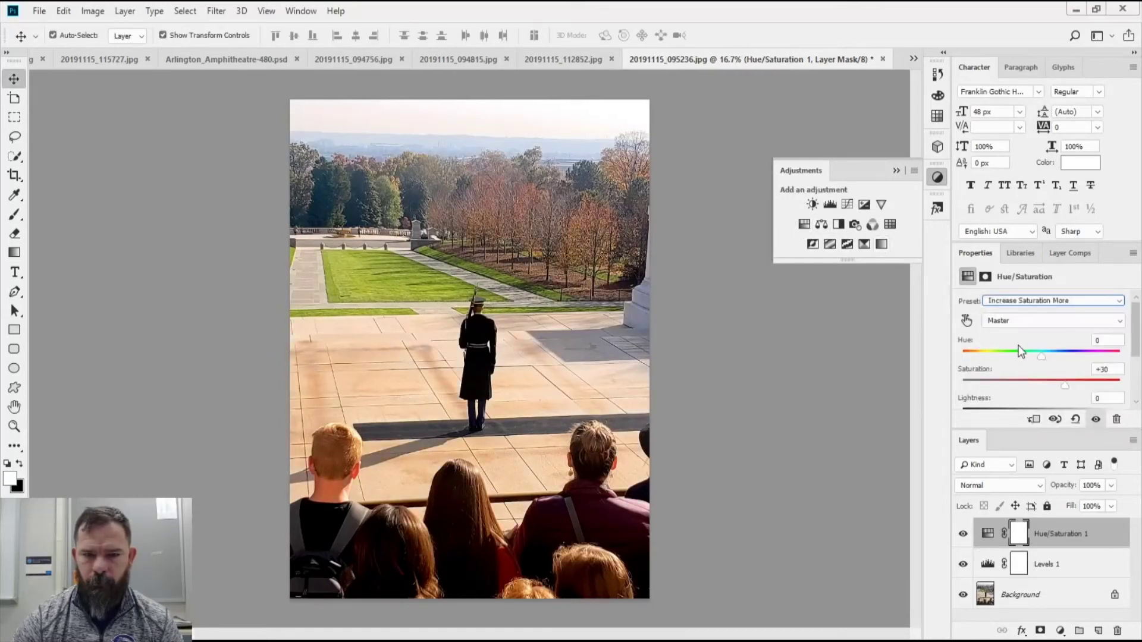
# Compare the guard photo's opened state with its final Hue/Saturation edit in the history, ending on the adjusted version.
pyautogui.click(938, 75)
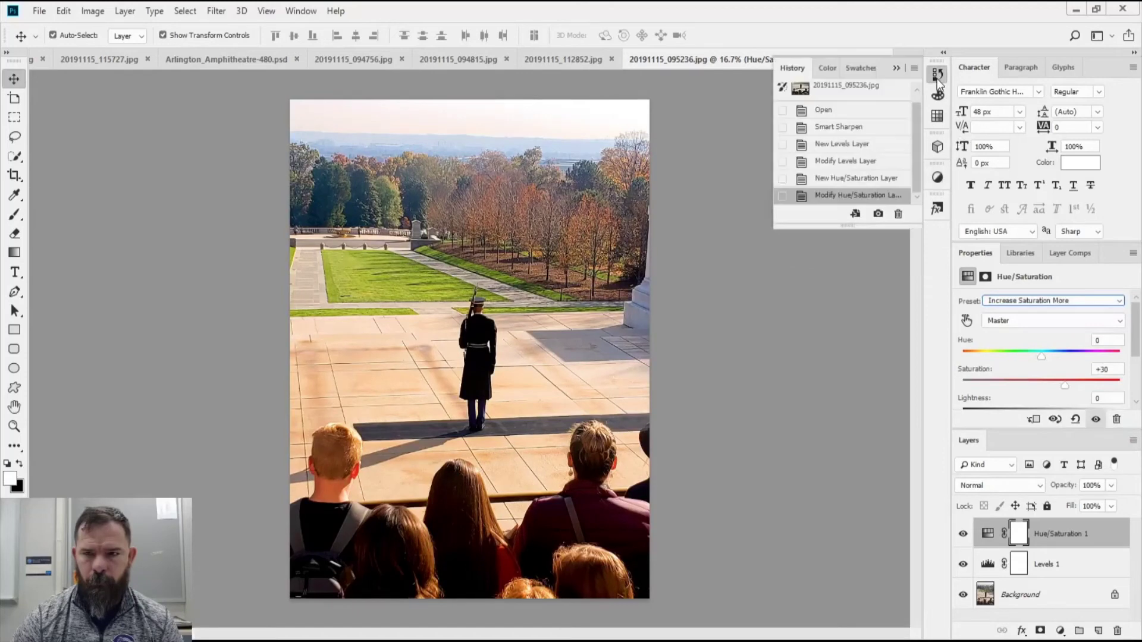
pyautogui.click(838, 115)
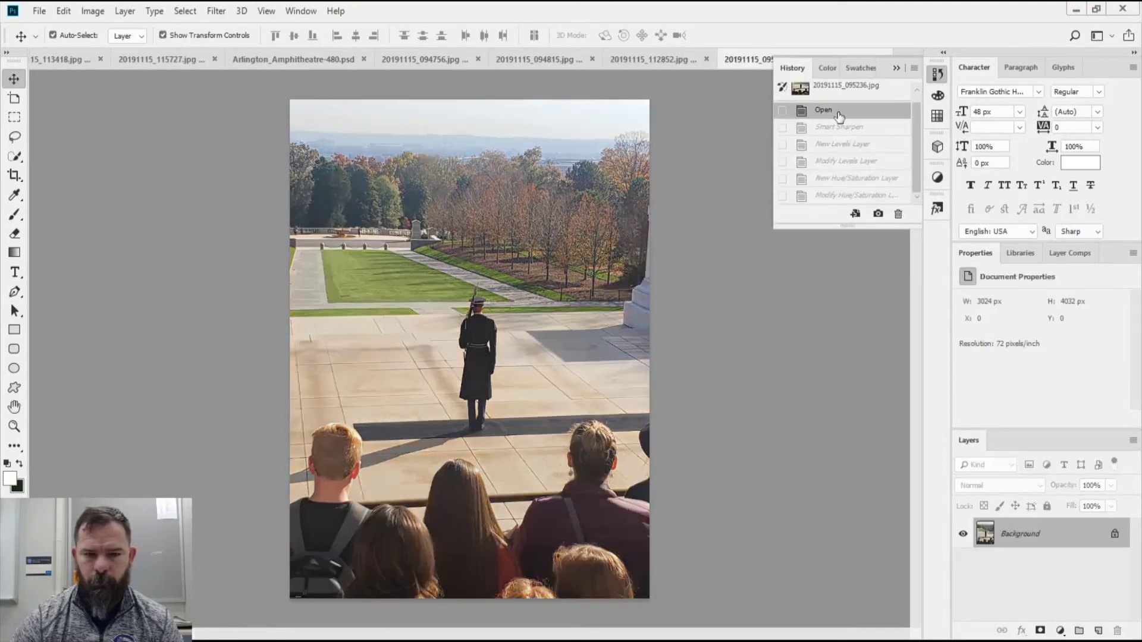
pyautogui.click(837, 201)
# Switch to the memorial wall photo 20191115_115534.jpg and apply Smart Sharpen with an amount of 150%.
pyautogui.hotkey('ctrl', 'Tab')
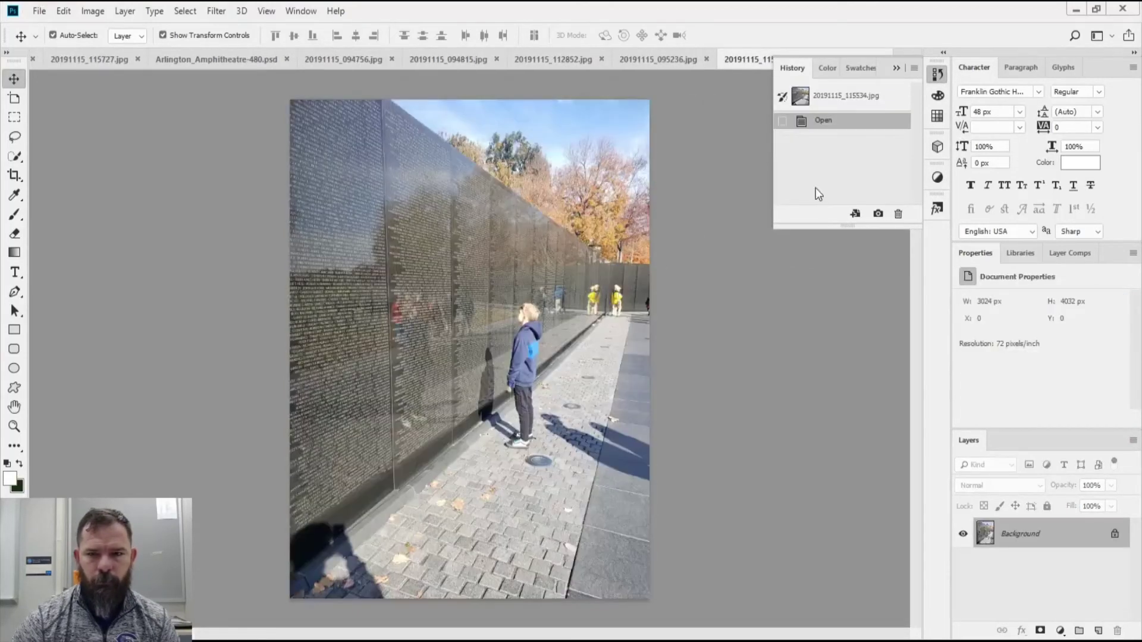
pyautogui.click(216, 11)
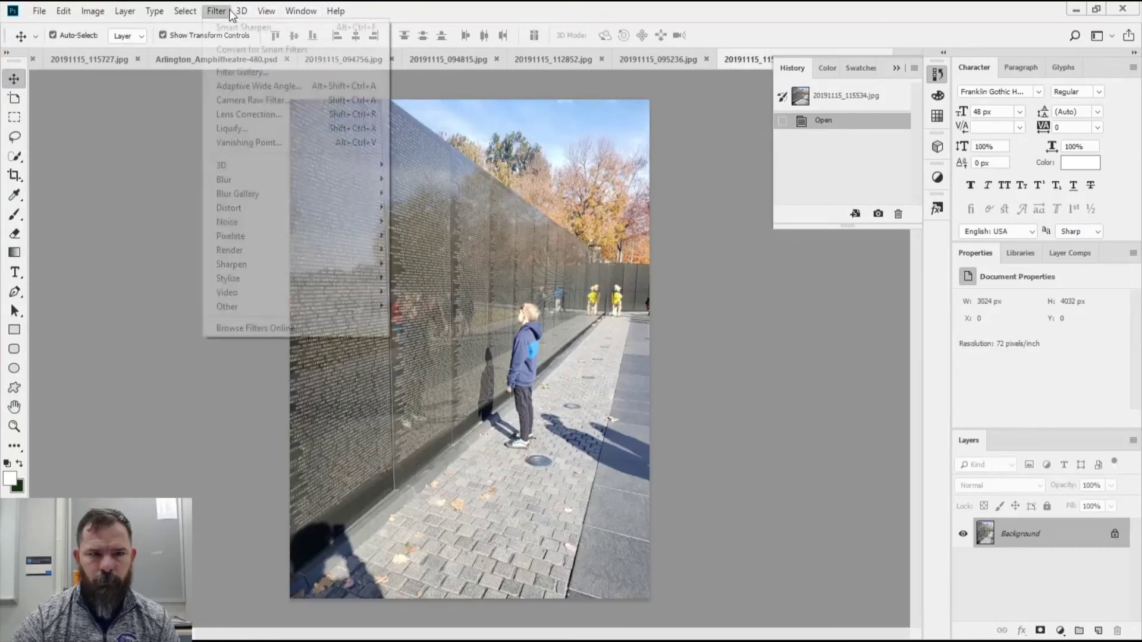
pyautogui.moveTo(234, 265)
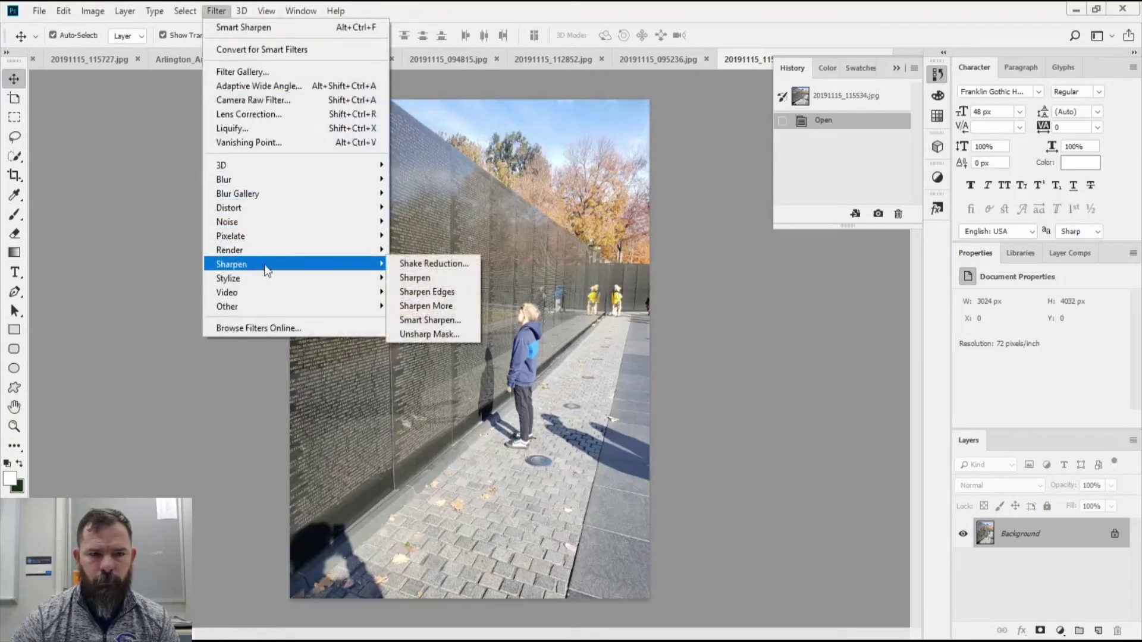
pyautogui.click(431, 320)
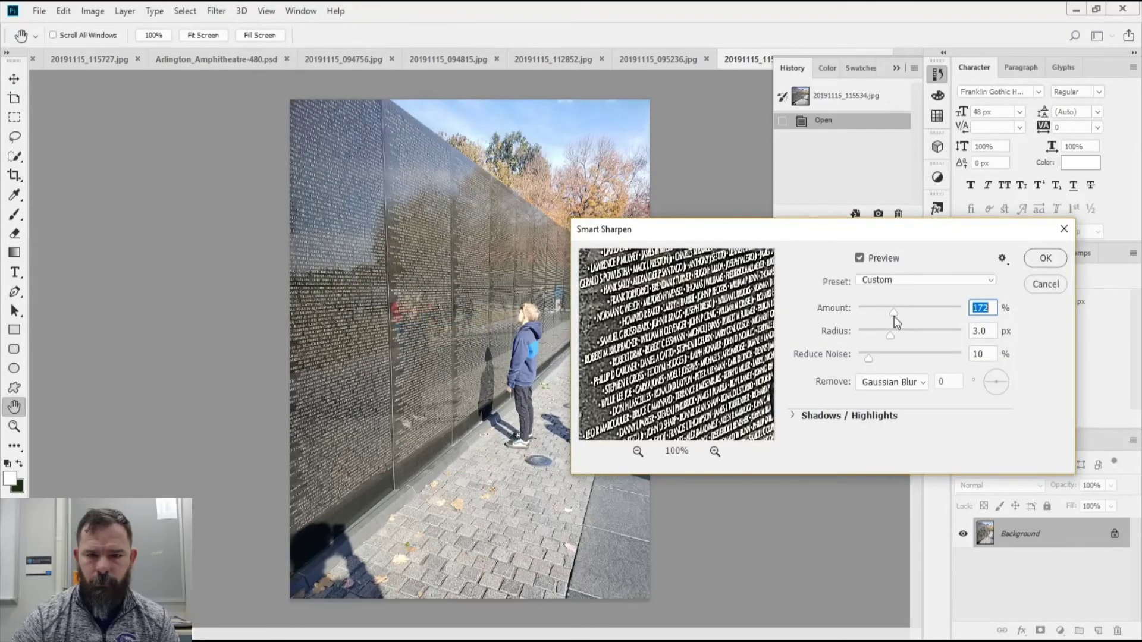
pyautogui.write('15')
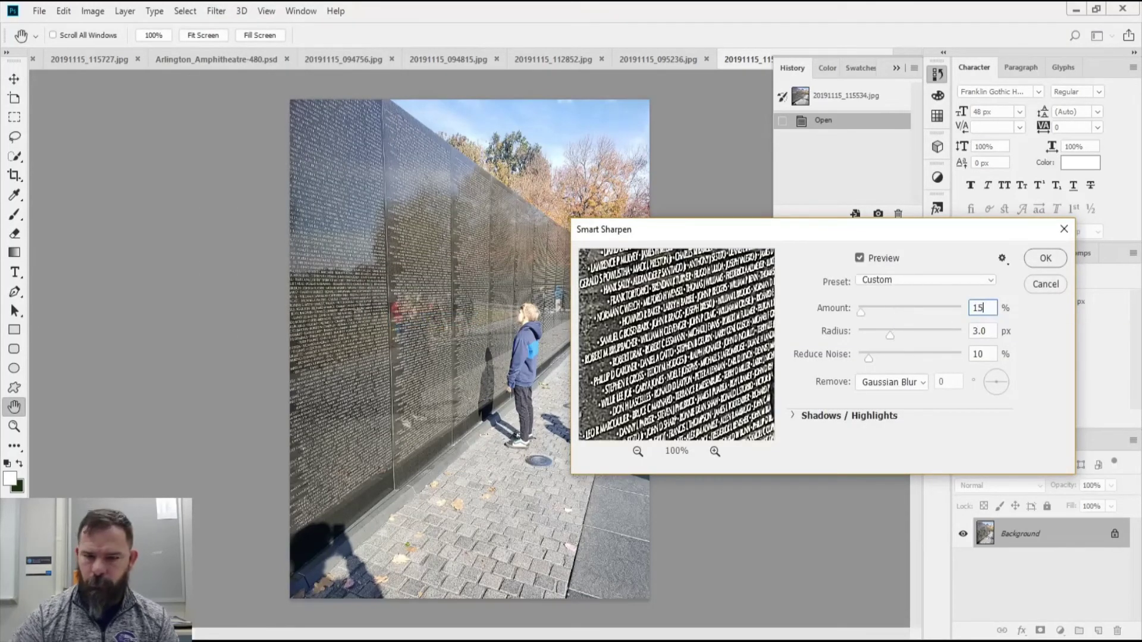
pyautogui.write('0')
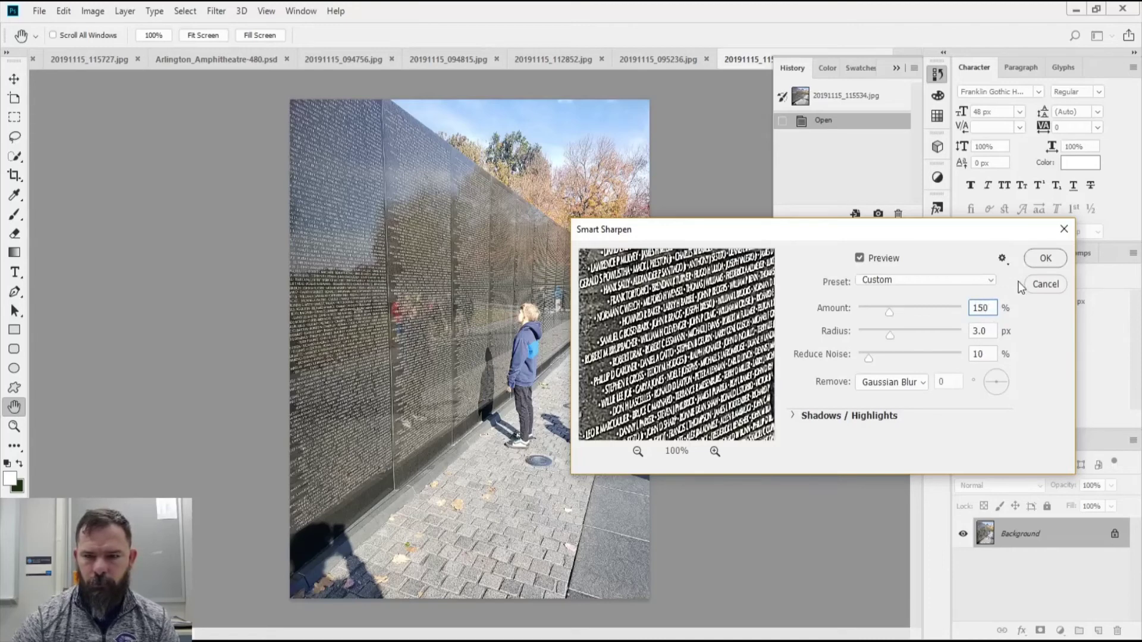
pyautogui.click(1046, 258)
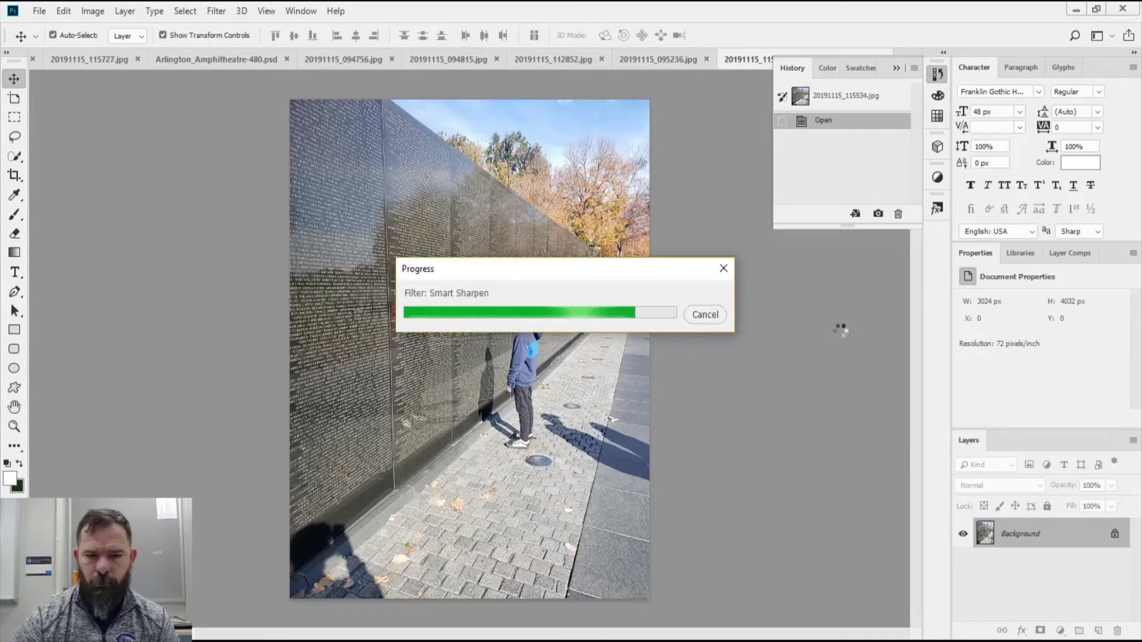
# Add a Brightness/Contrast adjustment layer to the wall photo with brightness -8 and contrast 65.
pyautogui.click(937, 176)
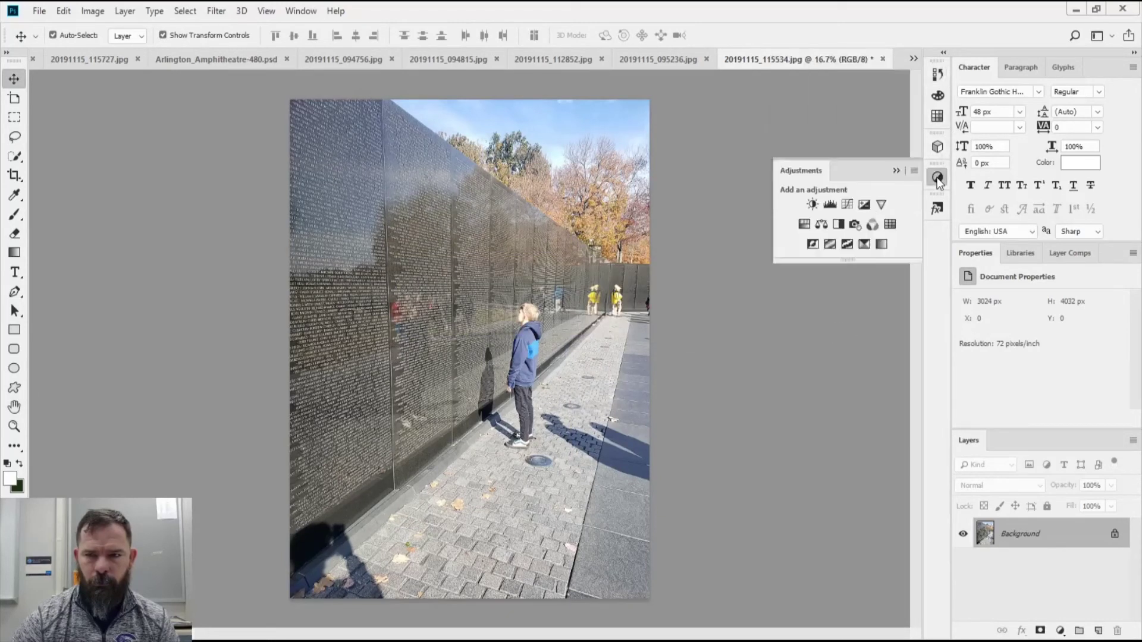
pyautogui.click(812, 205)
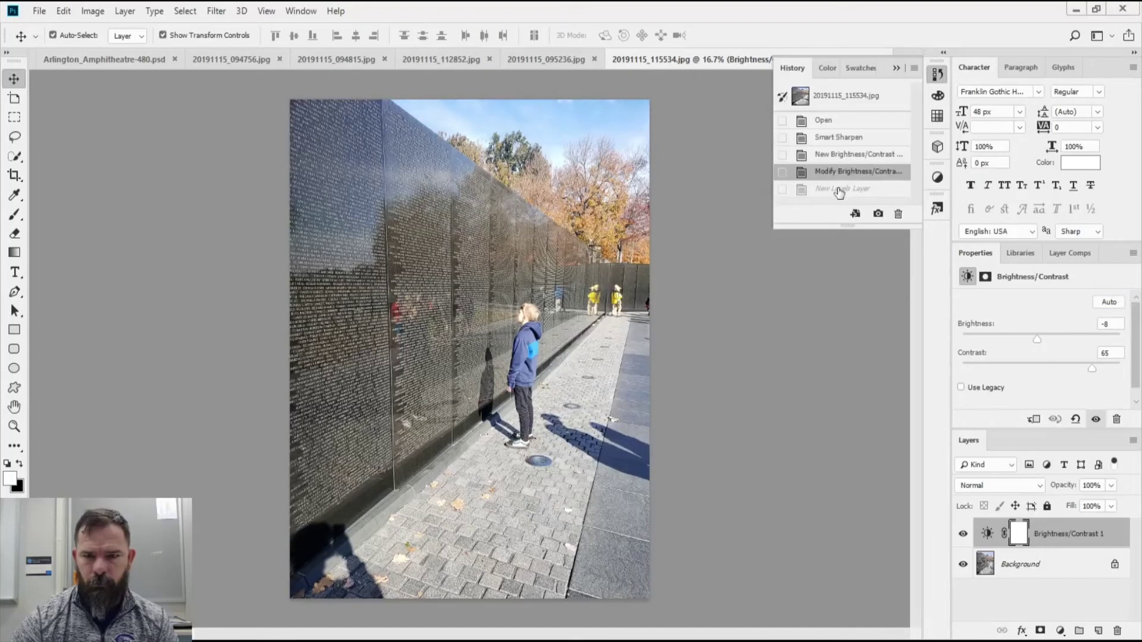
# Restore the new Levels layer from the history, sample a black point in the wall's dark shadow, then lower the white point and darken the midtones.
pyautogui.click(839, 189)
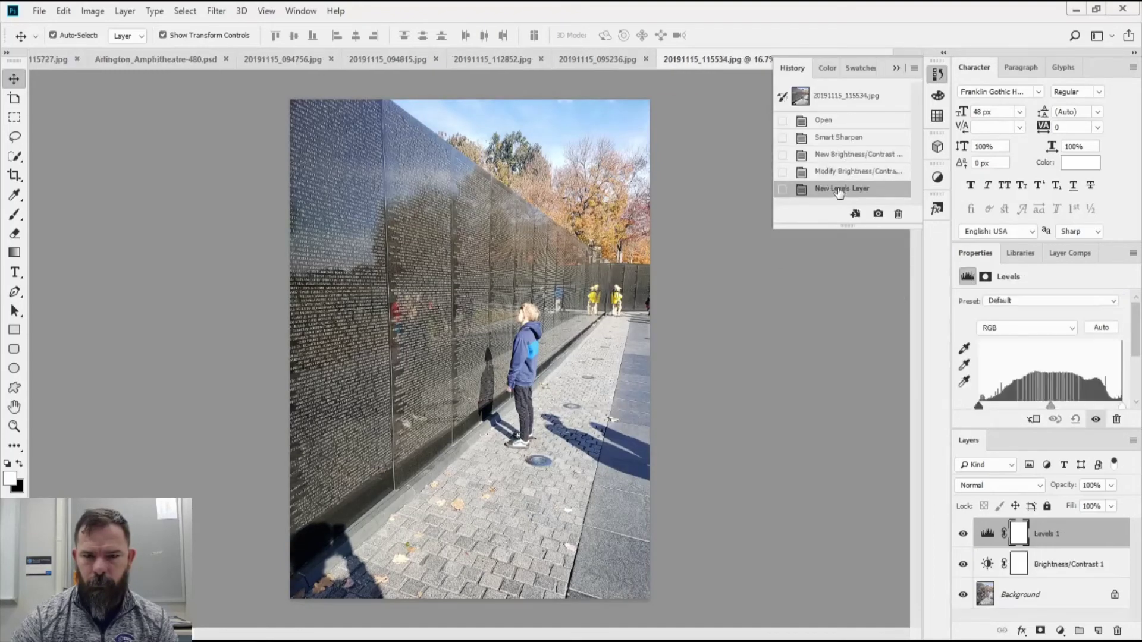
pyautogui.click(964, 349)
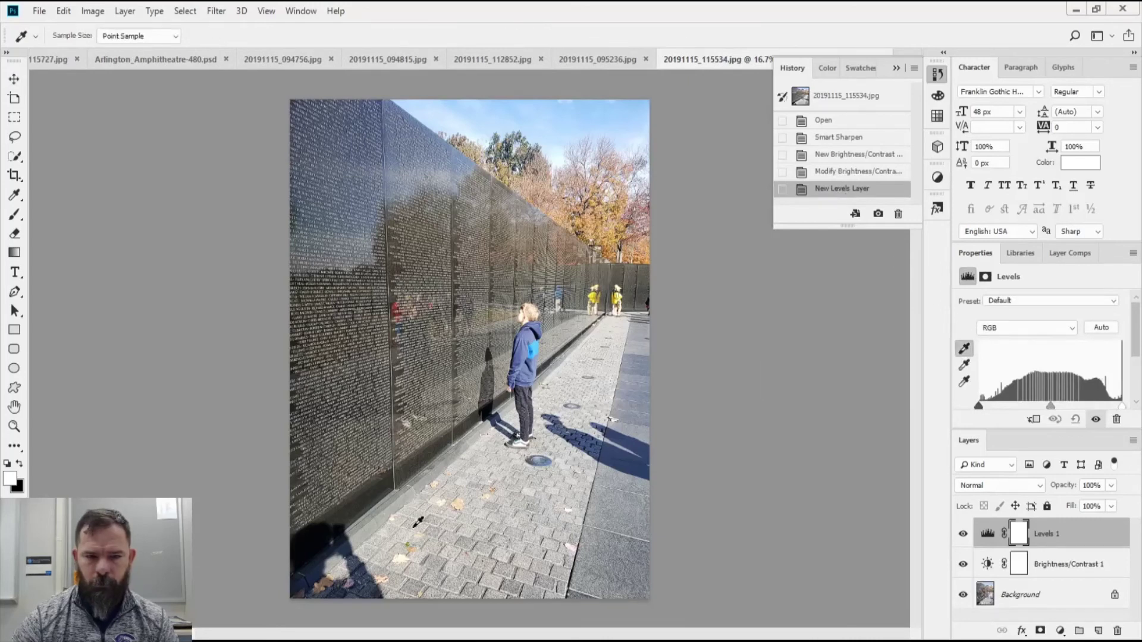
pyautogui.click(314, 541)
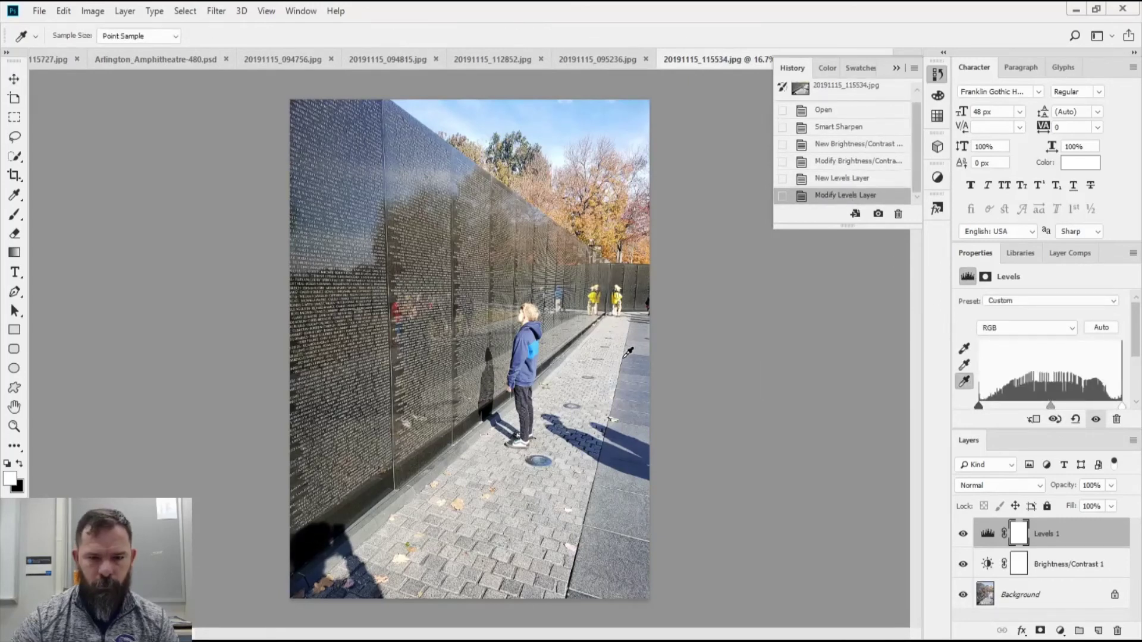
pyautogui.moveTo(1122, 406); pyautogui.dragTo(1062, 406)
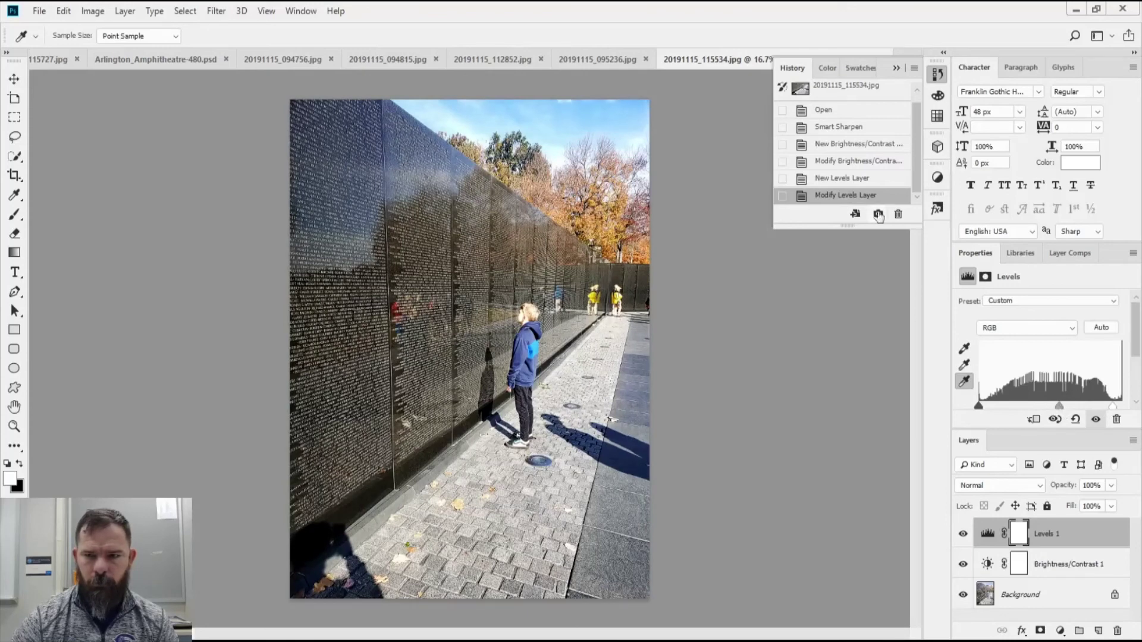
# Add a Hue/Saturation adjustment layer to the wall photo using the Increase Saturation More preset.
pyautogui.click(937, 177)
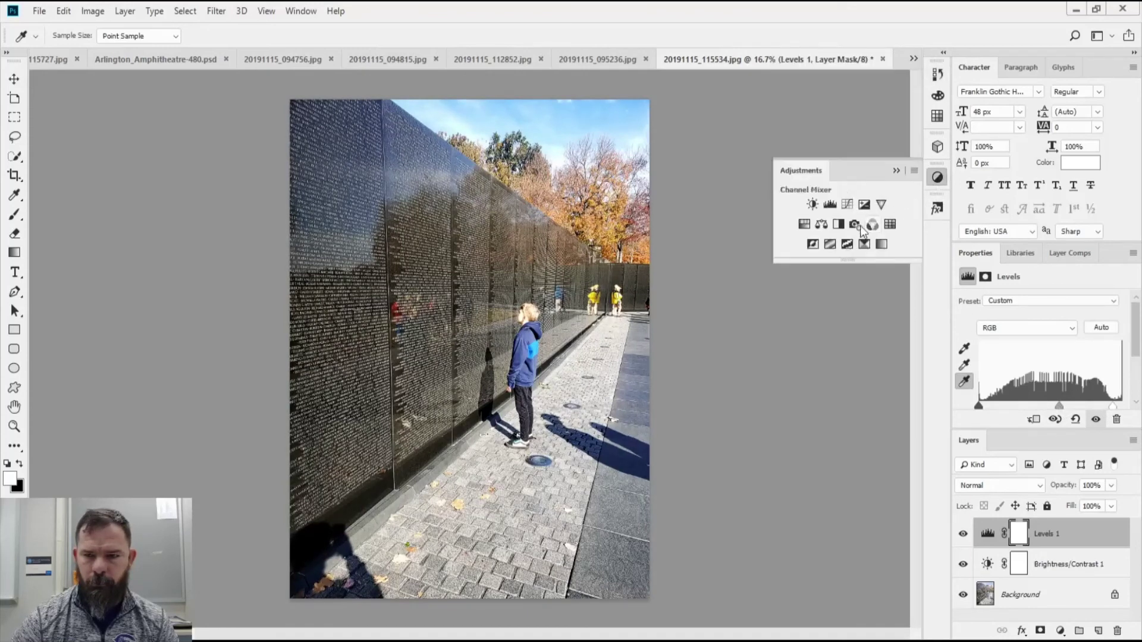
pyautogui.click(803, 225)
pyautogui.click(1042, 302)
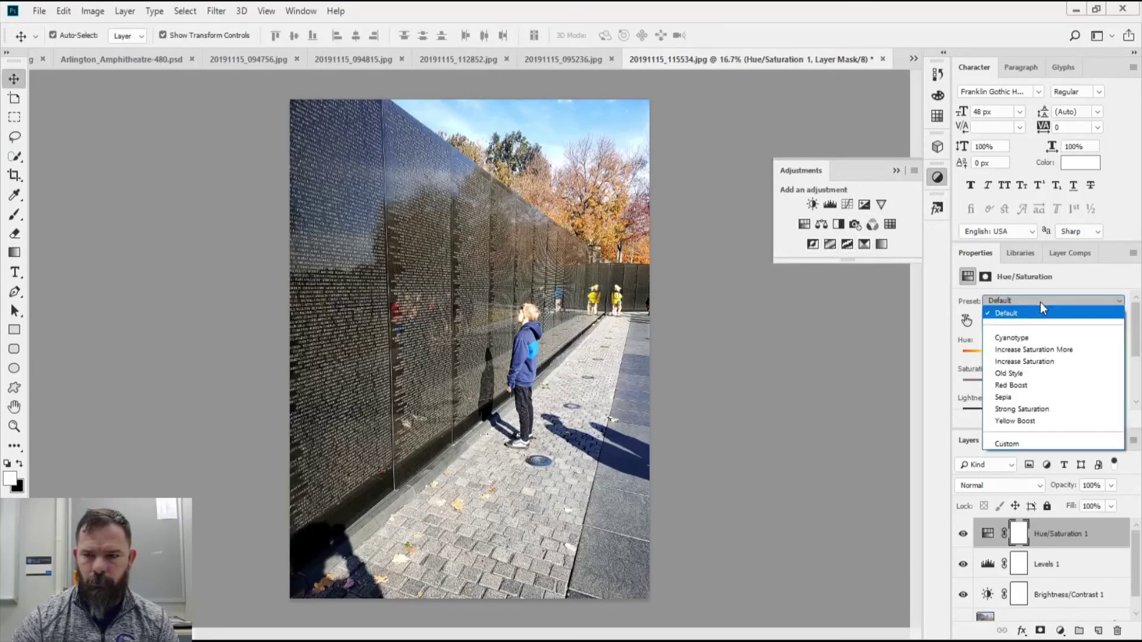
pyautogui.click(1041, 349)
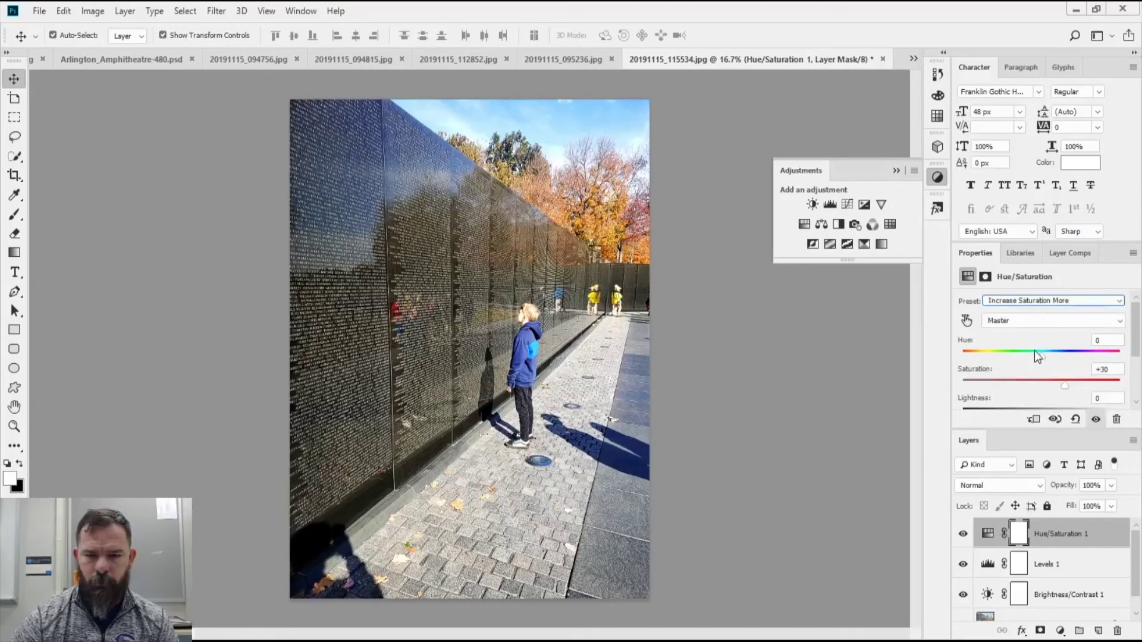
# Compare the wall photo's Smart Sharpen state with its final Hue/Saturation edit in the history, ending on the adjusted version.
pyautogui.click(938, 74)
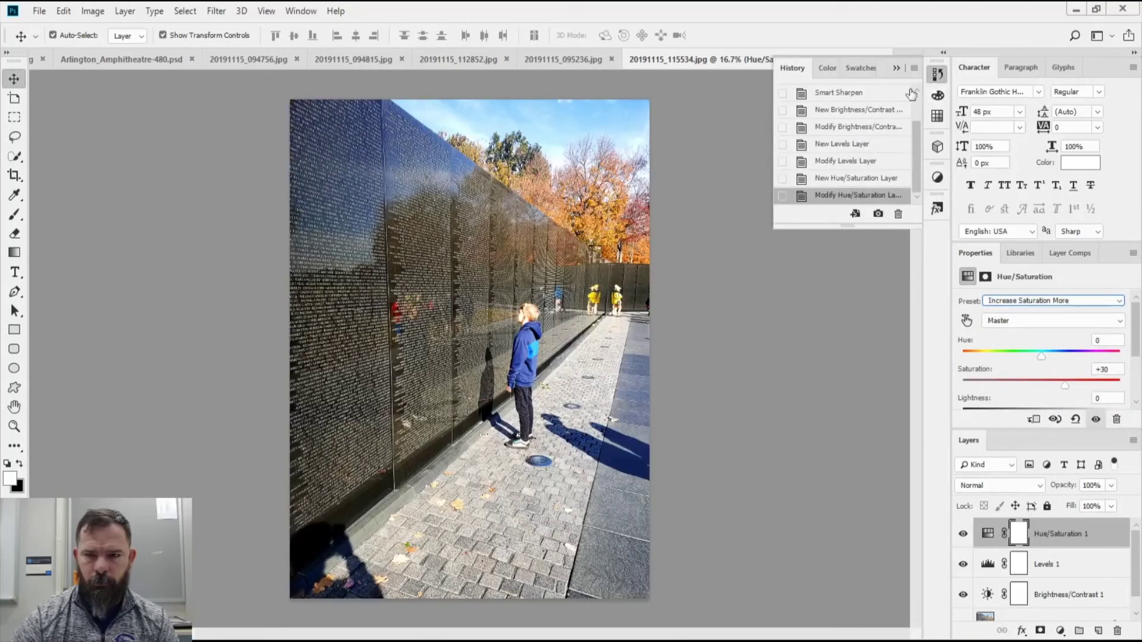
pyautogui.scroll(5, 851, 149)
pyautogui.click(872, 96)
pyautogui.click(839, 137)
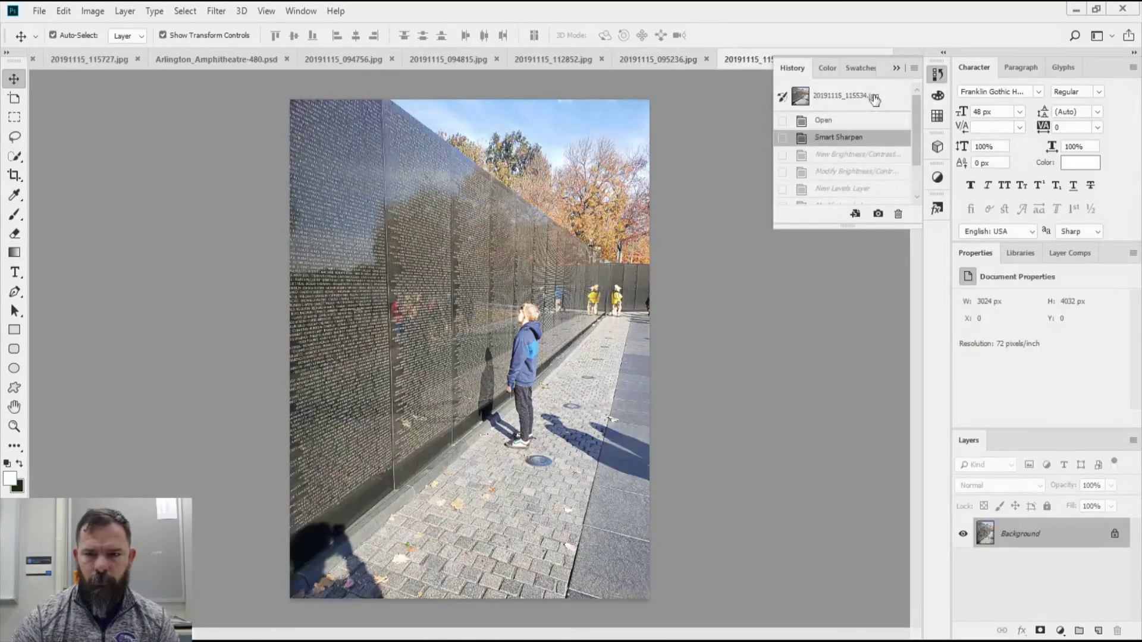
pyautogui.scroll(-3, 842, 178)
pyautogui.click(843, 195)
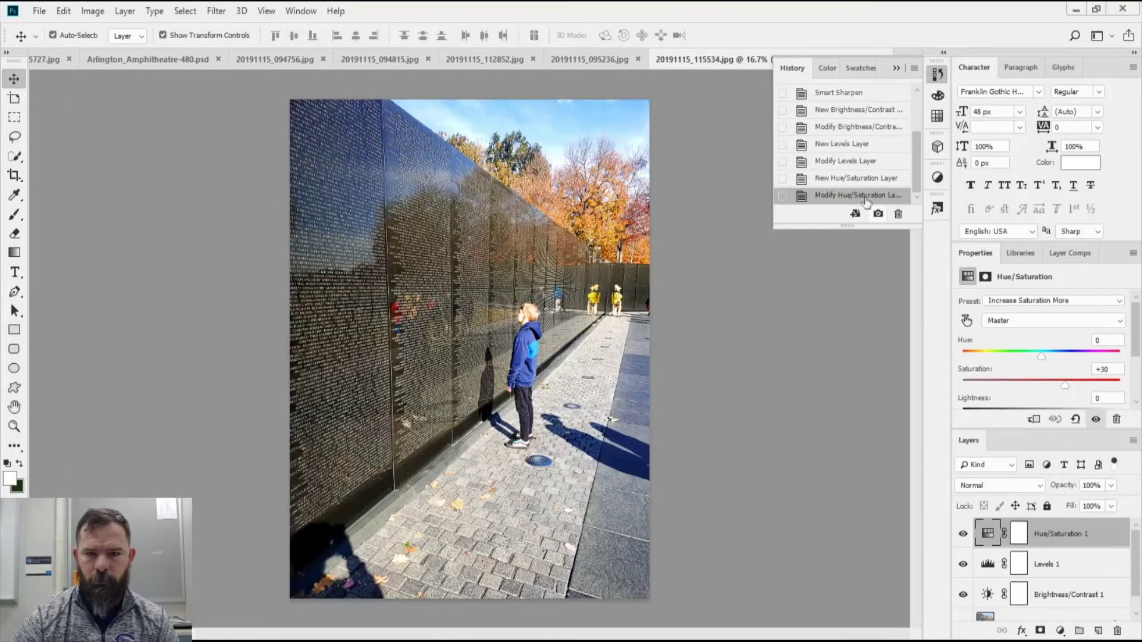
# Save the finished wall photo edit as a history snapshot and compare it with the original image.
pyautogui.scroll(3, 855, 175)
pyautogui.click(845, 131)
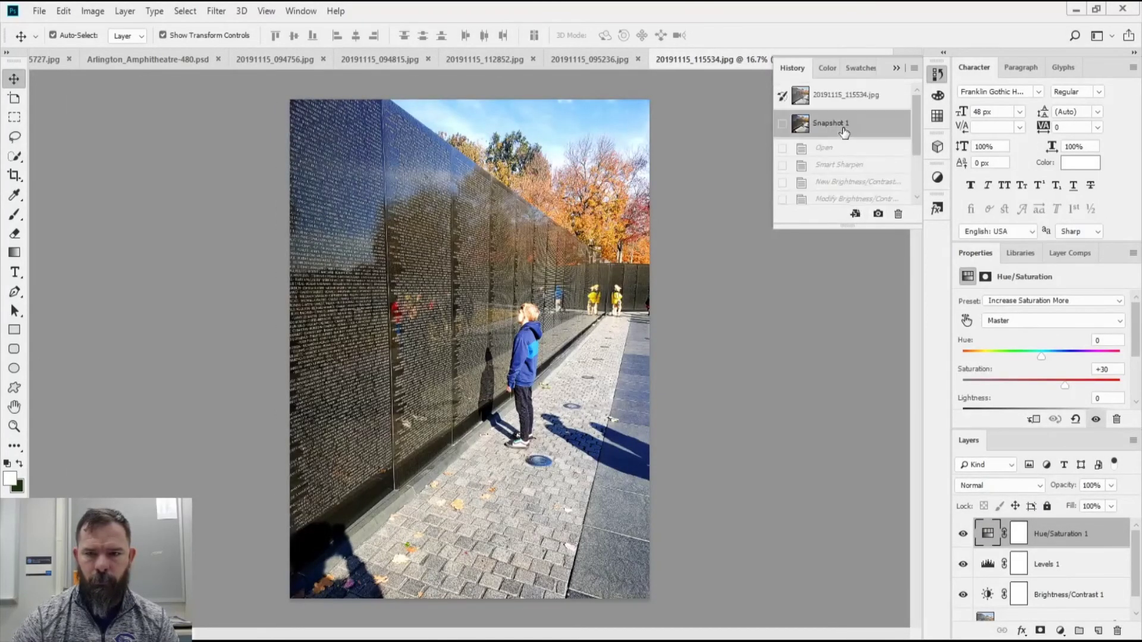
pyautogui.click(848, 103)
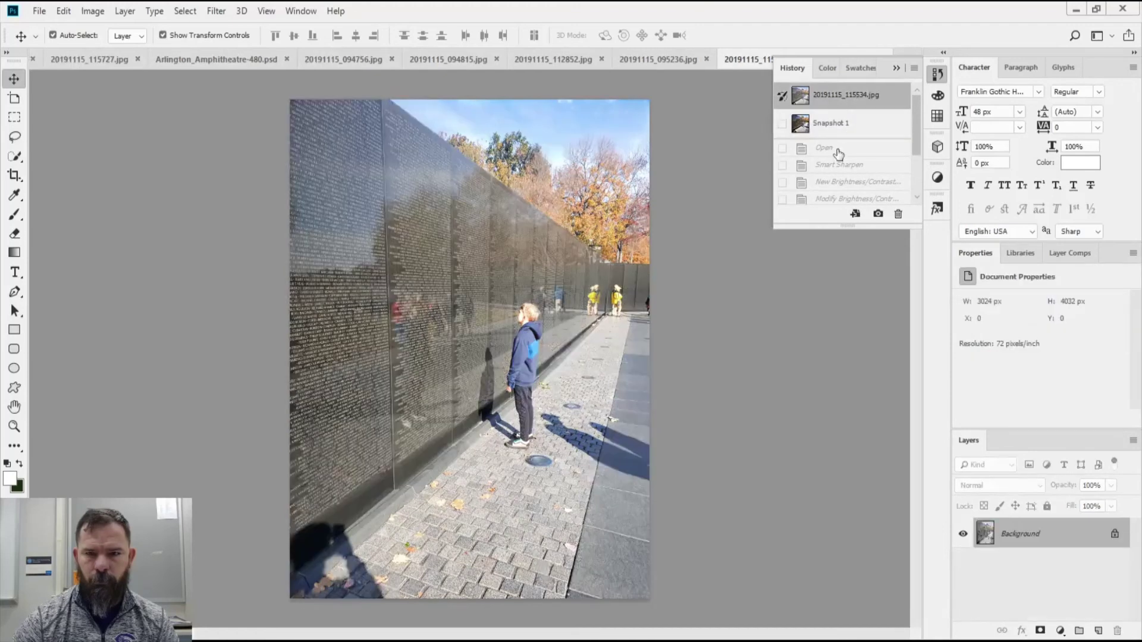
pyautogui.click(839, 124)
pyautogui.scroll(-5, 844, 178)
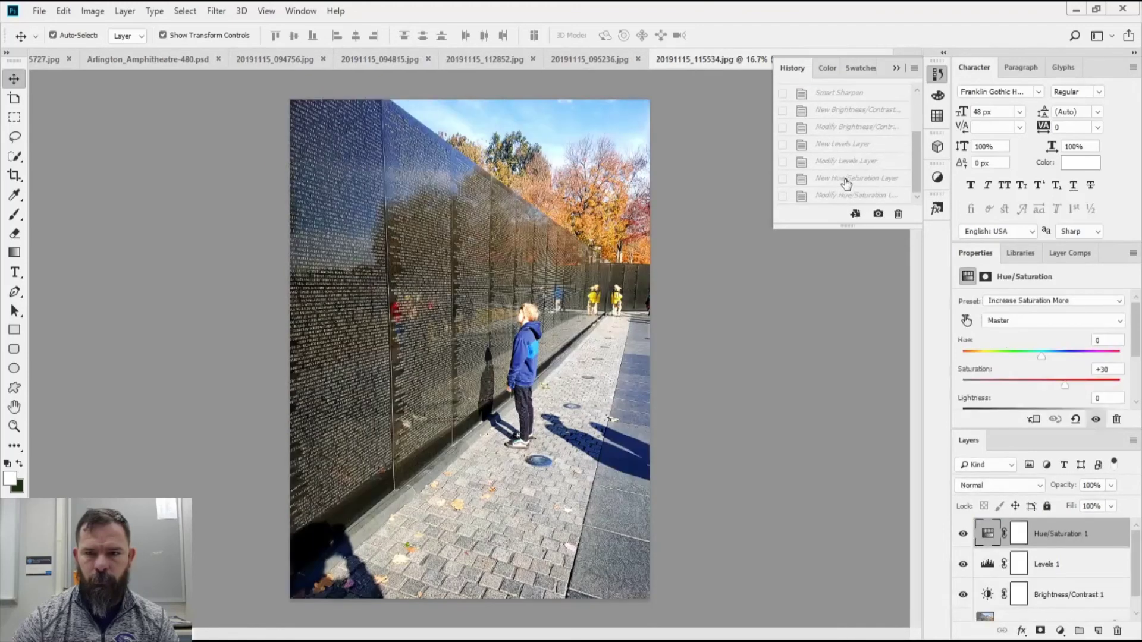
pyautogui.click(842, 195)
pyautogui.scroll(5, 841, 195)
pyautogui.click(830, 123)
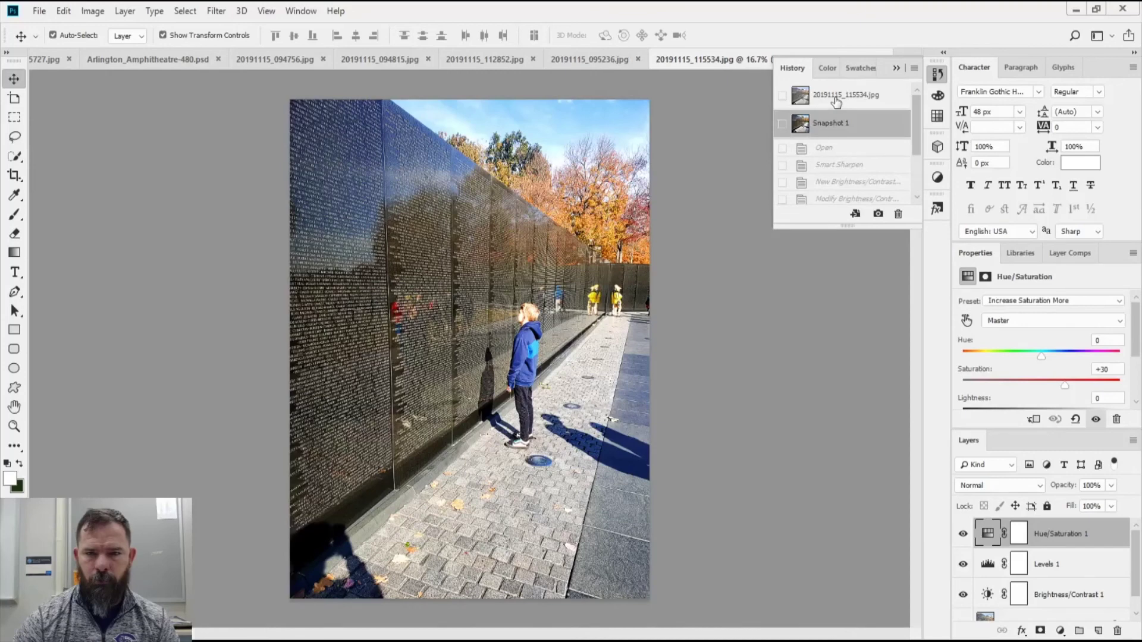
pyautogui.click(836, 100)
pyautogui.click(829, 123)
# Return the wall photo to its Open history state and add a Hue/Saturation adjustment layer first.
pyautogui.click(825, 149)
pyautogui.click(938, 177)
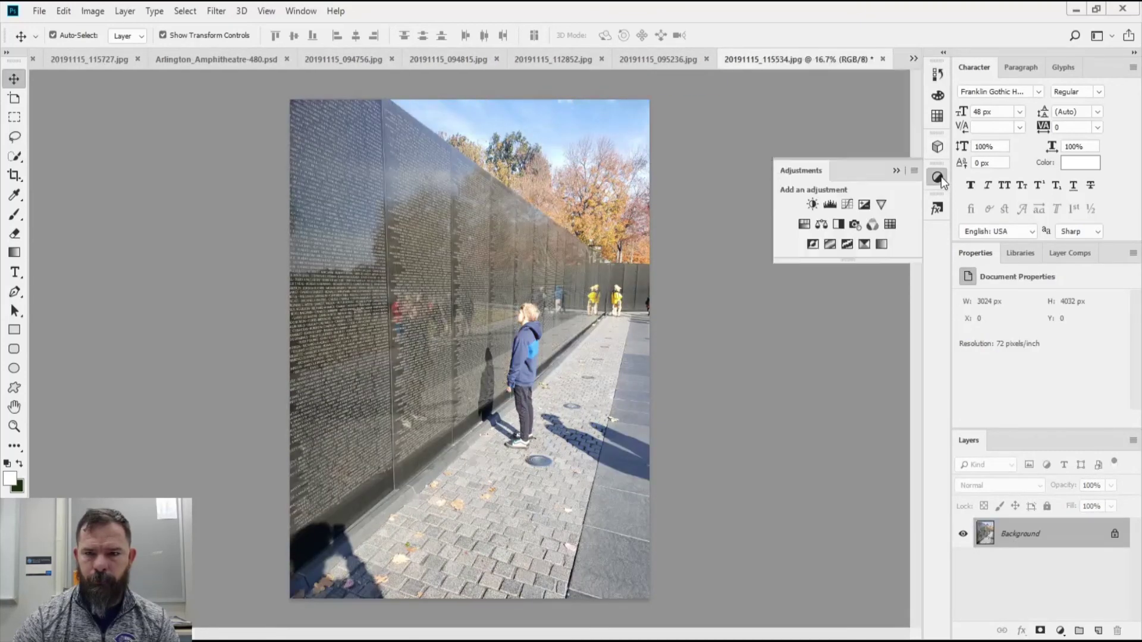
pyautogui.click(805, 225)
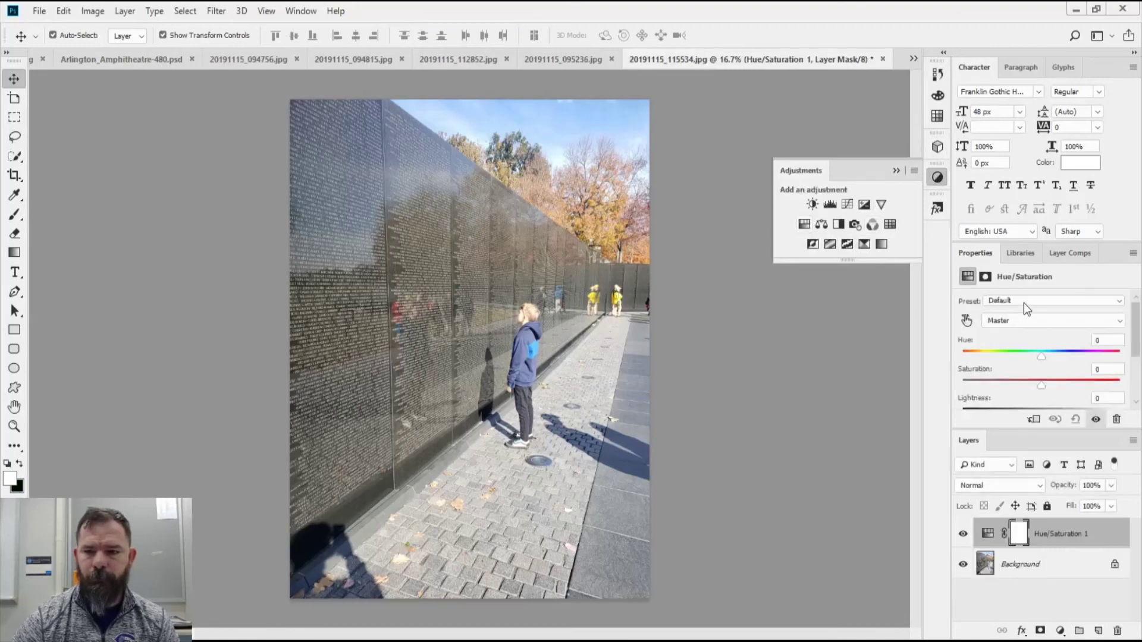
# Add a Levels layer with black and white points pulled inward and darker midtones, and set the Hue/Saturation layer to Increase Saturation More.
pyautogui.click(830, 204)
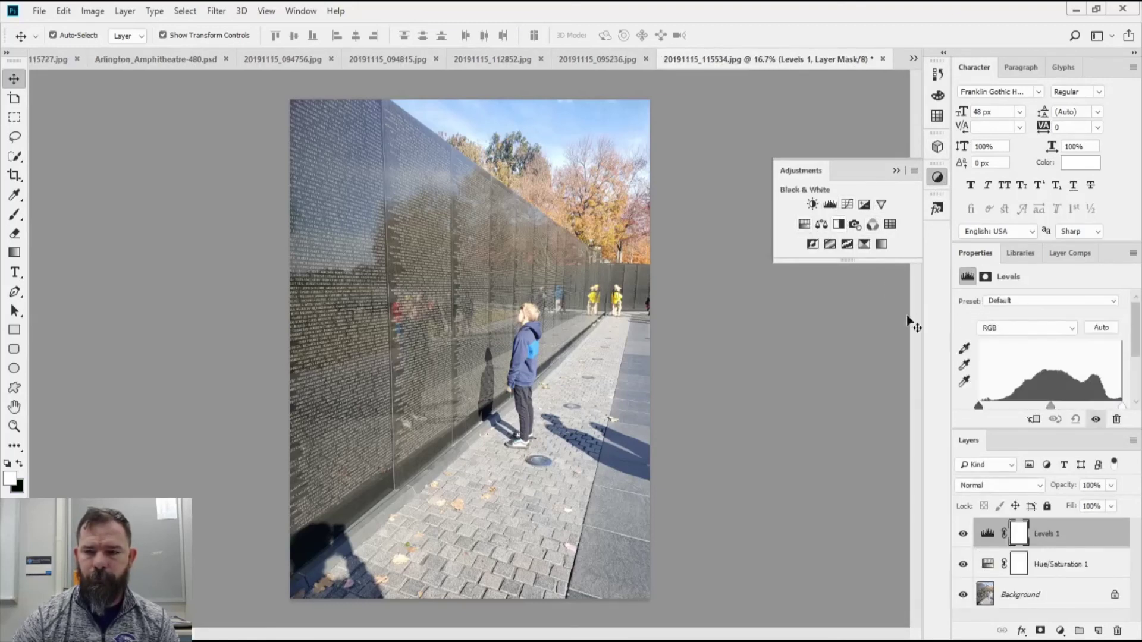
pyautogui.moveTo(980, 409); pyautogui.dragTo(998, 408)
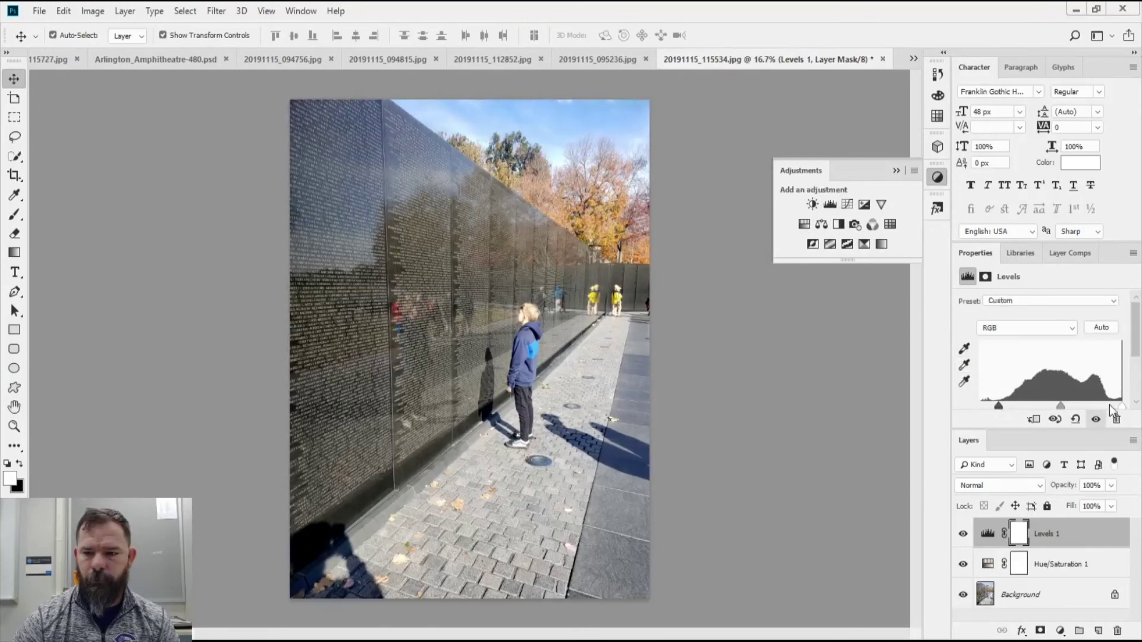
pyautogui.moveTo(1121, 405); pyautogui.dragTo(1066, 405)
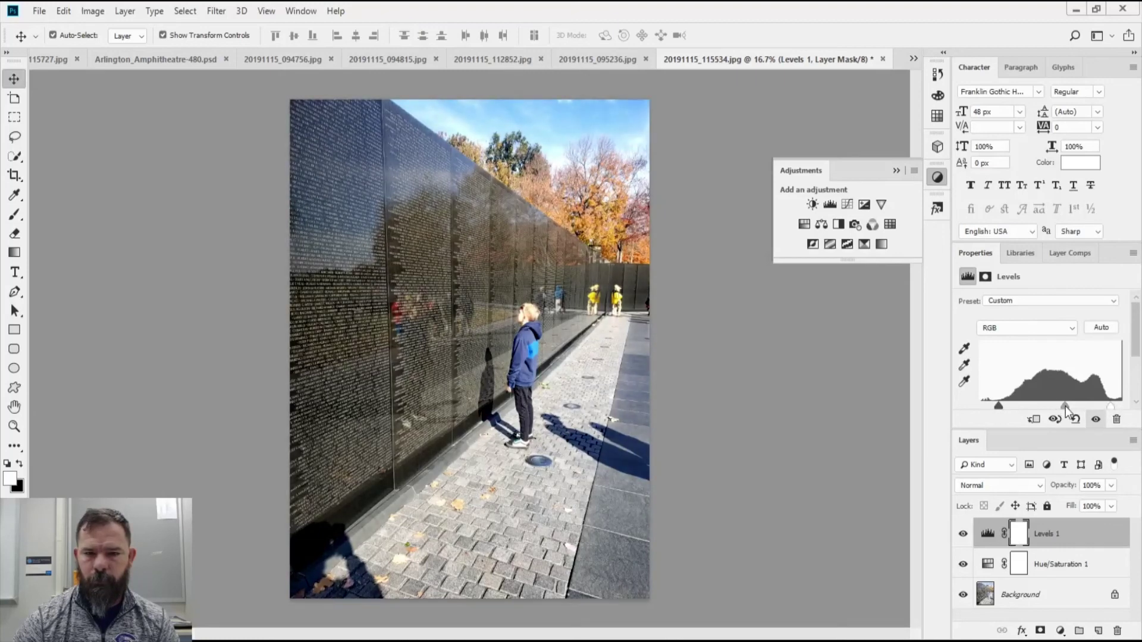
pyautogui.hotkey('alt', '[')
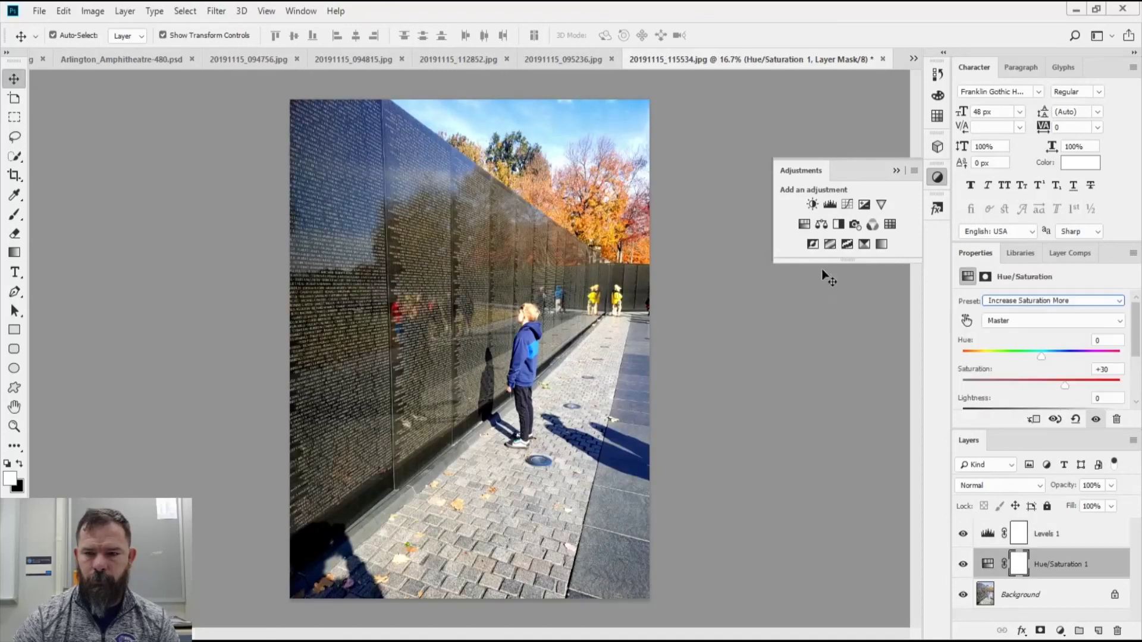
# Add a Brightness/Contrast layer at the top of the layer stack with brightness 12 and contrast -15.
pyautogui.click(813, 205)
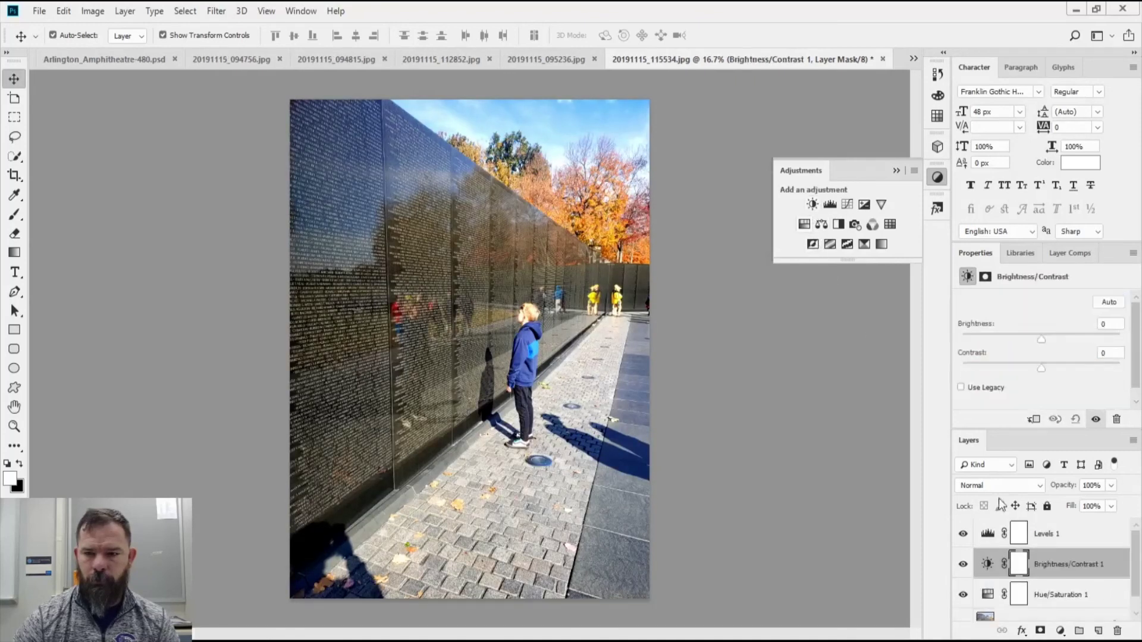
pyautogui.hotkey('ctrl', ']')
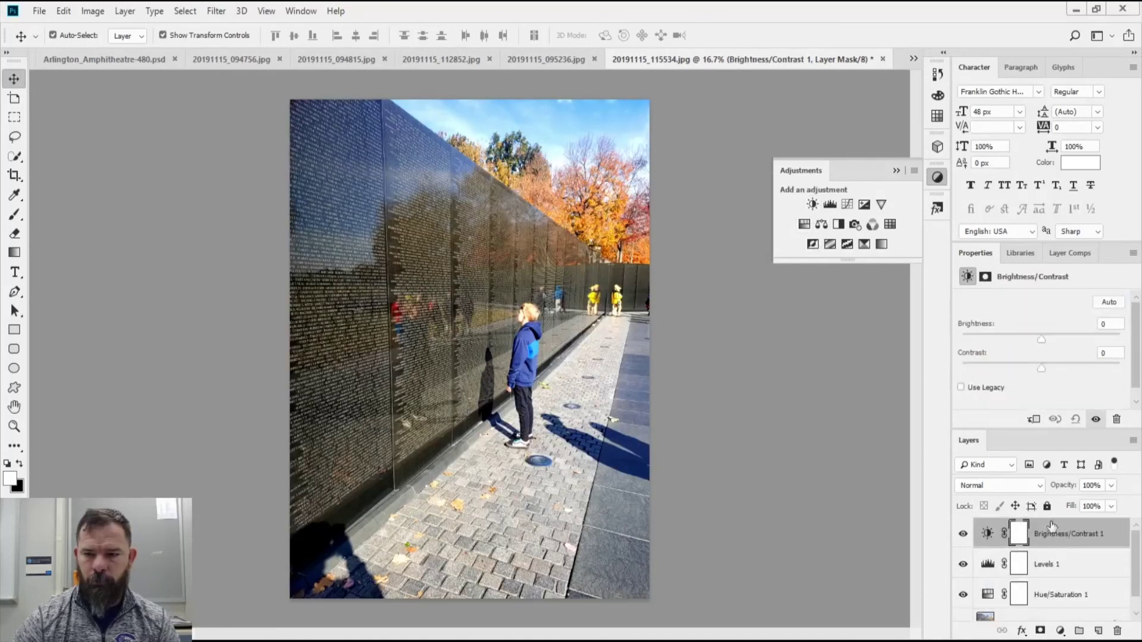
pyautogui.click(1110, 303)
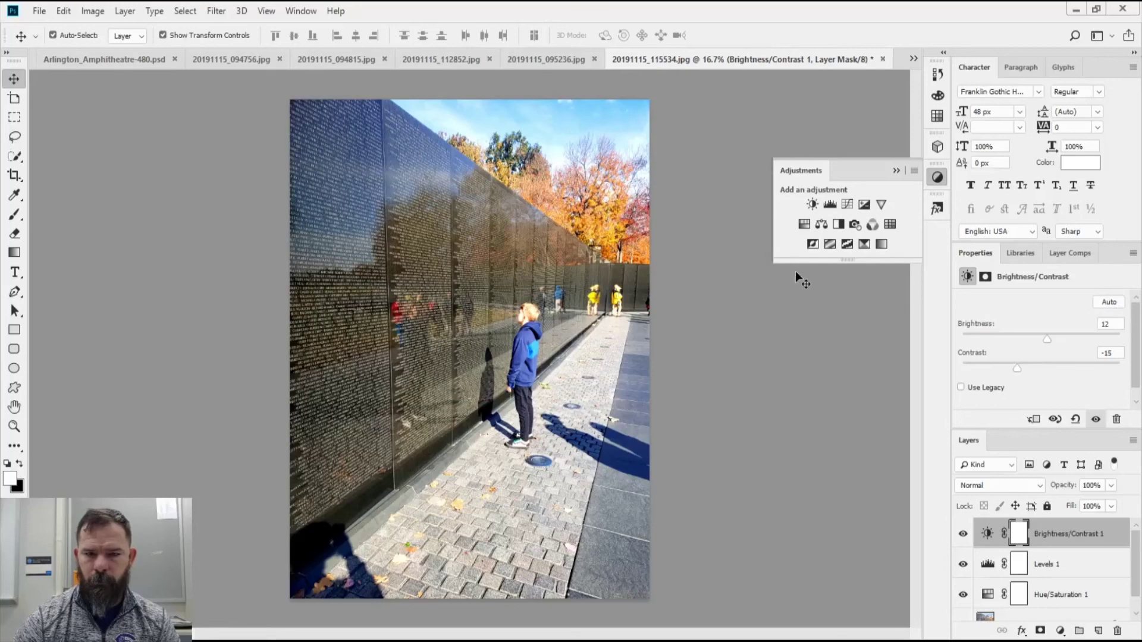
# Change the Hue/Saturation layer's preset to Increase Saturation.
pyautogui.click(1082, 597)
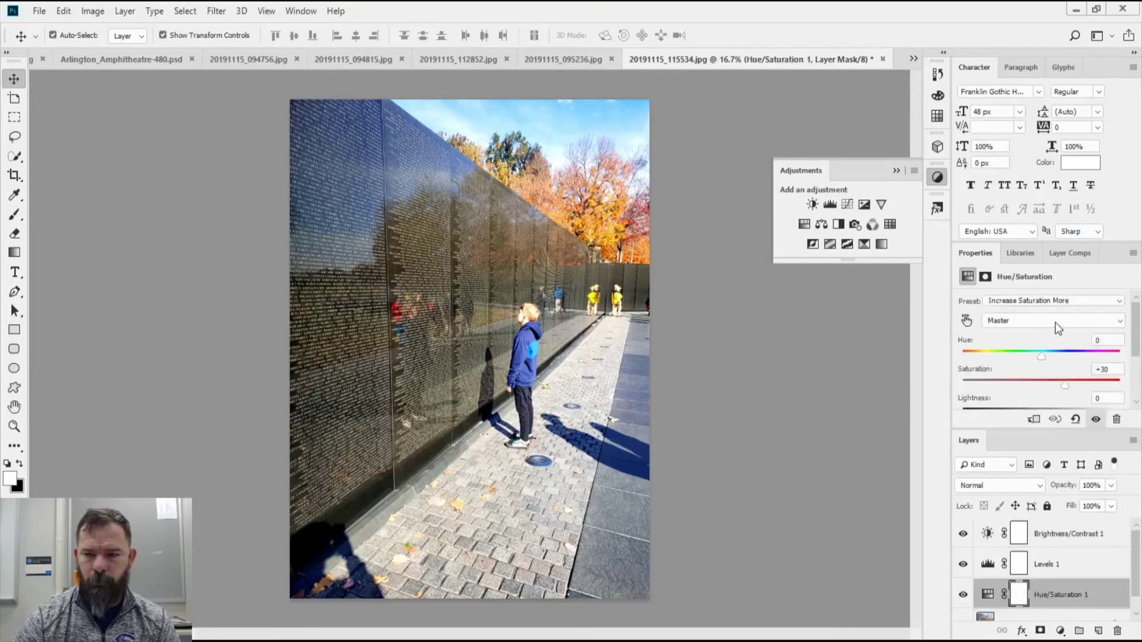
pyautogui.click(1053, 301)
pyautogui.click(1037, 358)
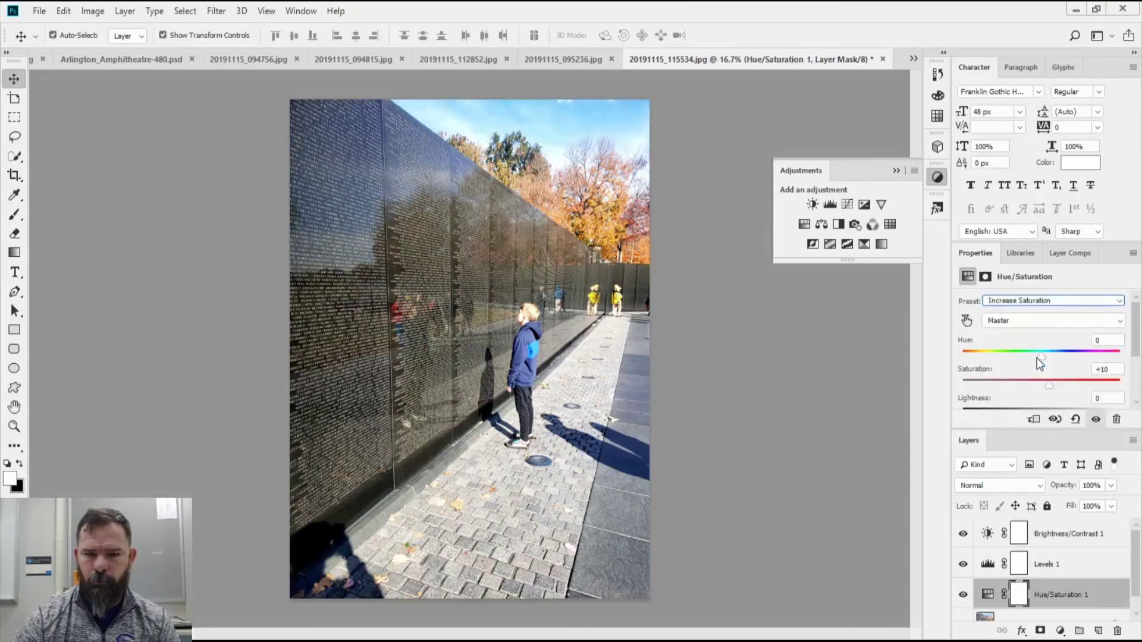
# Try Smart Sharpen on the Hue/Saturation layer's mask with amount 150%, radius 3.0 px and noise reduction 10%.
pyautogui.scroll(-1, 1045, 525)
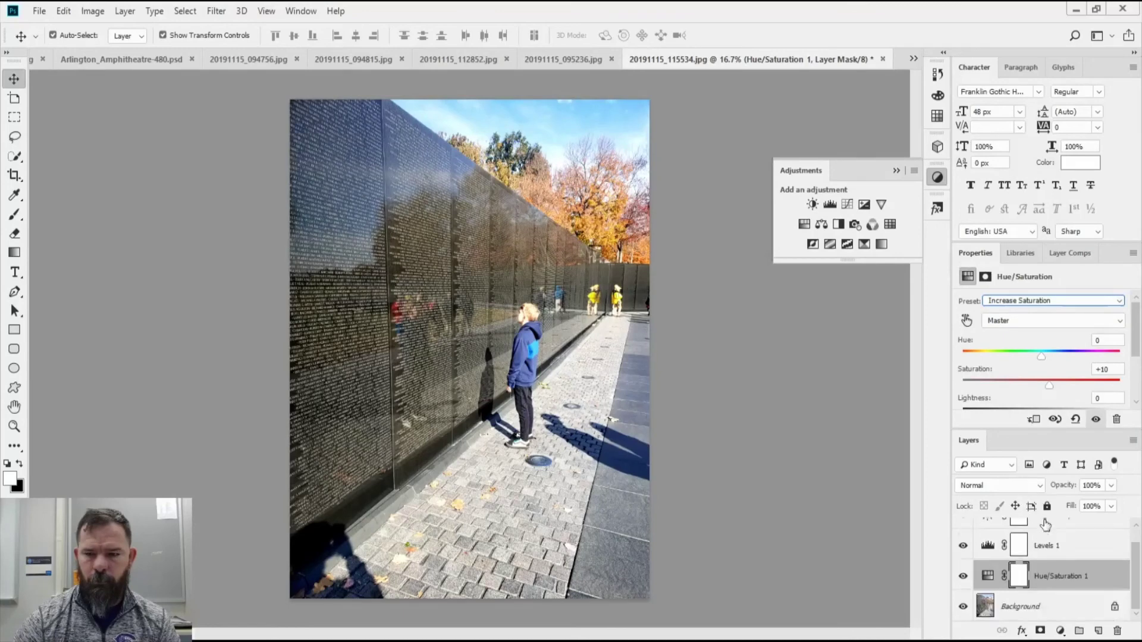
pyautogui.click(217, 11)
pyautogui.moveTo(324, 263)
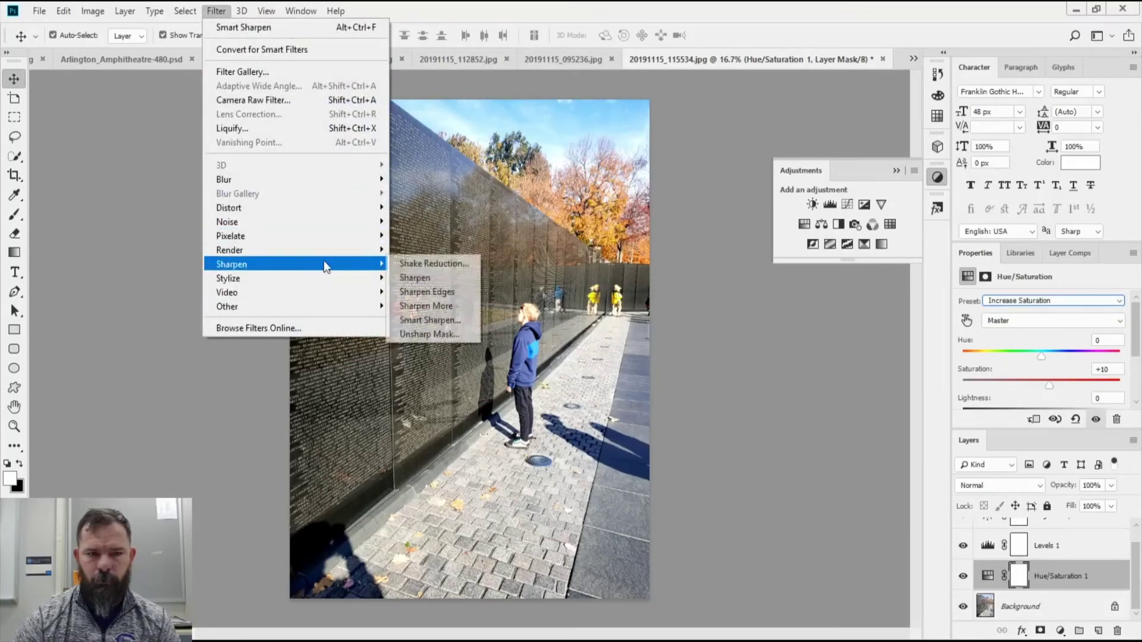
pyautogui.click(432, 322)
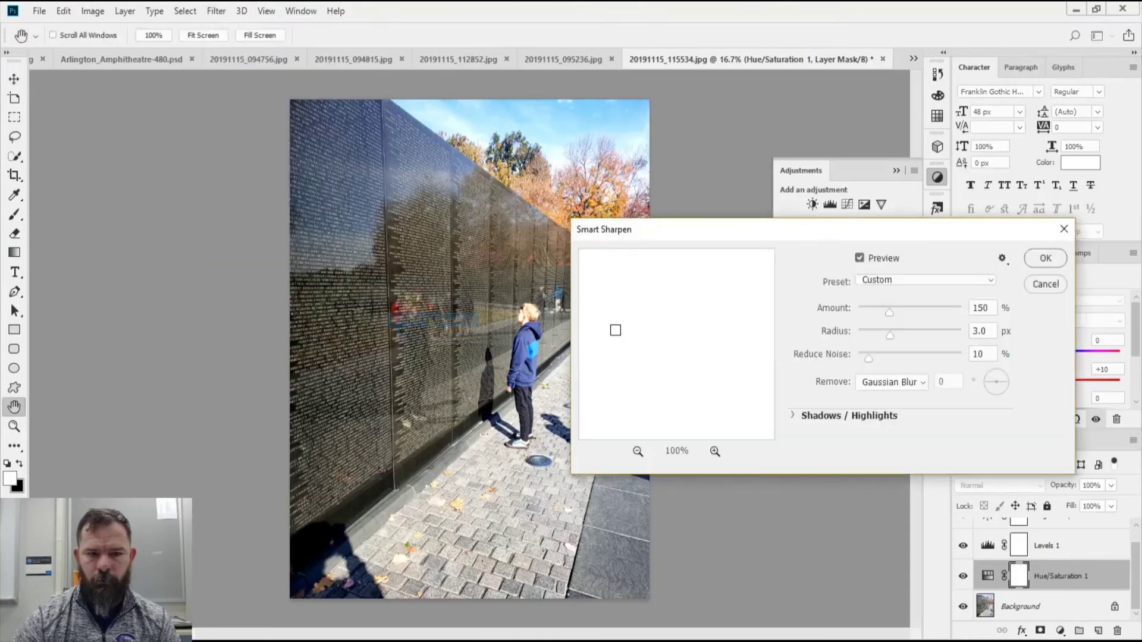
pyautogui.click(1041, 259)
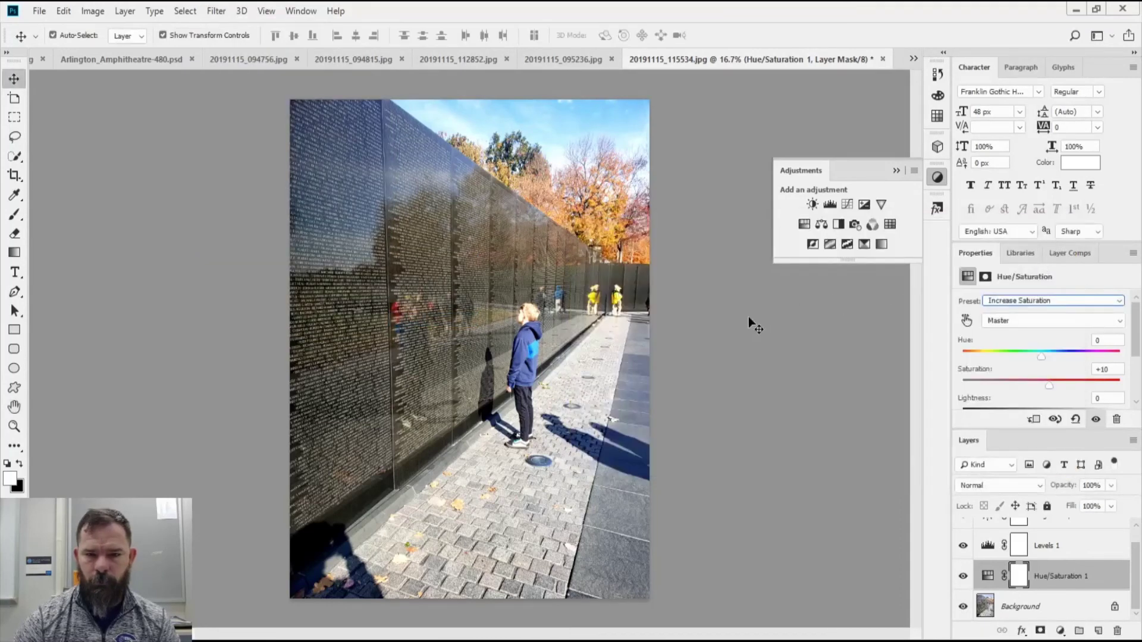
# Compare the wall photo before and after the last Smart Sharpen in the history, ending on the state before it.
pyautogui.click(937, 75)
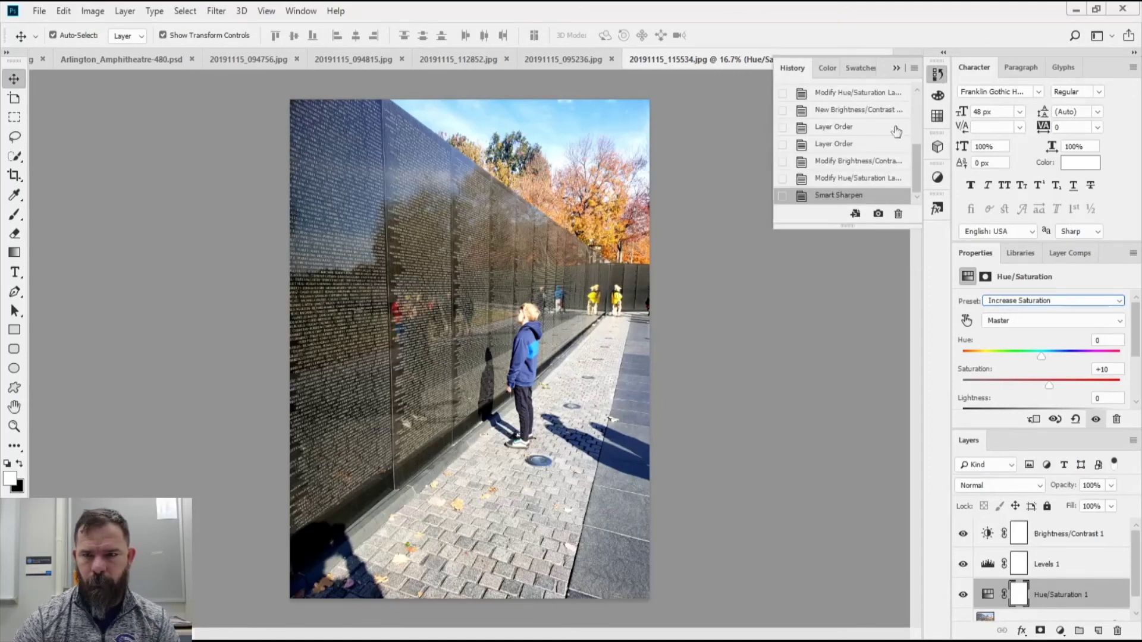
pyautogui.click(830, 180)
pyautogui.click(828, 195)
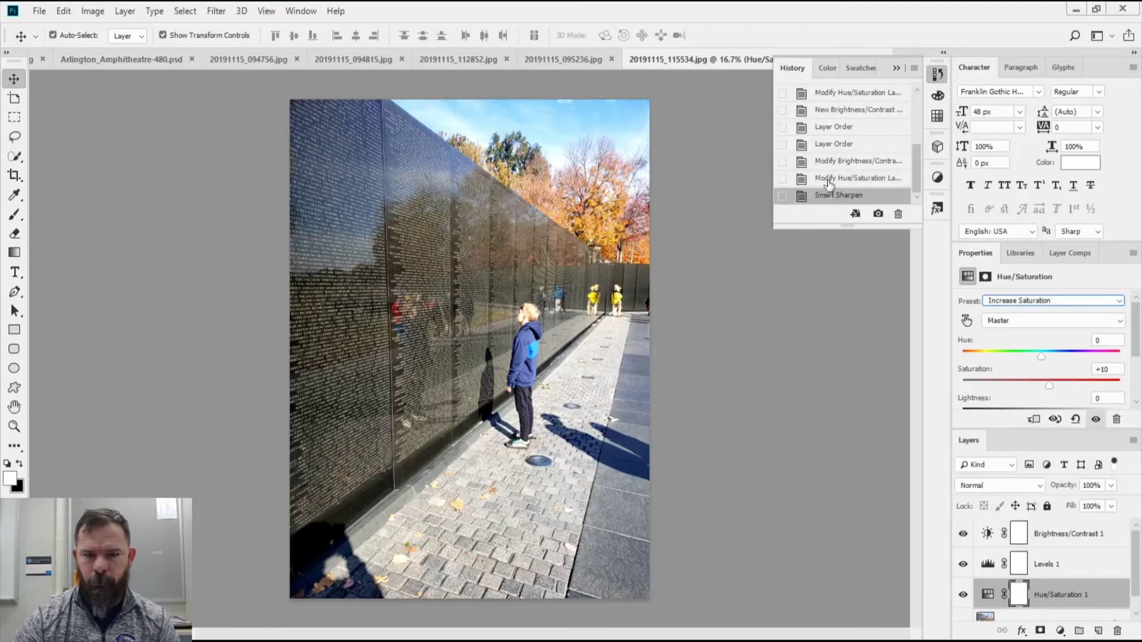
pyautogui.click(828, 179)
pyautogui.click(826, 303)
# Save the current wall photo edit as a second history snapshot and show the original image.
pyautogui.scroll(3, 857, 145)
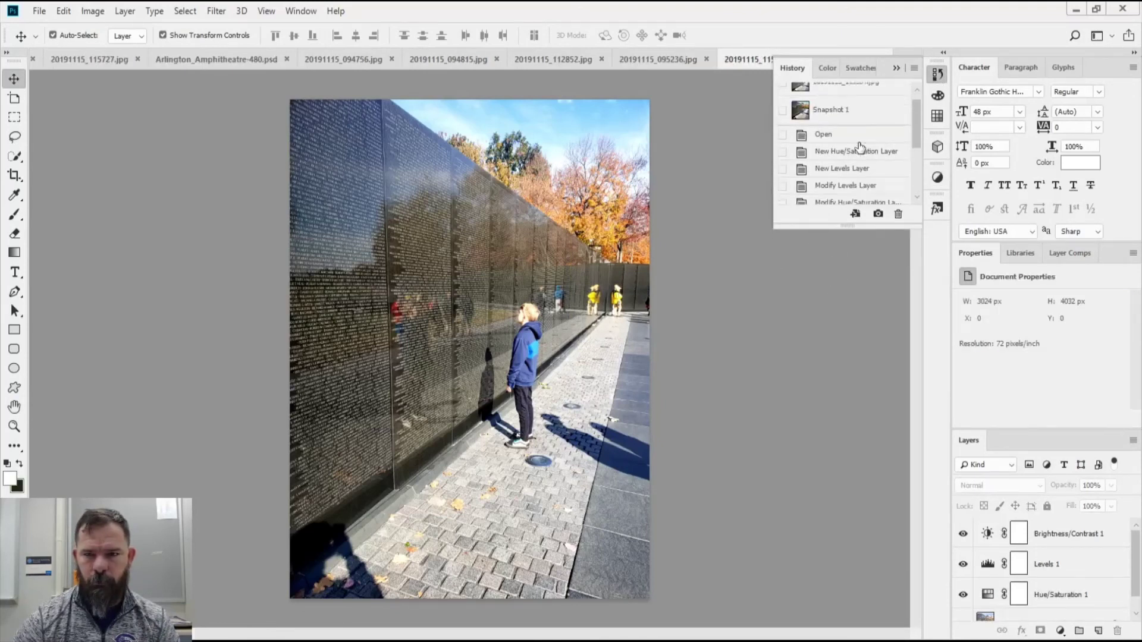
pyautogui.scroll(-1, 860, 148)
pyautogui.scroll(-2, 861, 162)
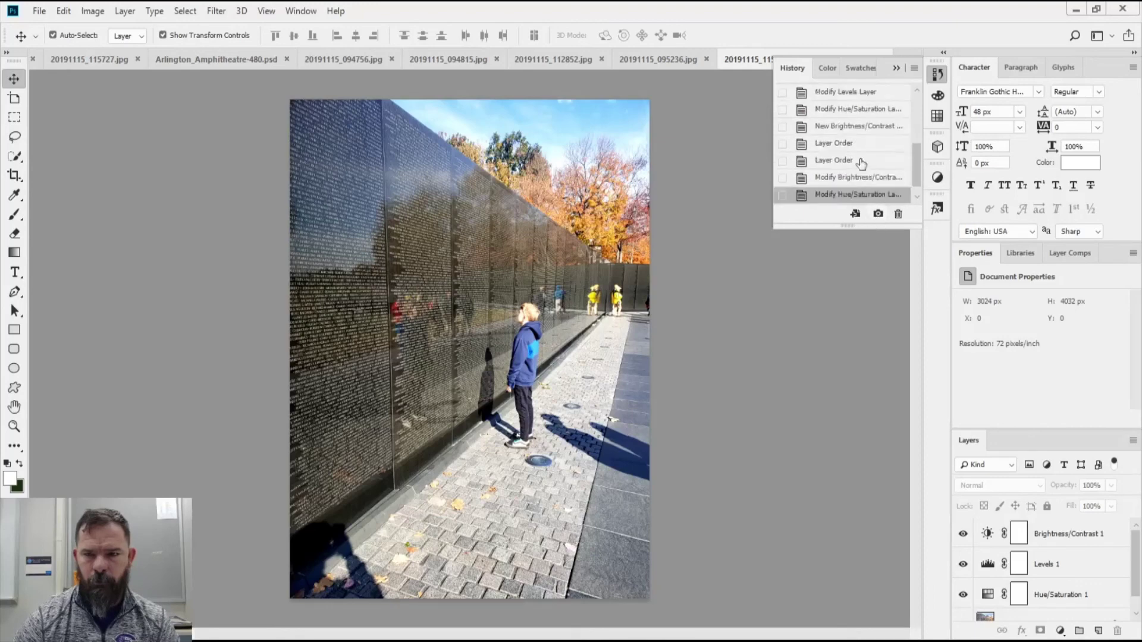
pyautogui.scroll(5, 861, 163)
pyautogui.click(864, 97)
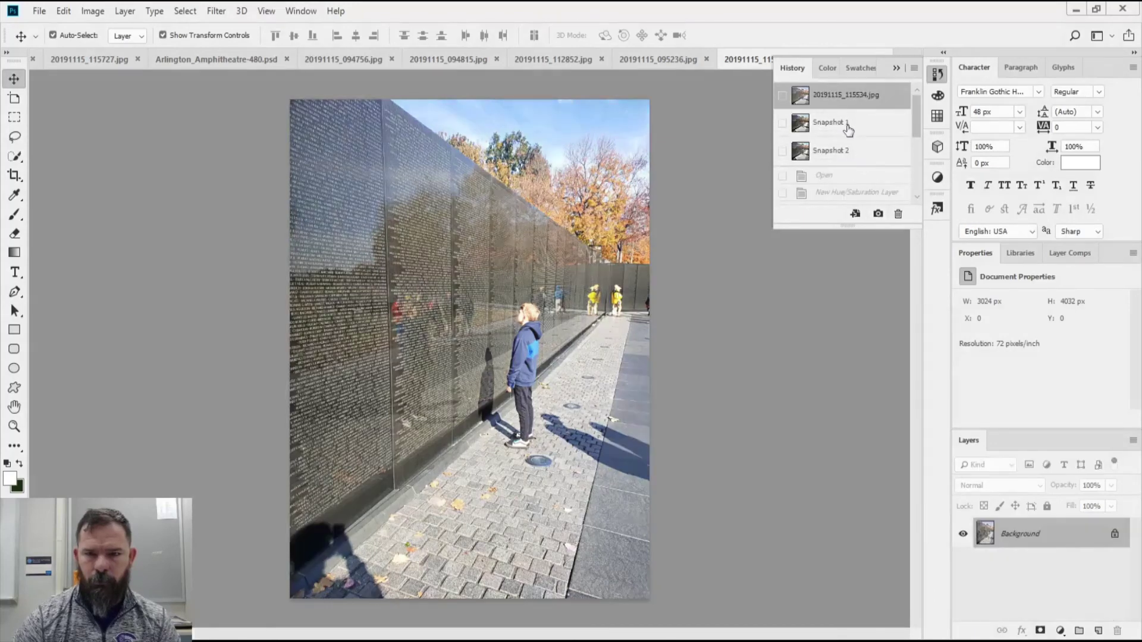
# Compare the two wall photo snapshots with each other and with the original, ending on the second snapshot.
pyautogui.click(849, 126)
pyautogui.click(841, 154)
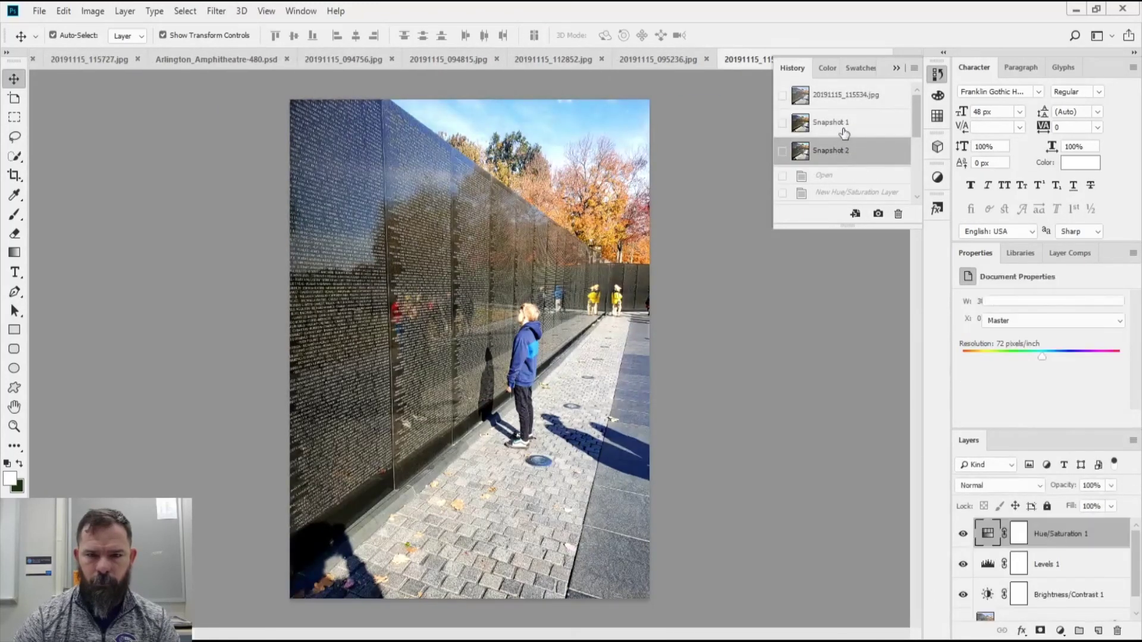
pyautogui.click(842, 129)
pyautogui.click(840, 159)
pyautogui.click(842, 132)
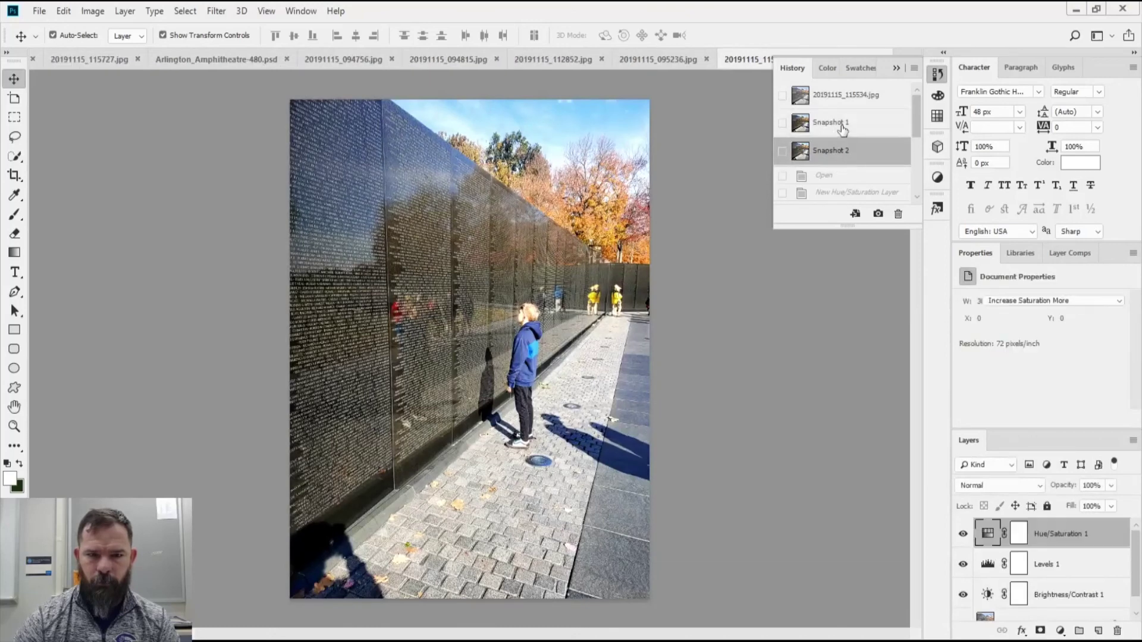
pyautogui.click(838, 161)
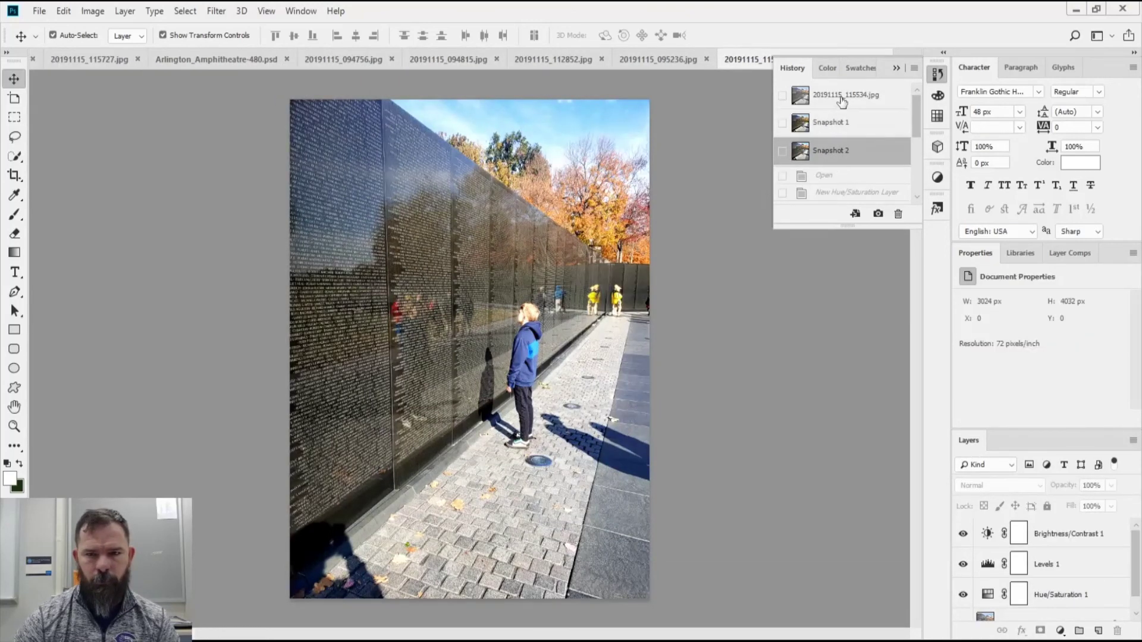
pyautogui.click(842, 105)
pyautogui.click(838, 158)
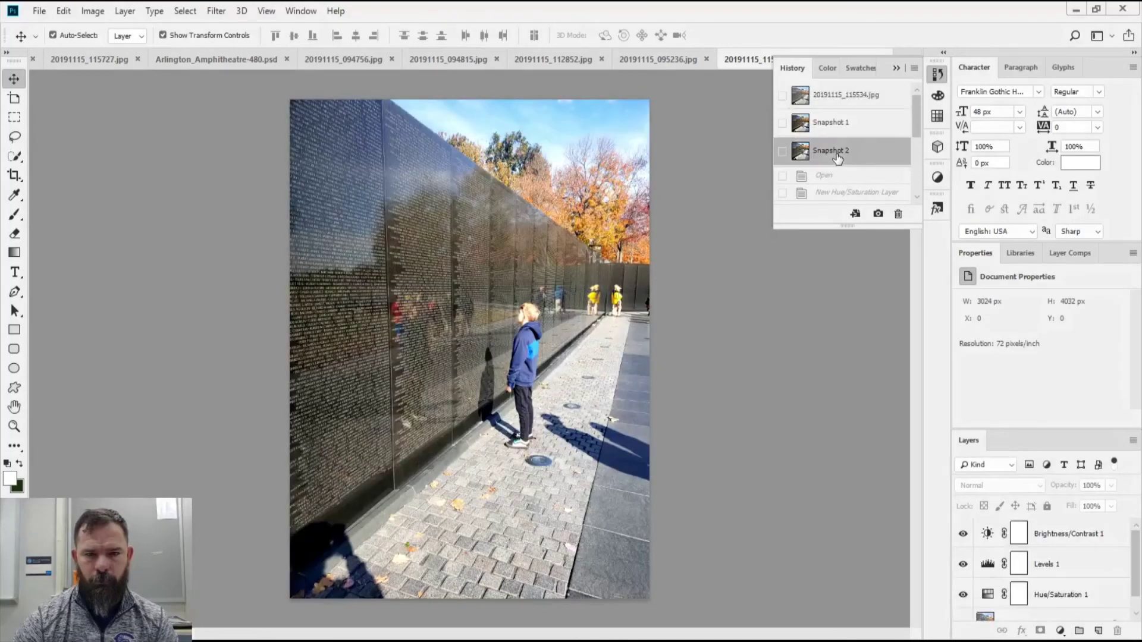